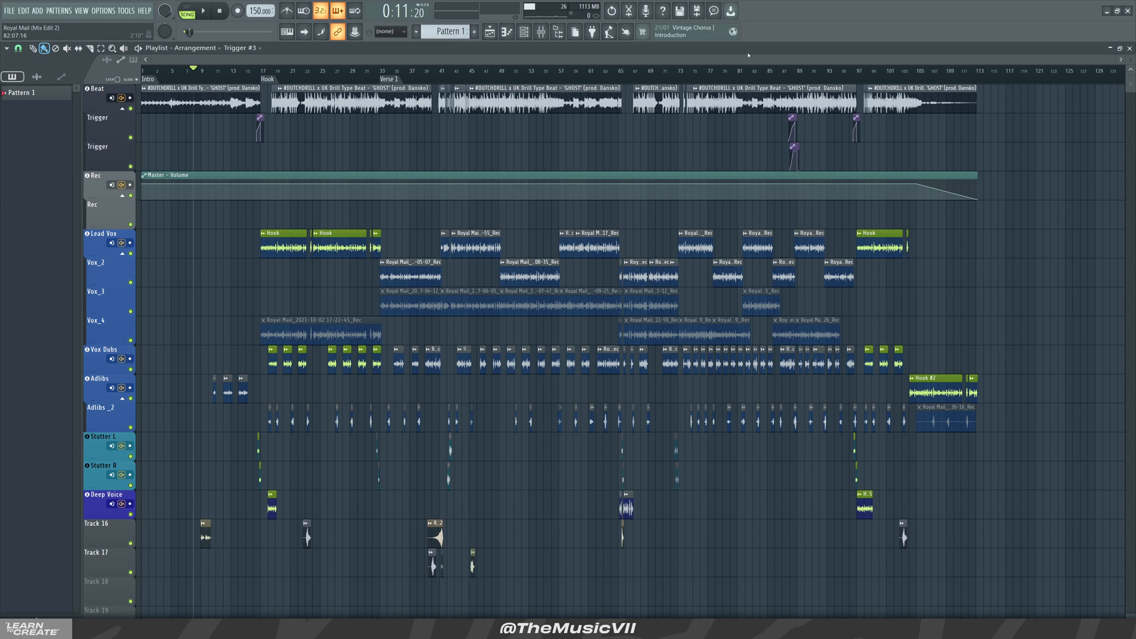
Play the finished mix from the intro through the hook up to the Verse 1 marker.
left_click_drag(216, 76, 189, 78)
key("space")
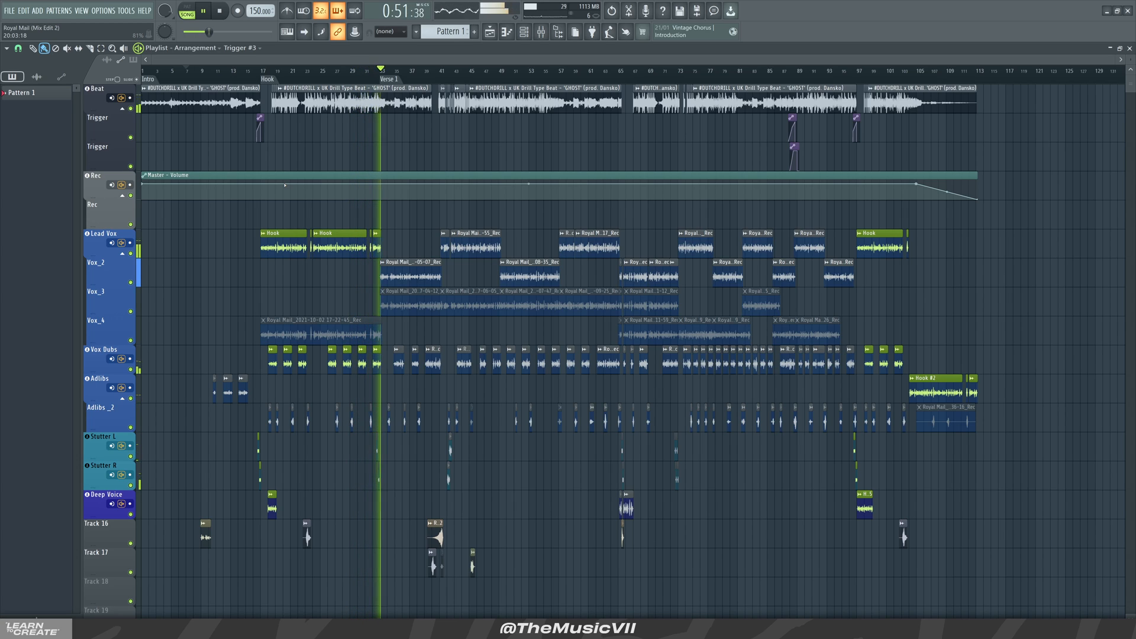
key("space")
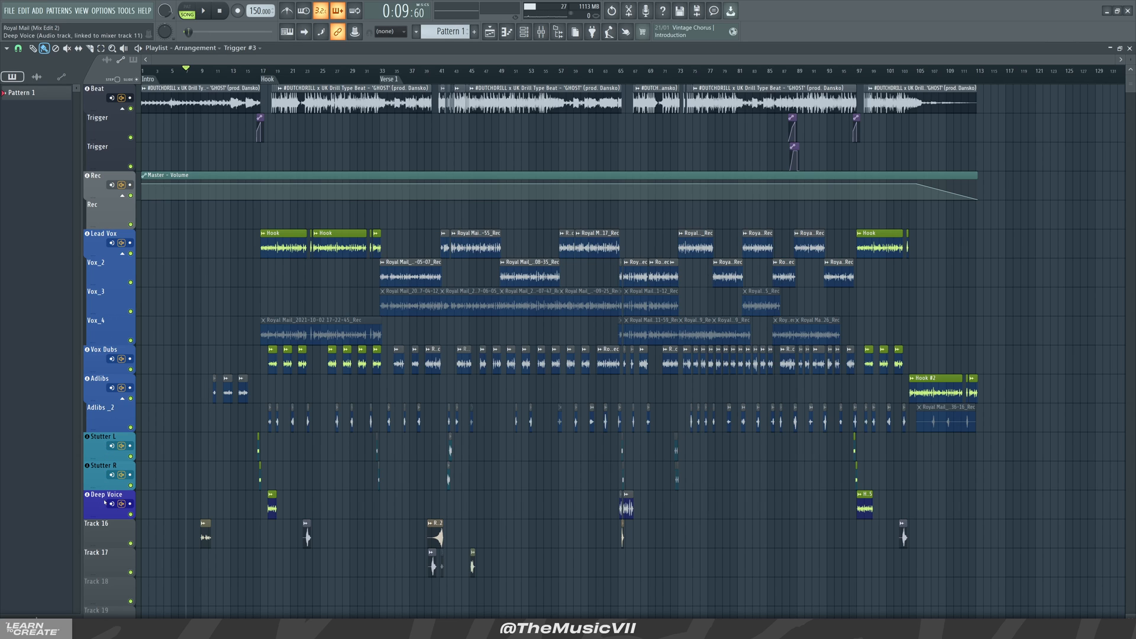
scroll(327, 530, "down", 3)
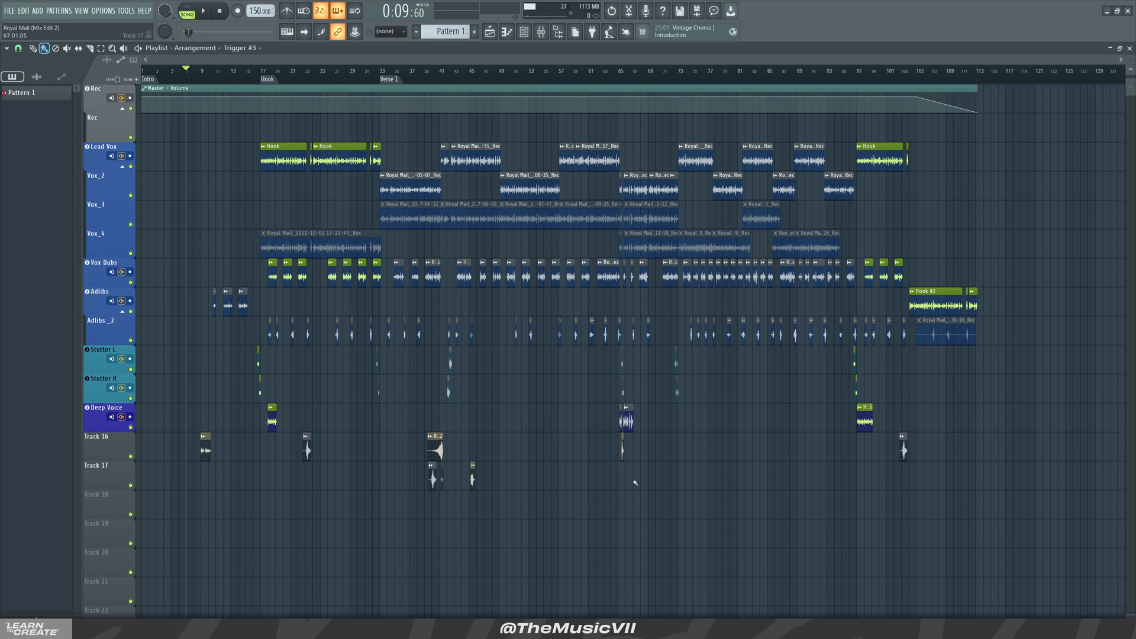
scroll(235, 470, "up", 3)
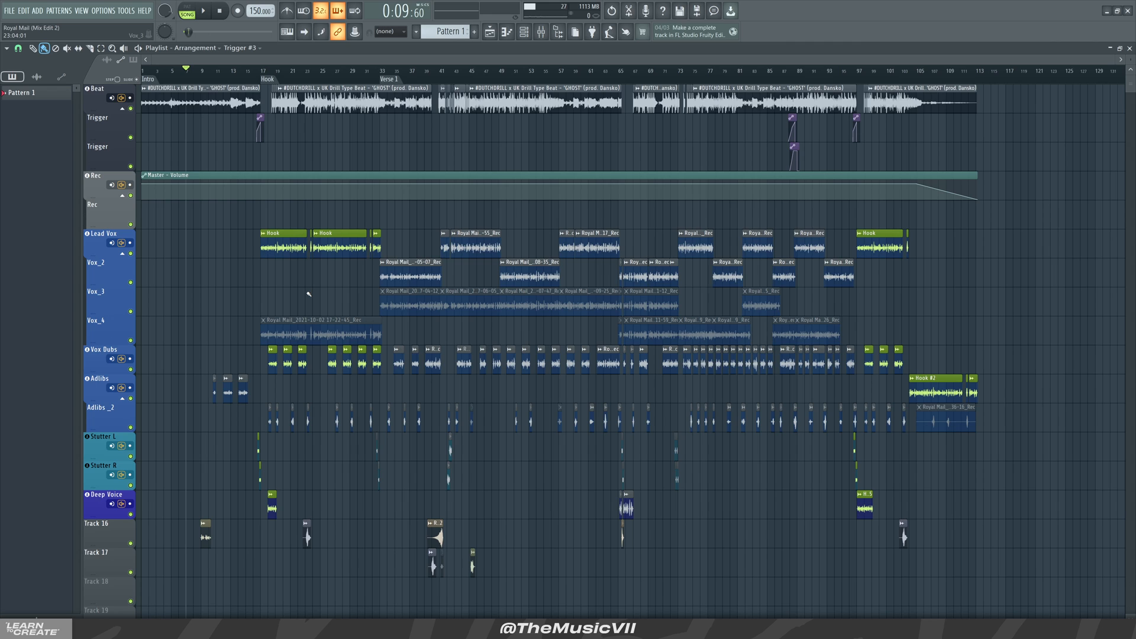
scroll(308, 294, "up", 4)
scroll(228, 307, "down", 4)
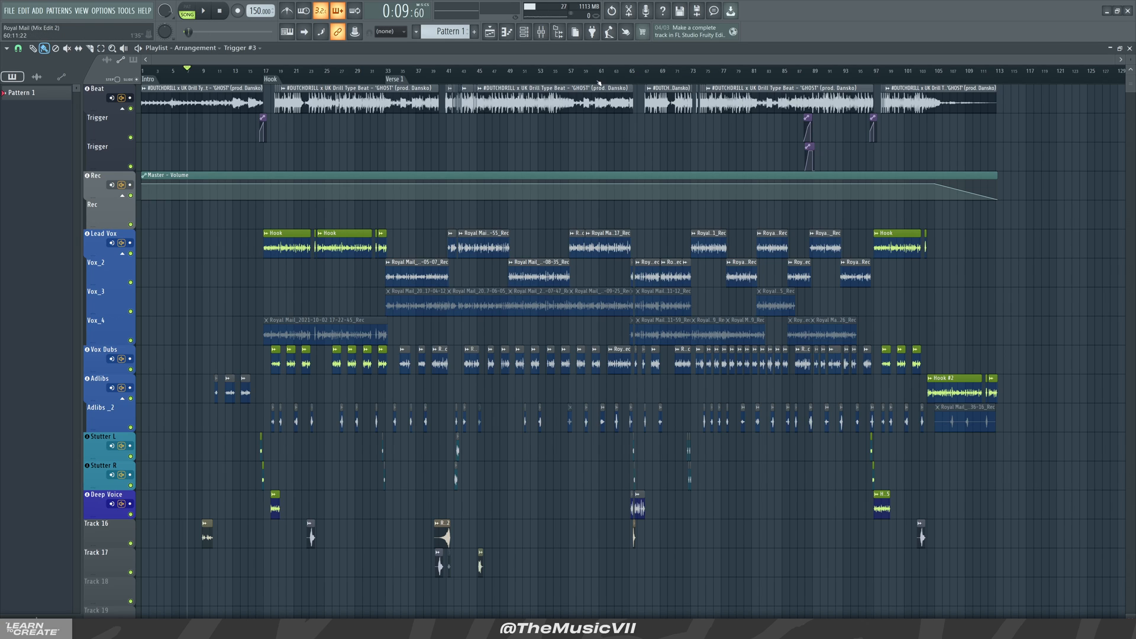
Open the mixer and inspect the effect slots of the Lead Vox, Vox Dubs, Adlibs, Stutter L and Stutter Bus tracks.
left_click(541, 31)
left_click_drag(680, 219, 457, 219)
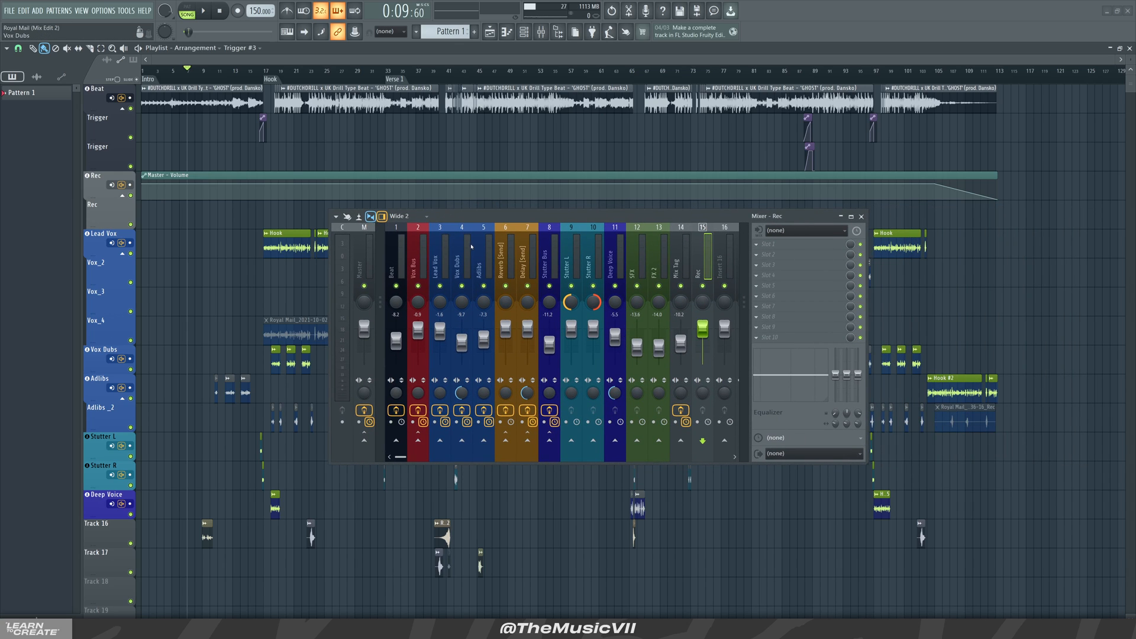
left_click(443, 255)
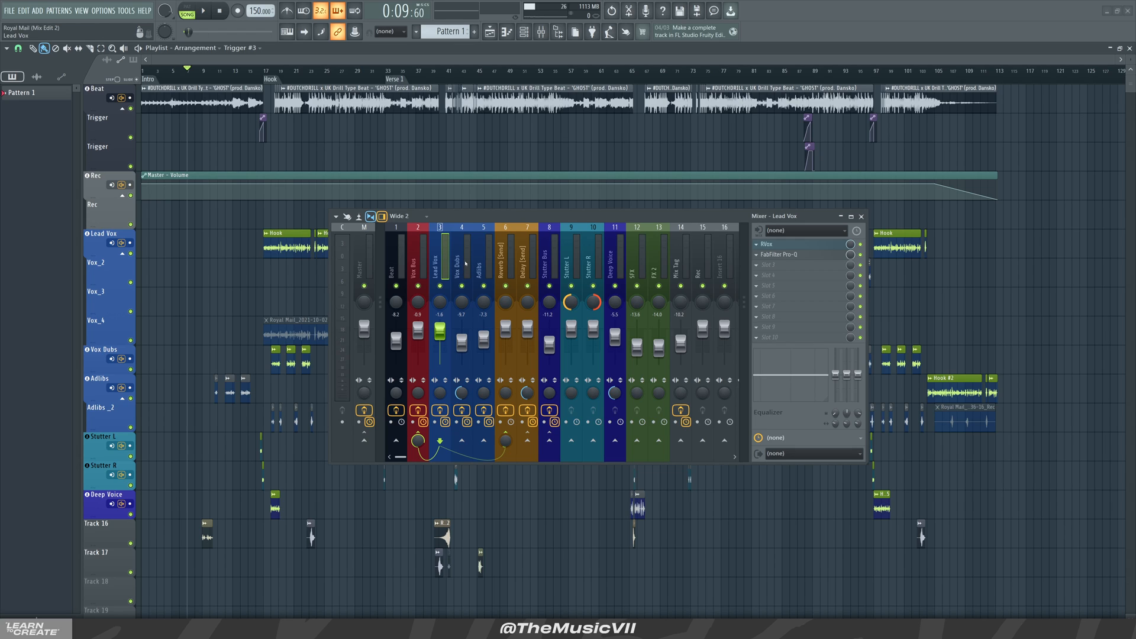
left_click(466, 264)
left_click(483, 264)
left_click(574, 261)
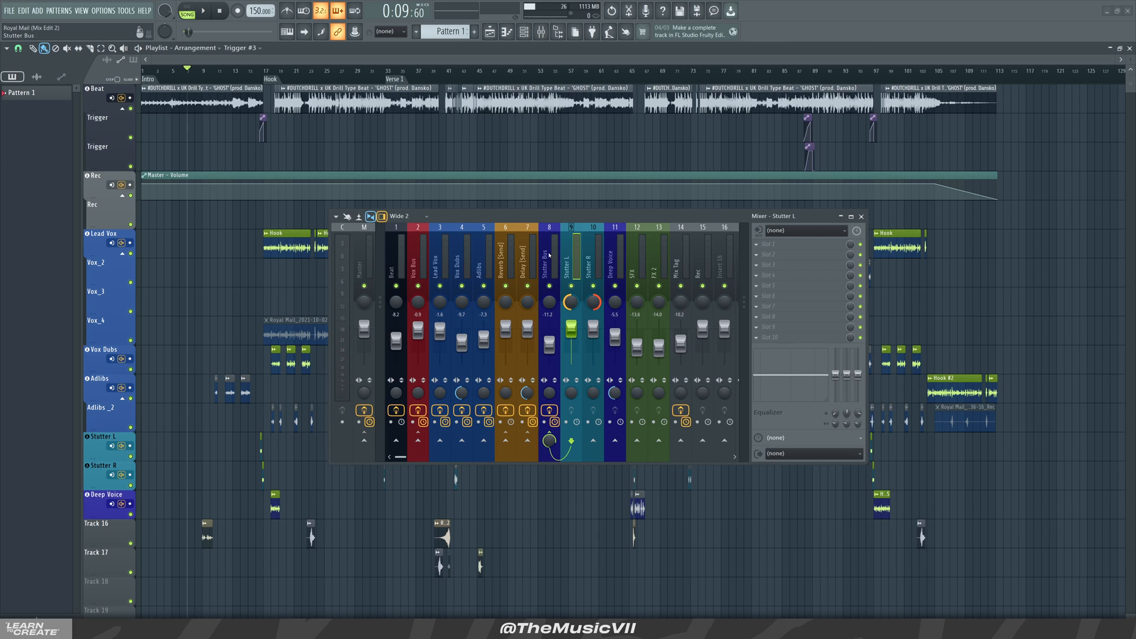
left_click(550, 259)
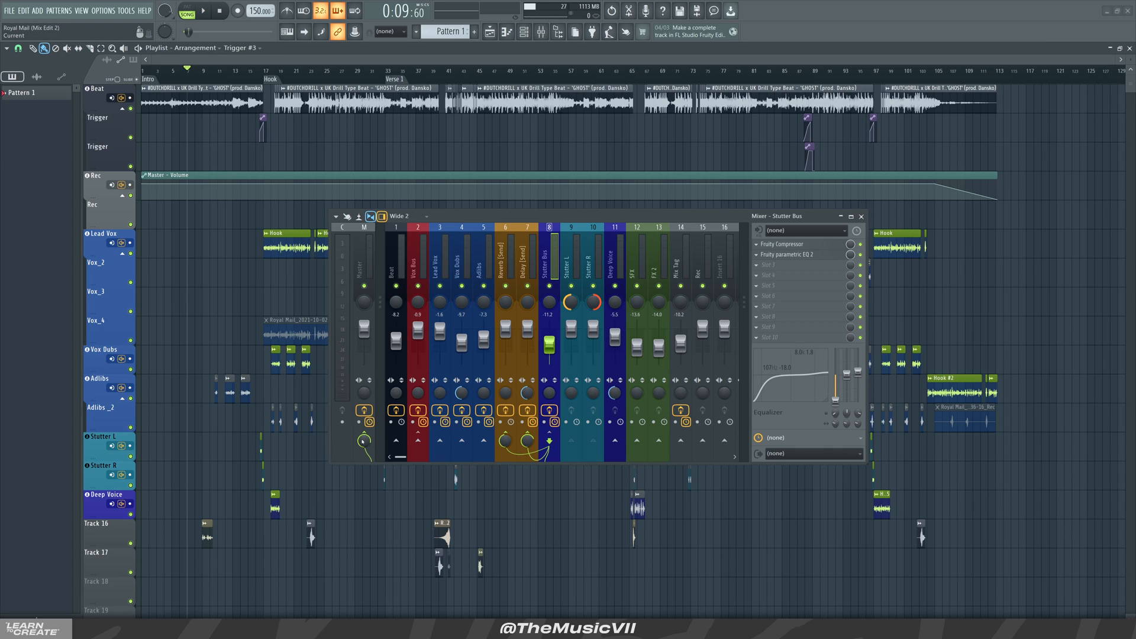
Disable the effect slots on the Master and mixer tracks 1 to 8, and mute the Reverb and Delay sends.
left_click(364, 411)
left_click(395, 410)
left_click(418, 410)
left_click(440, 410)
left_click(461, 410)
left_click(483, 410)
left_click(505, 410)
left_click(527, 410)
left_click(549, 410)
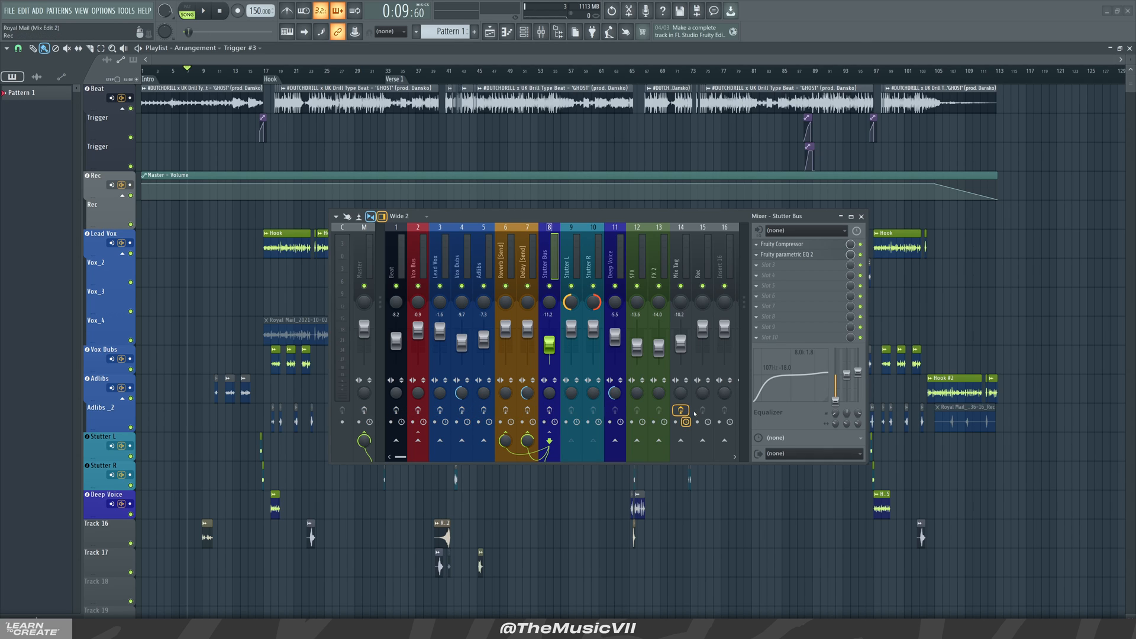
left_click(506, 286)
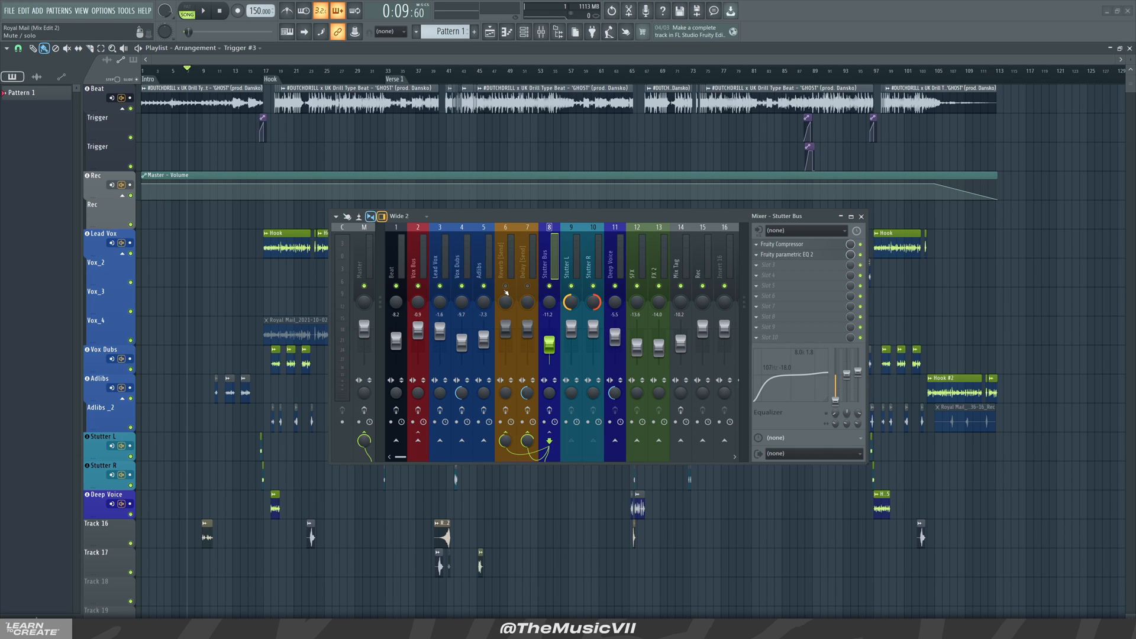
Play the unprocessed mix from bar 15 into the hook and select the Master track in the mixer.
left_click_drag(444, 216, 478, 214)
key("space")
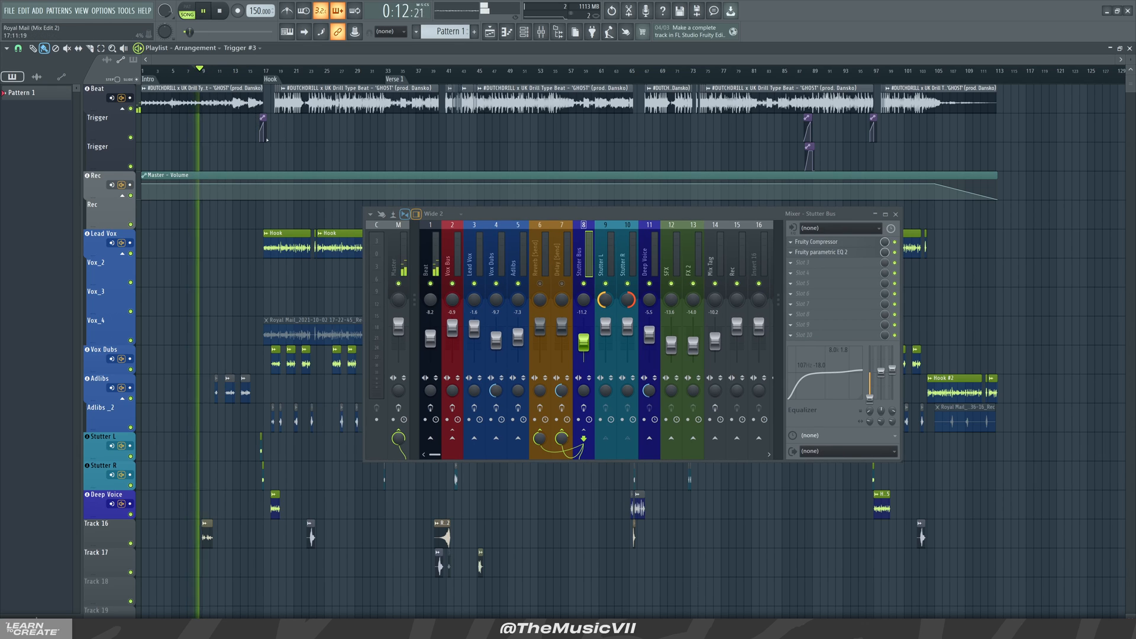
key("space")
left_click(255, 76)
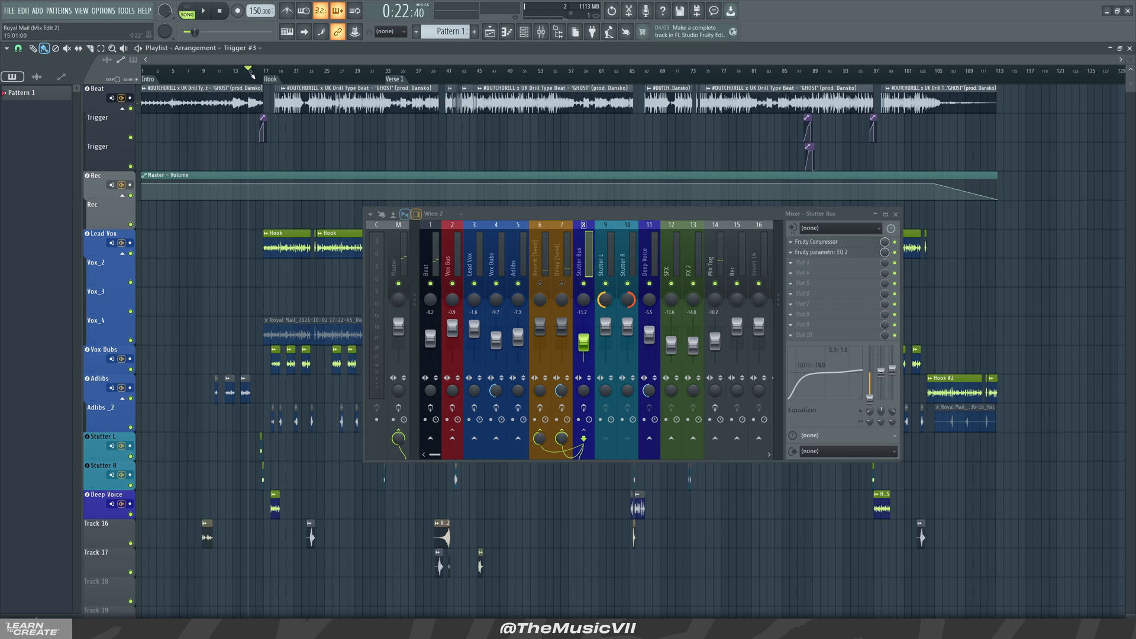
key("space")
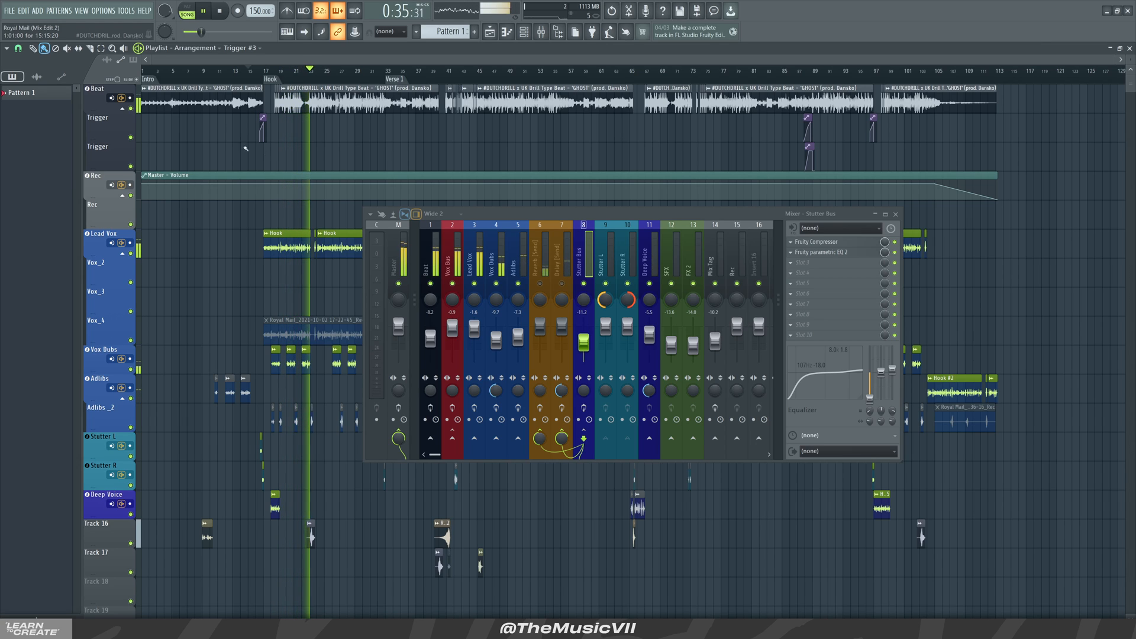
left_click(403, 258)
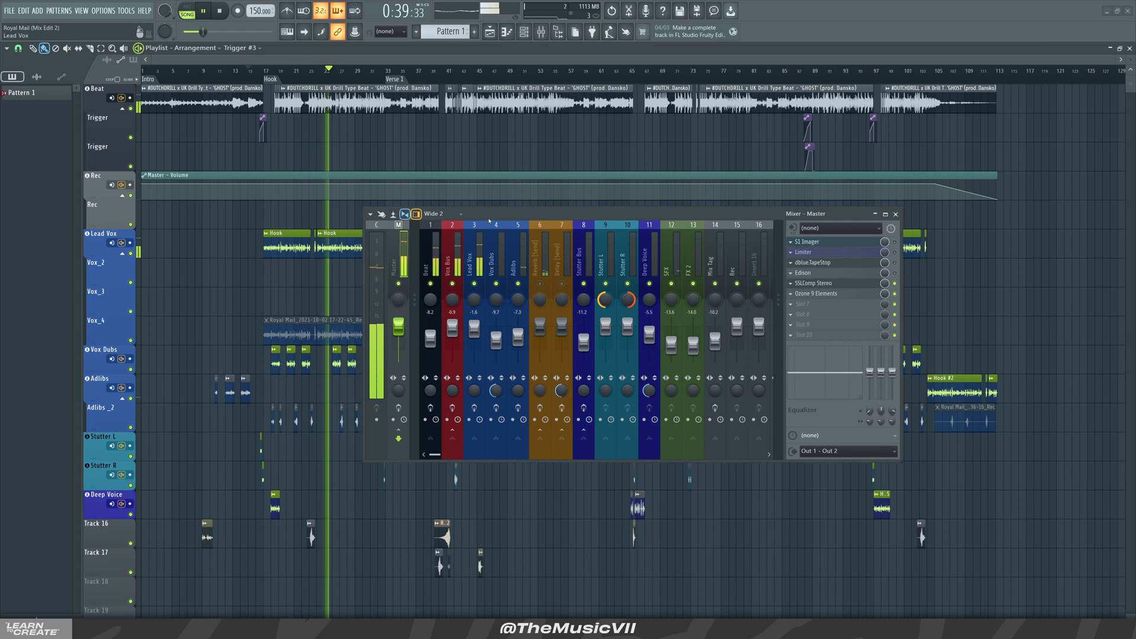
left_click_drag(473, 214, 573, 208)
key("space")
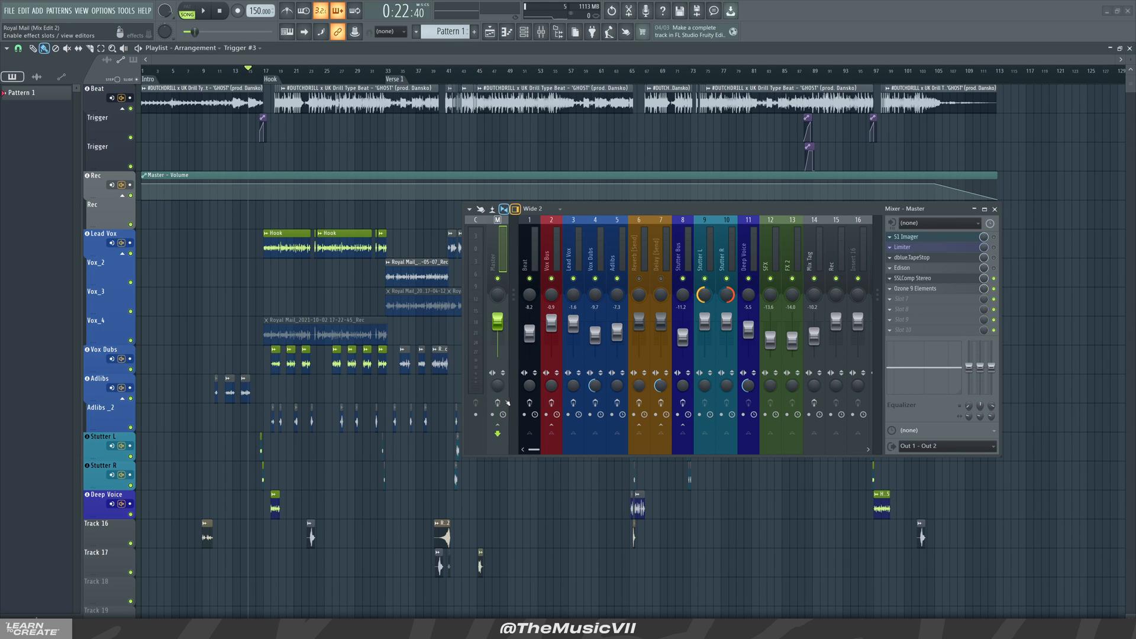
Re-enable the Master track's effect slots and play the mix from bar 15 into the hook.
key("Right")
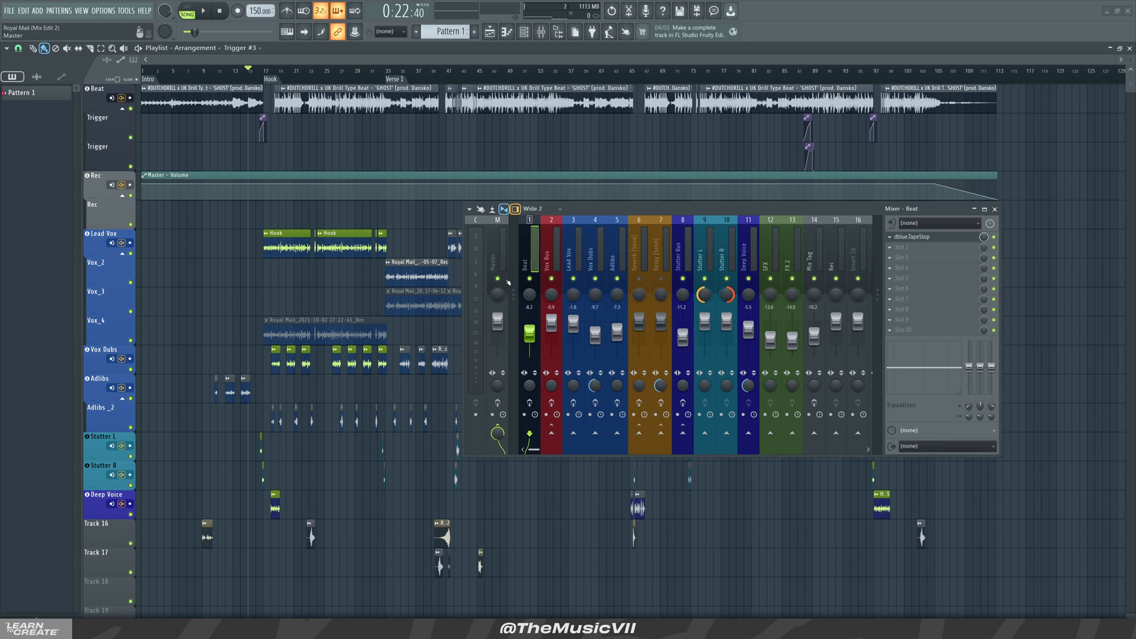
key("Left")
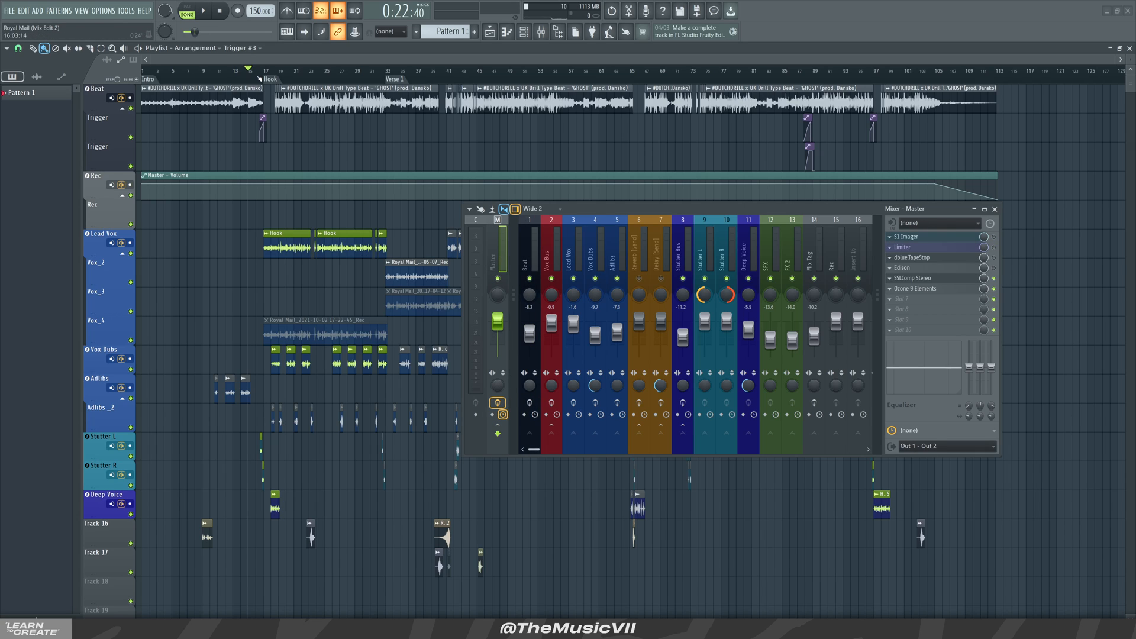
key("space")
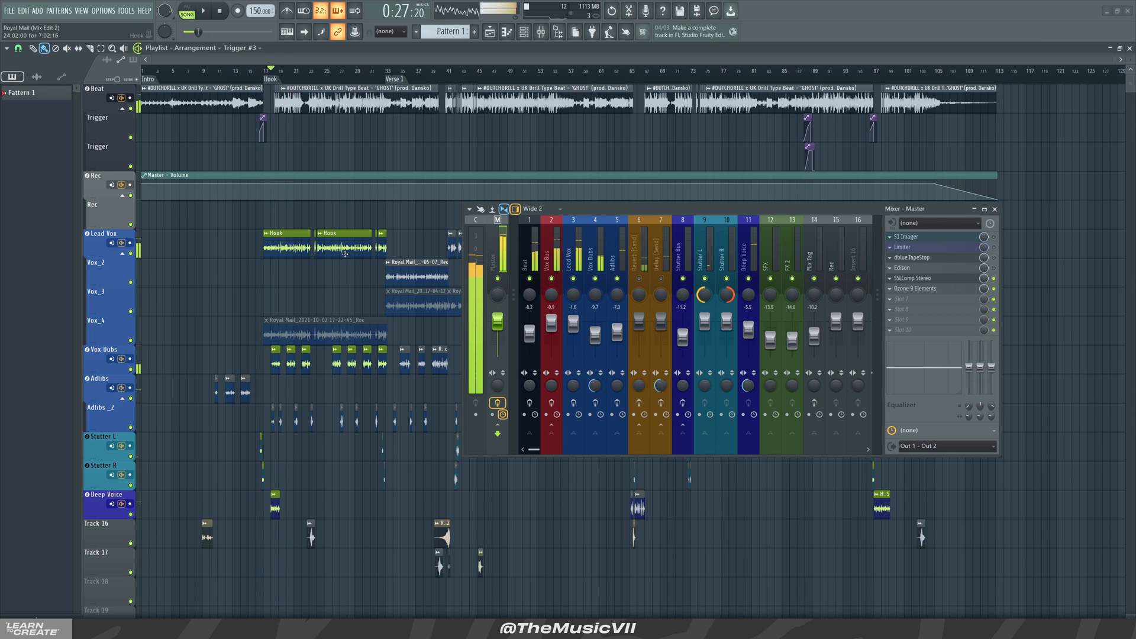
key("space")
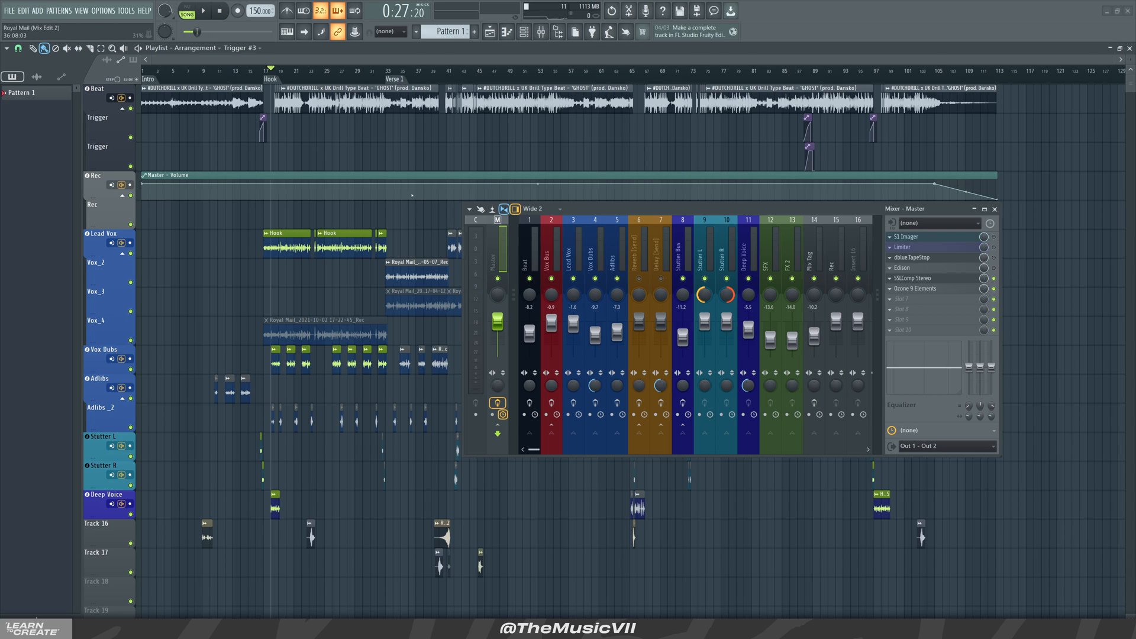
Select the Lead Vox mixer track, solo the Lead Vox playlist track and set the playhead to the Hook marker.
left_click(250, 76)
left_click(573, 259)
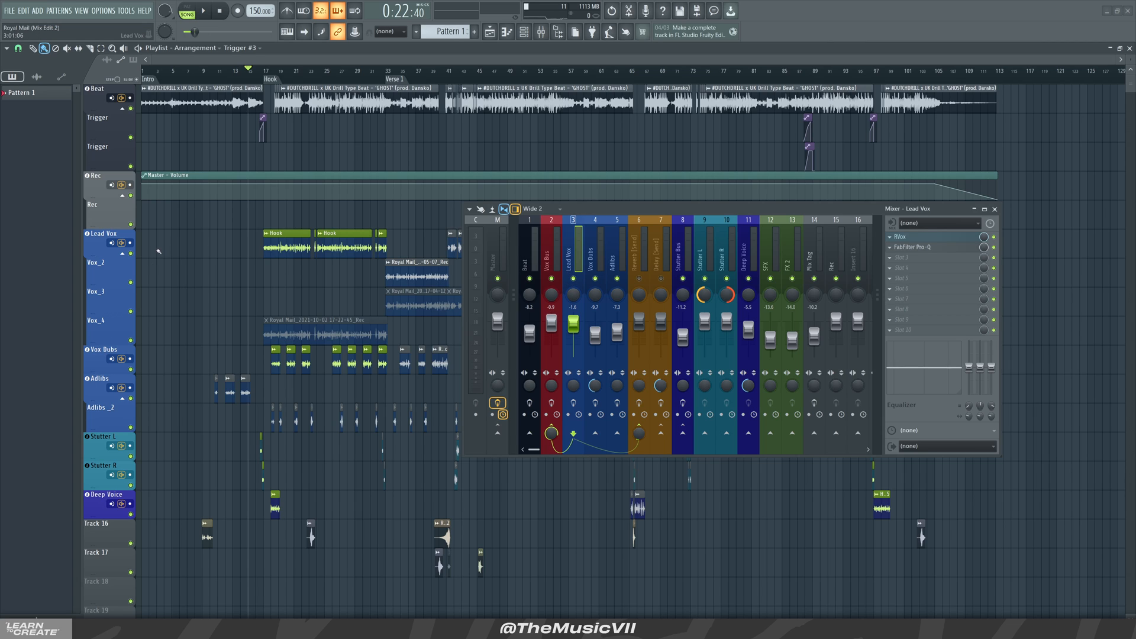
scroll(179, 262, "up", 2)
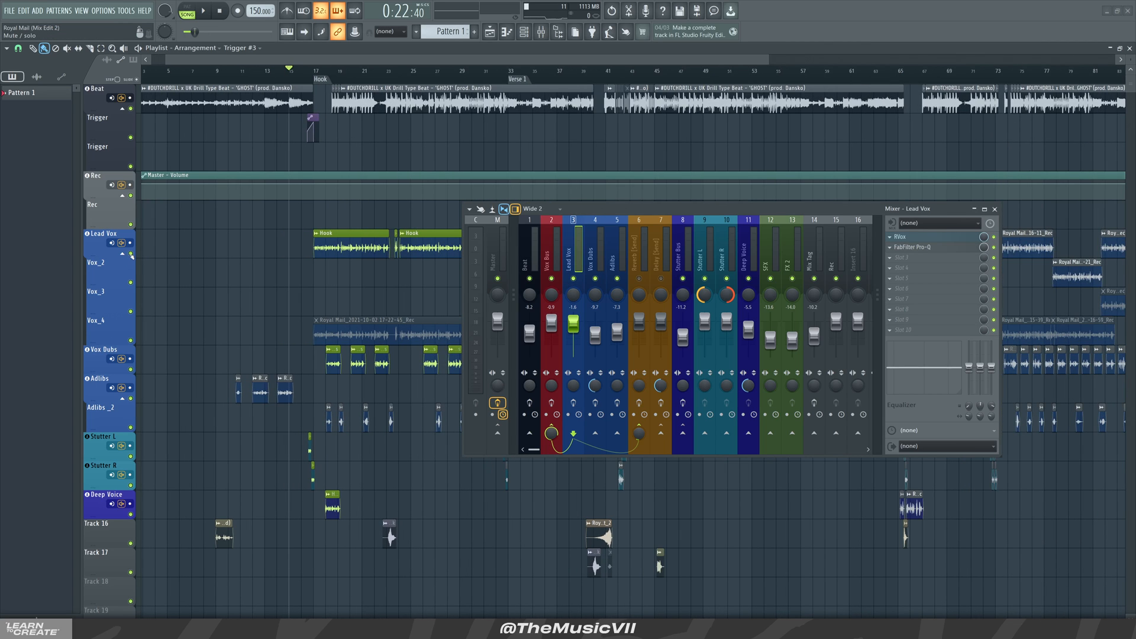
right_click(131, 254)
left_click(320, 79)
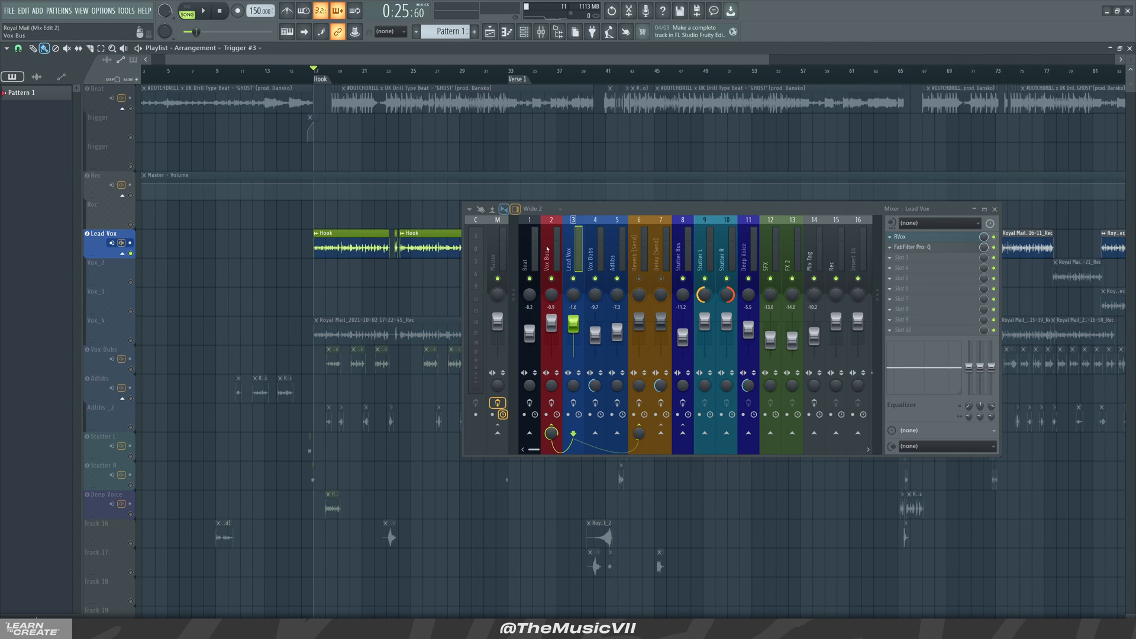
Play the soloed lead vocal from the Hook marker, with the mixer moved clear of the Lead Vox clips.
key("space")
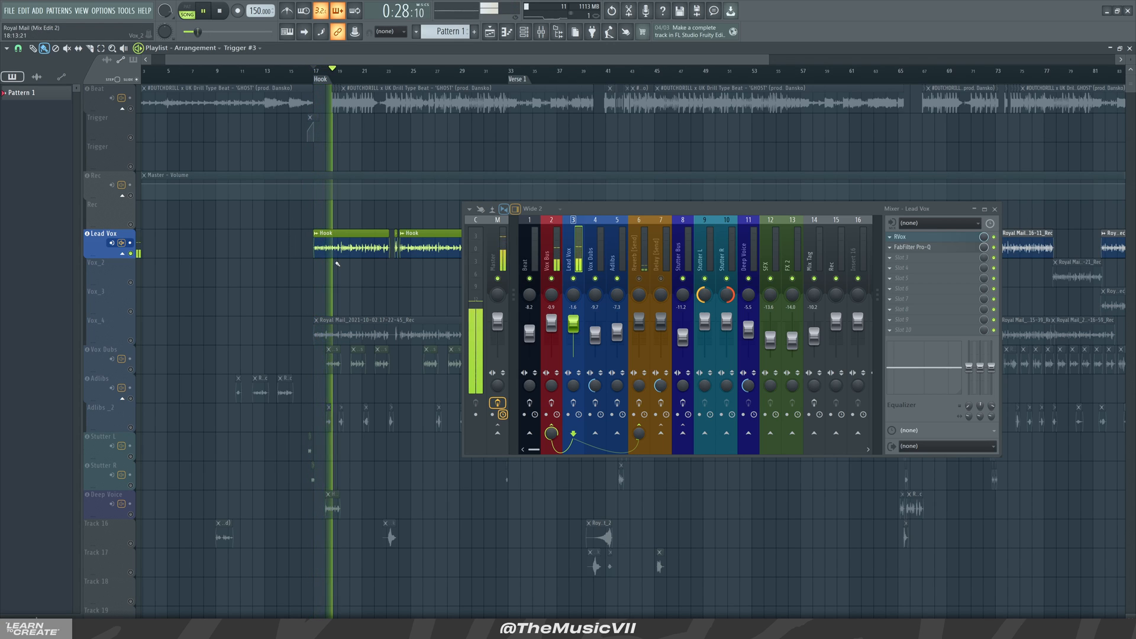
scroll(338, 267, "up", 2)
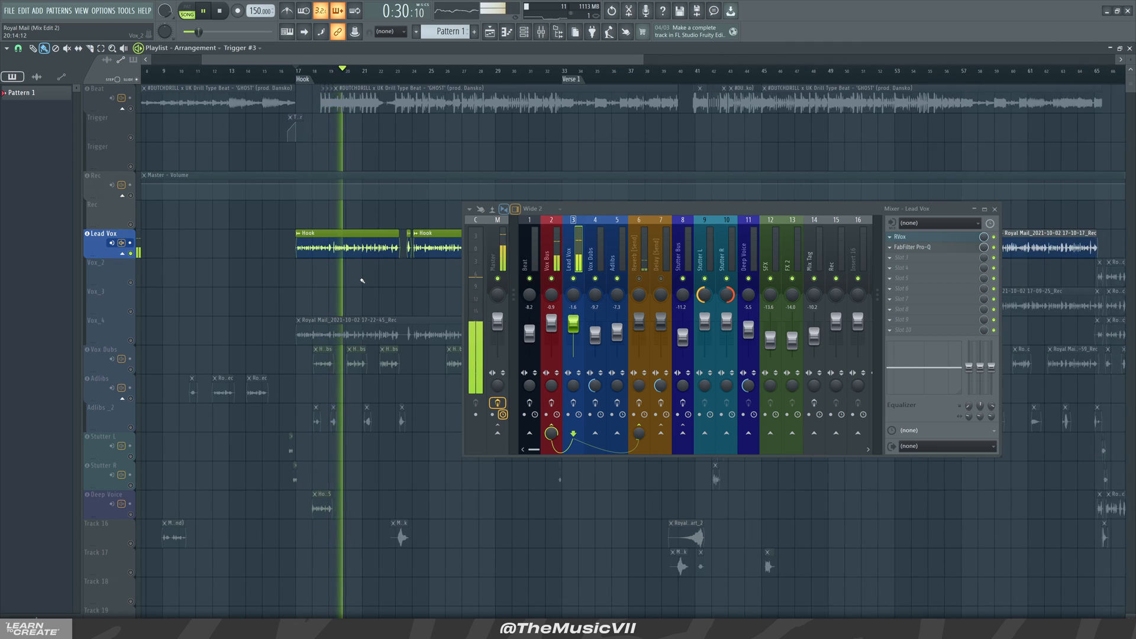
left_click_drag(568, 208, 665, 300)
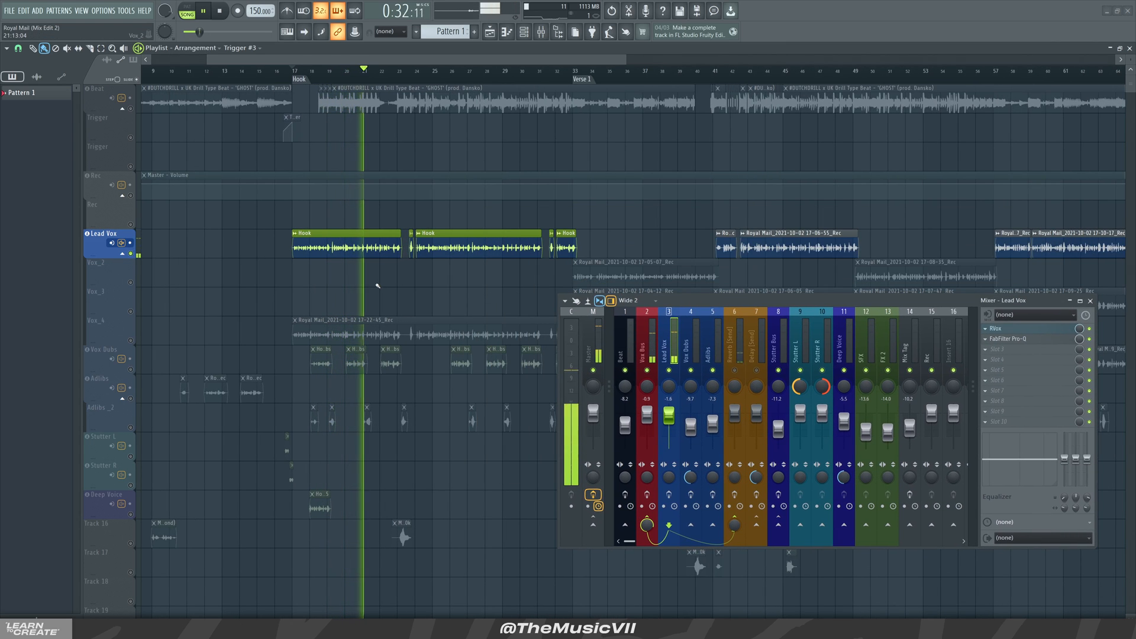
scroll(386, 278, "up", 1)
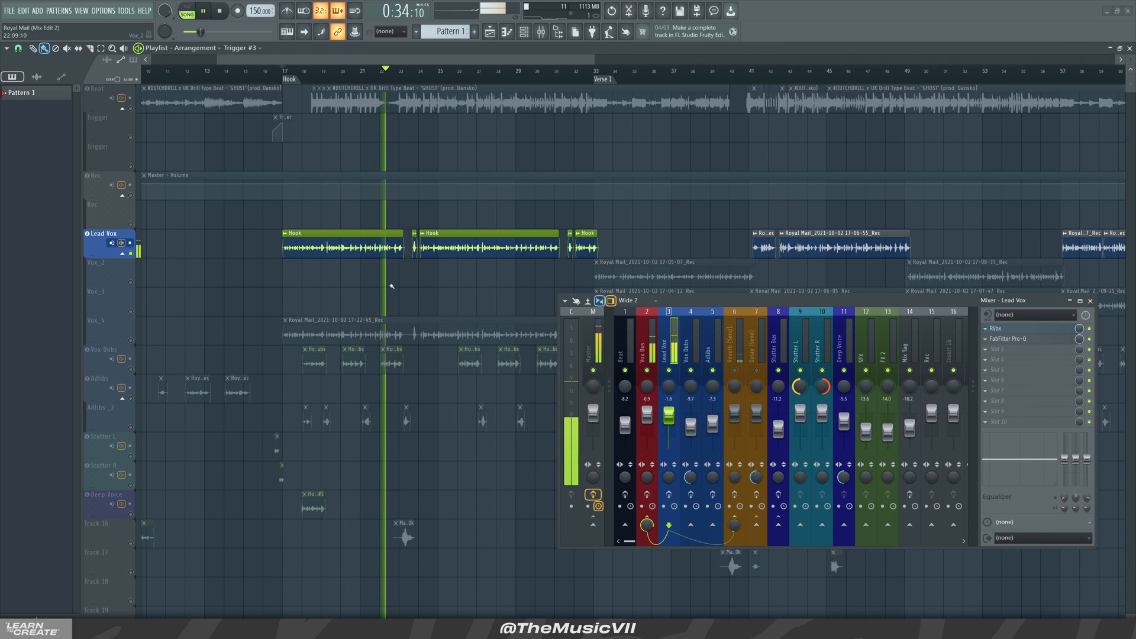
scroll(349, 264, "down", 1)
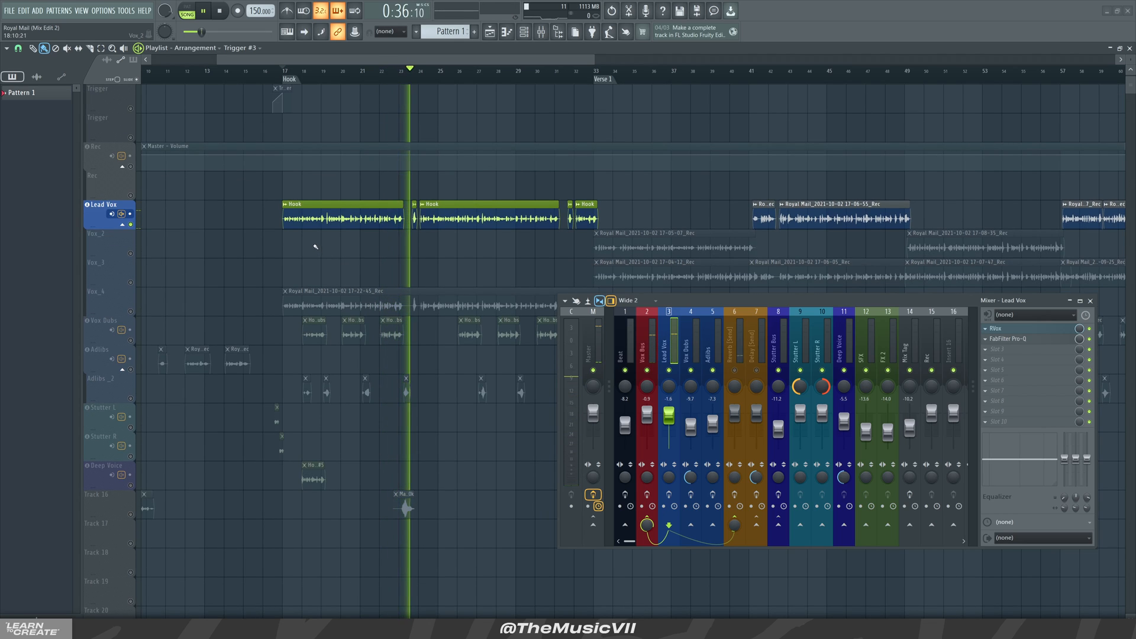
scroll(319, 242, "down", 1)
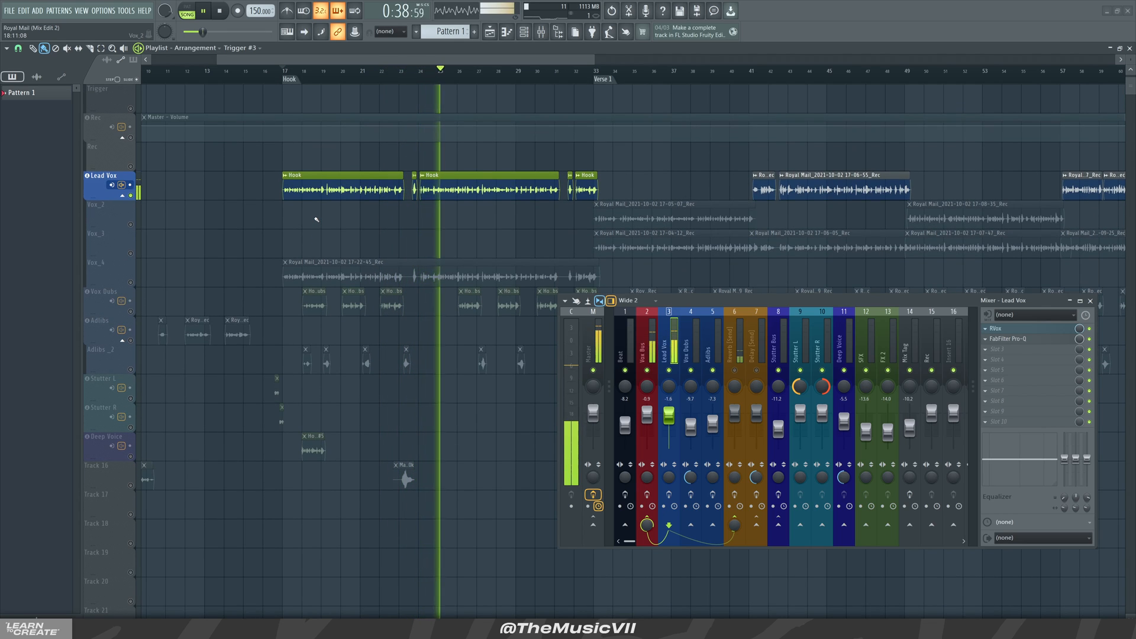
key("space")
View the channel settings of the first Hook clip on the Lead Vox track, and close them.
scroll(317, 216, "up", 1)
scroll(305, 225, "up", 1)
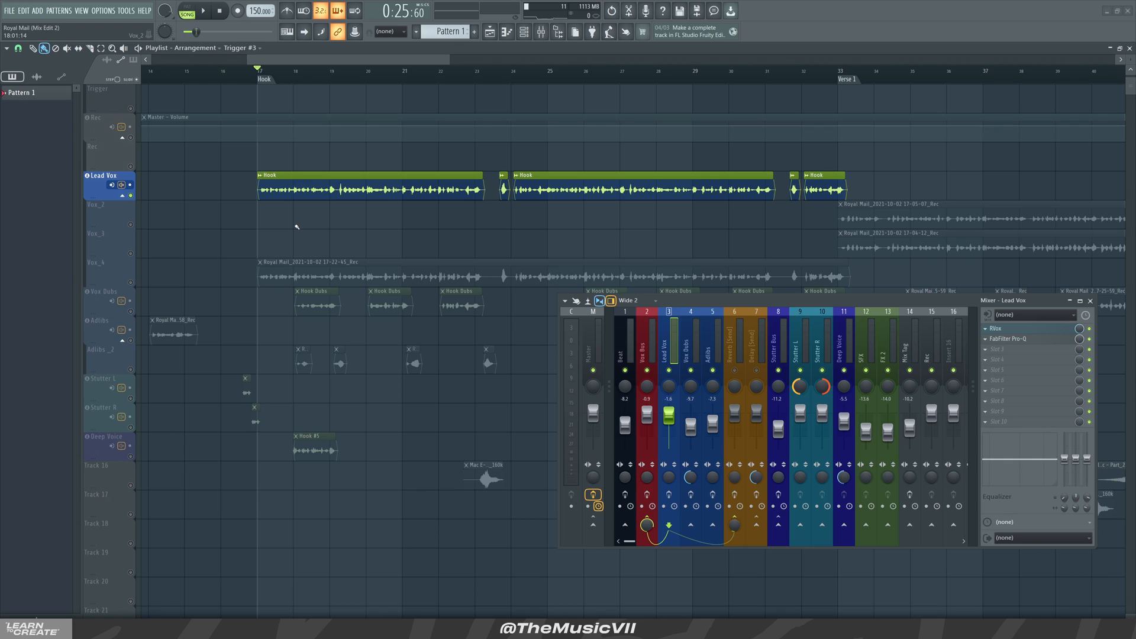
double_click(335, 190)
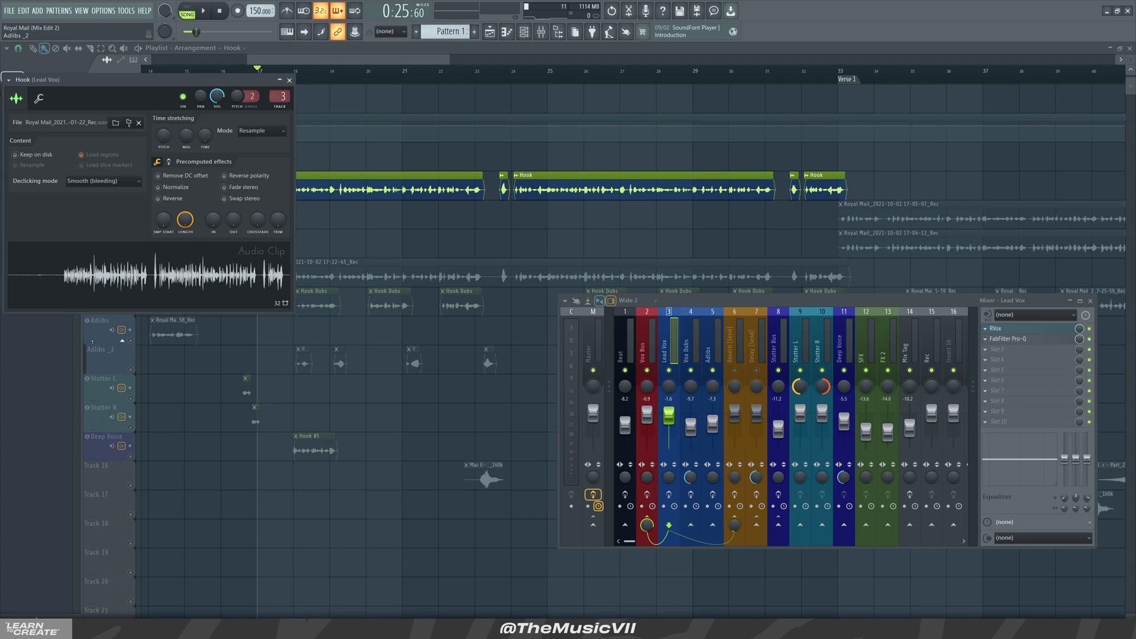
left_click(289, 80)
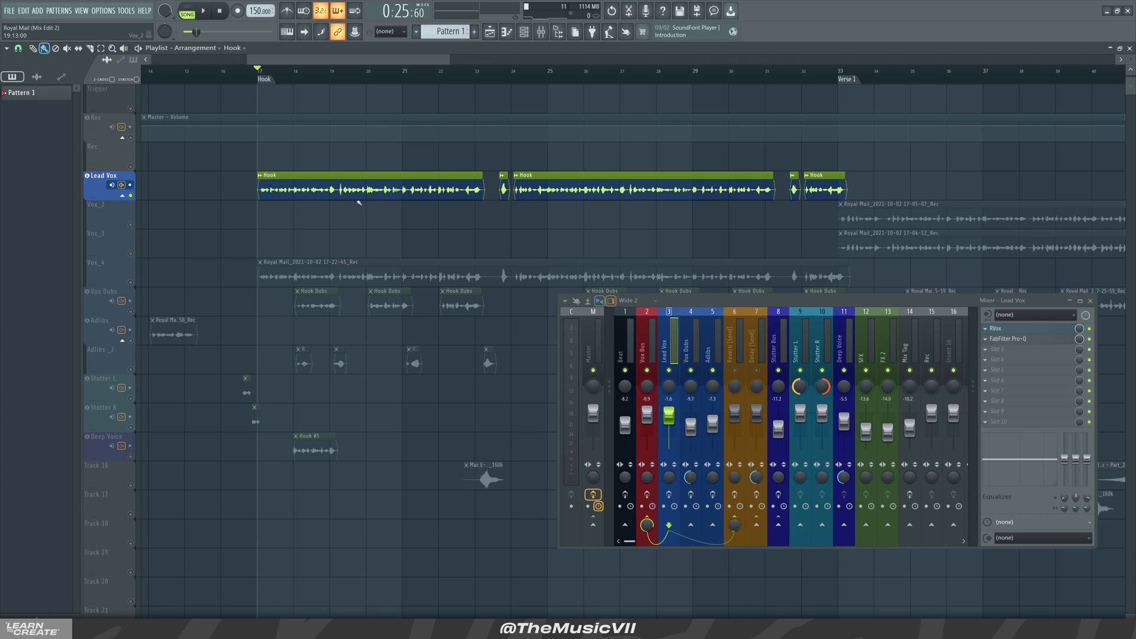
Unmute the Vox_2, Vox_3, Vox_4 and Vox Dubs tracks and play the hook with lead and dubs together.
left_click(134, 228)
left_click_drag(131, 254, 349, 306)
scroll(349, 306, "down", 1)
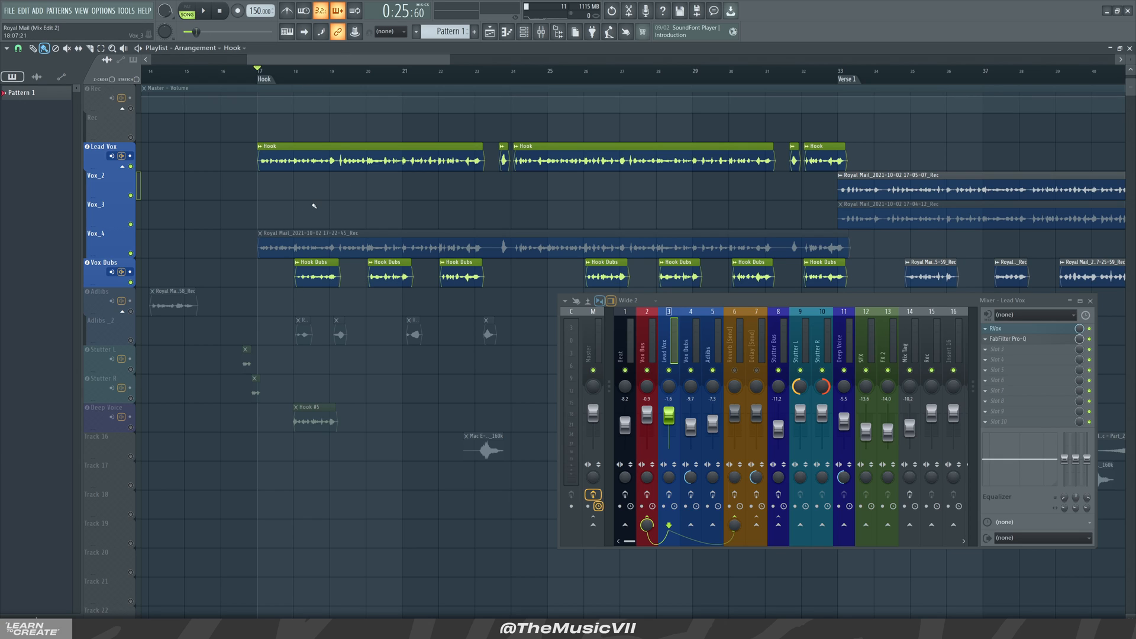
scroll(311, 204, "up", 2)
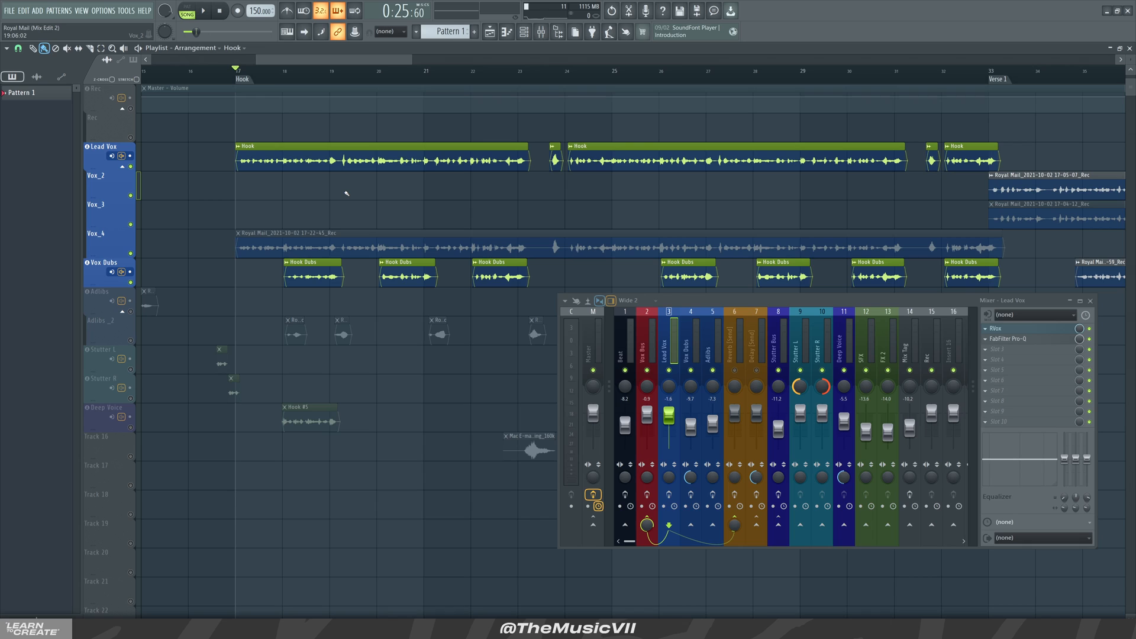
key("space")
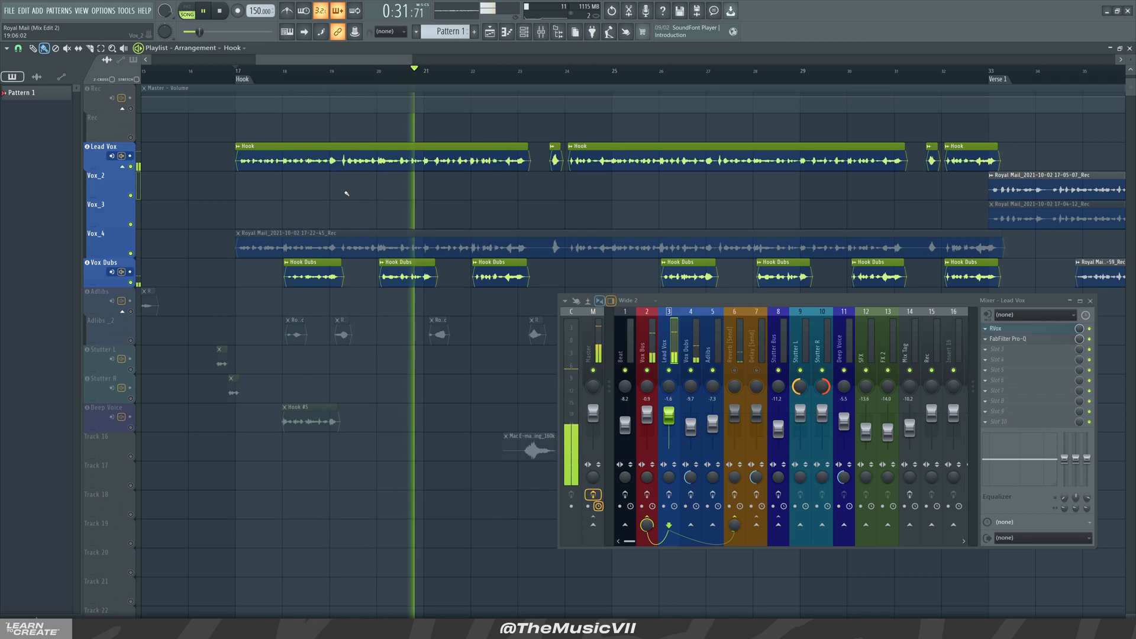
Unmute the Adlibs and Adlibs_2 tracks and play the hook with them, with the mixer moved clear of the adlib clips.
key("space")
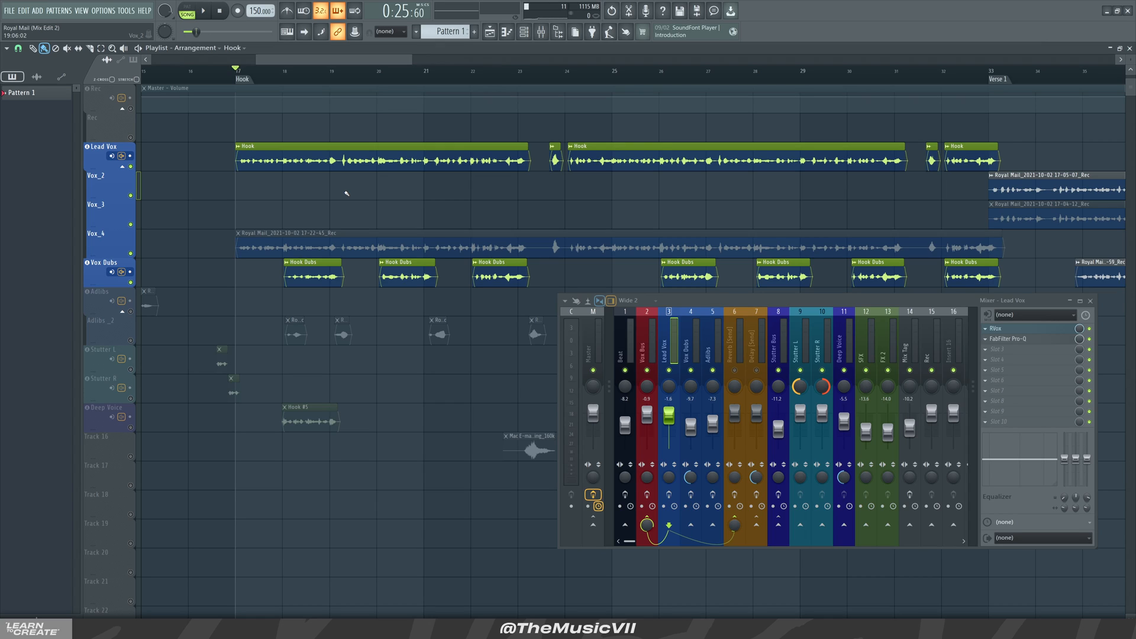
scroll(392, 247, "down", 1)
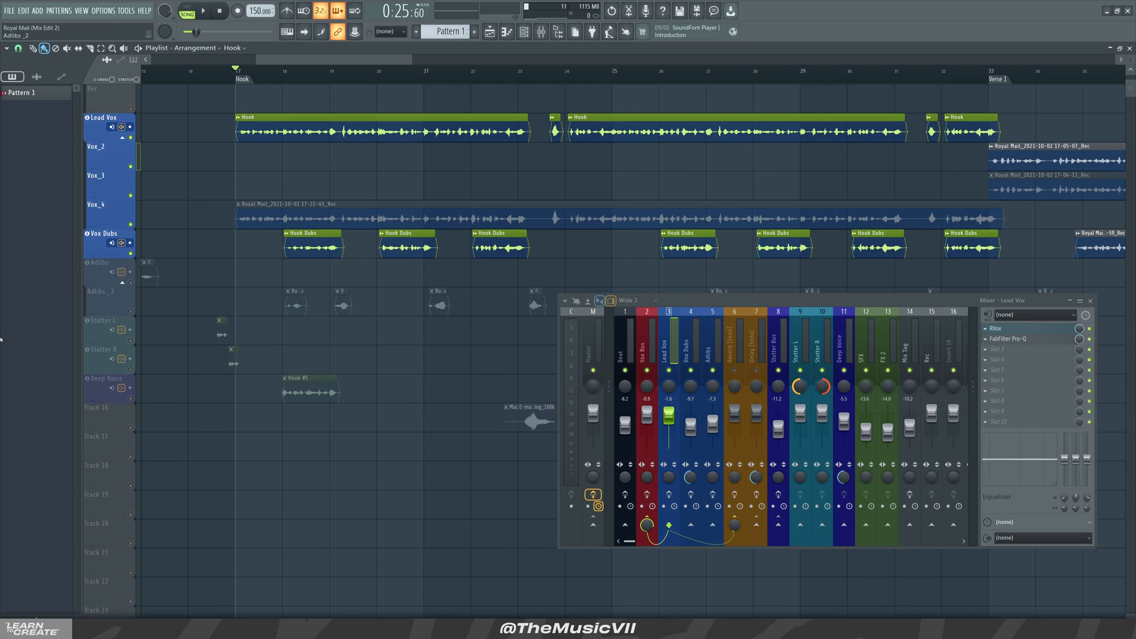
left_click(131, 311)
left_click(130, 283)
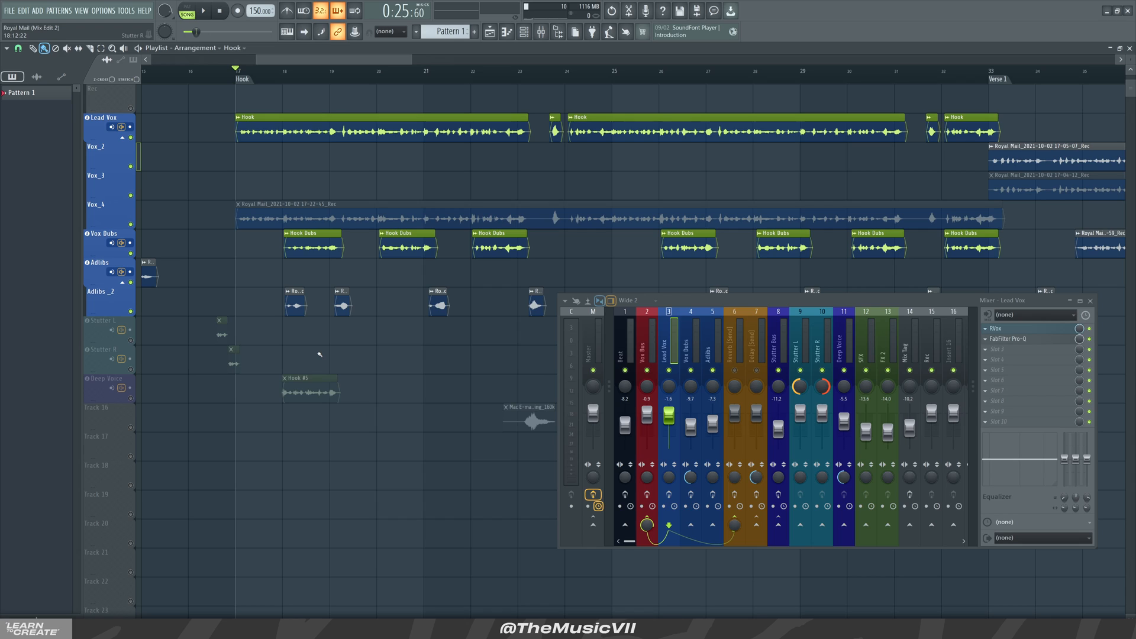
key("space")
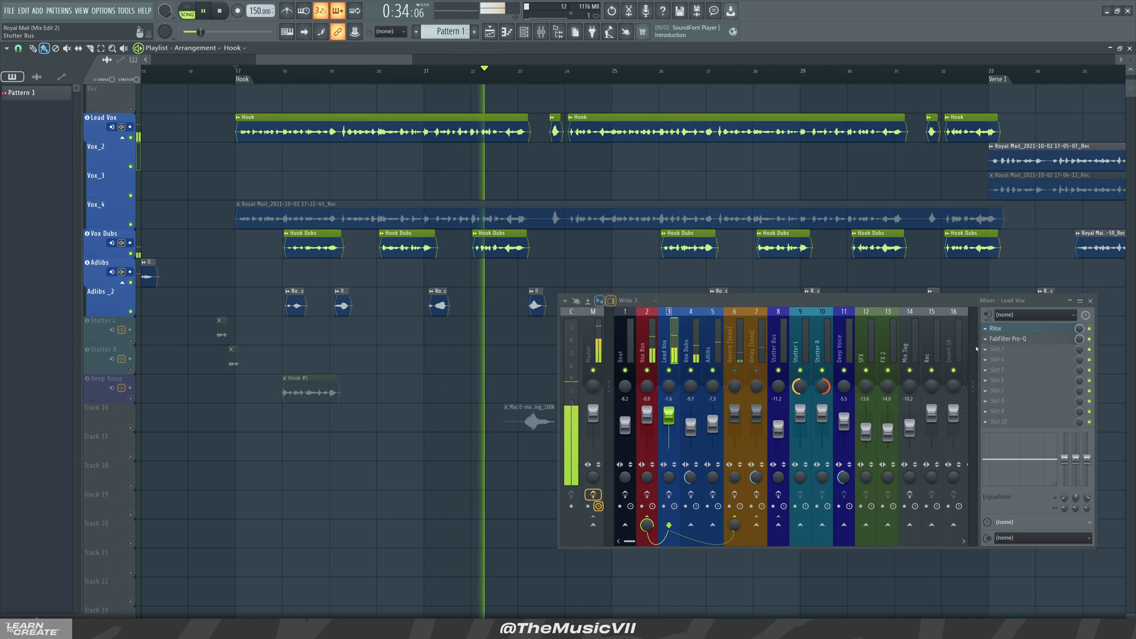
left_click_drag(775, 301, 595, 345)
key("space")
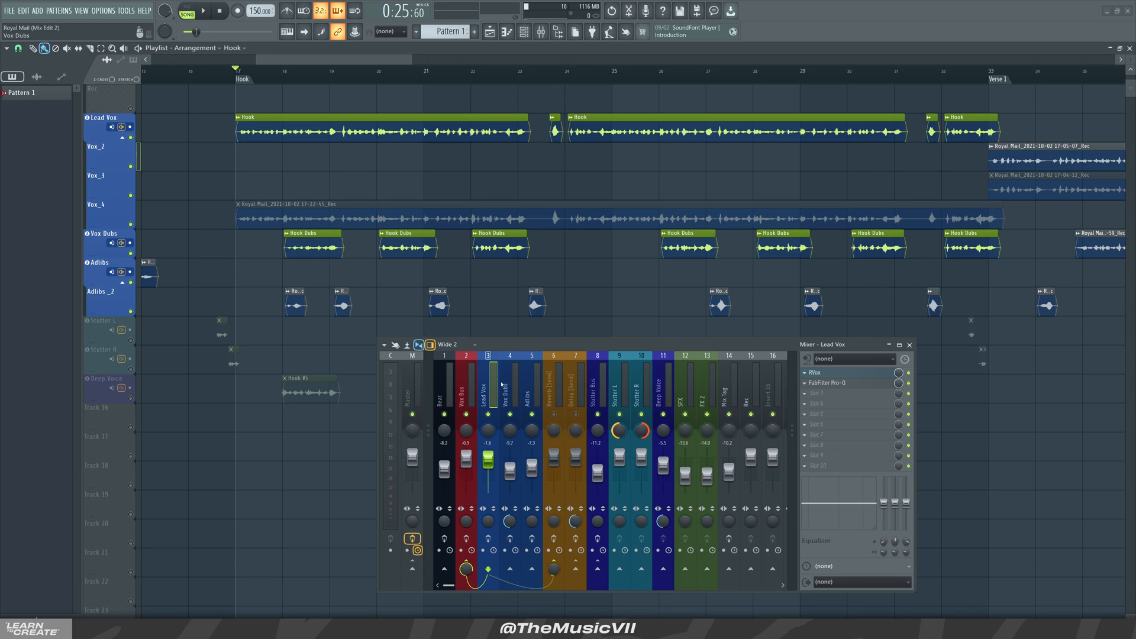
Unmute the Stutter L and Stutter R tracks, select the Stutter Bus mixer track and play the stutters from about bar 15.
scroll(127, 311, "down", 1)
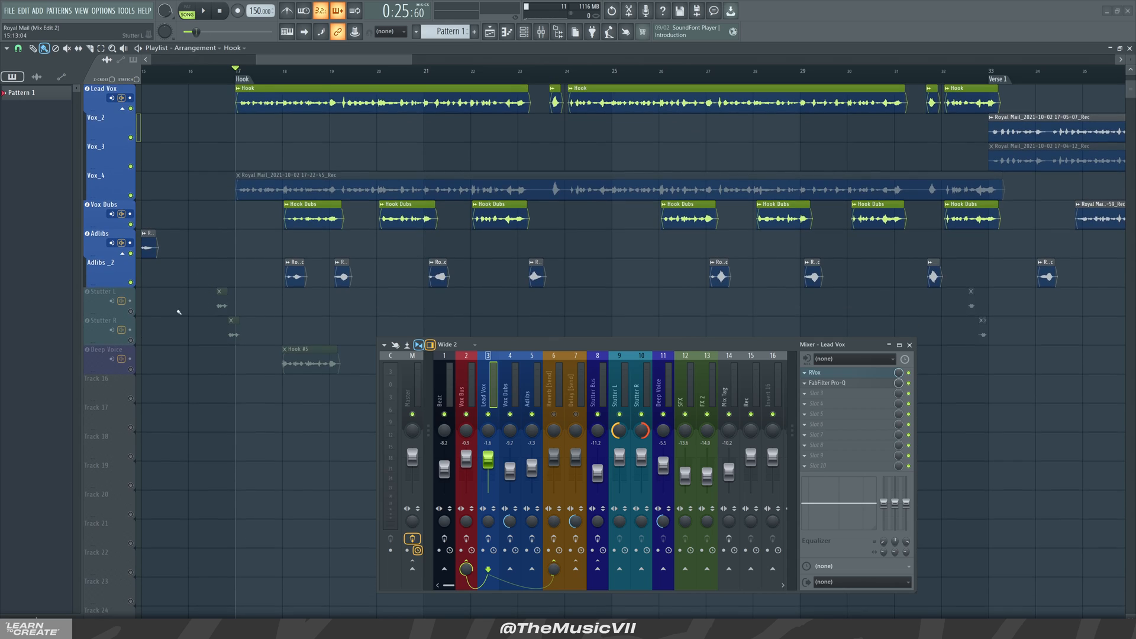
left_click(130, 311)
left_click(130, 340)
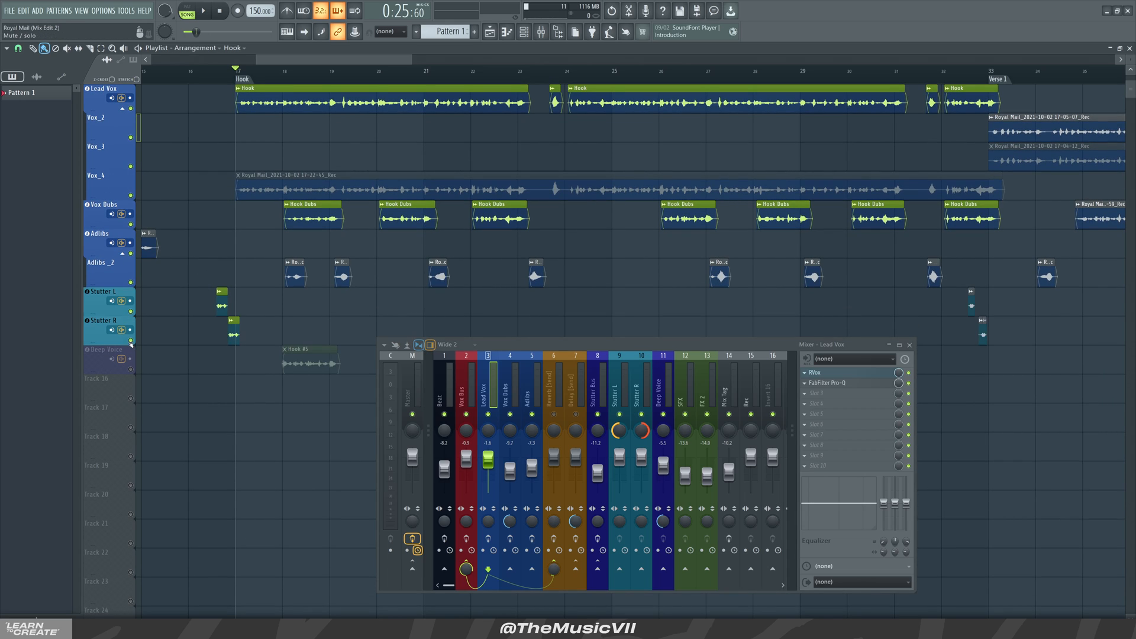
left_click(598, 390)
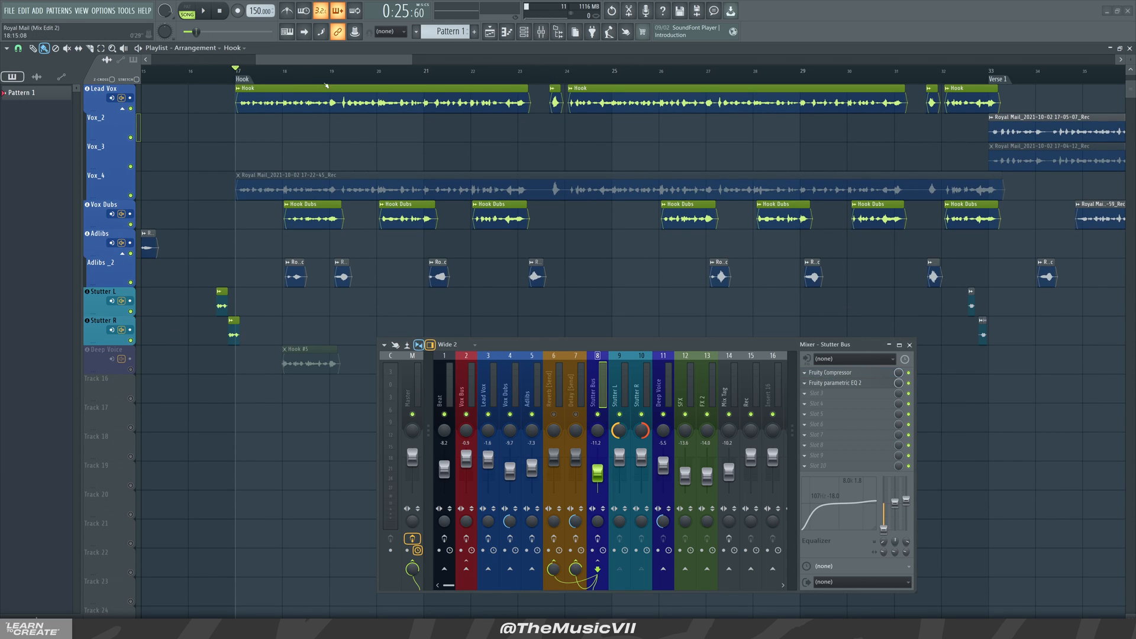
left_click_drag(315, 60, 307, 60)
left_click(206, 71)
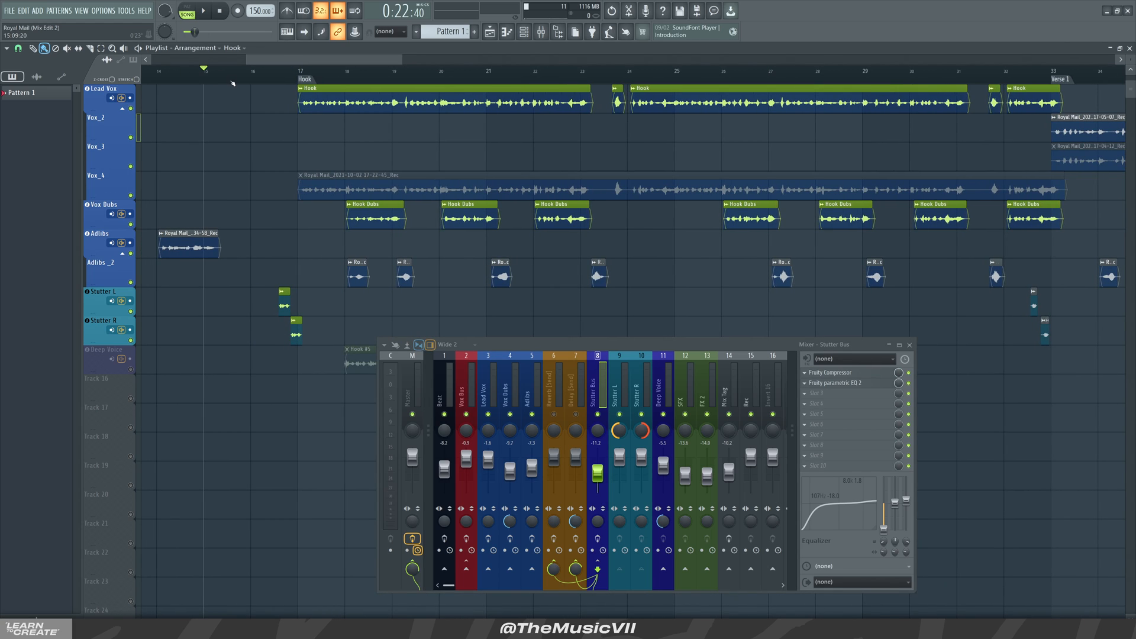
key("space")
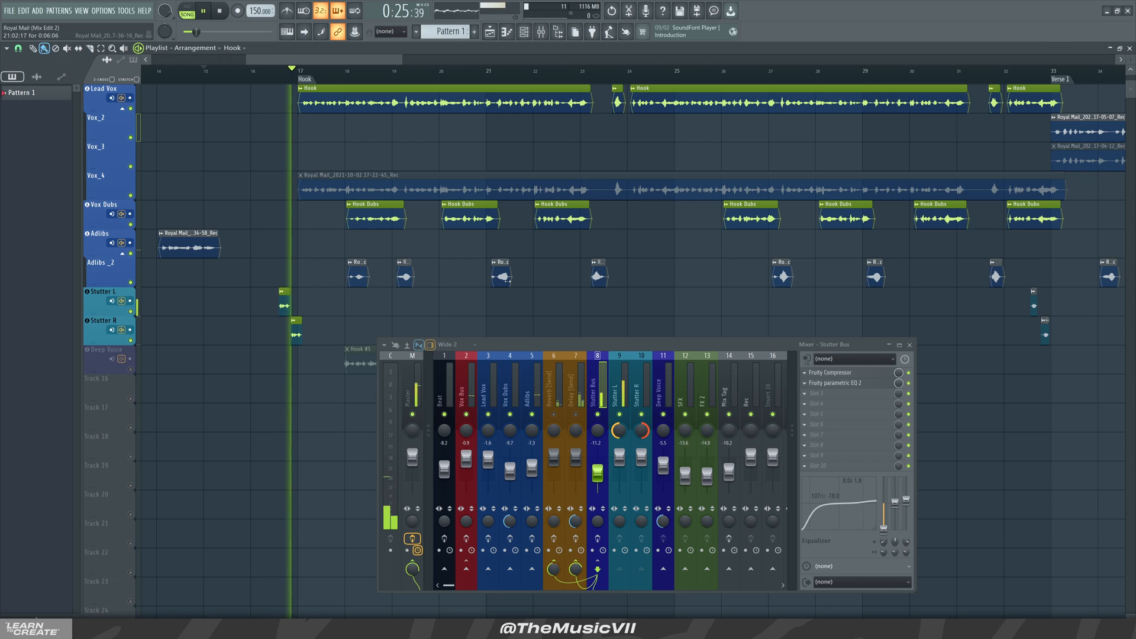
key("space")
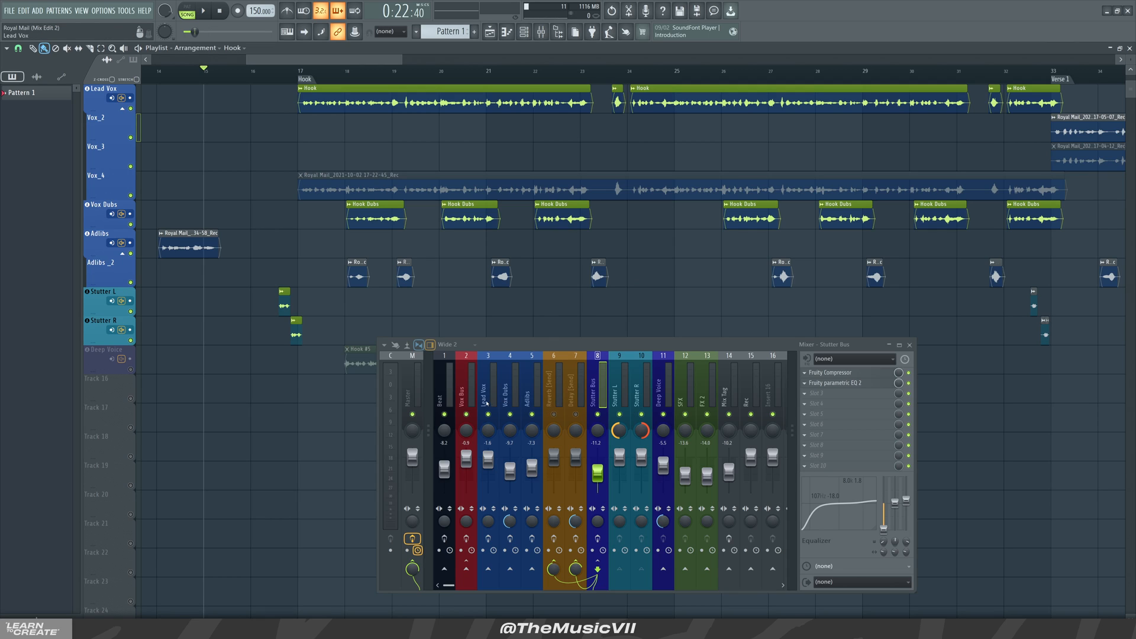
Unmute the Deep Voice track, select its mixer track and play all vocal layers together from the Hook marker.
left_click(658, 388)
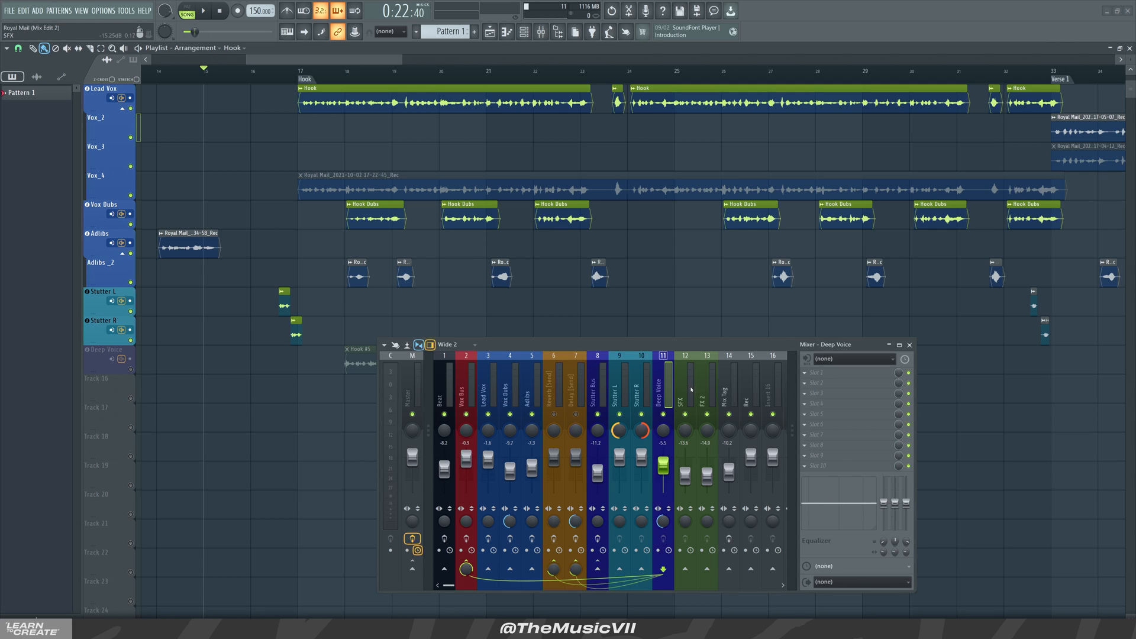
left_click_drag(302, 56, 363, 56)
scroll(135, 251, "down", 4)
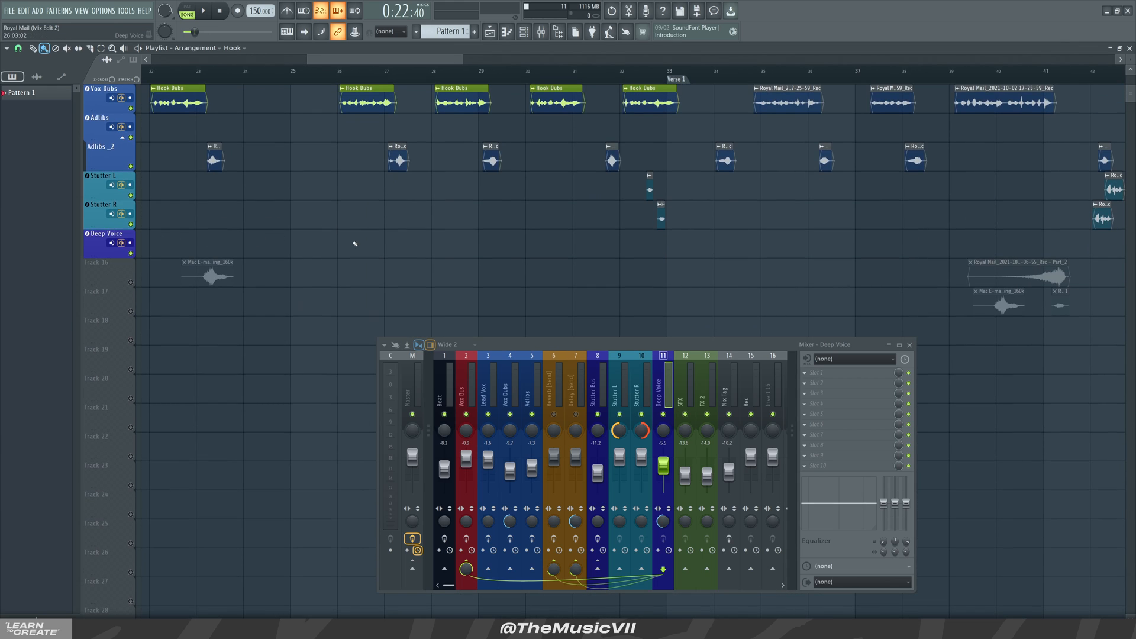
scroll(343, 98, "up", 6)
left_click_drag(357, 63, 312, 63)
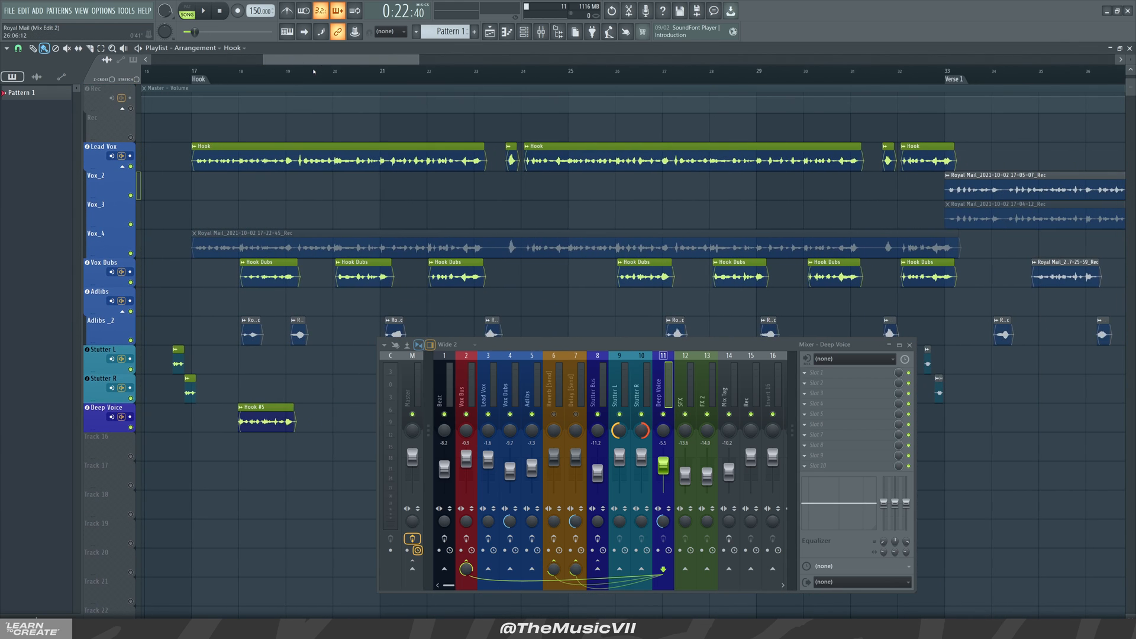
scroll(197, 48, "down", 1)
left_click(191, 79)
key("space")
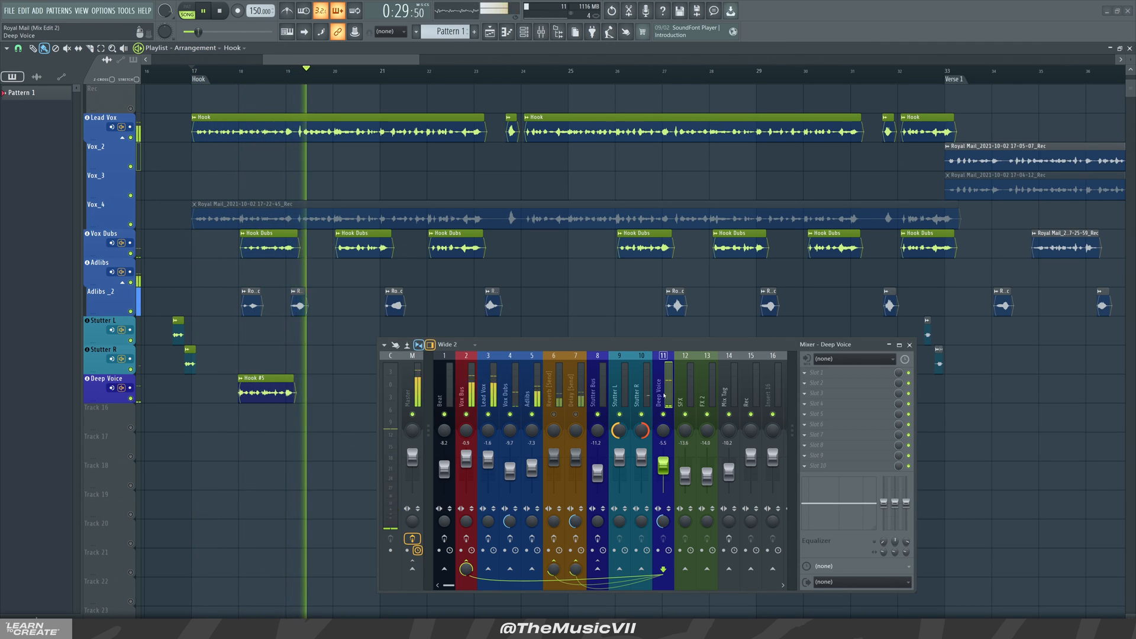
key("space")
Select the Lead Vox mixer track and re-enable its effects.
left_click_drag(293, 61, 279, 61)
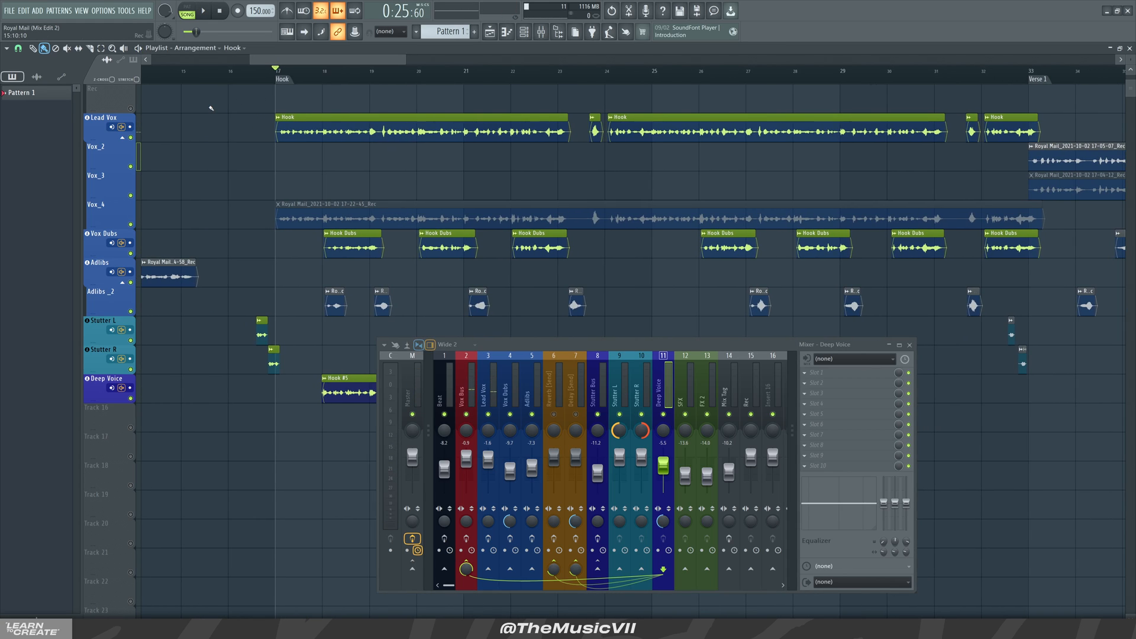
scroll(222, 143, "down", 2)
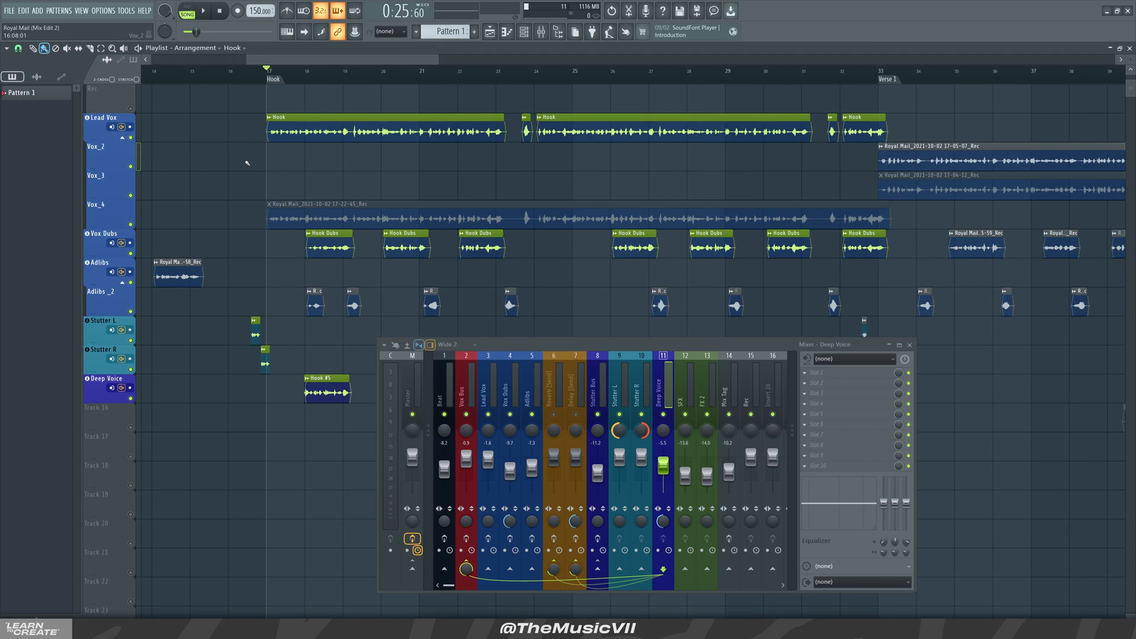
left_click(485, 396)
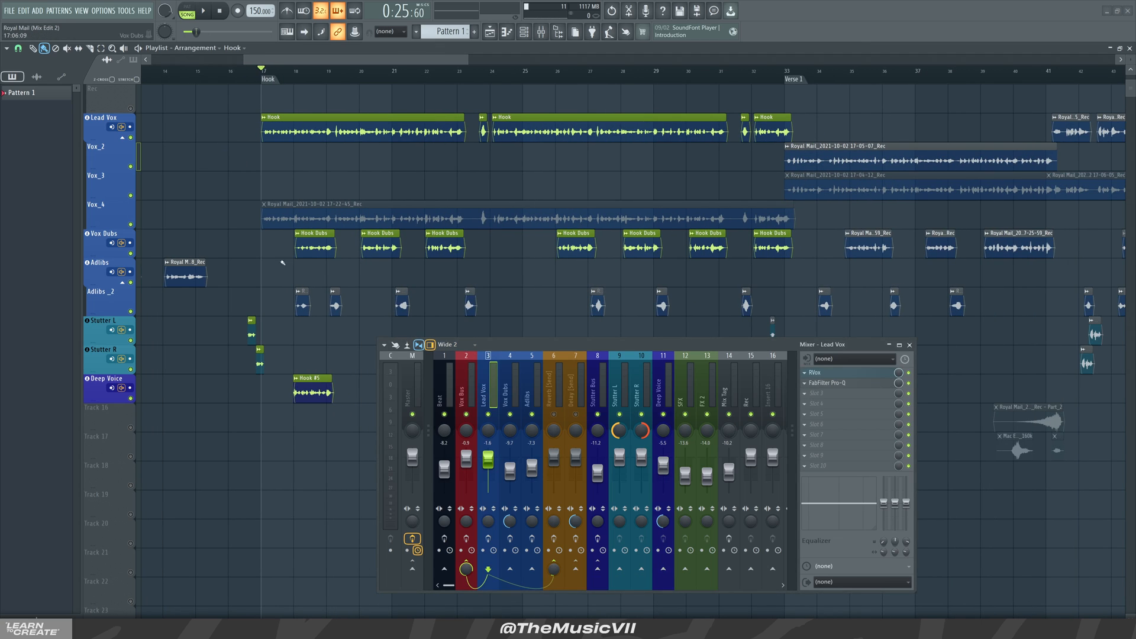
left_click(489, 538)
Clear the solo on the expanded Lead Vox playlist track, solo its mixer track instead and play the hook.
left_click(129, 139)
right_click(130, 127)
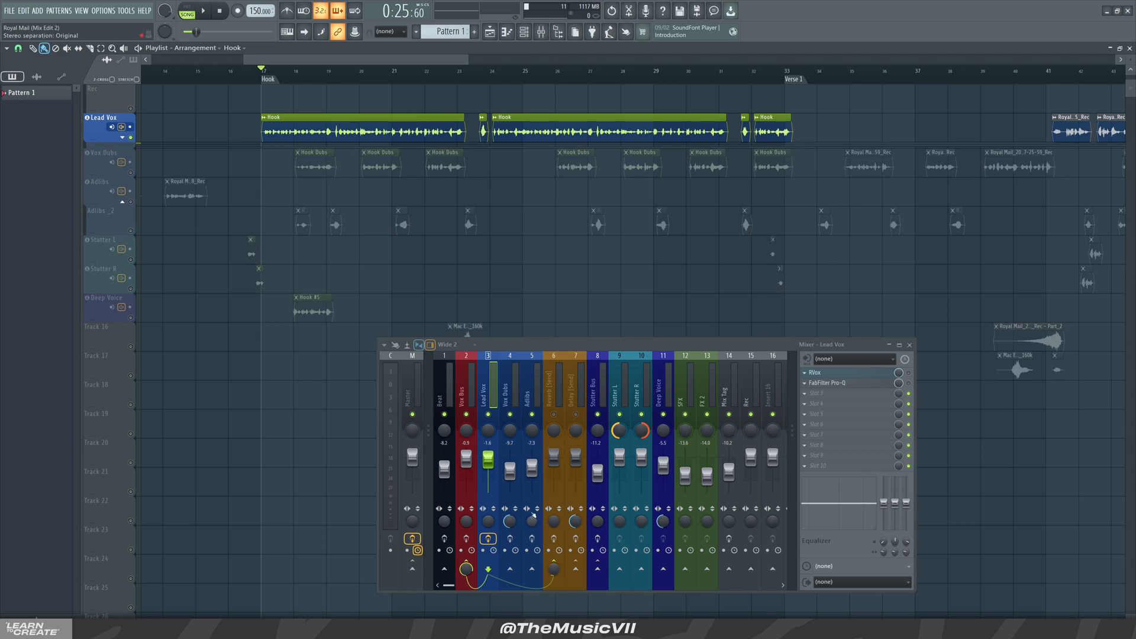
right_click(132, 138)
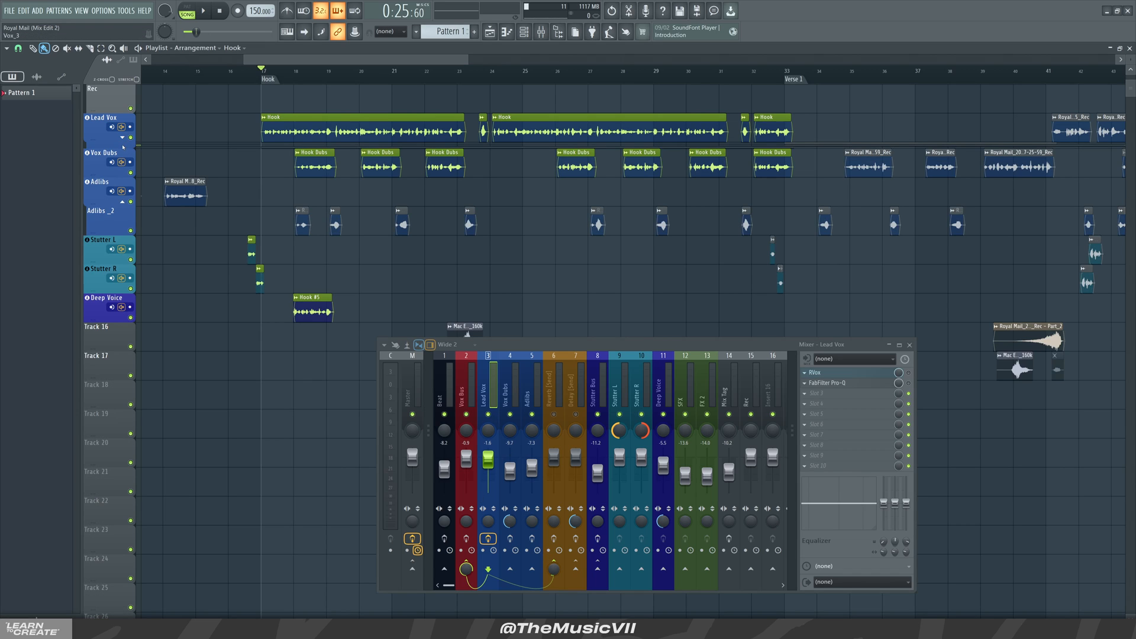
left_click(122, 137)
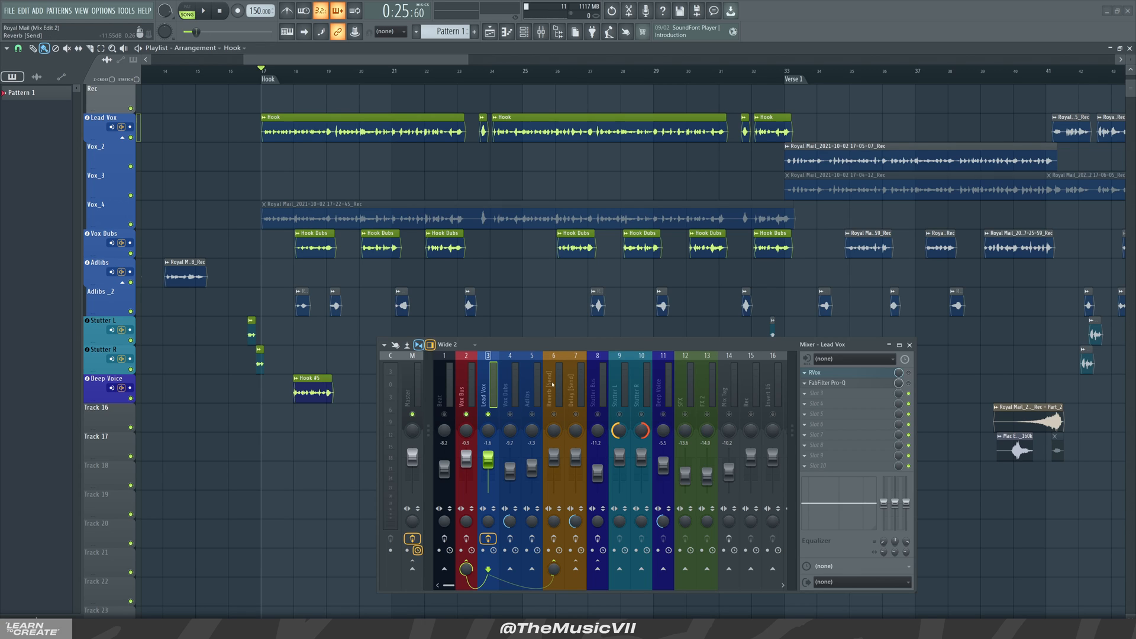
key("space")
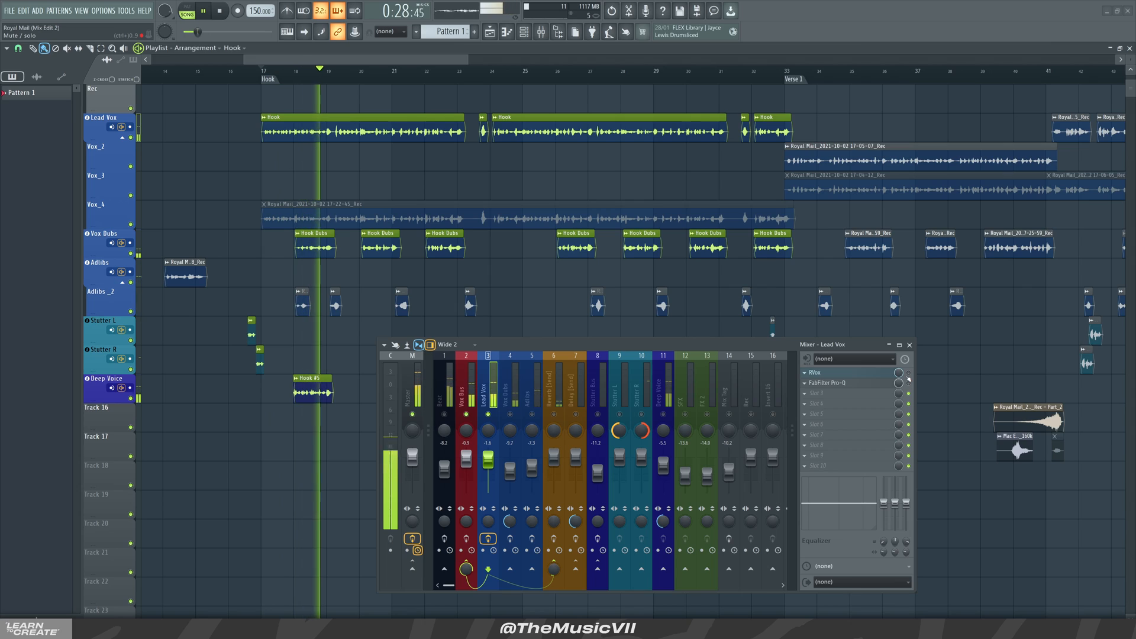
key("space")
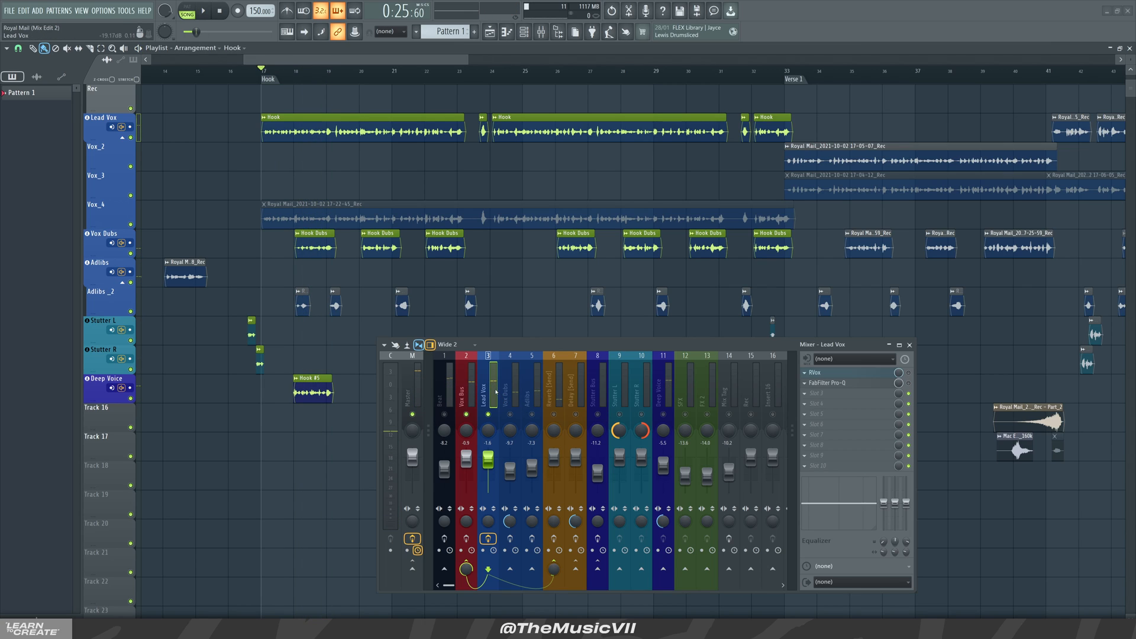
Open RVox on the Lead Vox track, compare the hook with it bypassed and enabled, and unmute the Beat mixer track.
left_click(870, 377)
left_click_drag(569, 346, 659, 322)
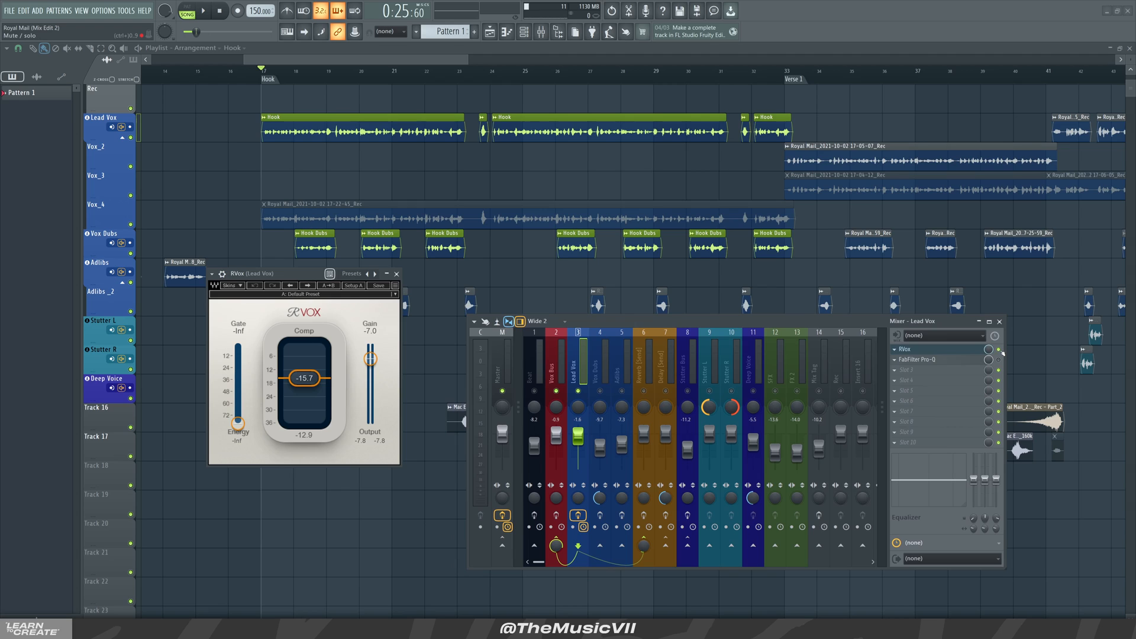
key("space")
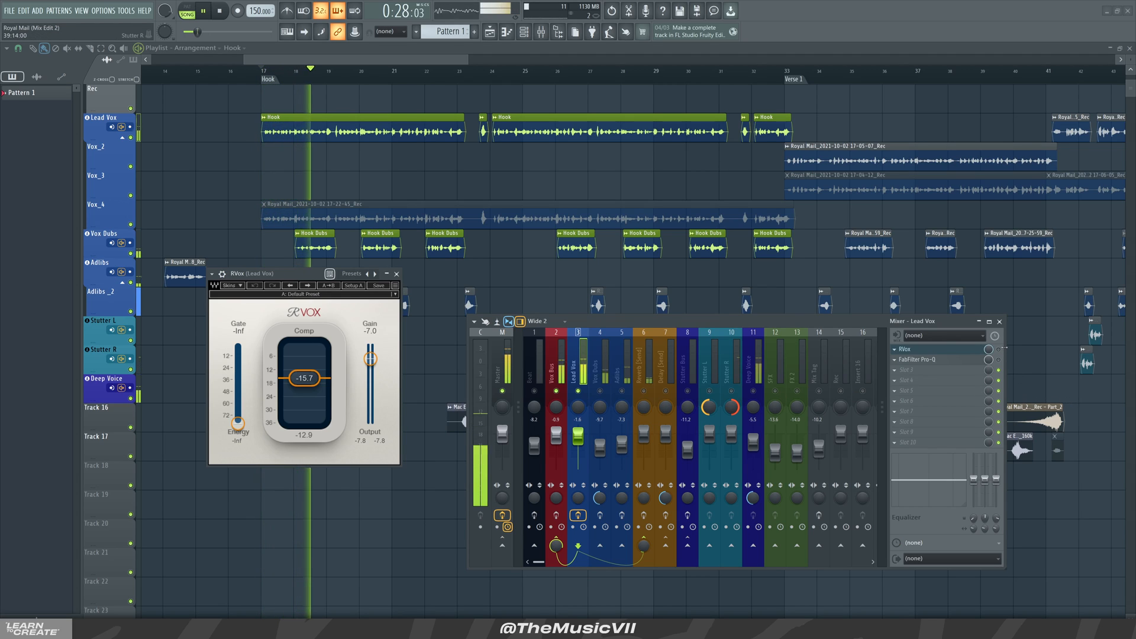
key("space")
key("space")
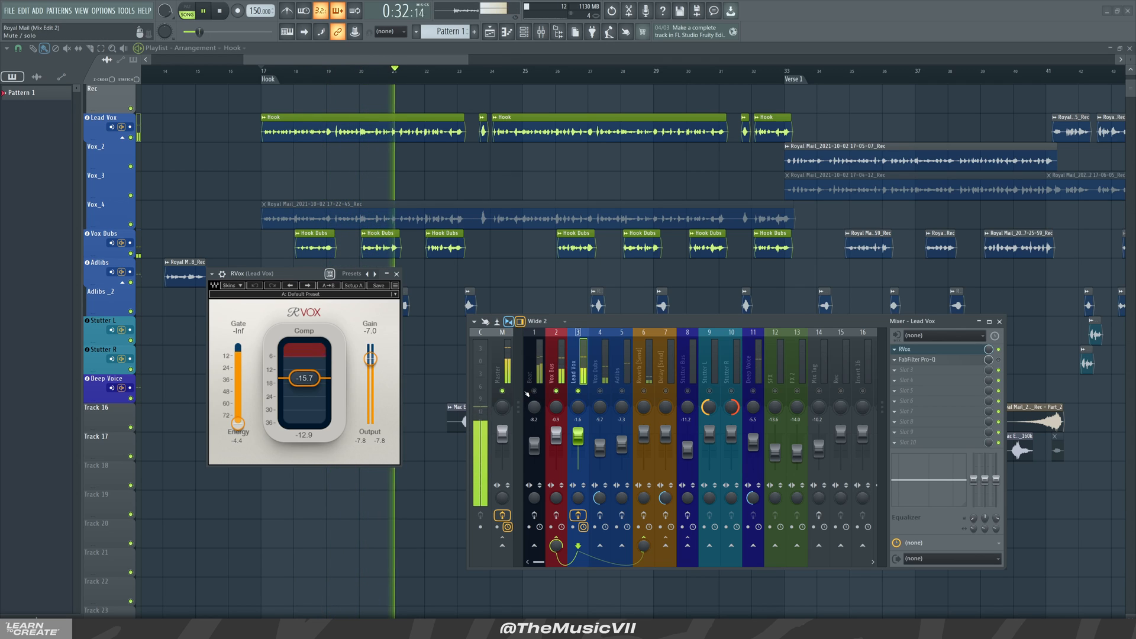
key("space")
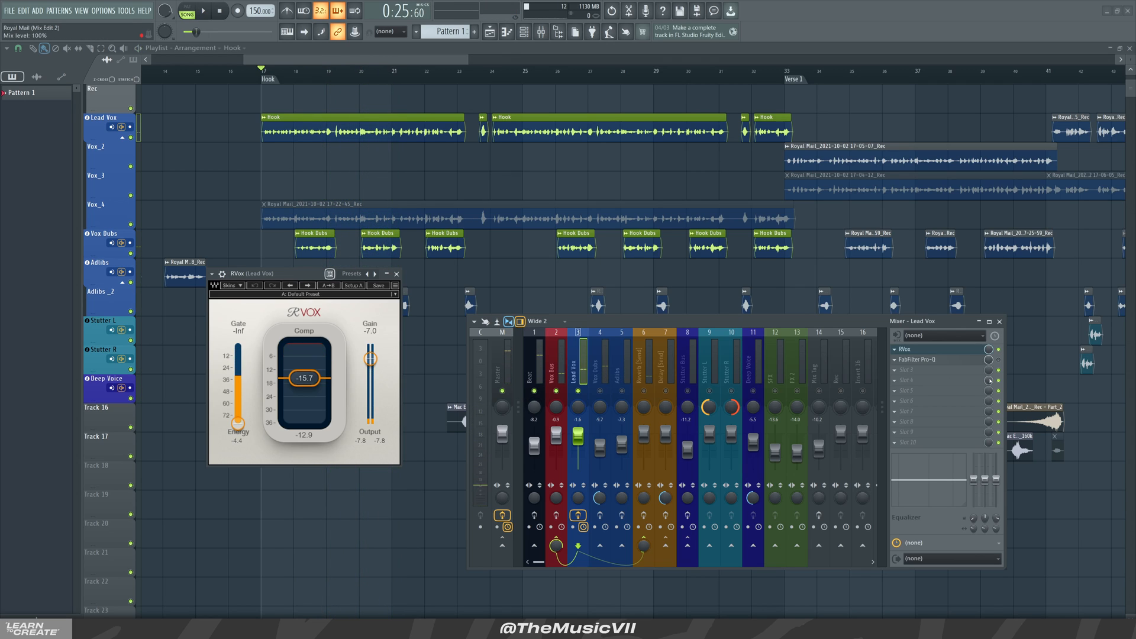
Play the lead vocal with the beat from just before the second long Hook clip, watching RVox's compression.
key("space")
key("space")
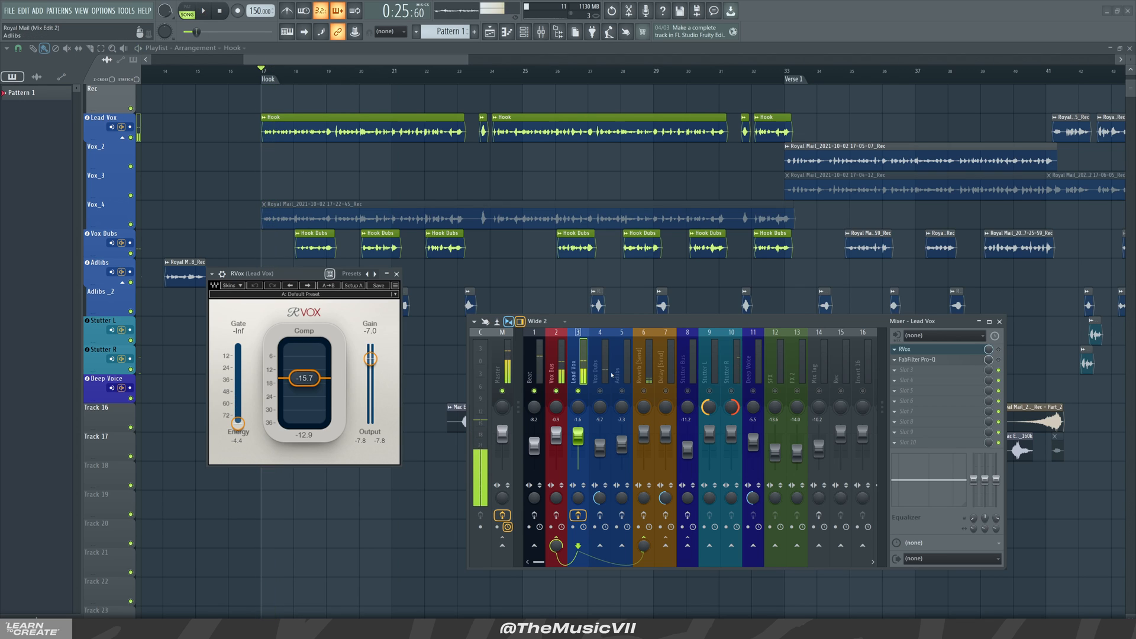
scroll(356, 143, "up", 4)
key("space")
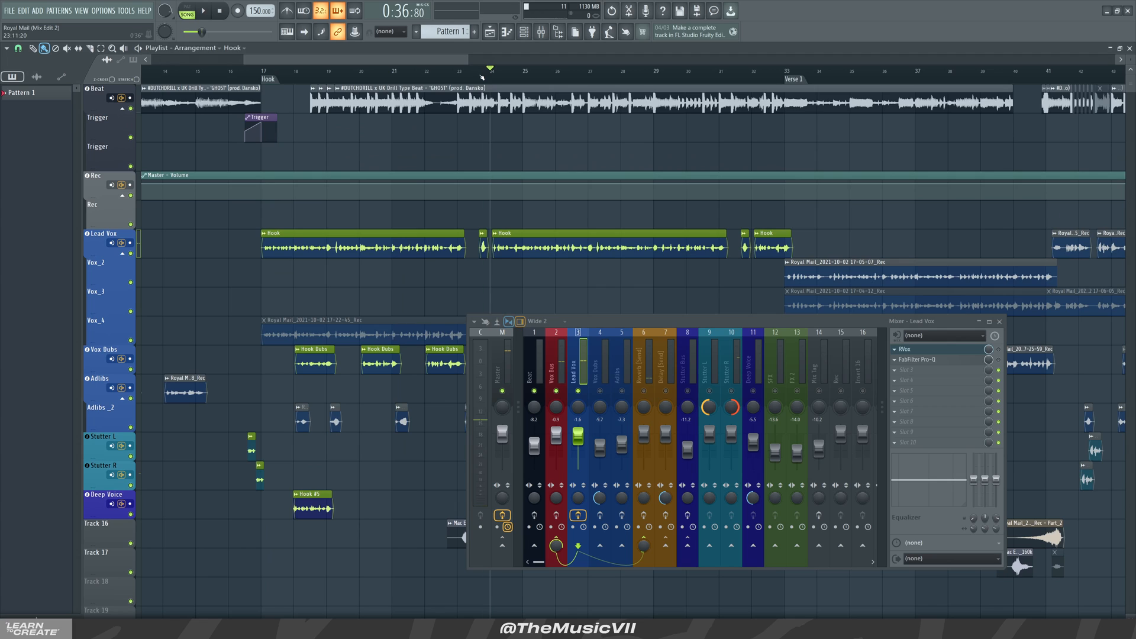
scroll(604, 292, "down", 2)
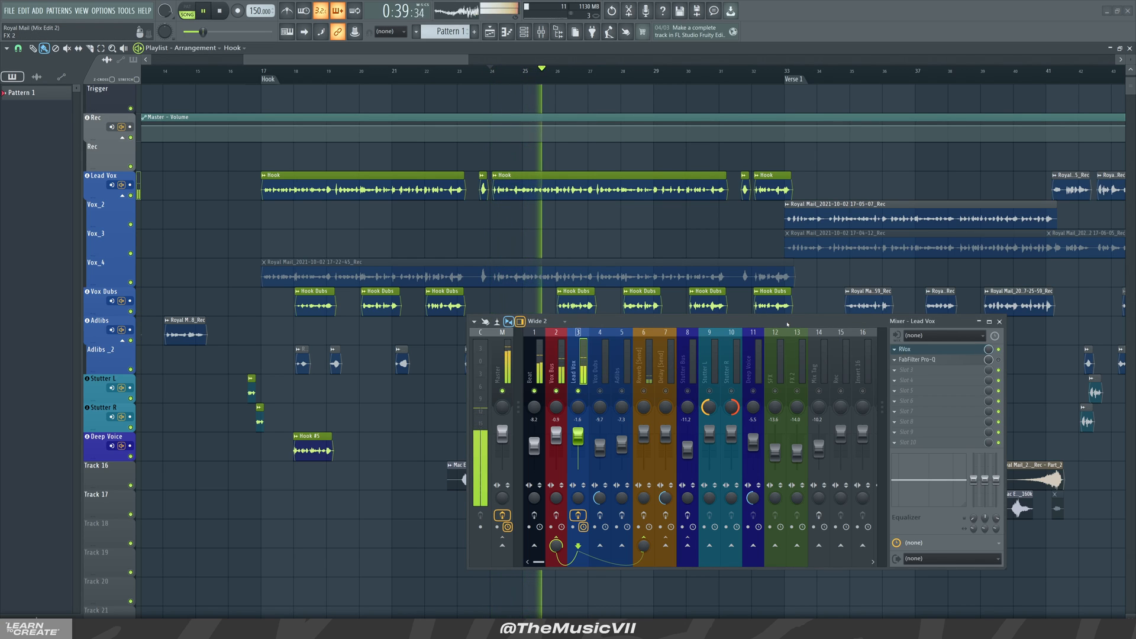
left_click(917, 350)
left_click_drag(313, 276, 277, 249)
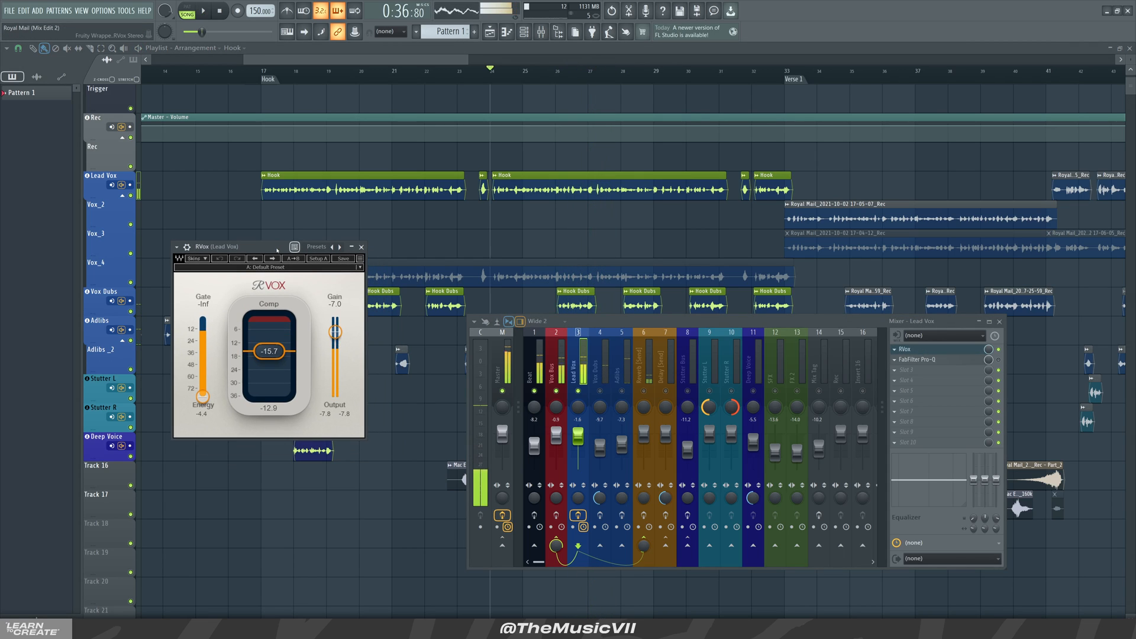
key("space")
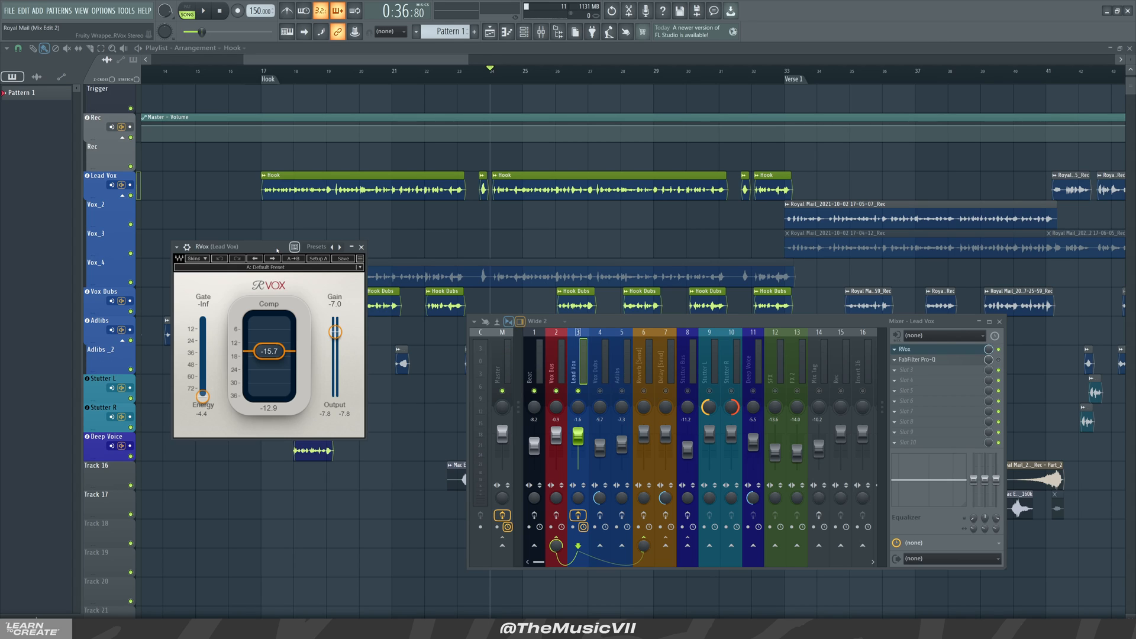
View and close the channel settings of the first Hook clip on the Lead Vox track, and reopen RVox.
left_click(328, 193)
double_click(329, 193)
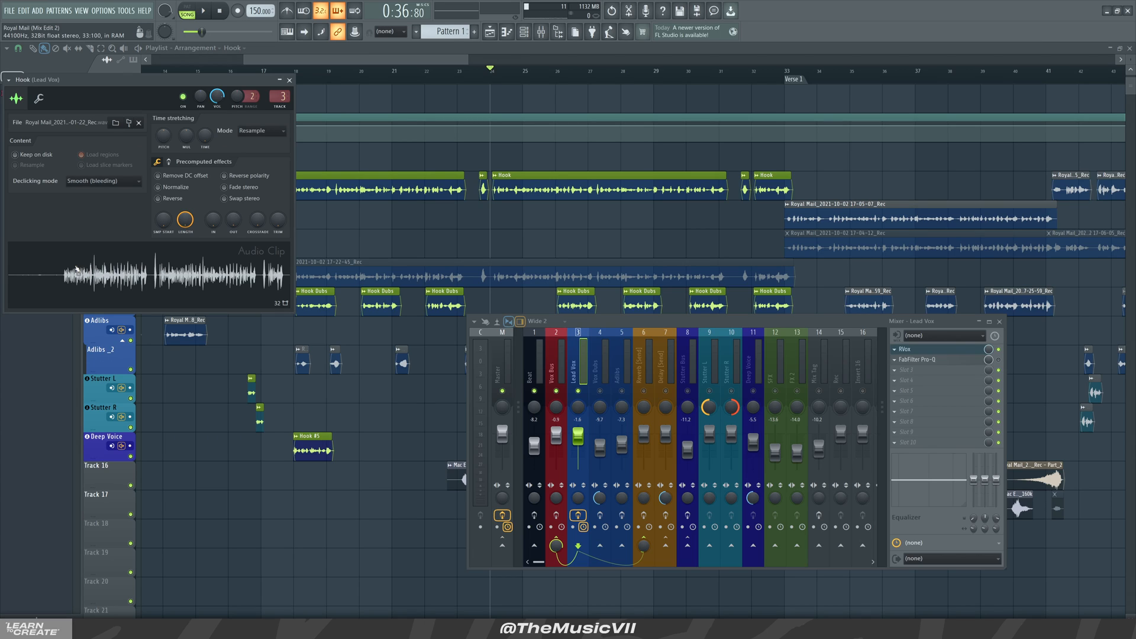
left_click(289, 80)
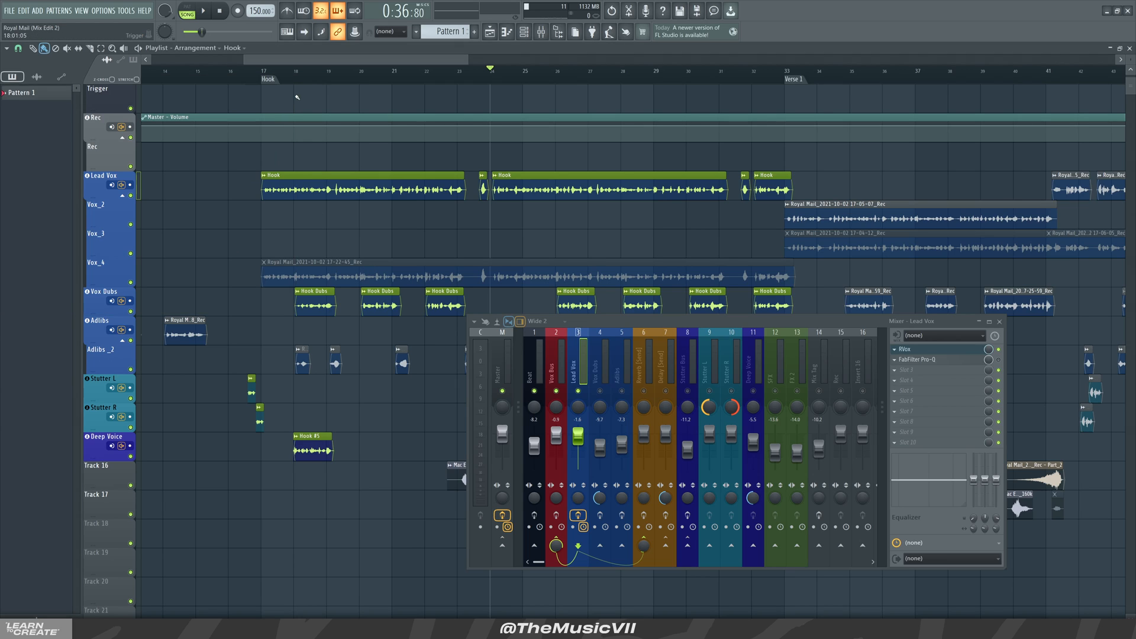
left_click(923, 349)
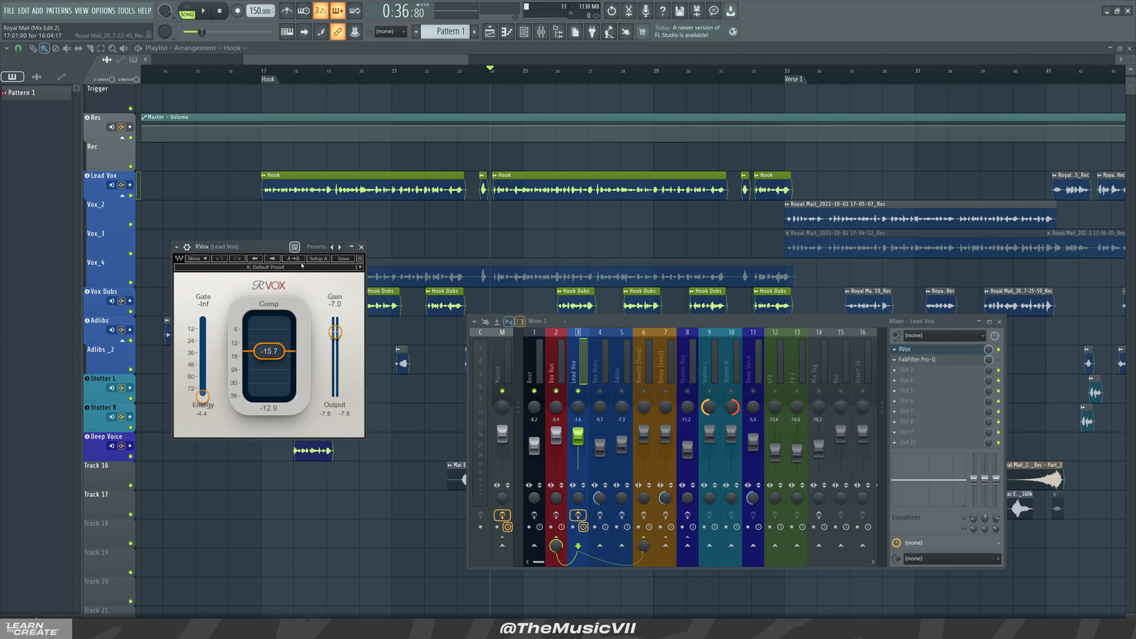
Move the RVox window slightly and replay the lead vocal from before the second long Hook clip, observing its compression and gain.
left_click_drag(248, 251, 244, 249)
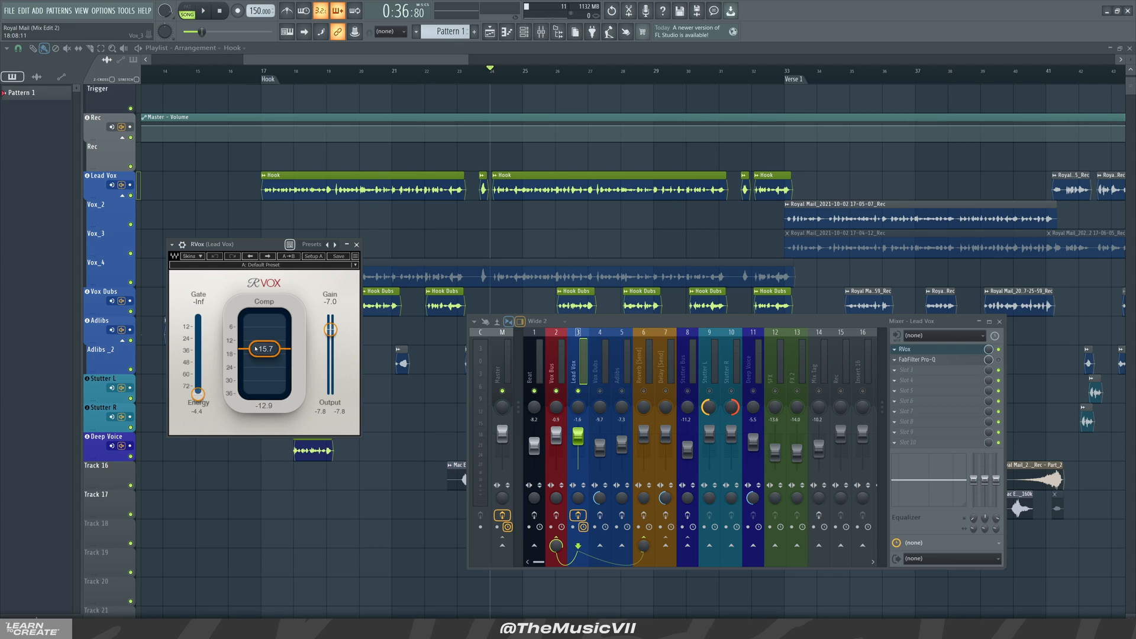
key("space")
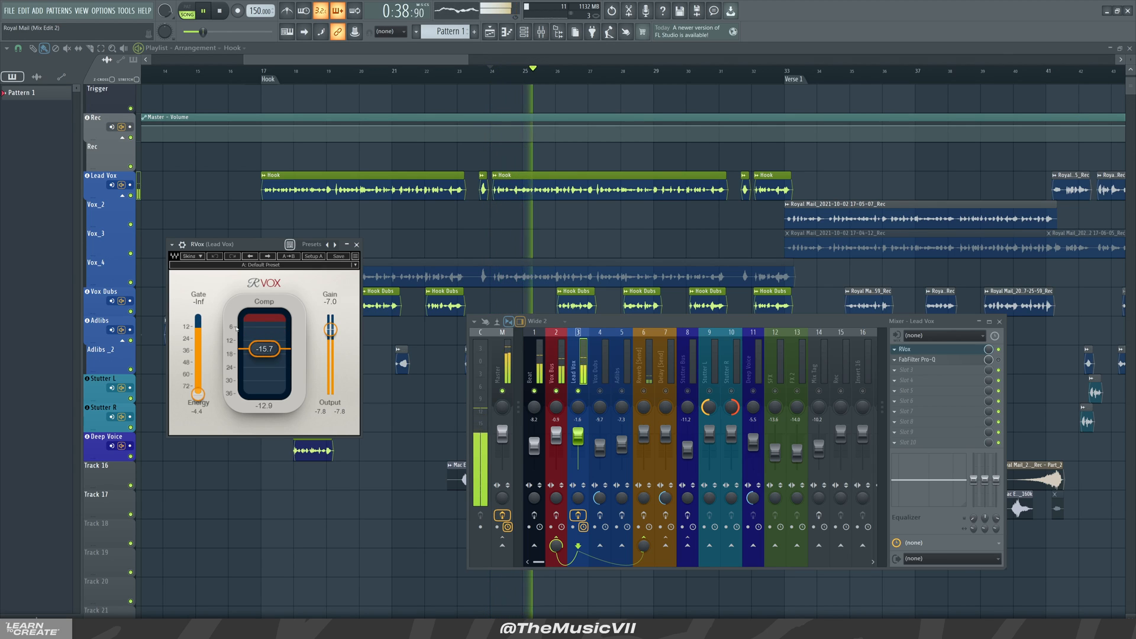
key("space")
key("space")
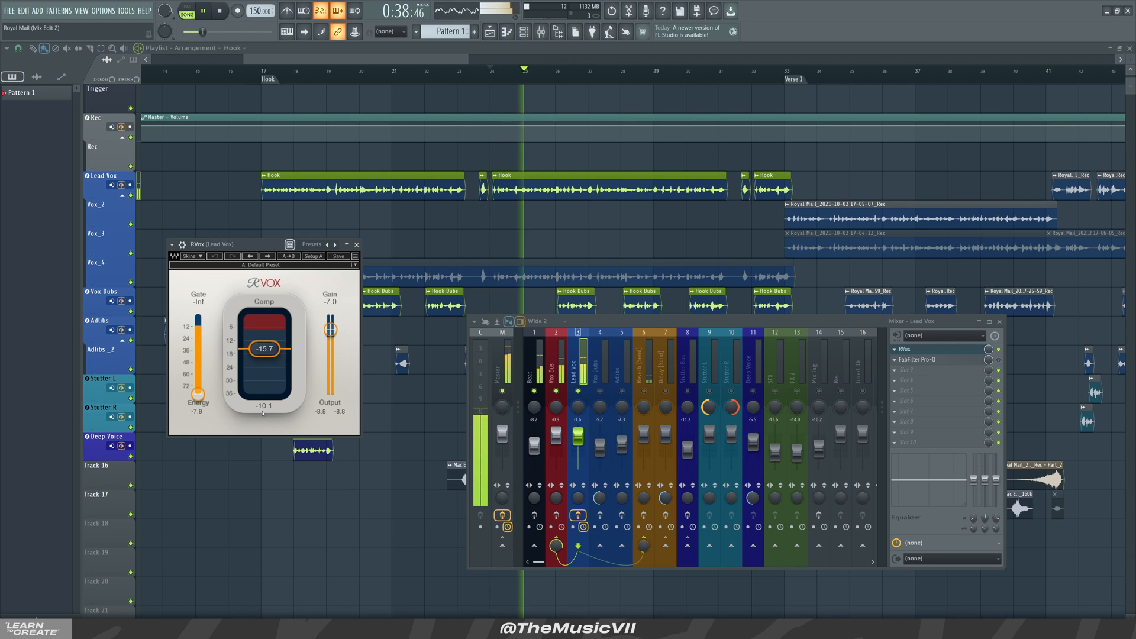
key("space")
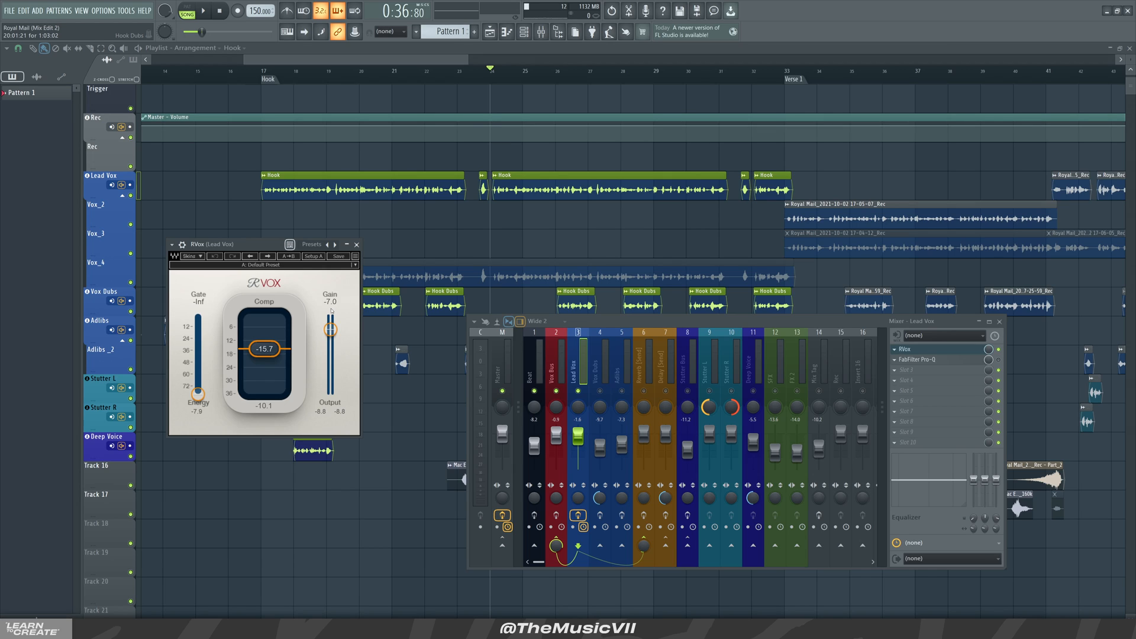
key("space")
key("space")
Open FabFilter Pro-Q on the Lead Vox track, place it over RVox, and repeatedly play the hook to hear the EQ.
left_click(917, 359)
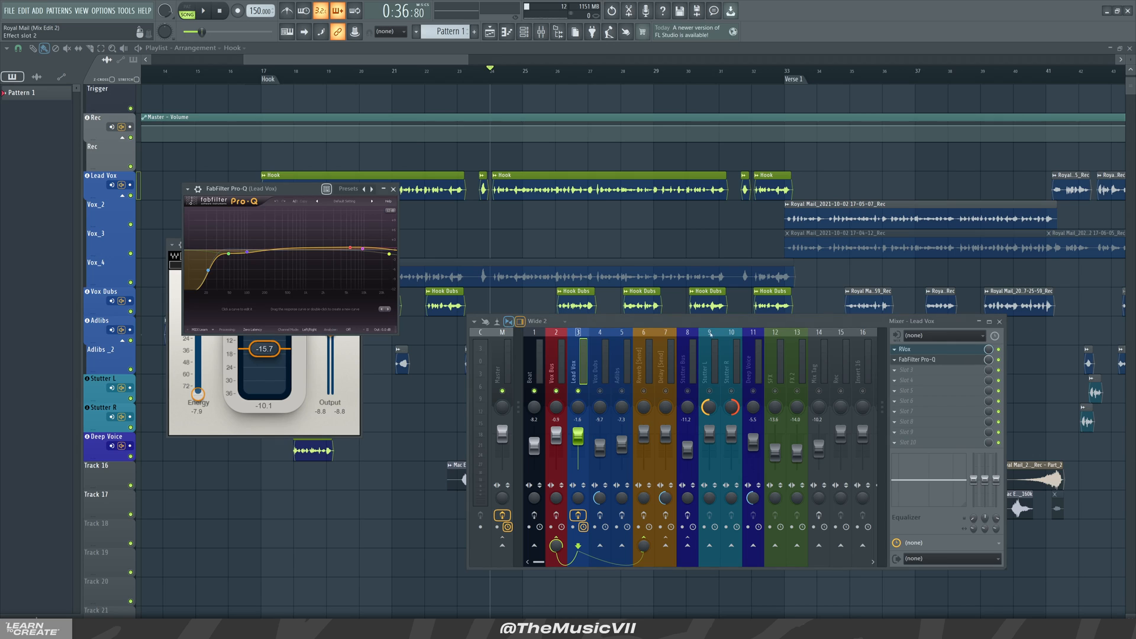
key("space")
left_click_drag(264, 189, 260, 325)
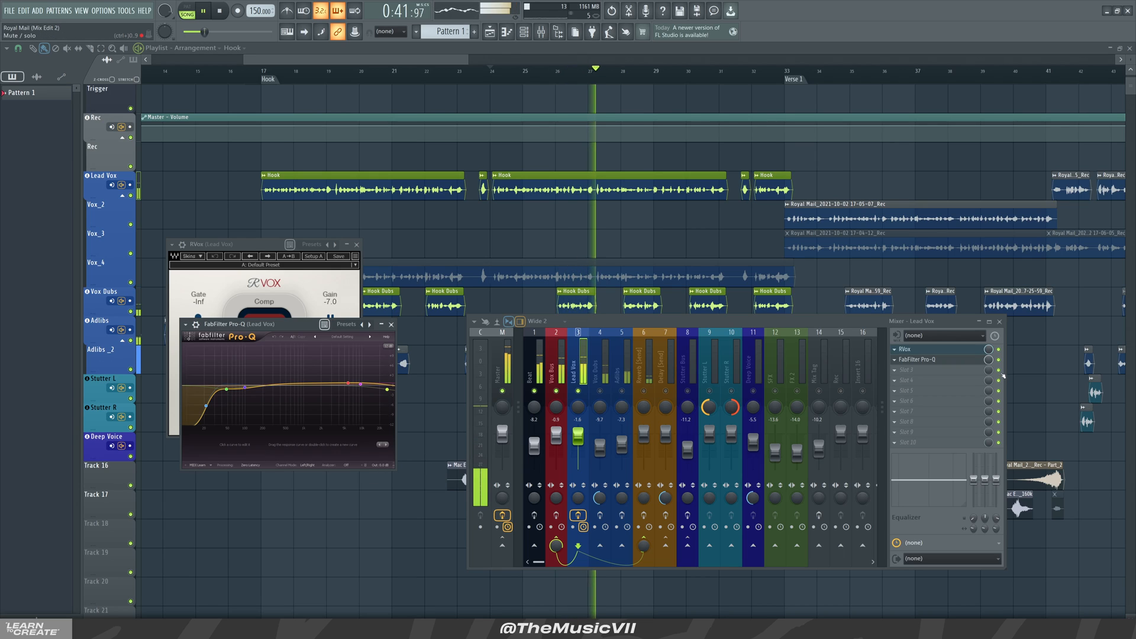
key("space")
key("space")
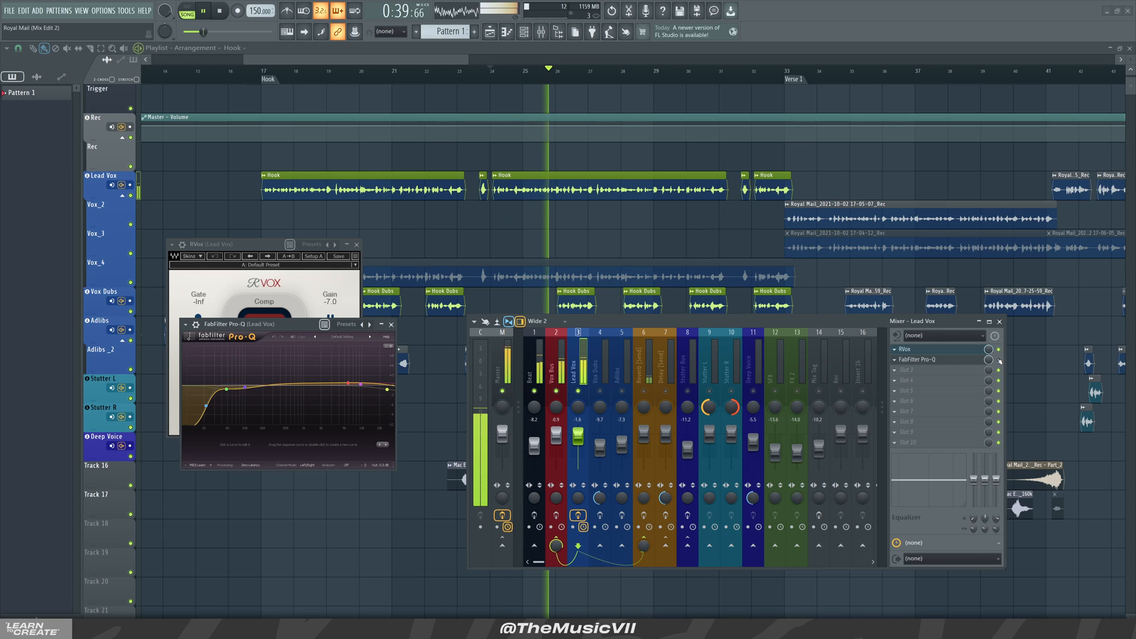
key("space")
key("space")
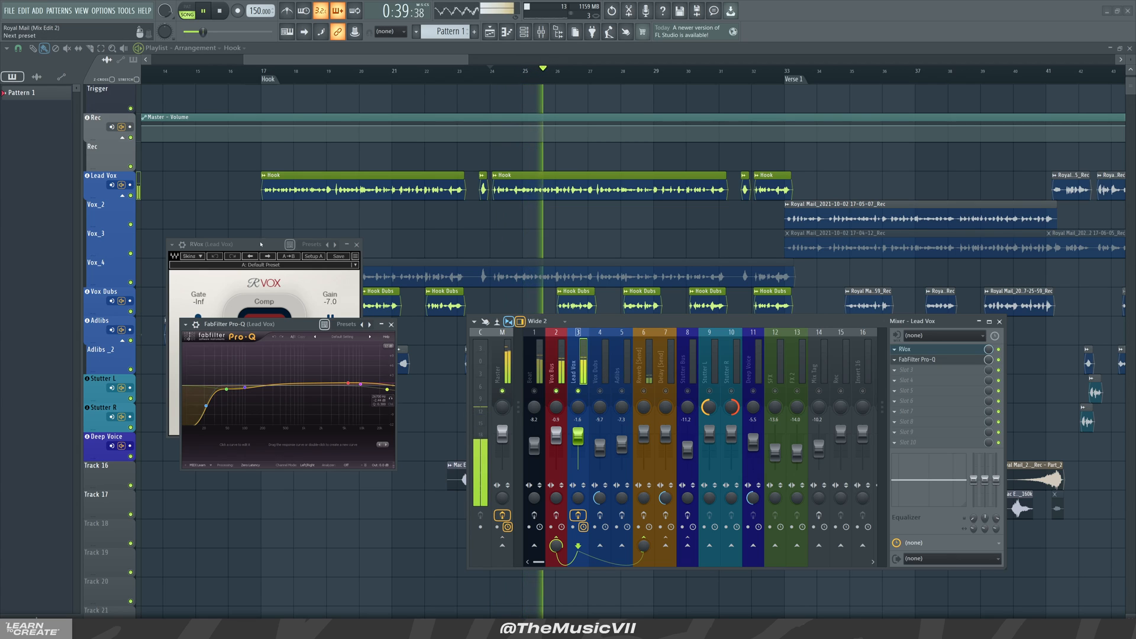
Play the hook with only Pro-Q in view, examine its low-cut band, and close the EQ.
key("F6")
left_click_drag(275, 330, 282, 232)
key("F6")
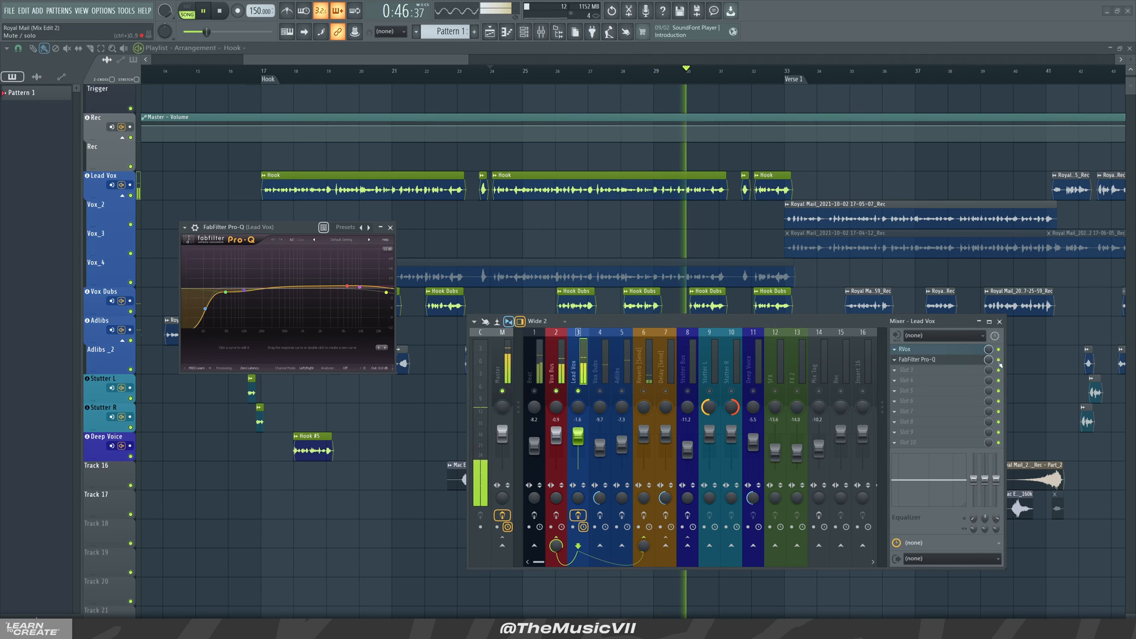
key("space")
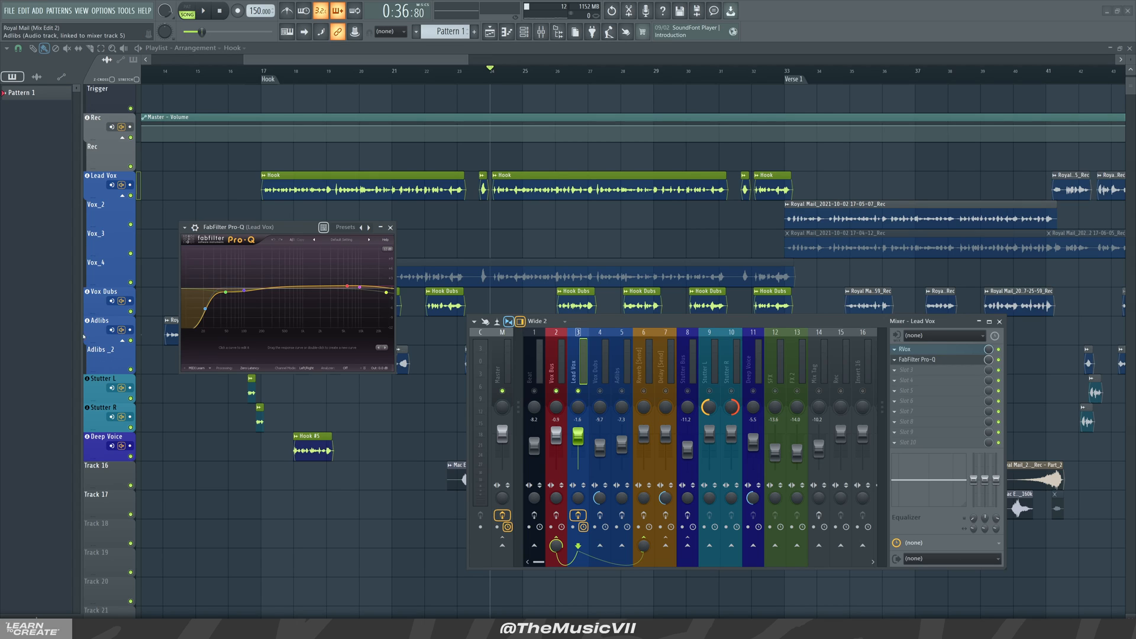
mouse_move(205, 310)
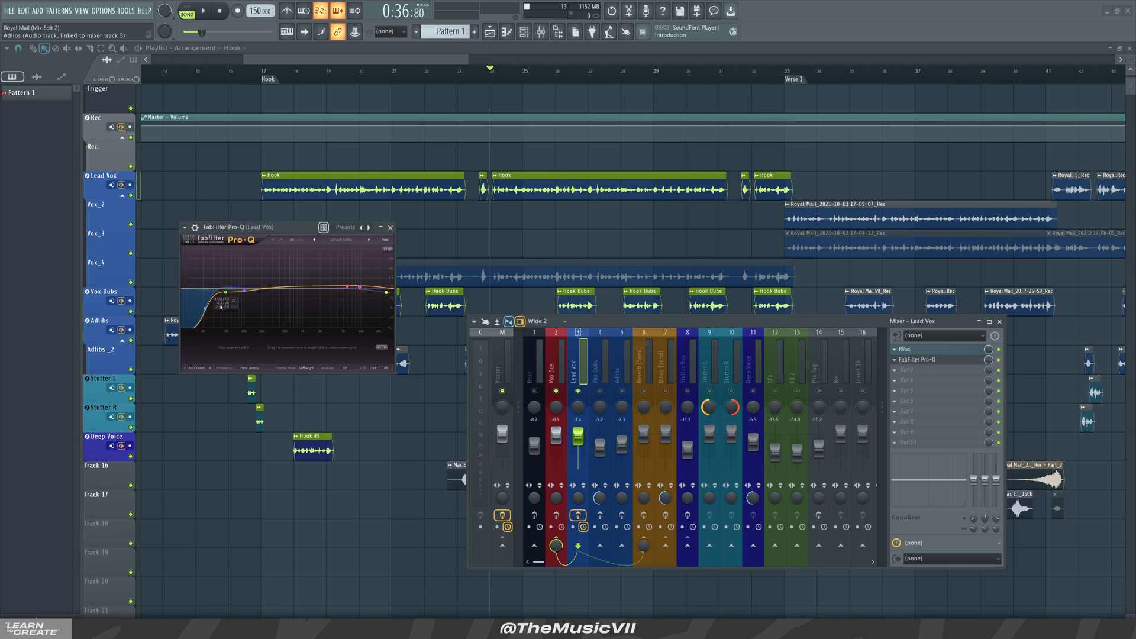
left_click(390, 227)
Select the Vox Dubs mixer track and play the hook from its start at bar 17.
left_click(599, 373)
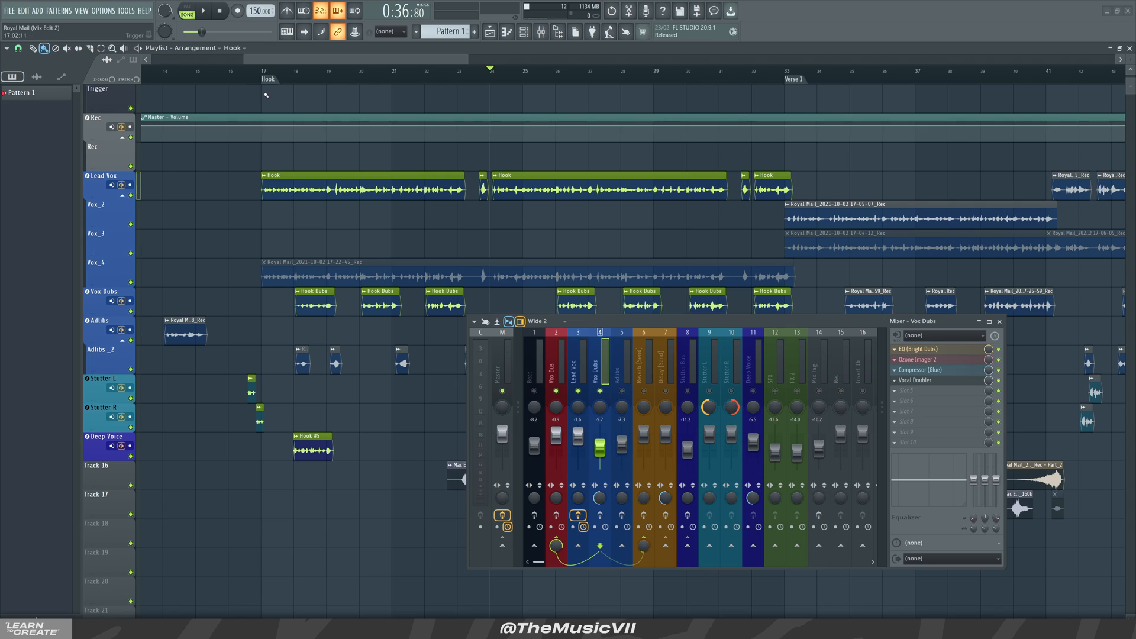
left_click(264, 71)
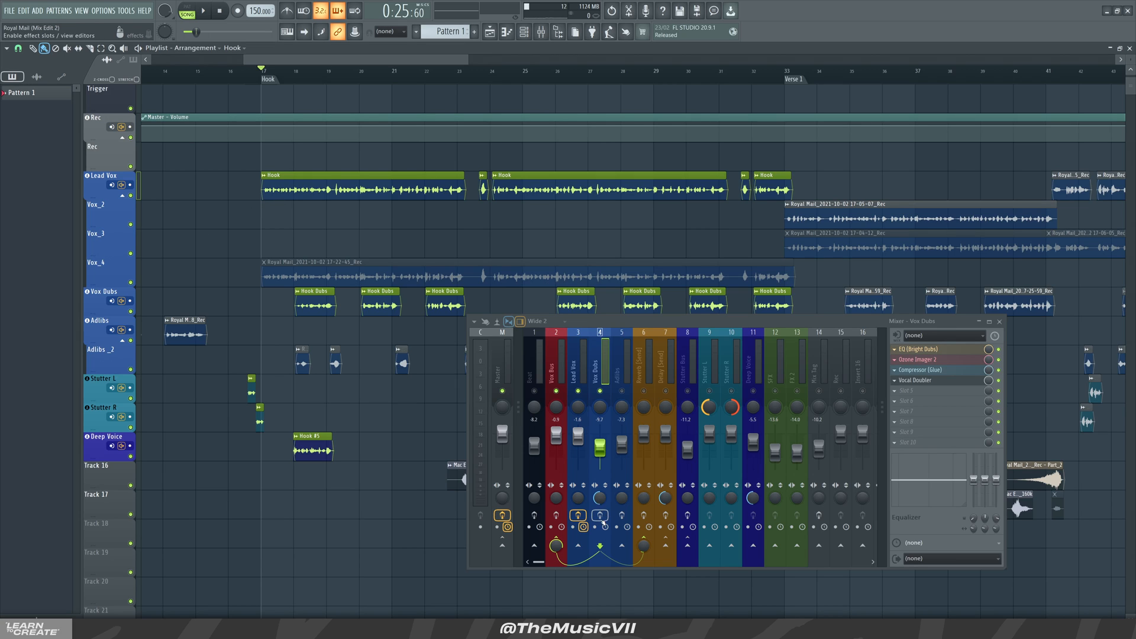
key("space")
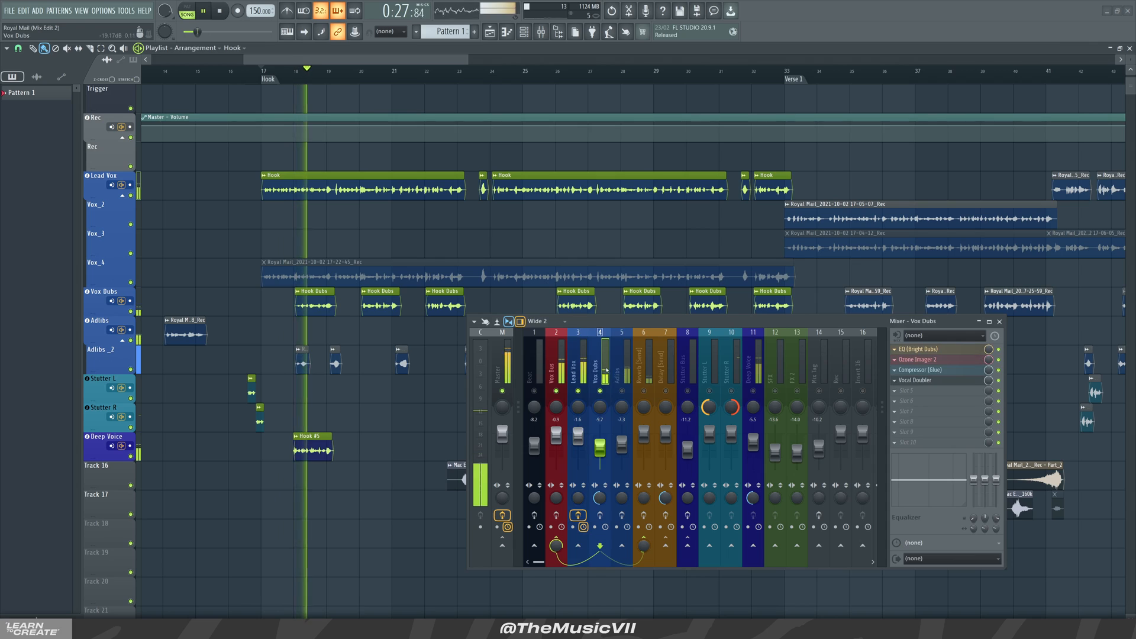
key("space")
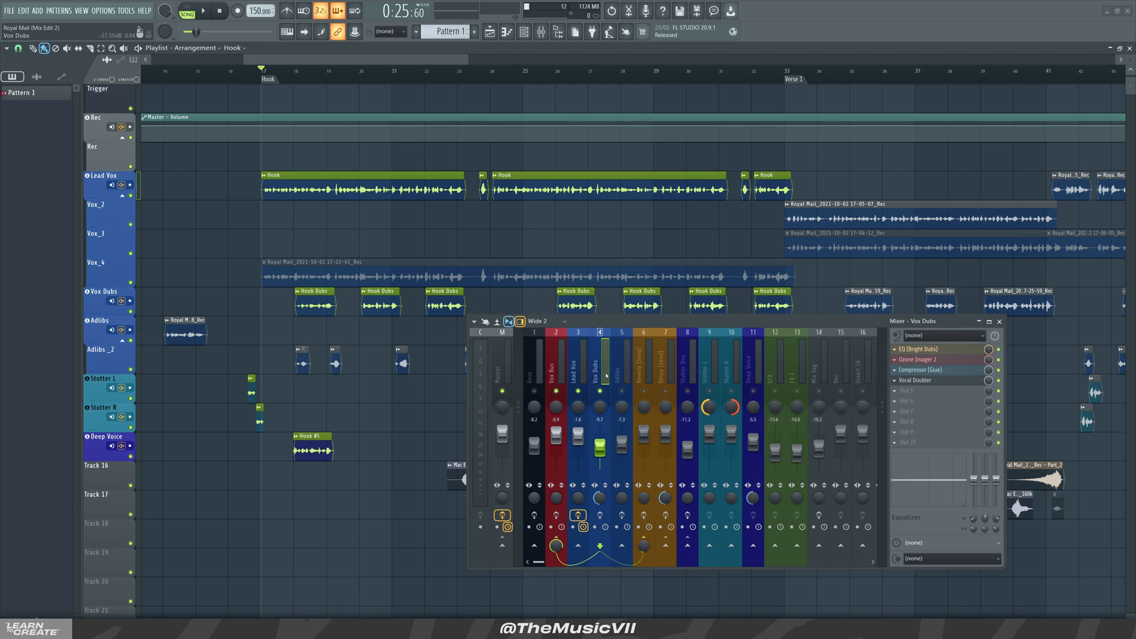
Enable the Vox Dubs track's effect slots and open EQ (Bright Dubs), moving the mixer and EQ windows clear of the vocal clips.
left_click(603, 517)
left_click(959, 352)
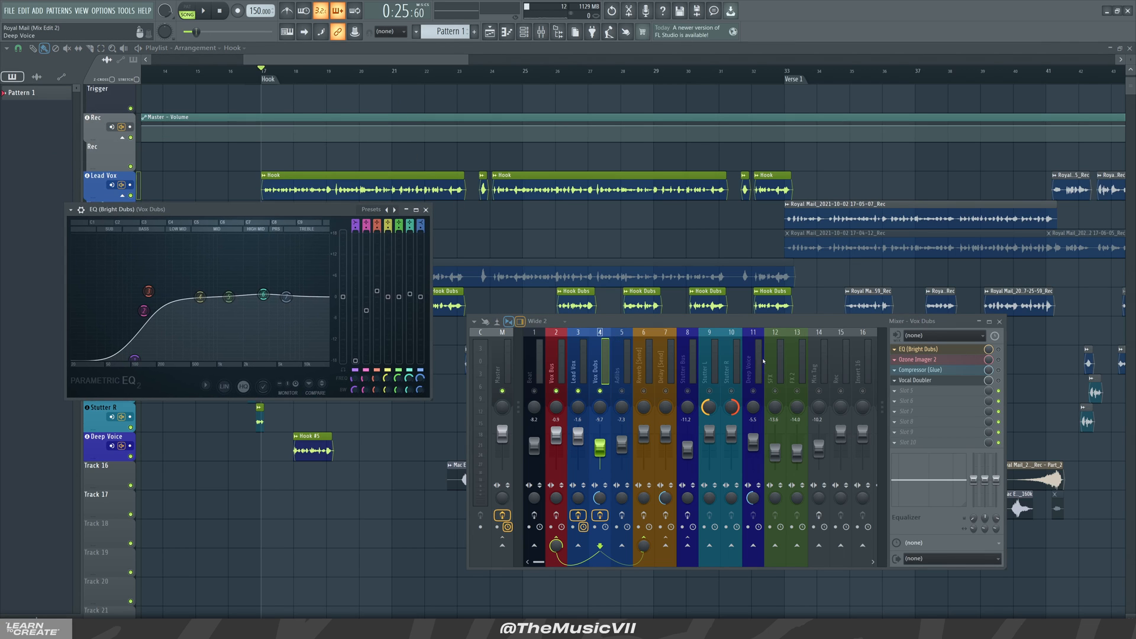
left_click_drag(760, 325, 852, 287)
left_click_drag(239, 213, 301, 317)
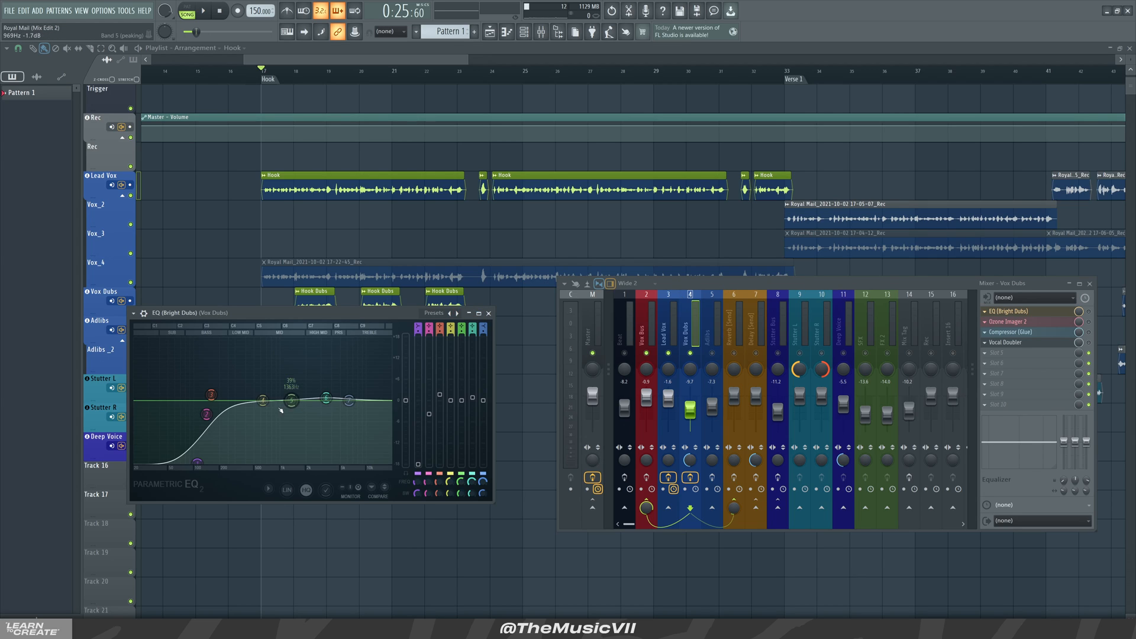
scroll(1099, 268, "down", 2)
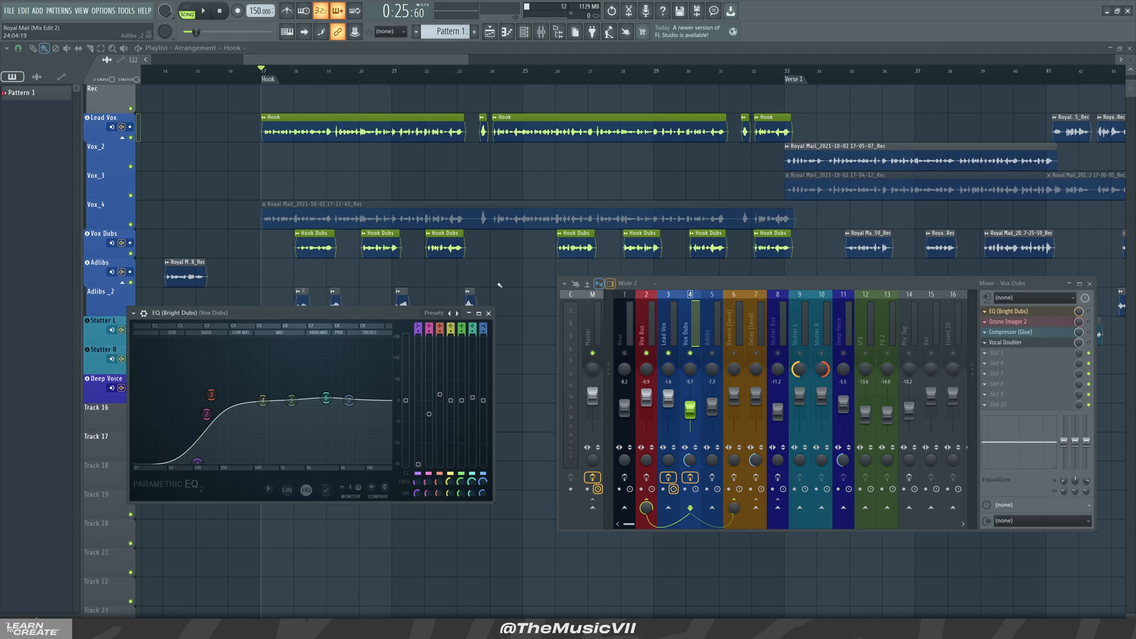
Play the hook twice from bar 17 to hear the vocal dubs with EQ (Bright Dubs), and close the EQ.
key("space")
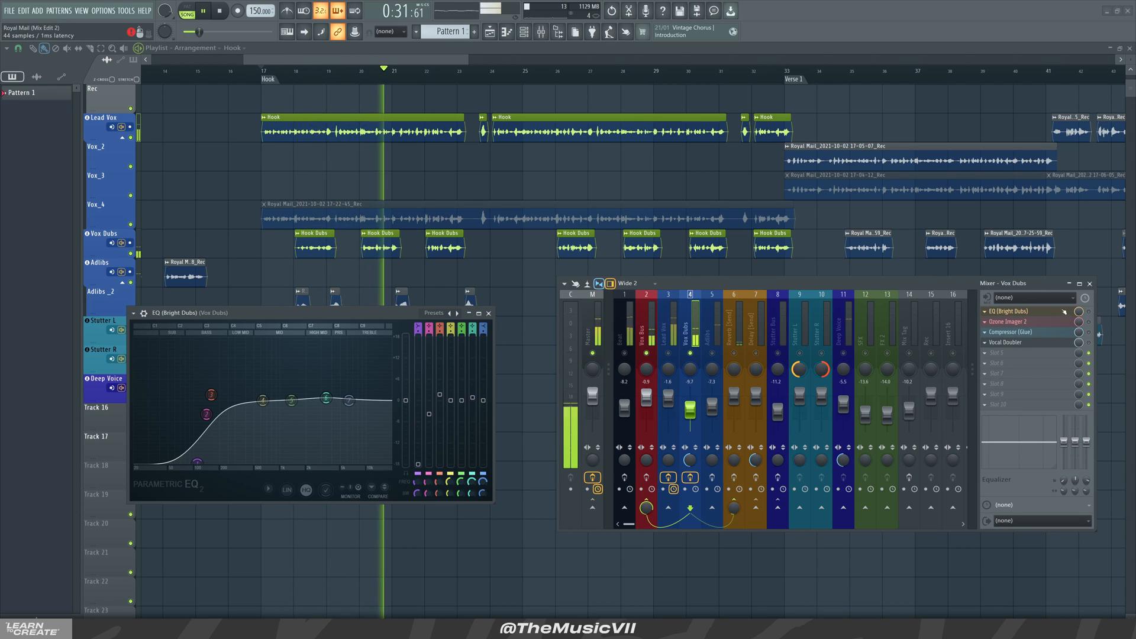
key("space")
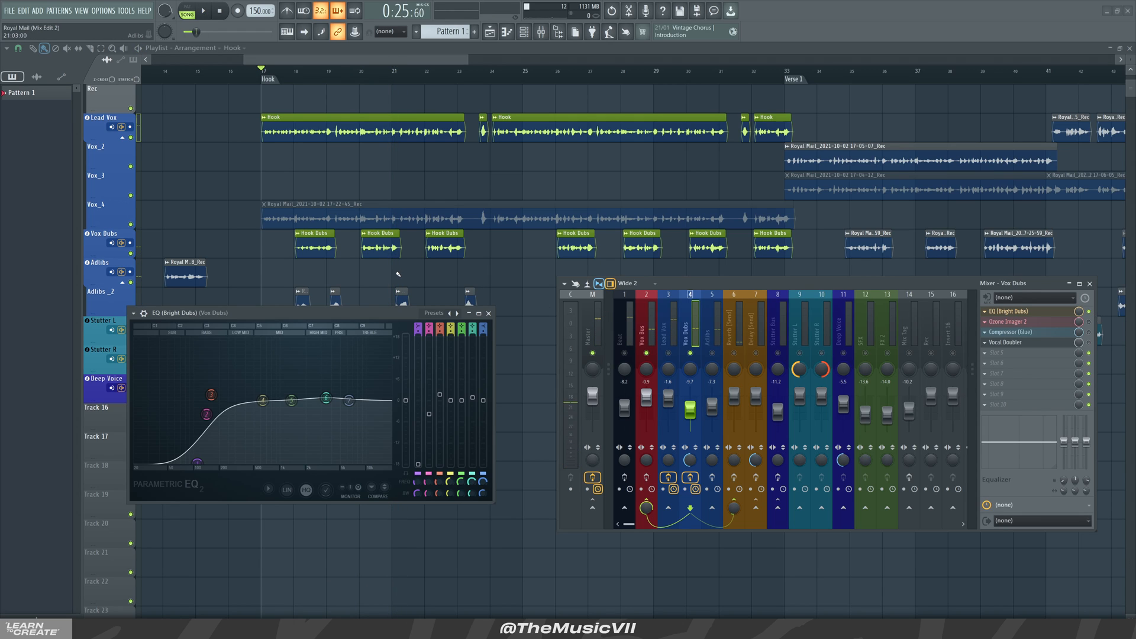
key("space")
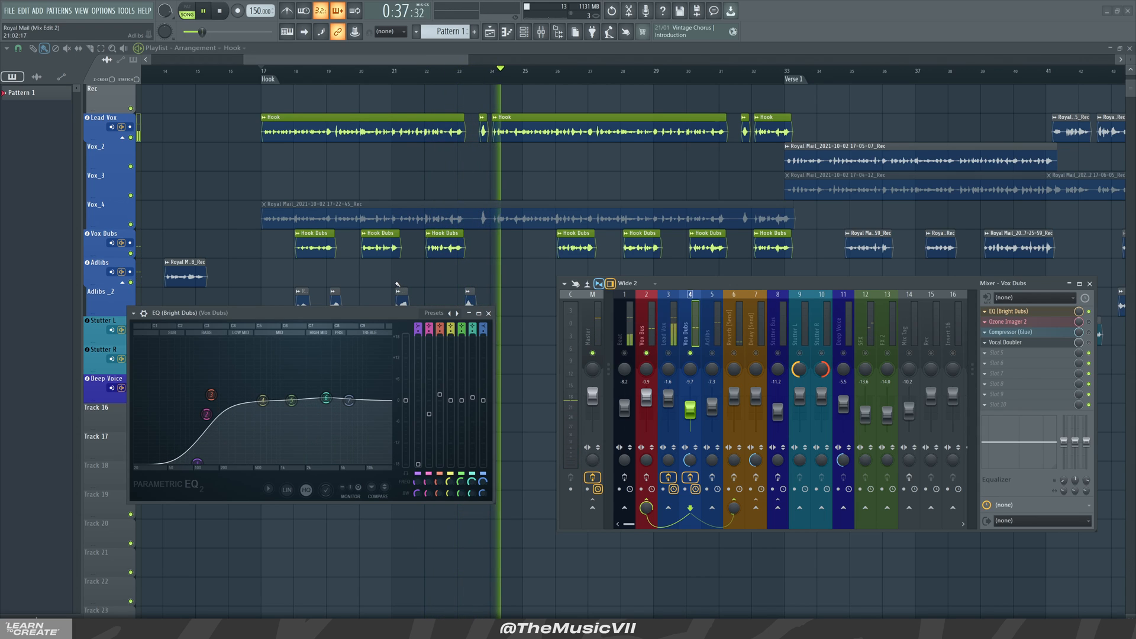
key("space")
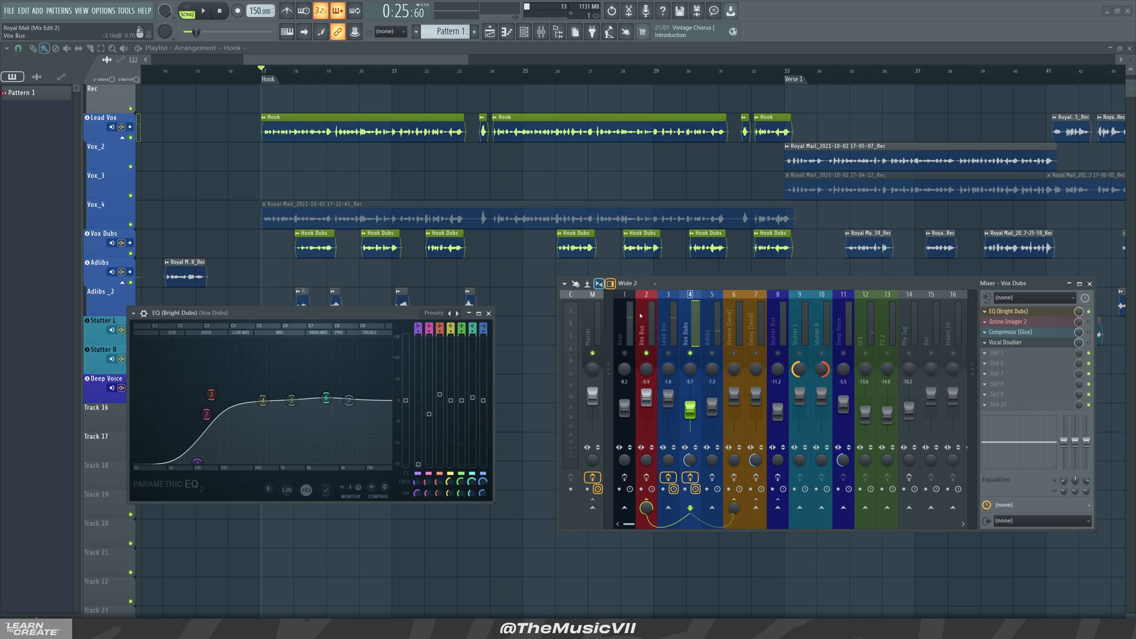
left_click(488, 313)
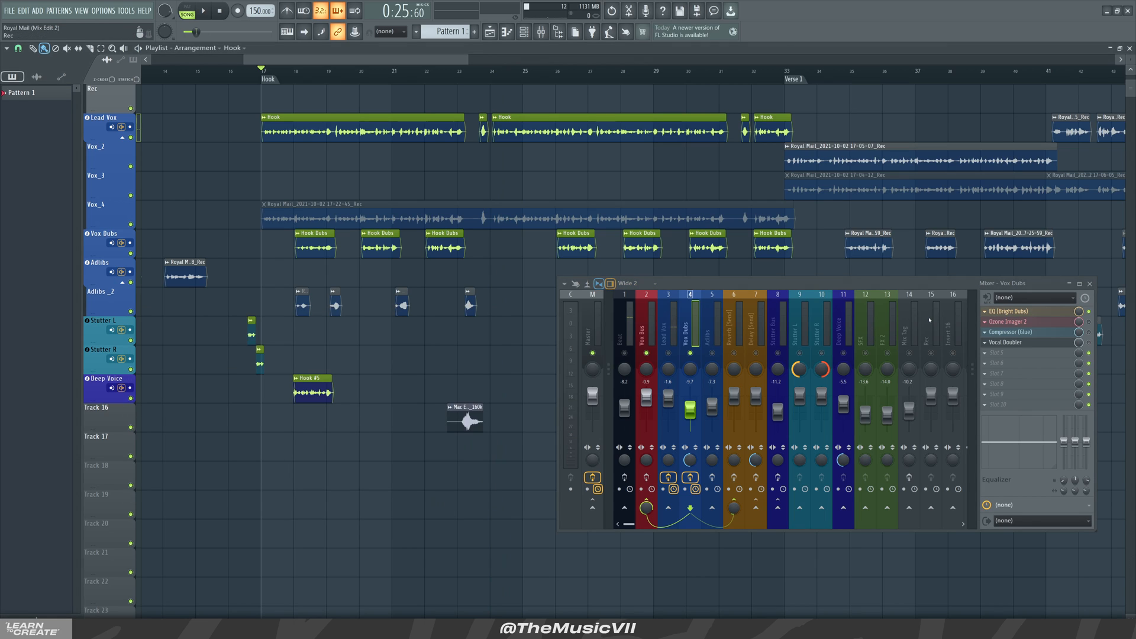
Open Ozone Imager 2 on Vox Dubs, play the hook while watching its stereo display, and close it.
left_click(1039, 324)
left_click_drag(166, 400, 248, 364)
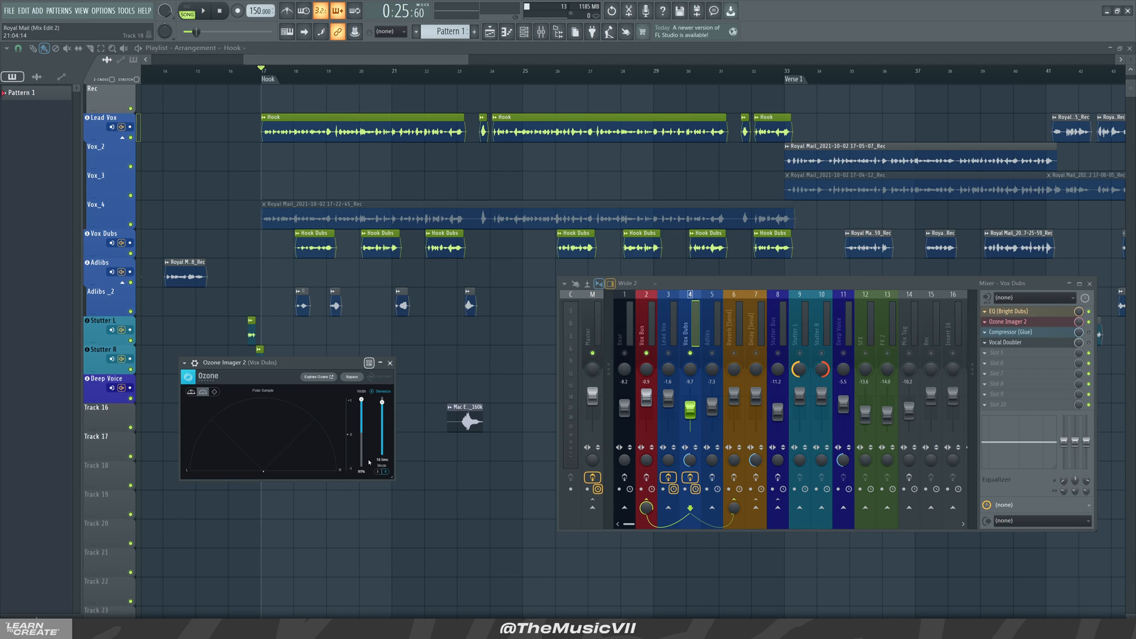
key("space")
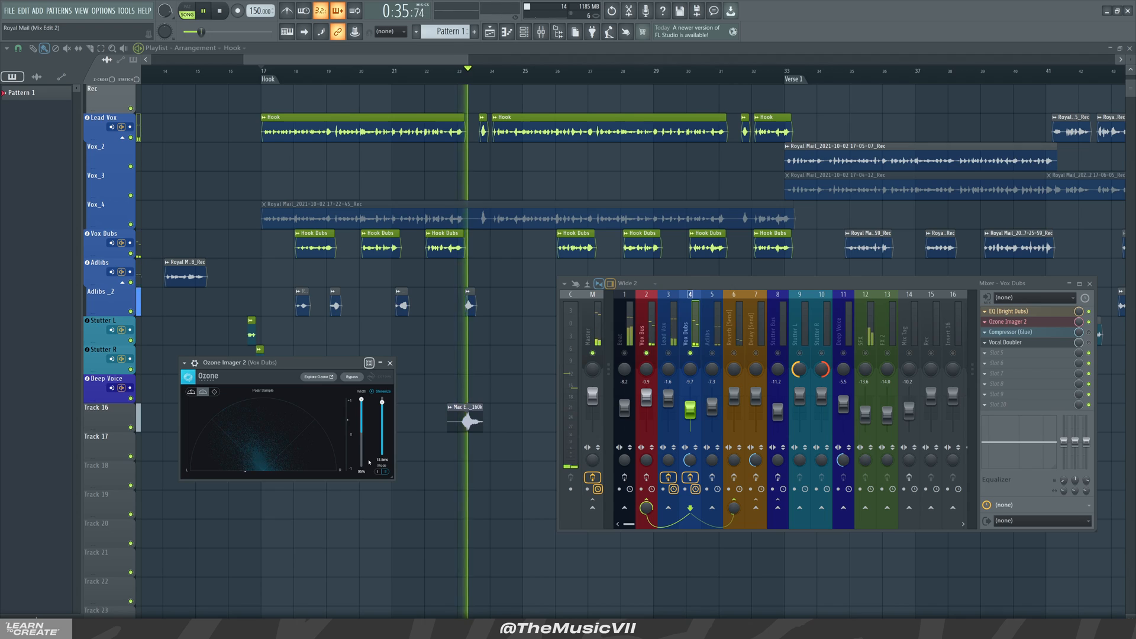
key("space")
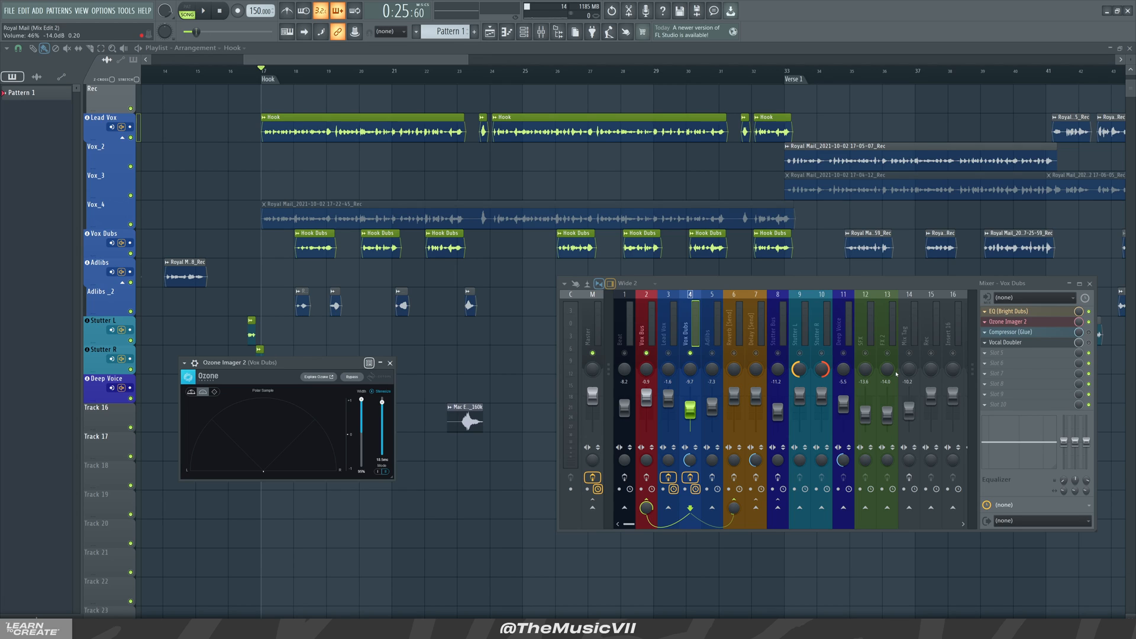
left_click_drag(304, 370, 356, 343)
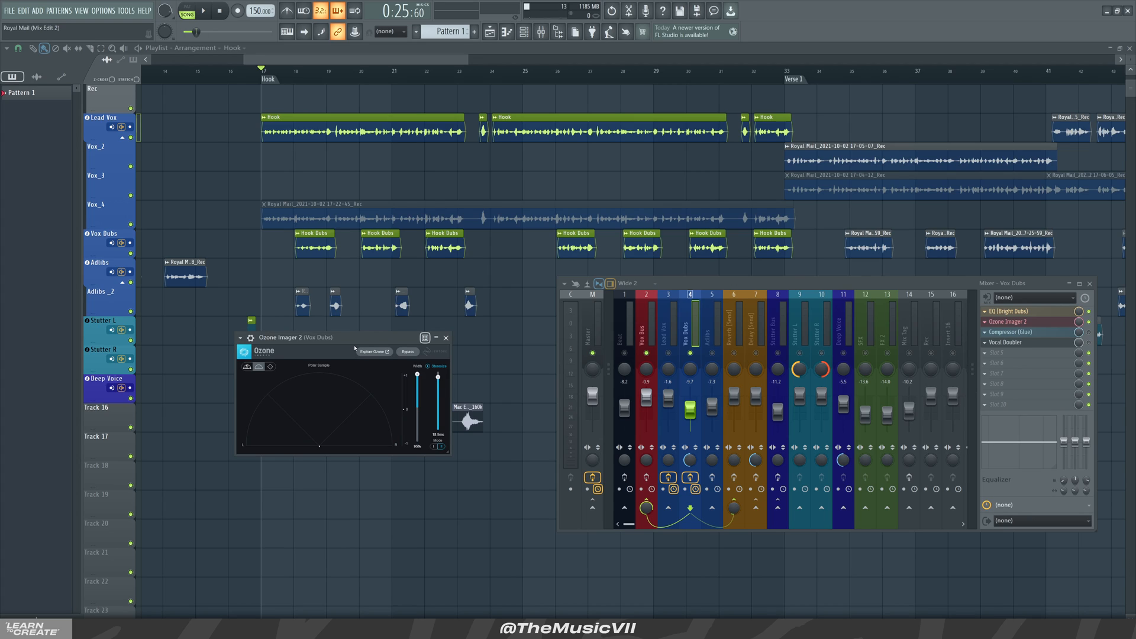
left_click(446, 338)
Open Compressor (Glue) on the Vox Dubs track, examine its settings, and play the hook.
left_click(1010, 332)
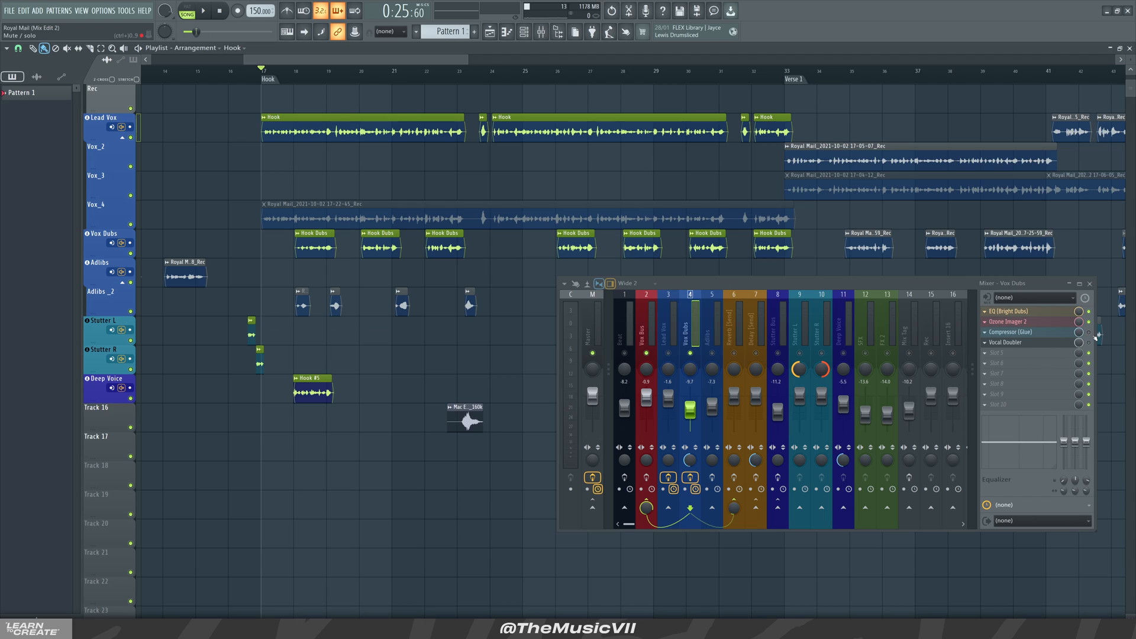
left_click_drag(327, 448, 326, 418)
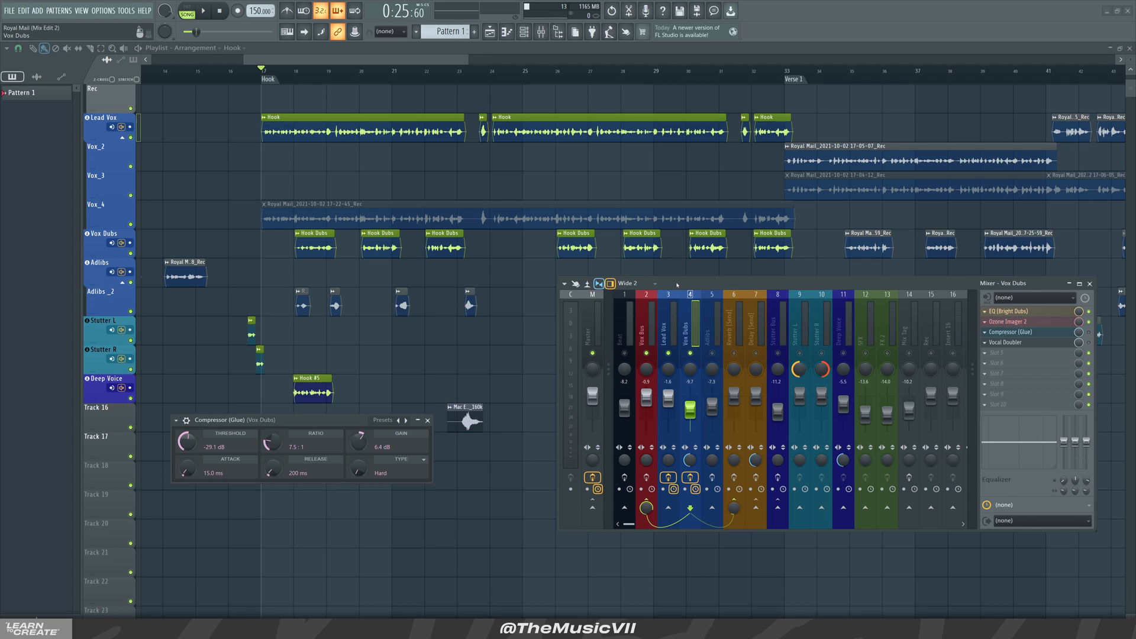
key("space")
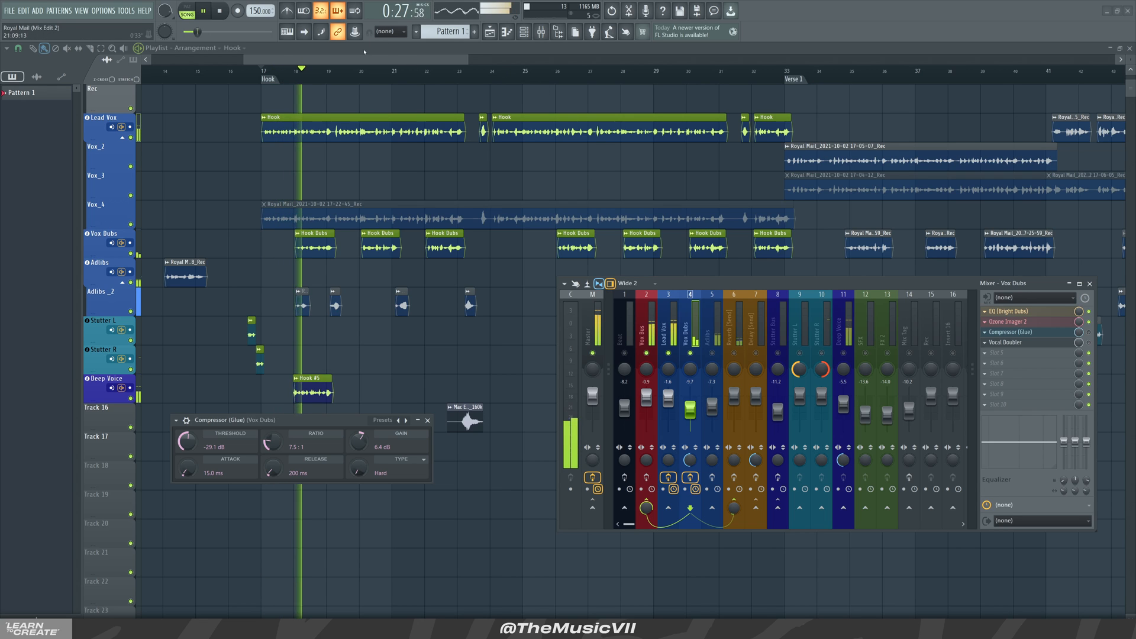
Stop the hook, play Verse 1 from its start to hear the vocal dubs, and reopen Compressor (Glue) on Vox Dubs.
left_click_drag(365, 59, 415, 64)
key("space")
left_click(413, 75)
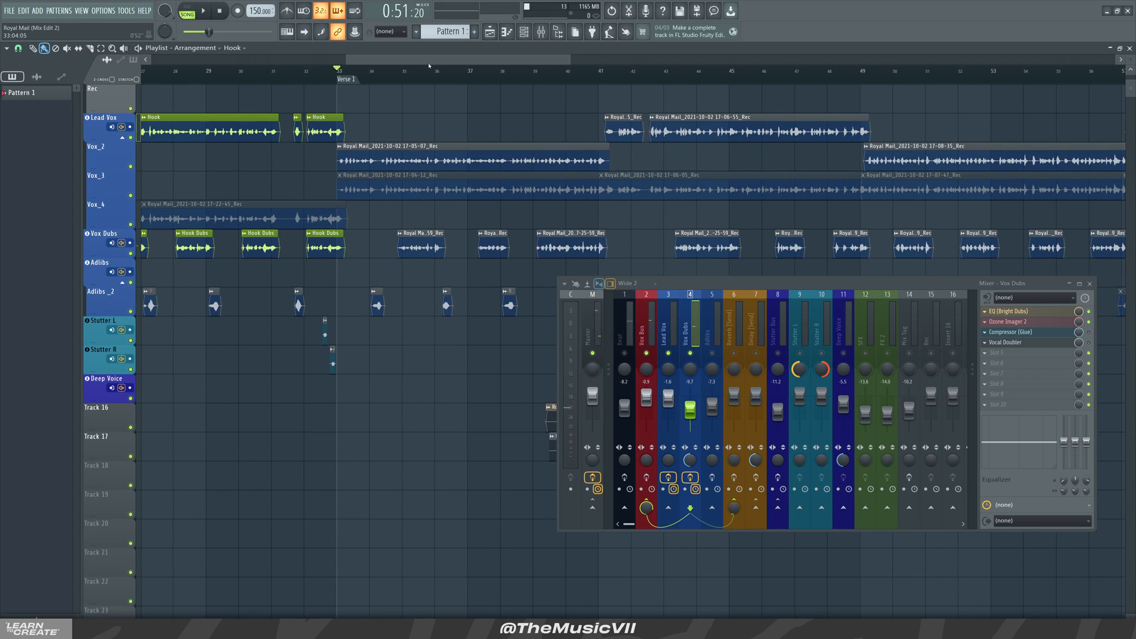
key("space")
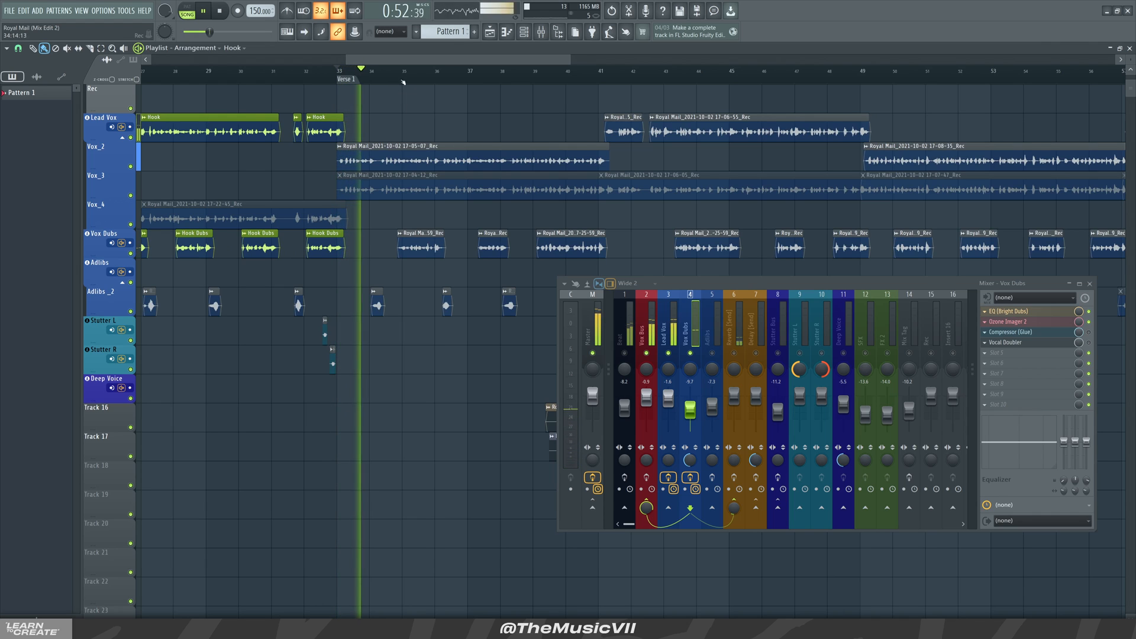
left_click_drag(388, 63, 400, 64)
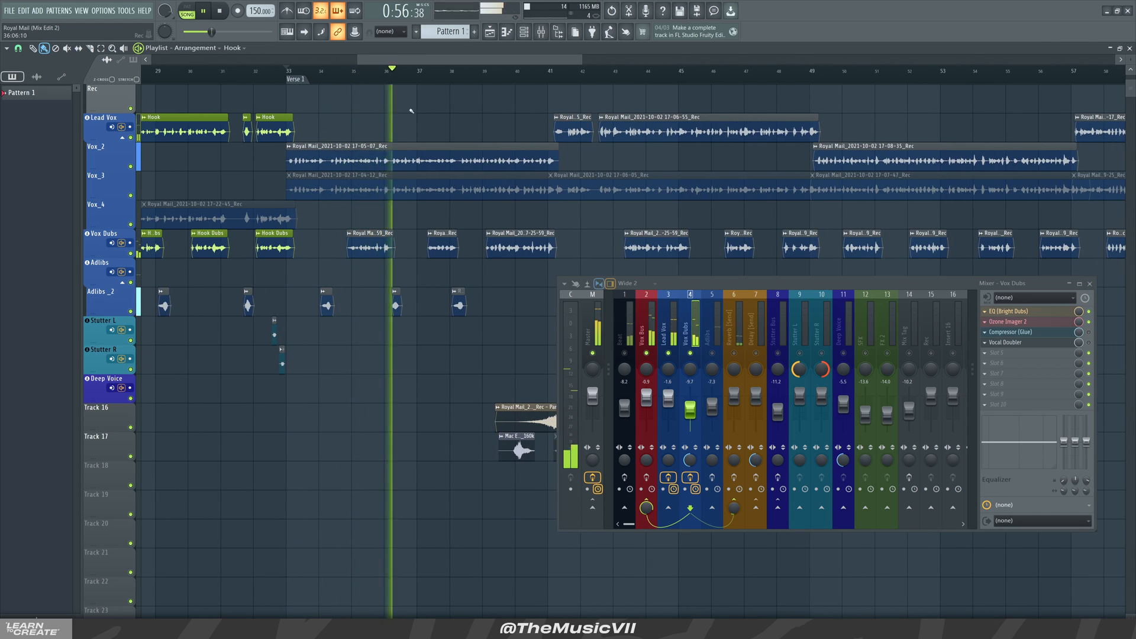
key("space")
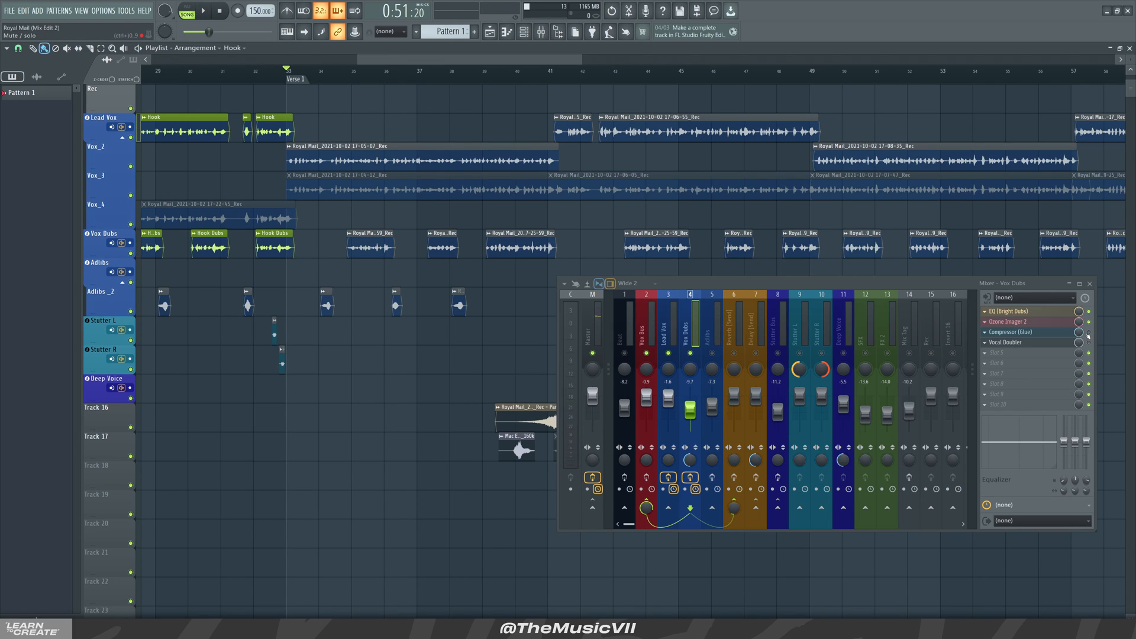
left_click(1012, 332)
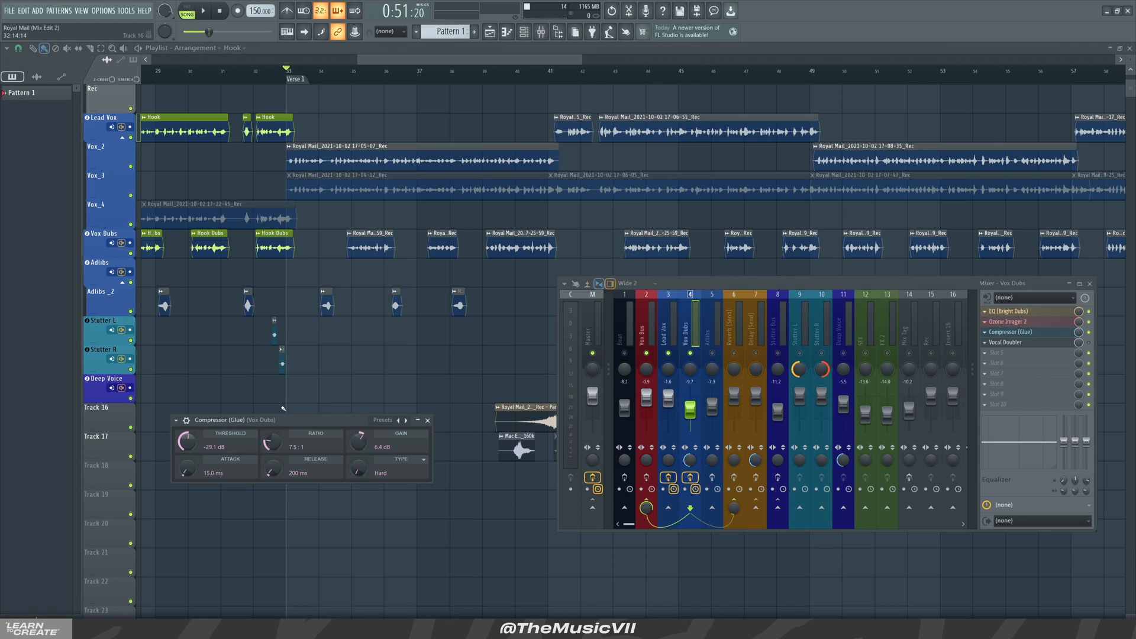
Play Verse 1 from its start to hear Compressor (Glue) on the vocal dubs, close the compressor, and stop playback.
left_click_drag(282, 422, 273, 390)
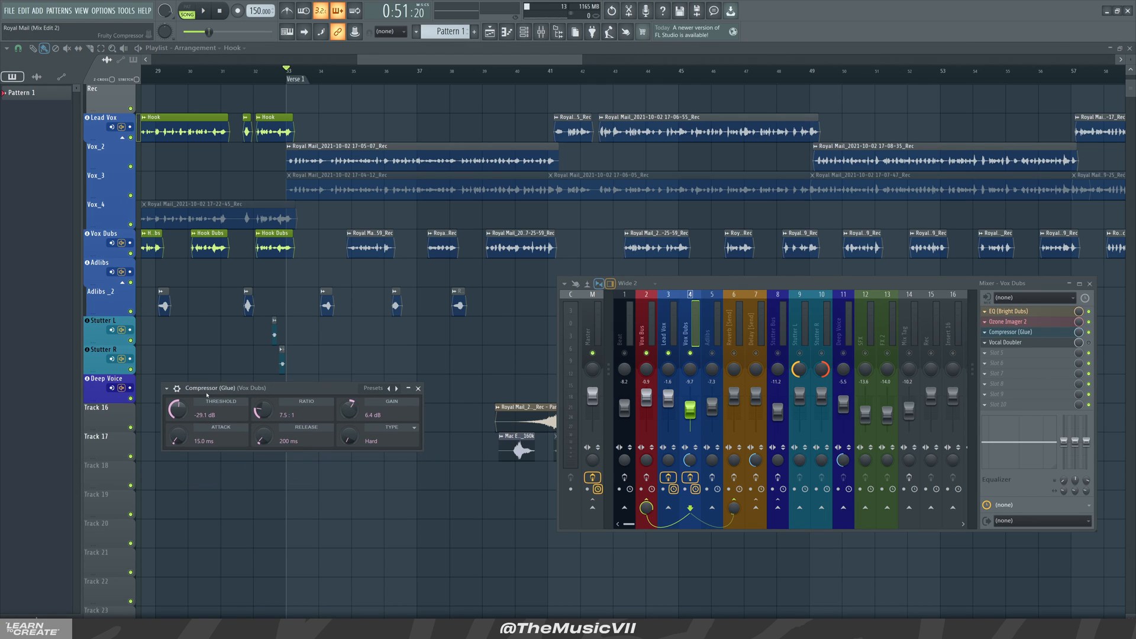
key("space")
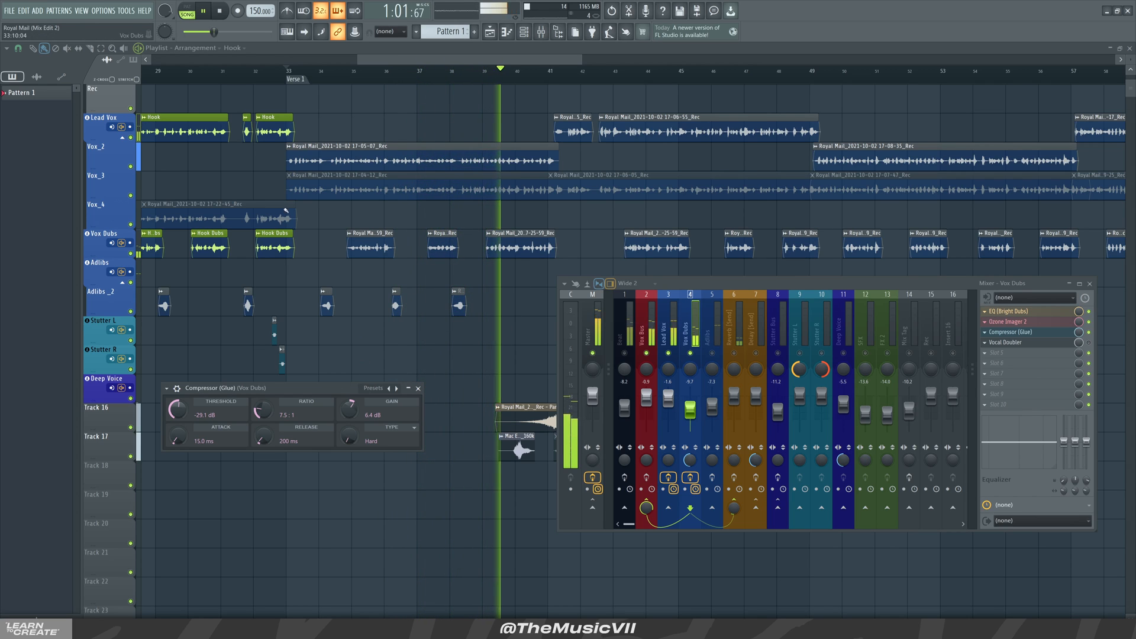
left_click(417, 388)
left_click_drag(424, 61, 445, 61)
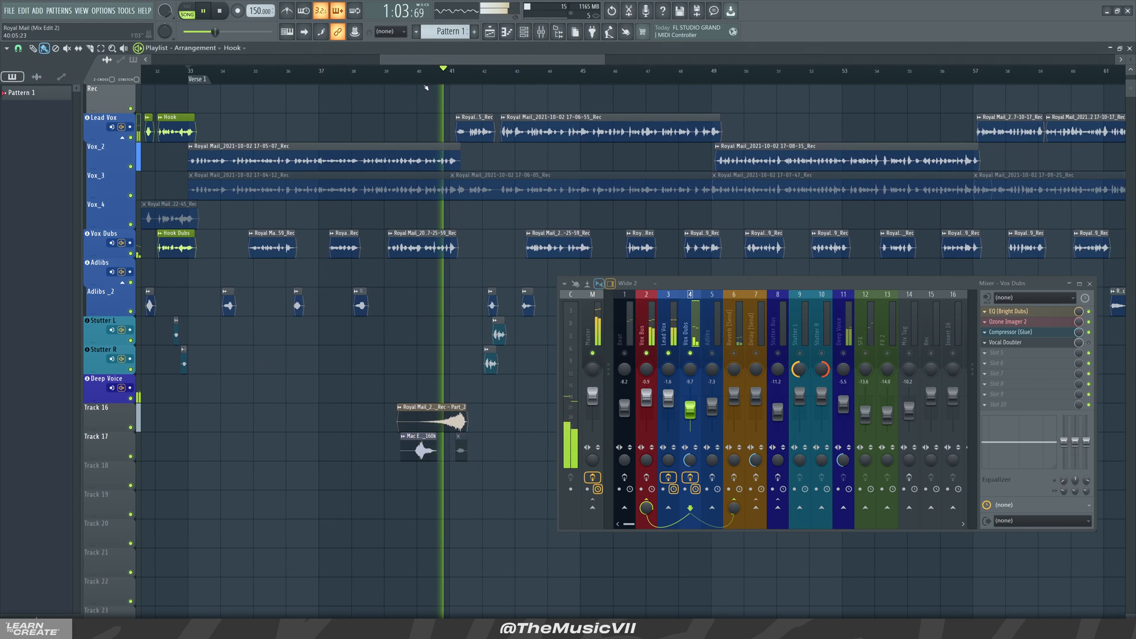
key("space")
Reopen Compressor (Glue) on Vox Dubs and play the start of Verse 1 with the beat unmuted.
left_click(1037, 334)
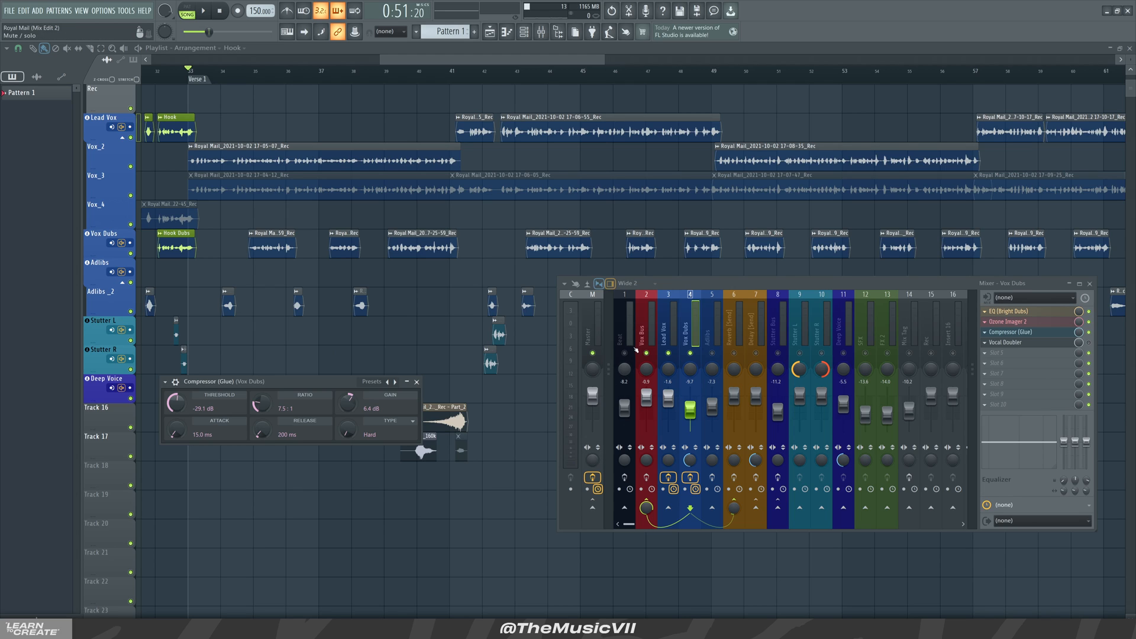
key("space")
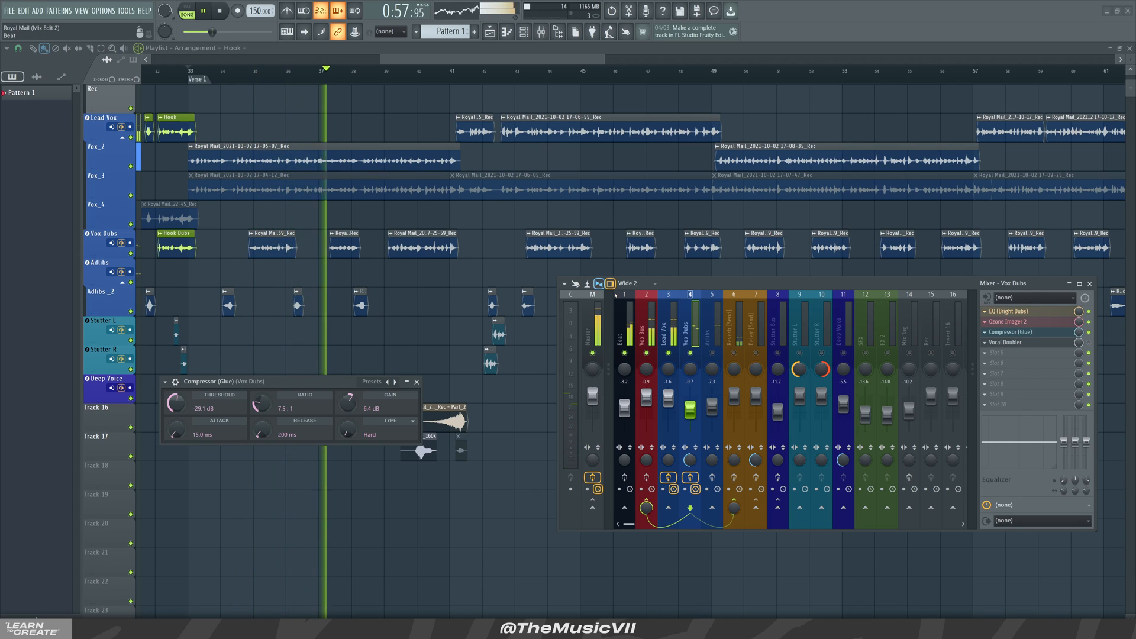
key("space")
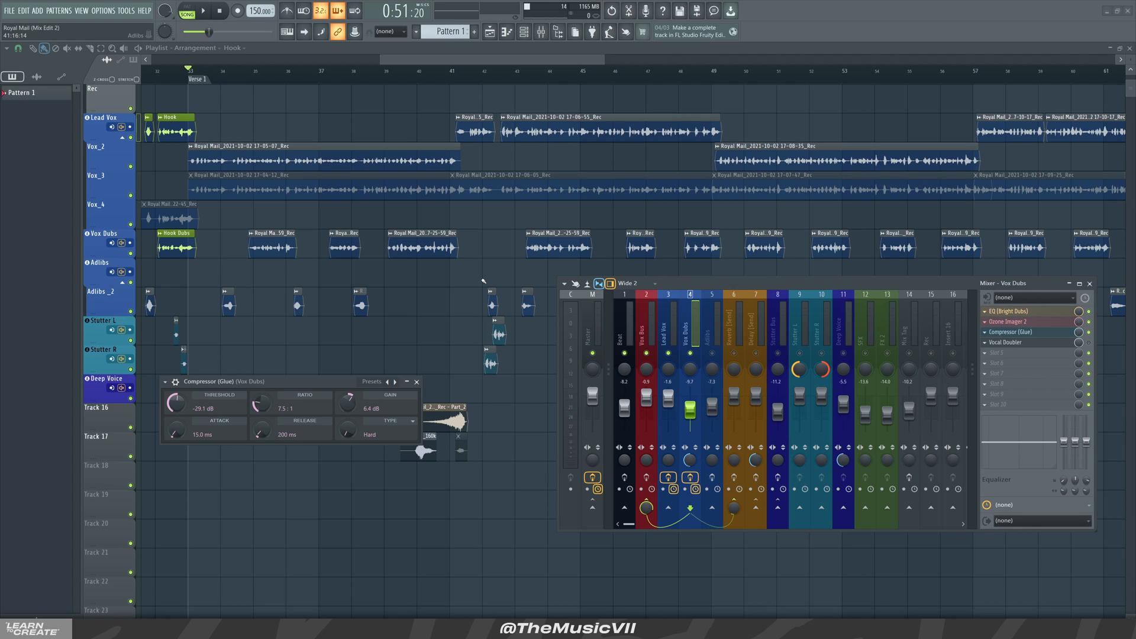
Examine the settings of EQ (Bright Dubs) and Compressor (Glue) on Vox Dubs, and close the compressor.
left_click(1019, 312)
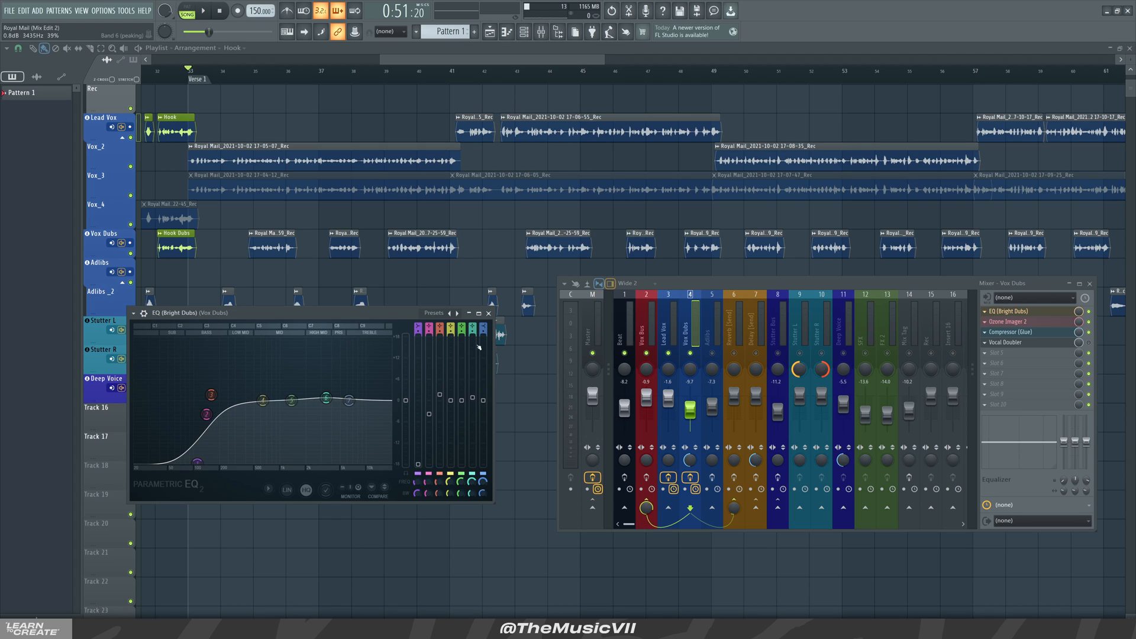
left_click_drag(407, 317, 417, 351)
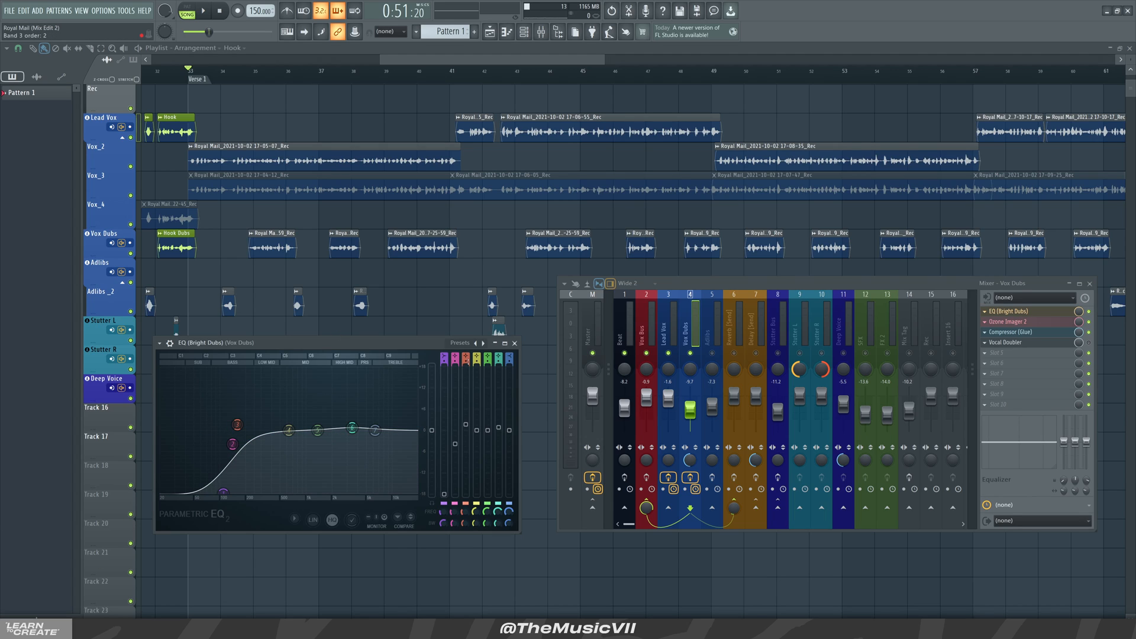
left_click(1033, 332)
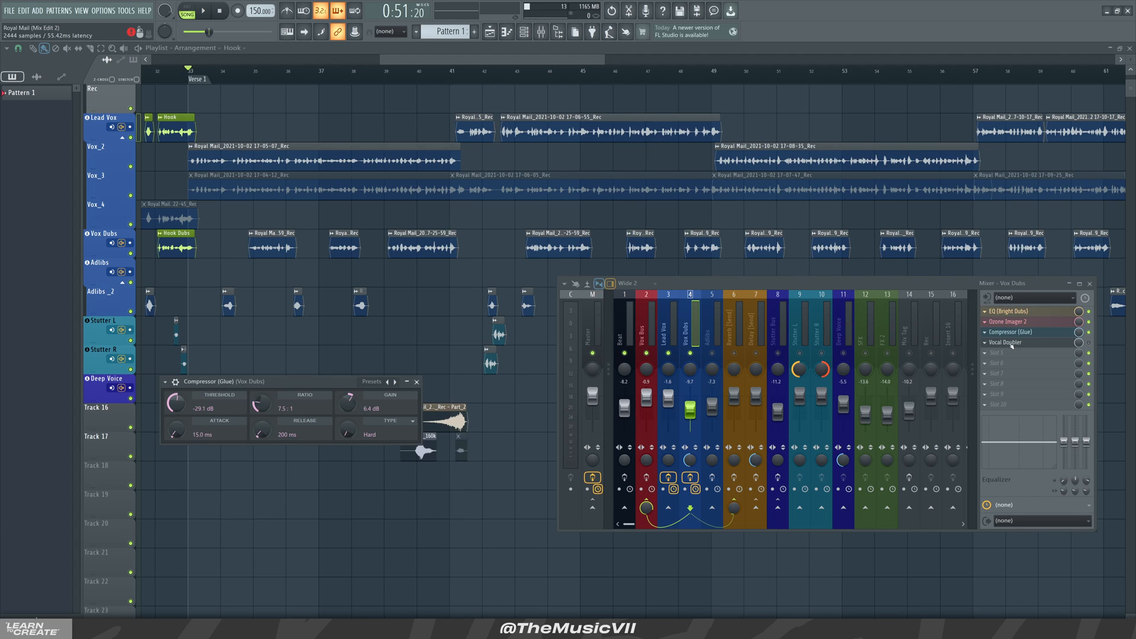
left_click_drag(260, 381, 298, 340)
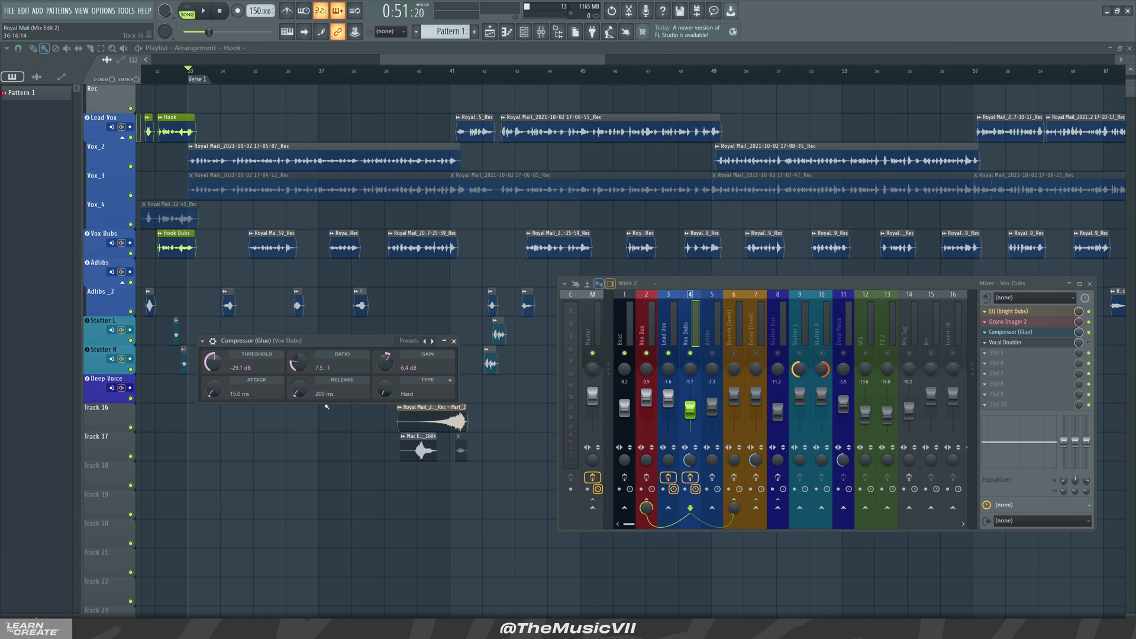
left_click(453, 341)
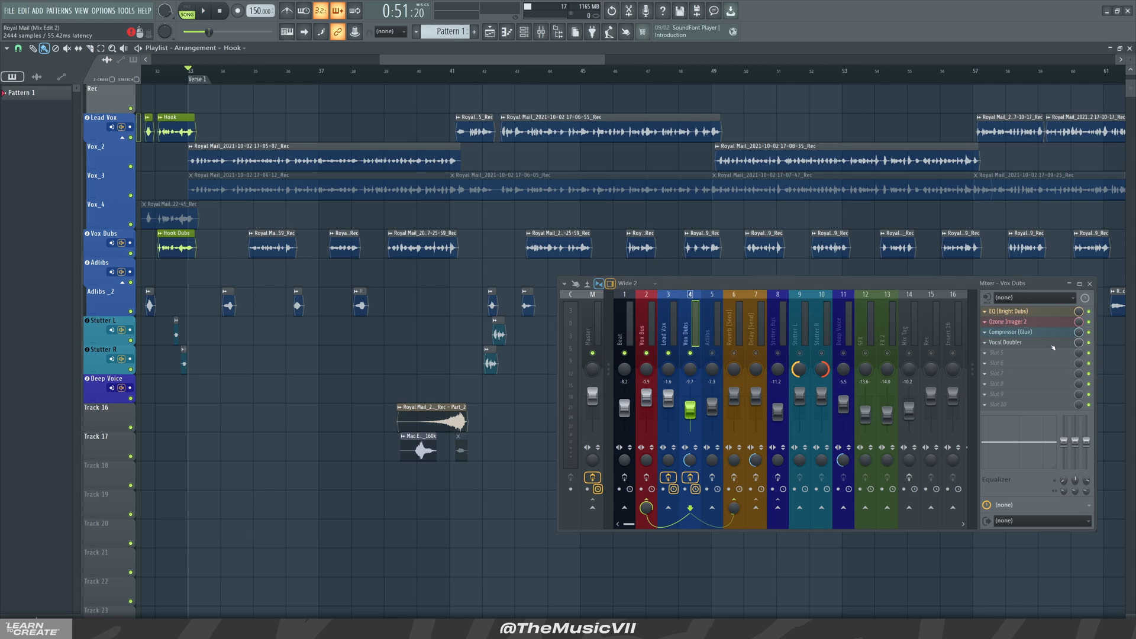
Open Vocal Doubler on the Vox Dubs track and play the start of Verse 1.
left_click(1073, 343)
key("space")
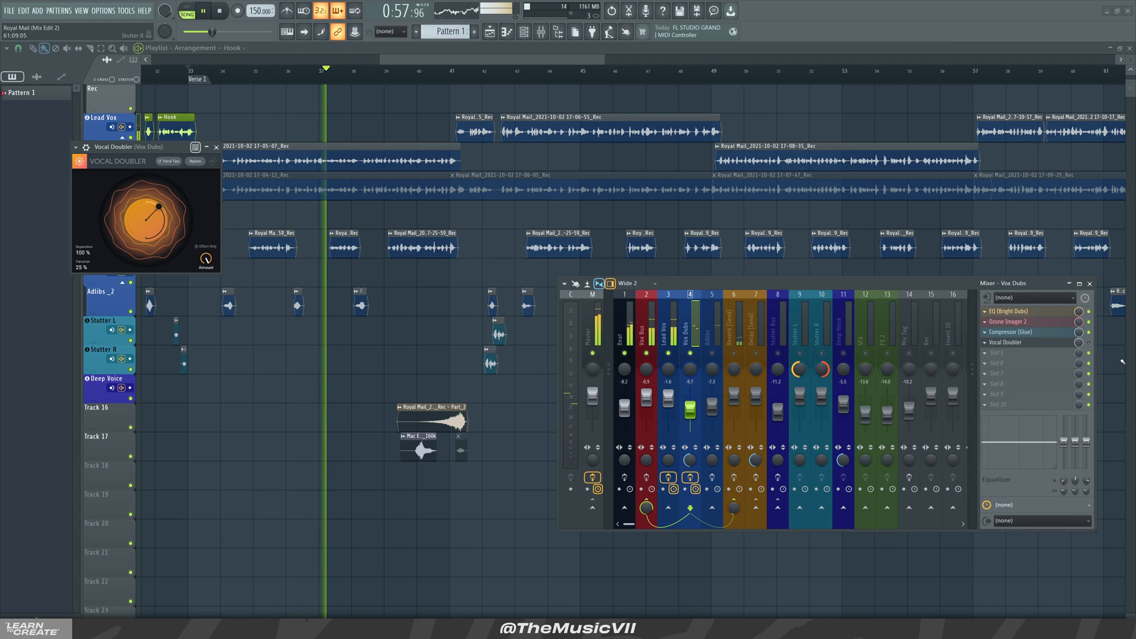
key("space")
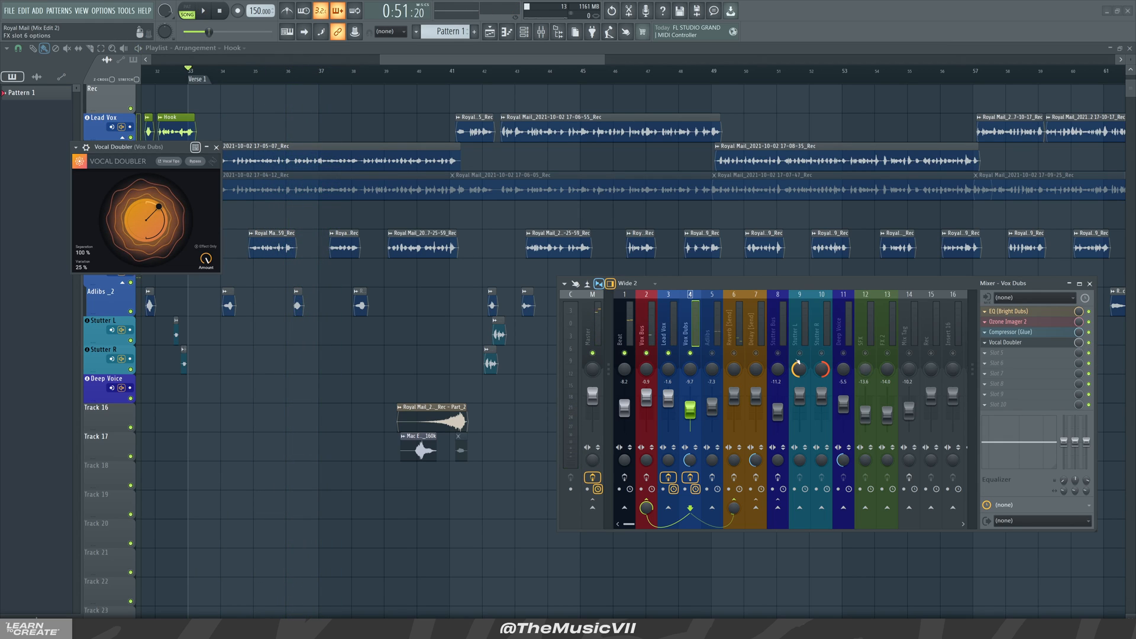
Play Verse 1 from bar 43, reopen Vocal Doubler on Vox Dubs to examine it, and stop playback.
left_click(515, 70)
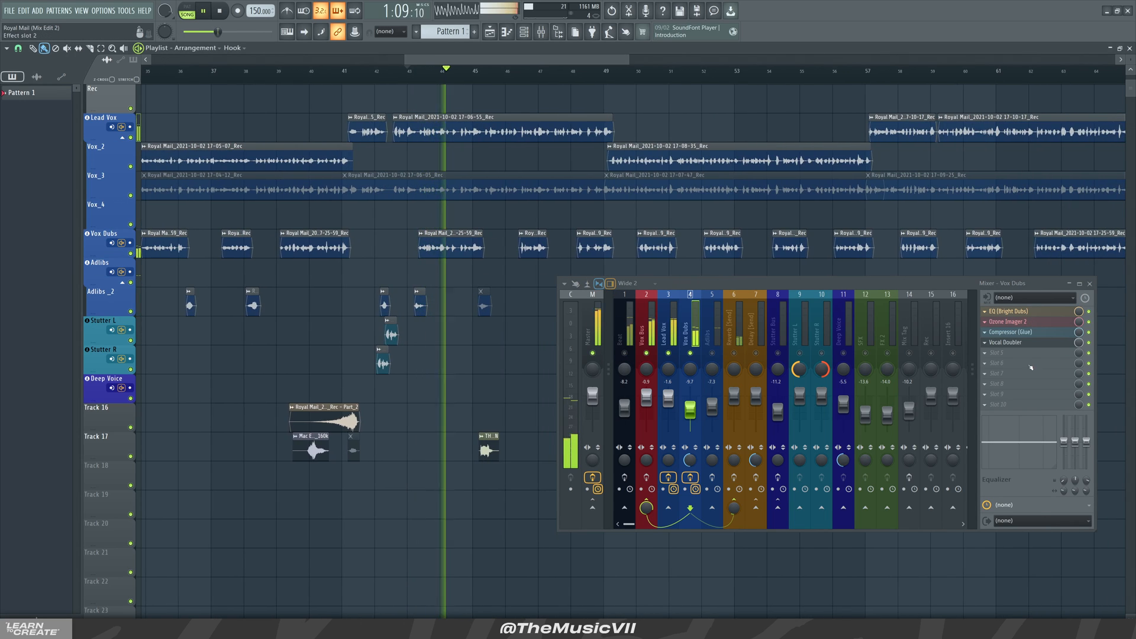
left_click(1027, 344)
left_click_drag(159, 146, 238, 222)
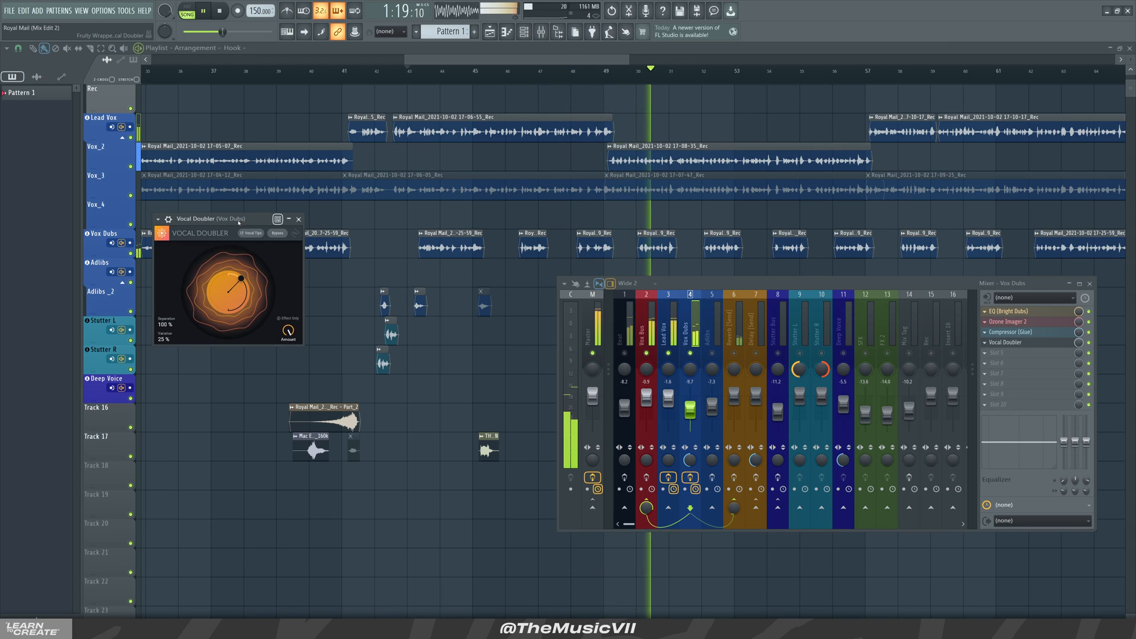
key("space")
Replay from bar 43, mute the Beat track in the mixer to isolate the vocals, and stop playback.
key("space")
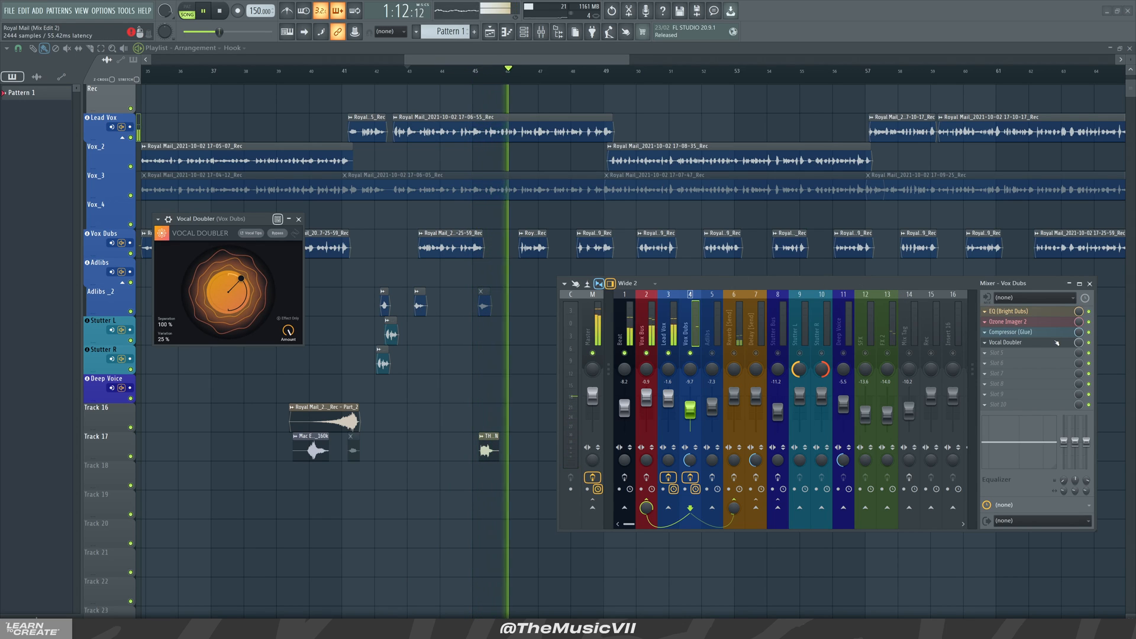
left_click(624, 353)
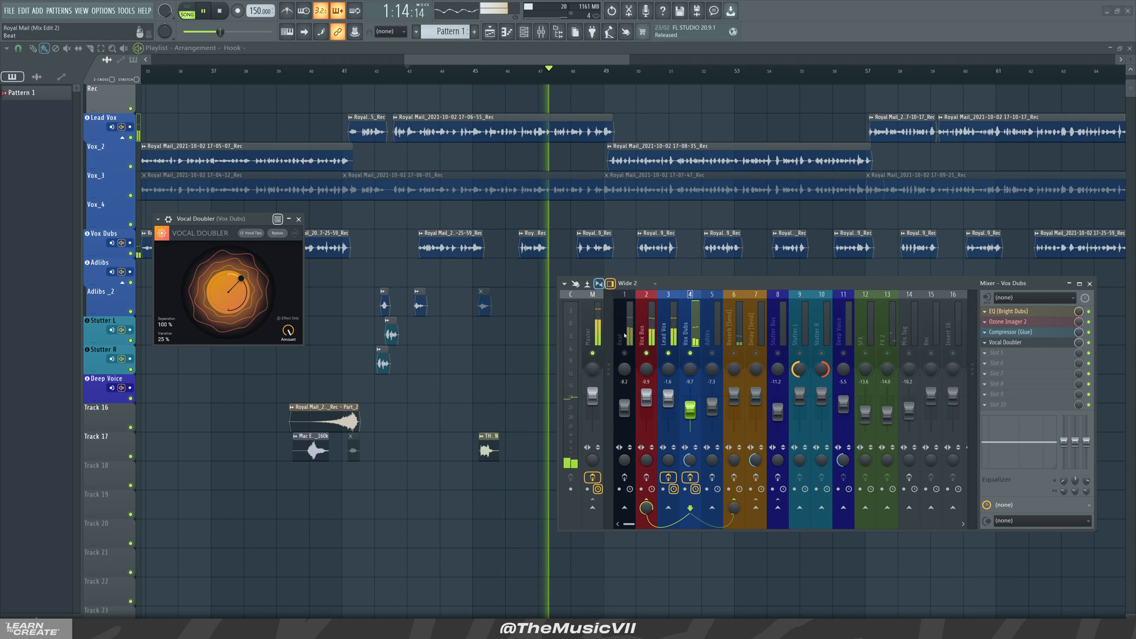
left_click_drag(518, 59, 610, 57)
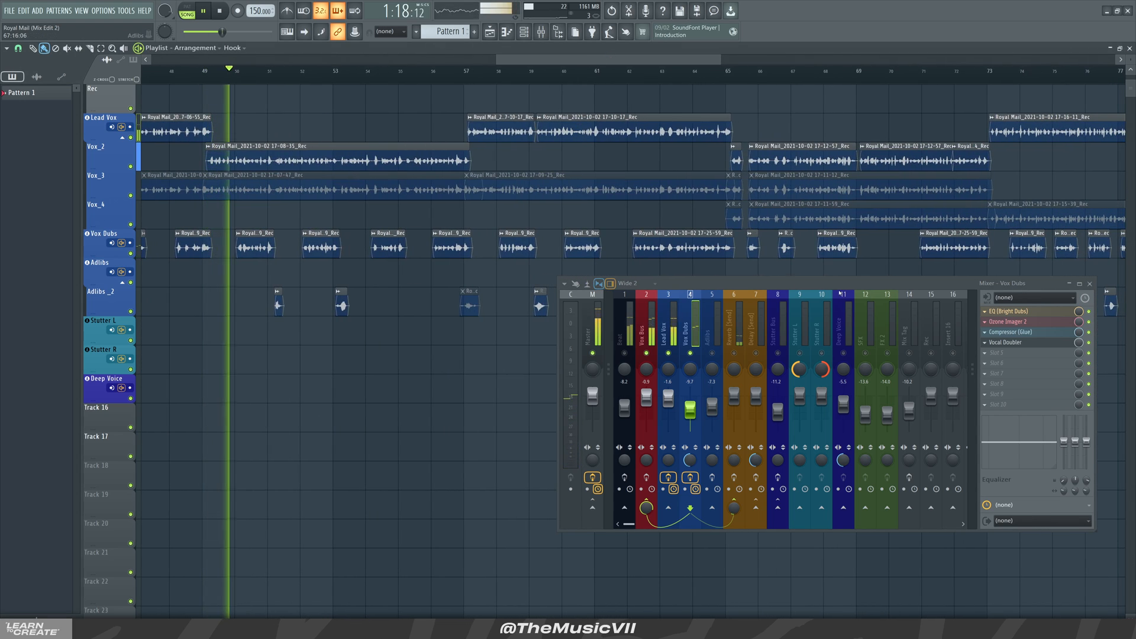
key("space")
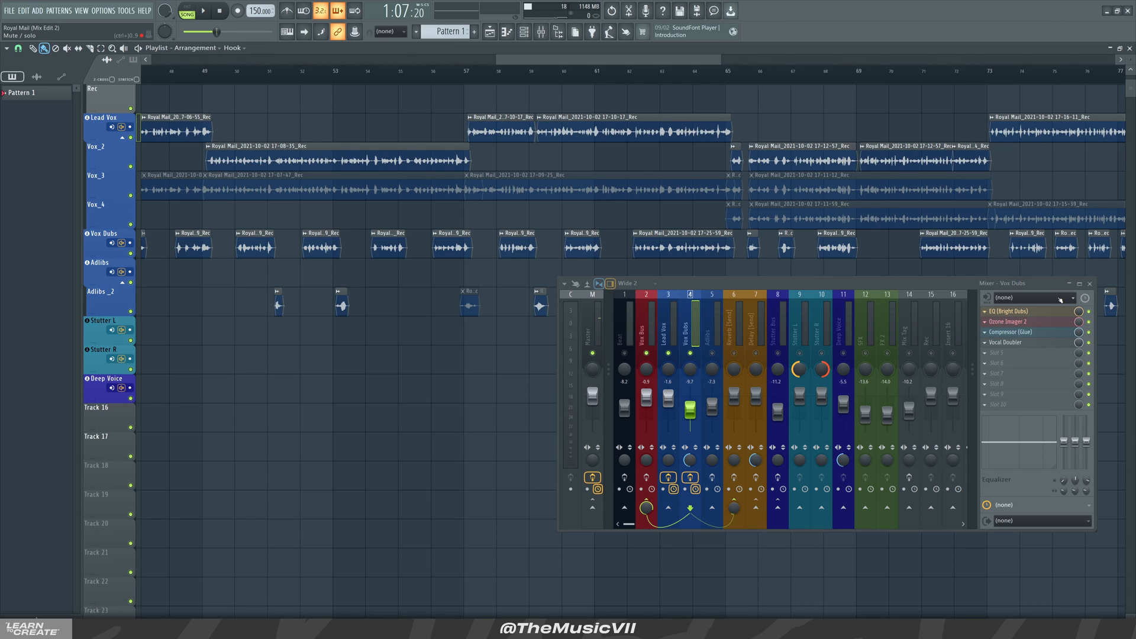
Reopen Vocal Doubler on Vox Dubs, play briefly from bar 43 to hear the doubled dubs, and close it.
left_click(1006, 342)
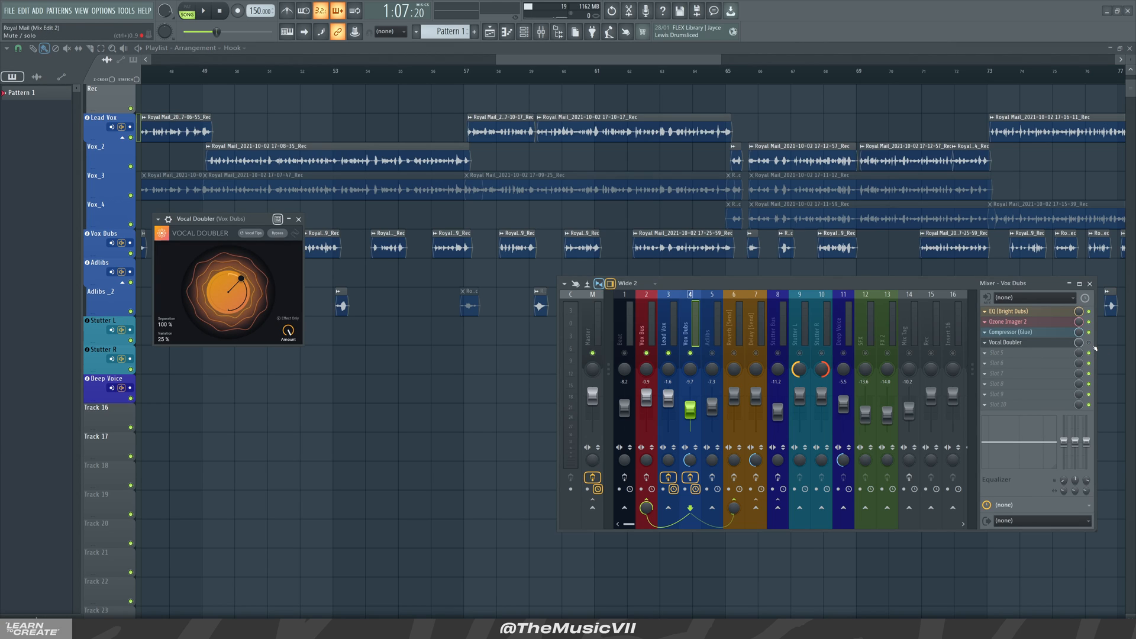
key("space")
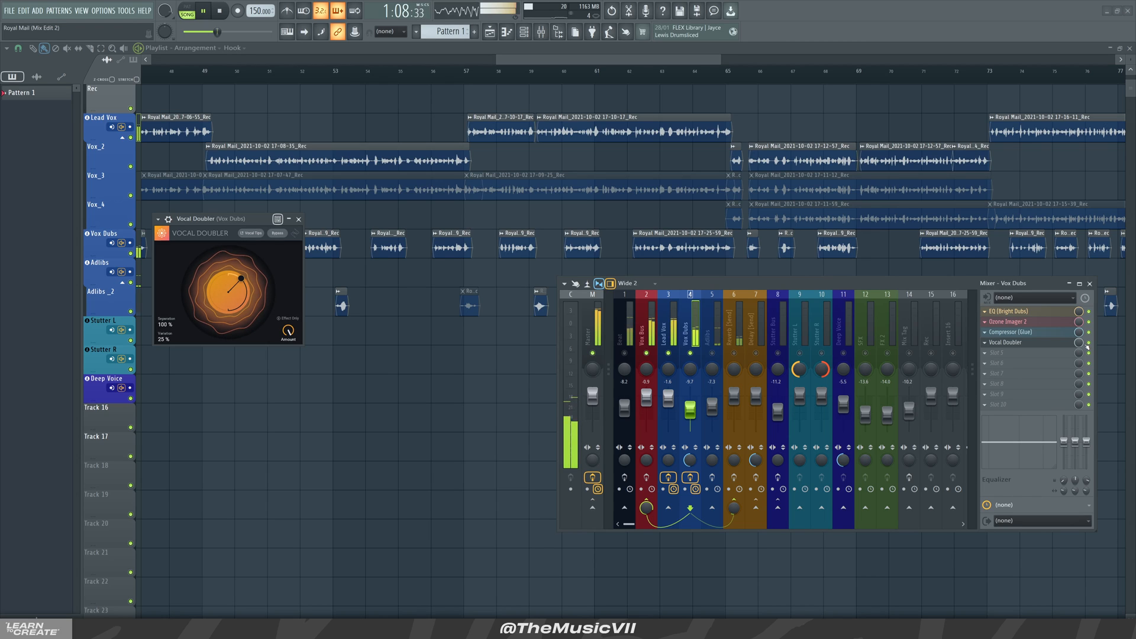
key("space")
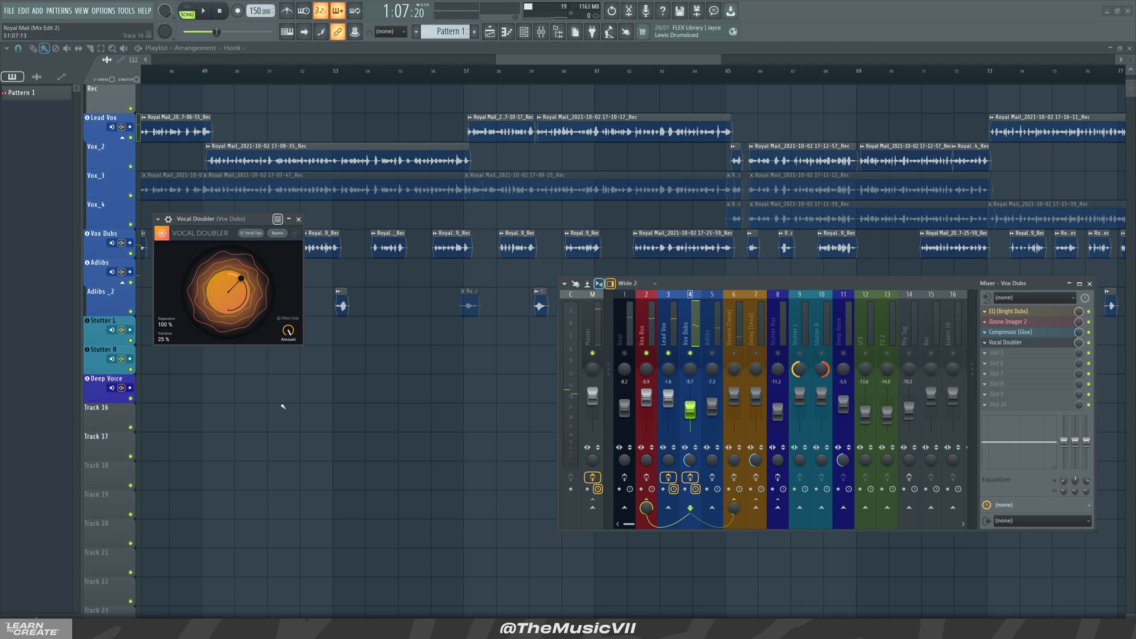
left_click(289, 219)
left_click(289, 219)
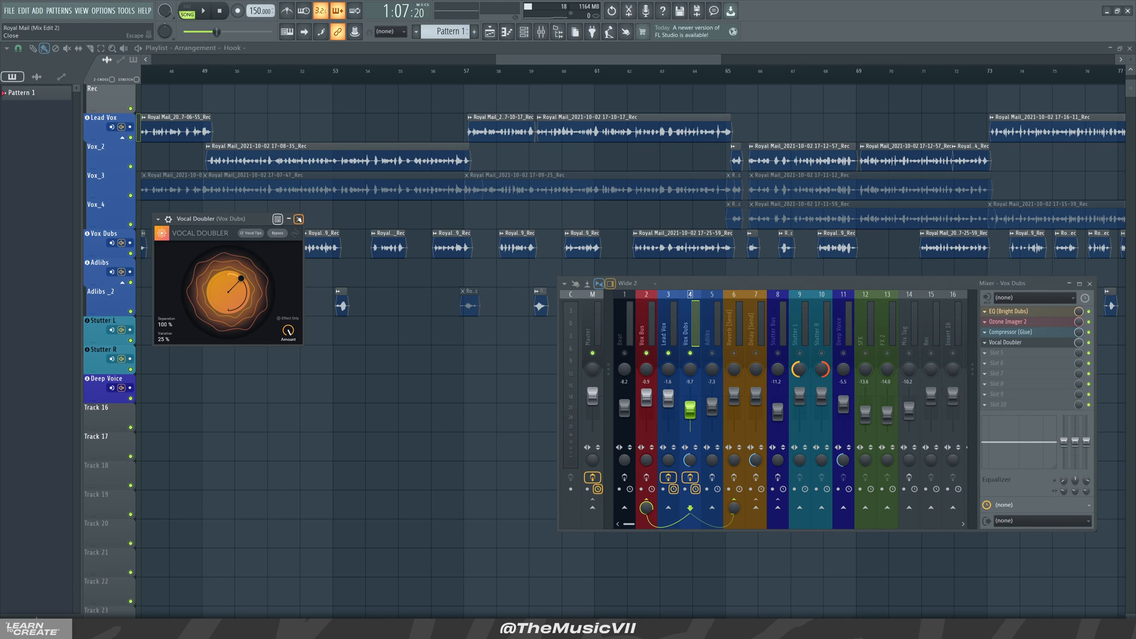
left_click(298, 219)
Set the playback position to bar 49 and select the Adlibs track in the mixer.
scroll(528, 65, "left", 5)
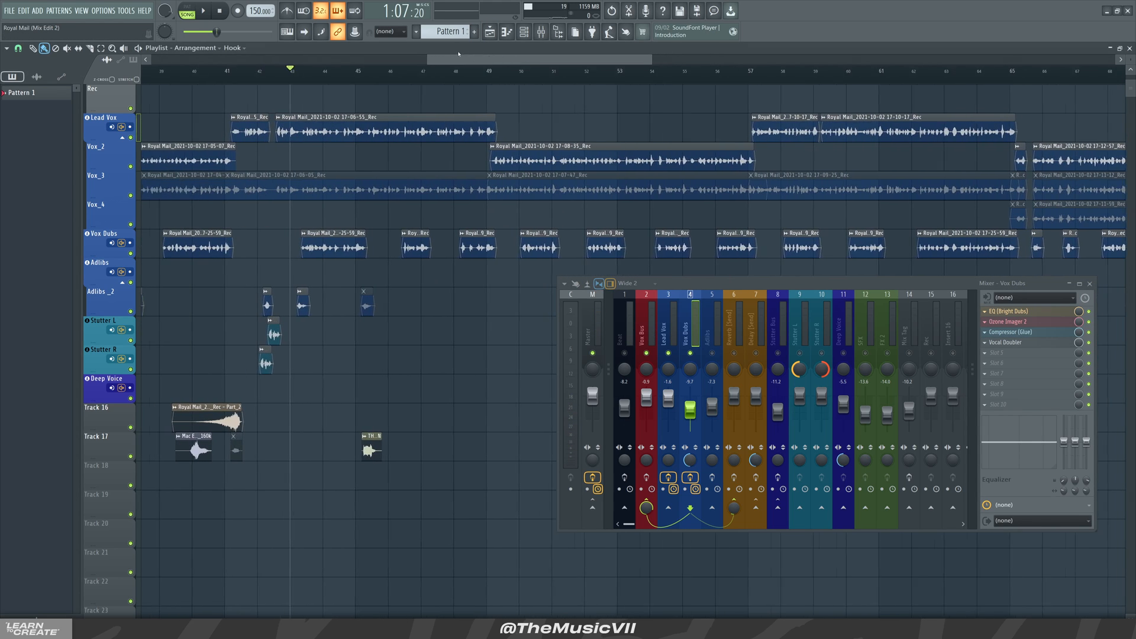
left_click(526, 72)
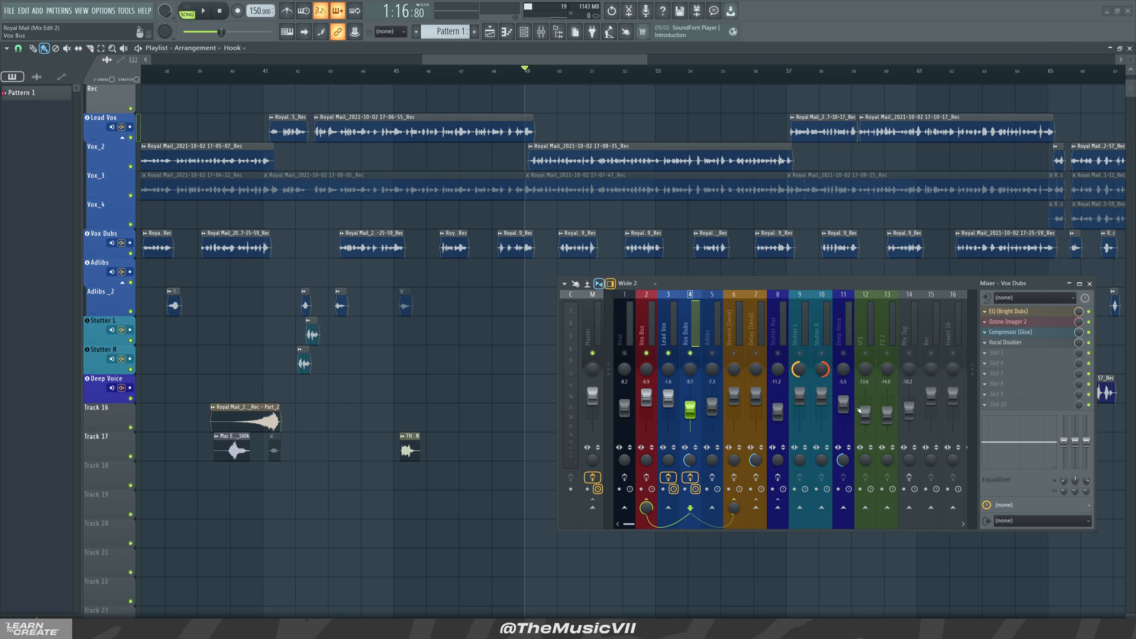
left_click(718, 340)
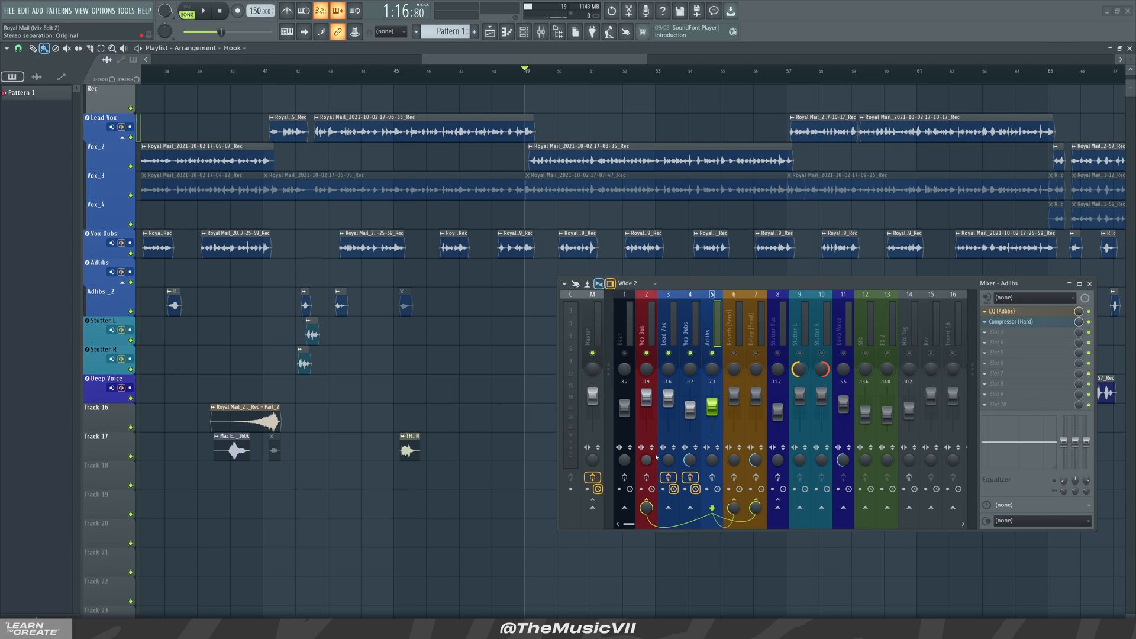
Play Verse 1 from bar 56 with Adlibs soloed, follow the adlib clips past bar 65, and stop playback.
scroll(344, 285, "down", 5)
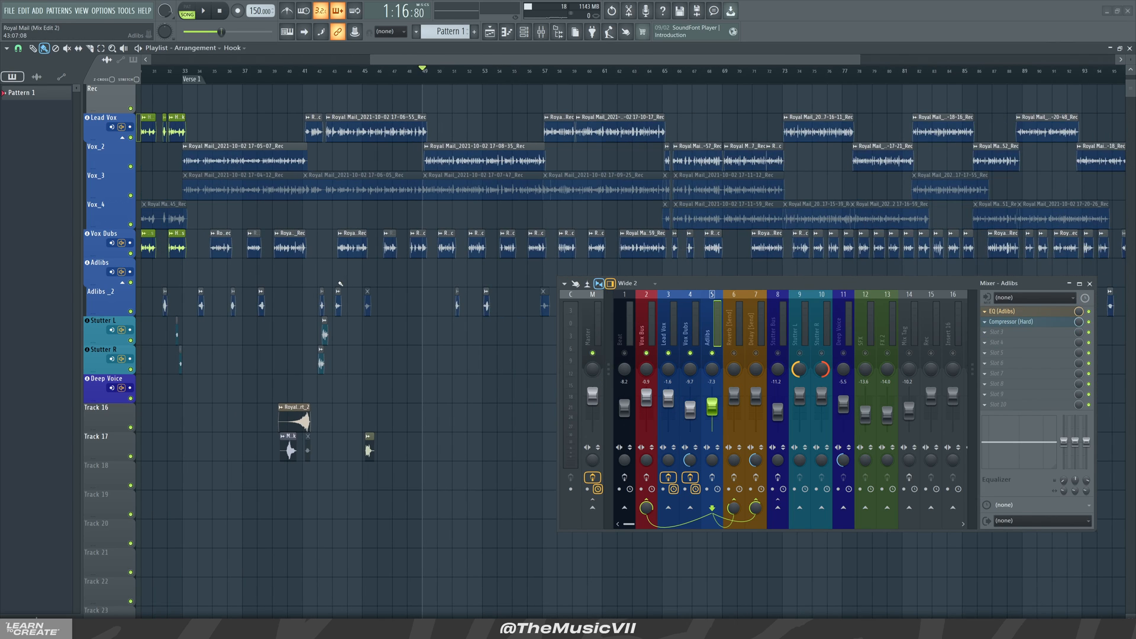
left_click_drag(354, 62, 475, 70)
left_click(382, 74)
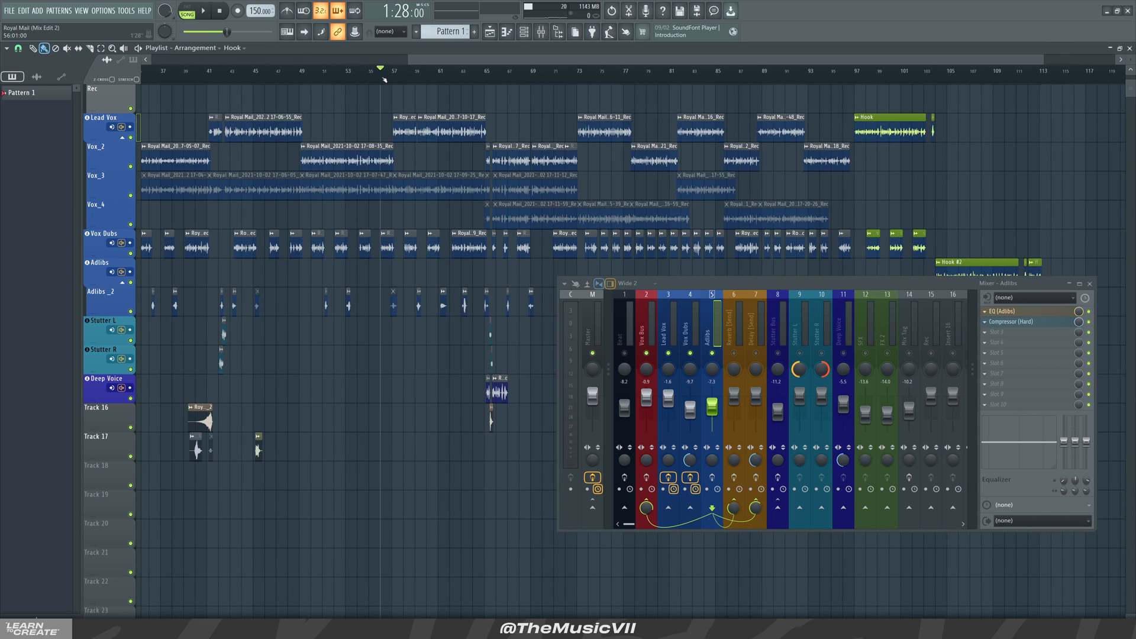
key("space")
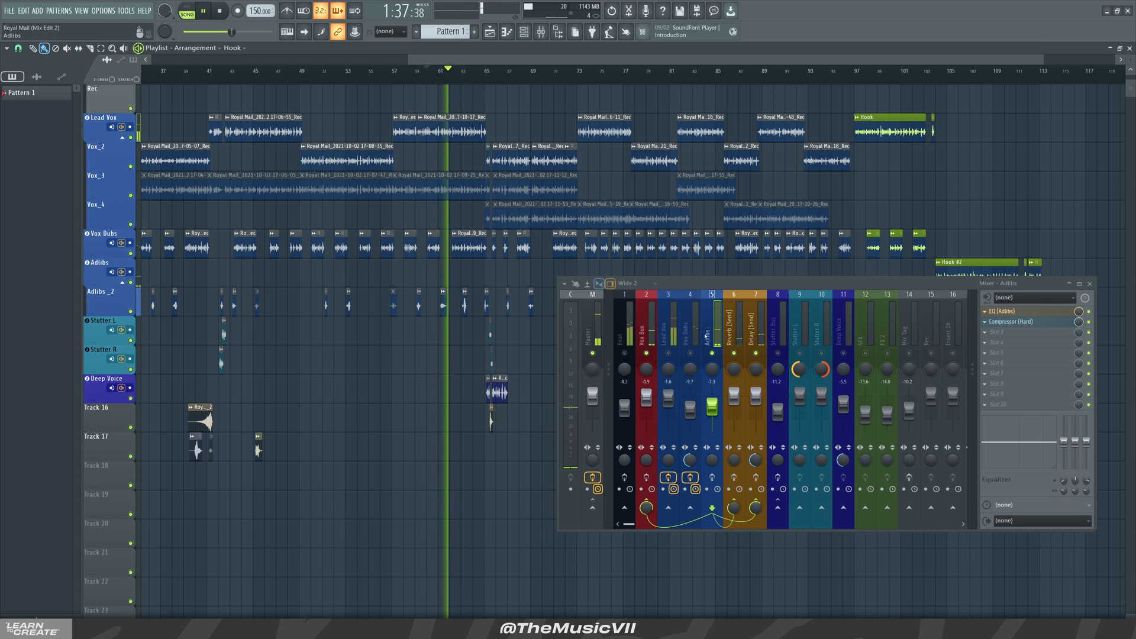
scroll(545, 323, "up", 4)
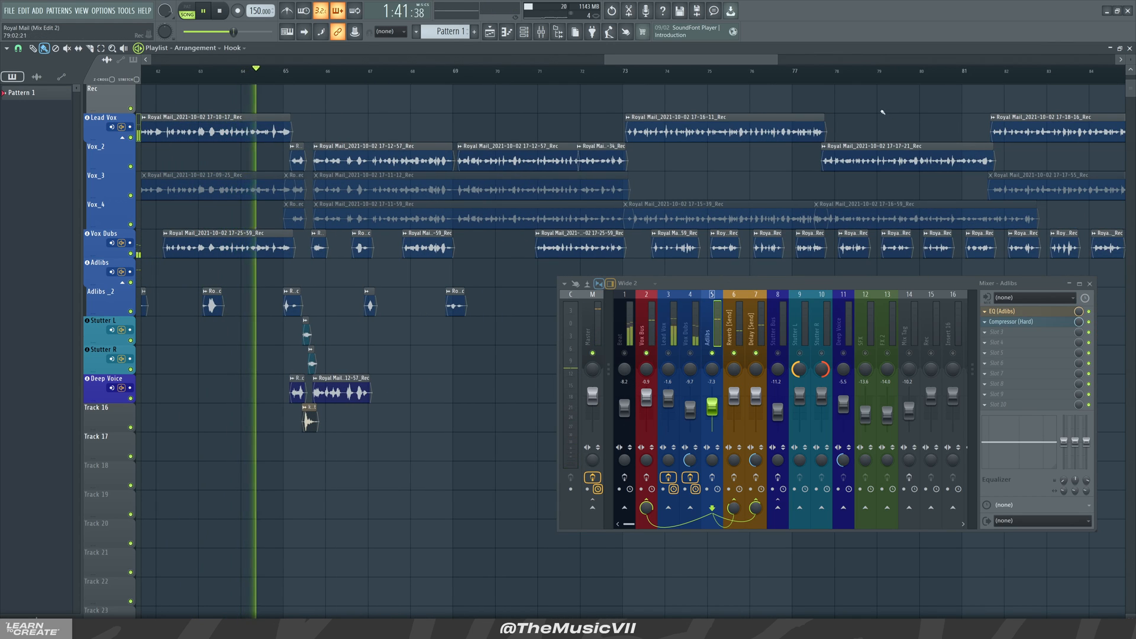
left_click_drag(665, 59, 658, 58)
scroll(485, 233, "left", 3)
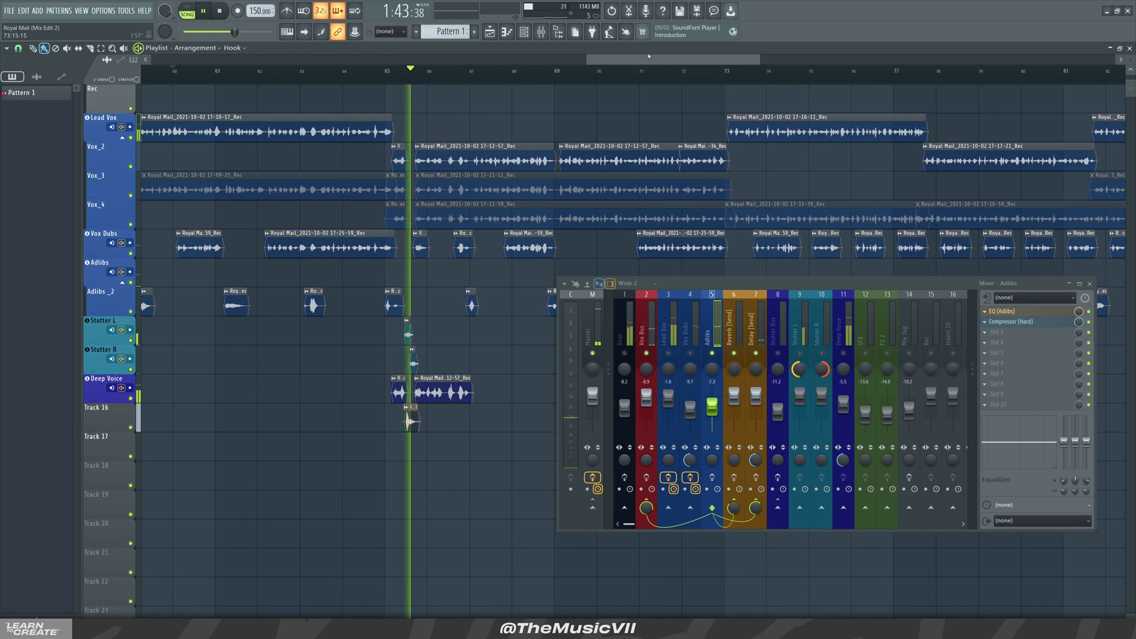
key("space")
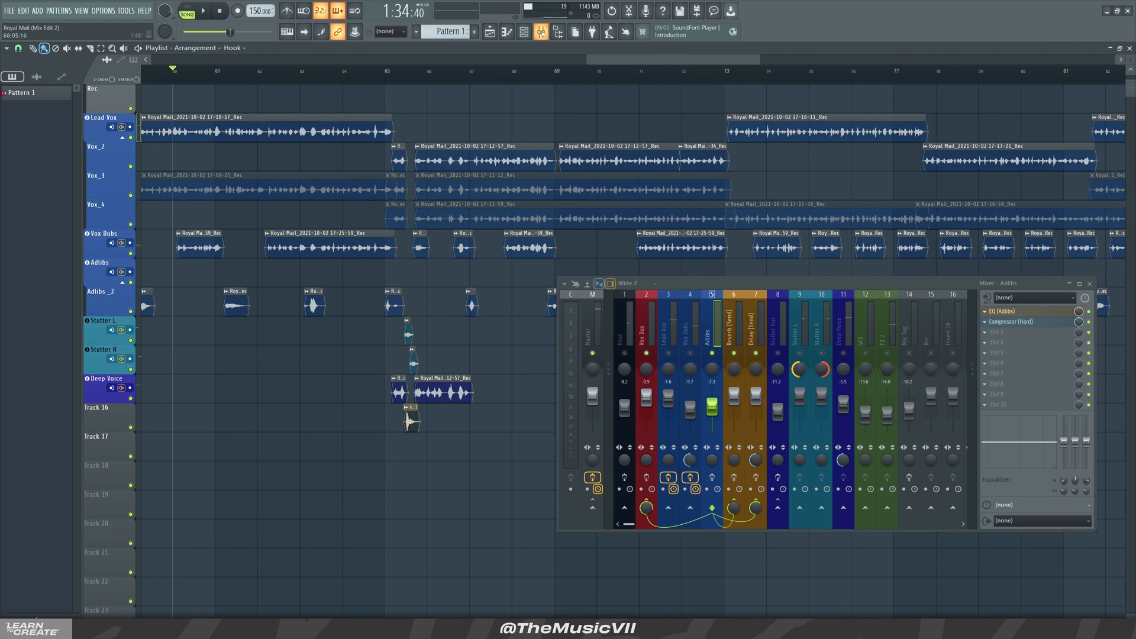
Return to the hook in the playlist, close the mixer, and view the arrangement from the intro onward.
left_click_drag(588, 61, 440, 60)
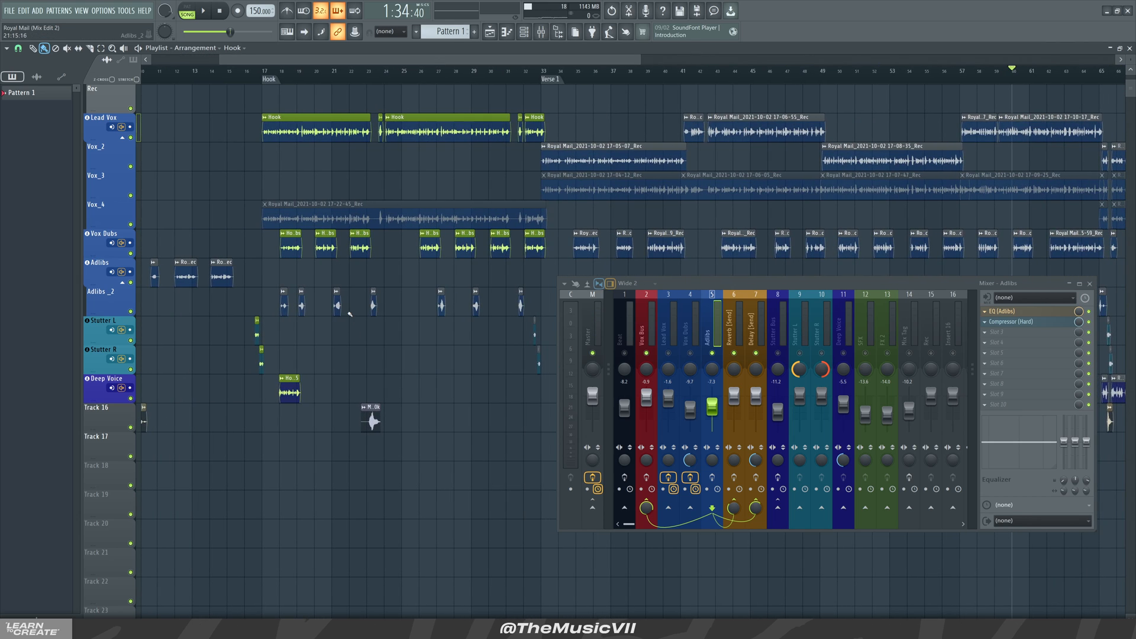
scroll(317, 310, "up", 3)
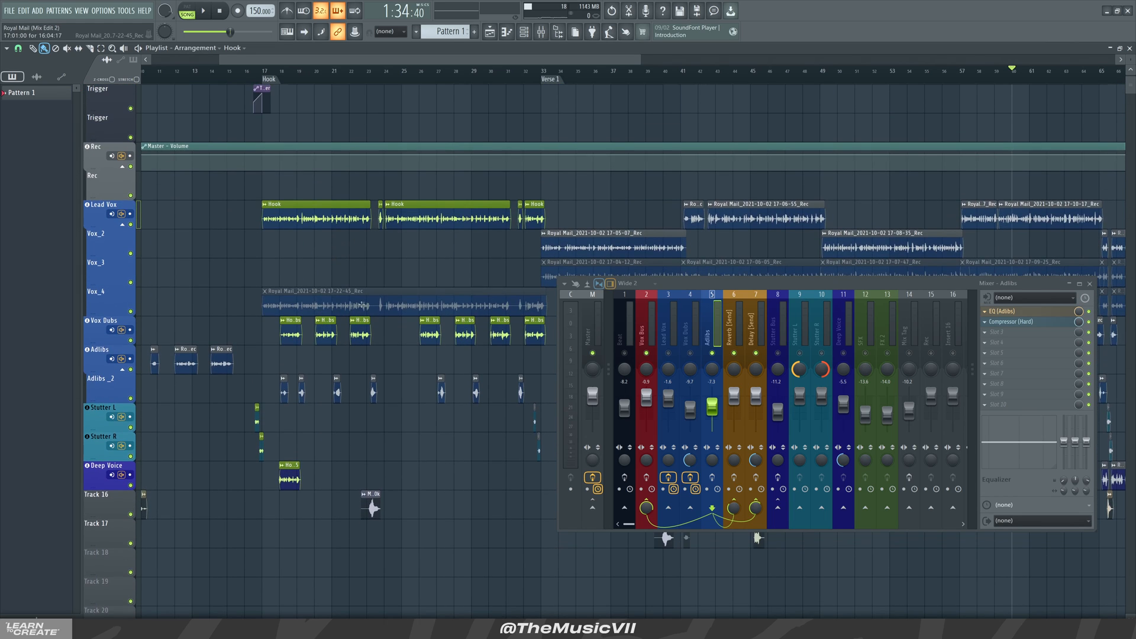
left_click(1089, 285)
scroll(386, 256, "down", 3)
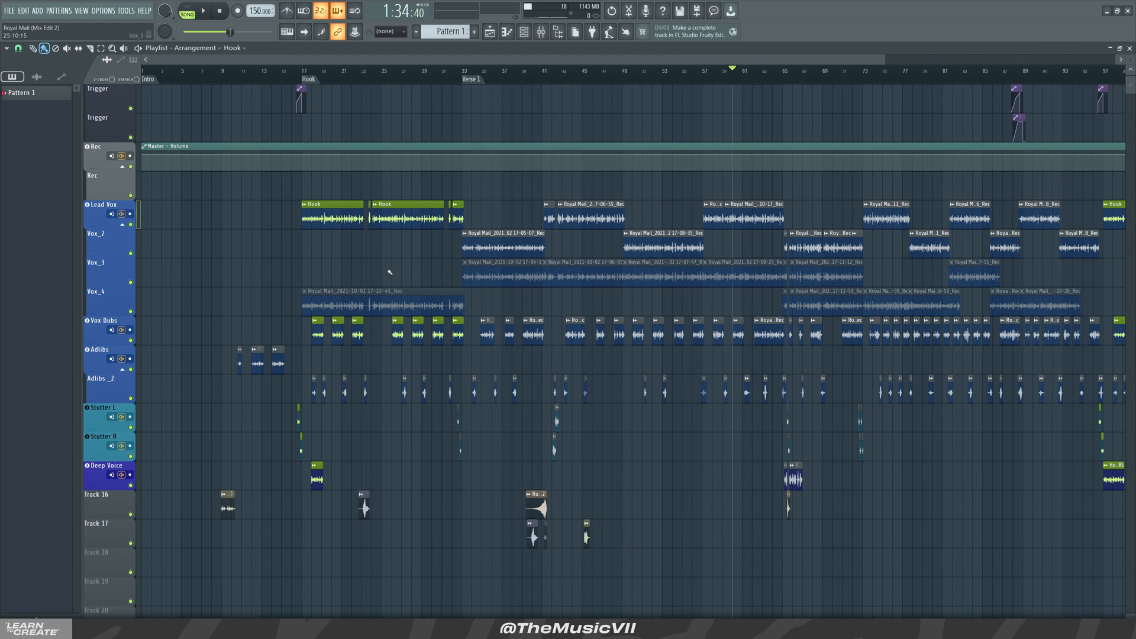
Open the mixer beside the hook in the playlist and briefly check the EQ on the Adlibs track.
scroll(361, 259, "up", 3)
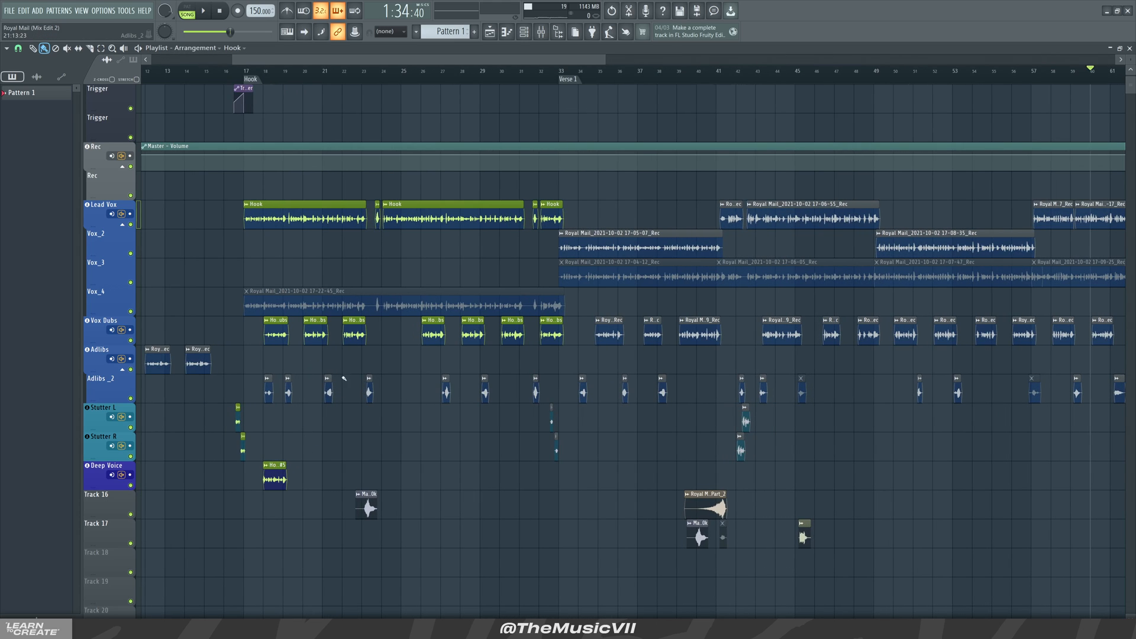
left_click(541, 32)
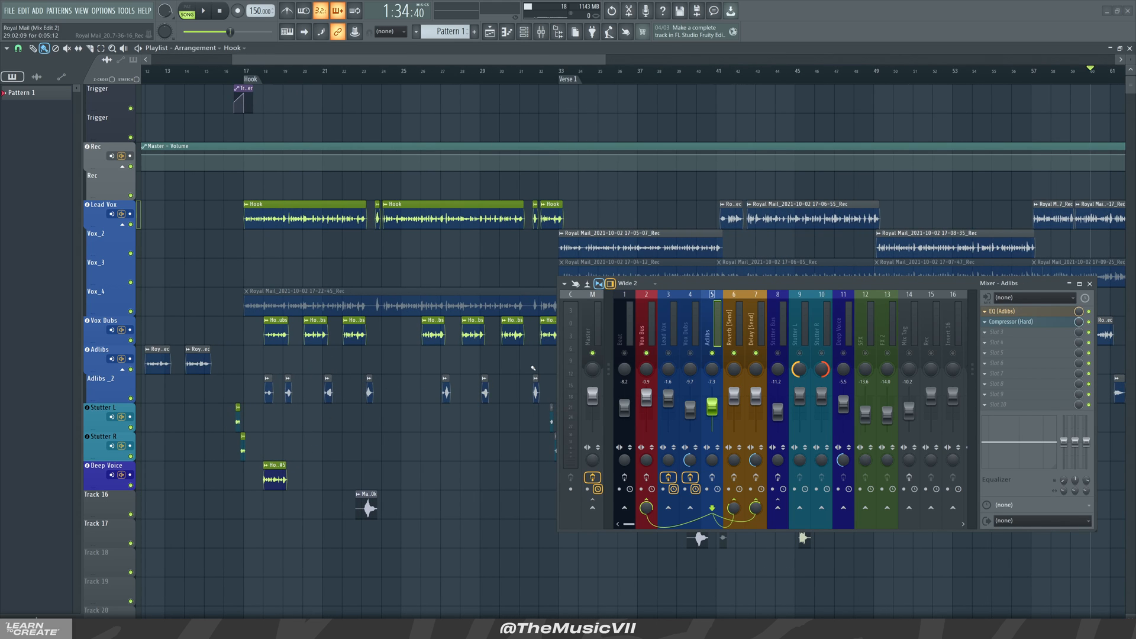
scroll(305, 464, "up", 1)
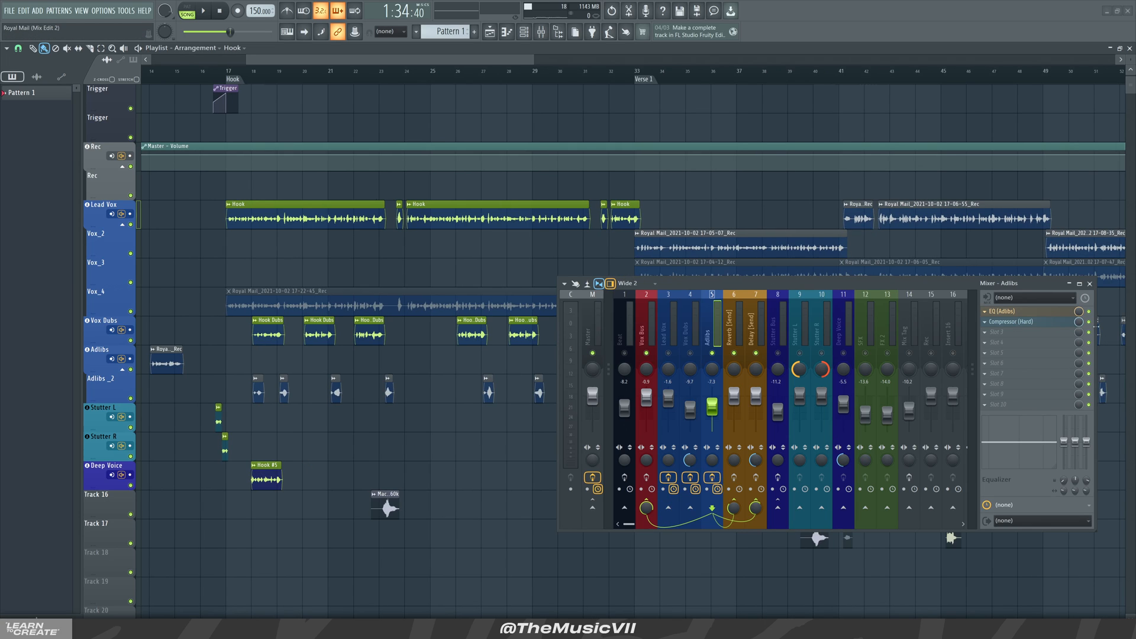
left_click(1042, 312)
left_click(1042, 312)
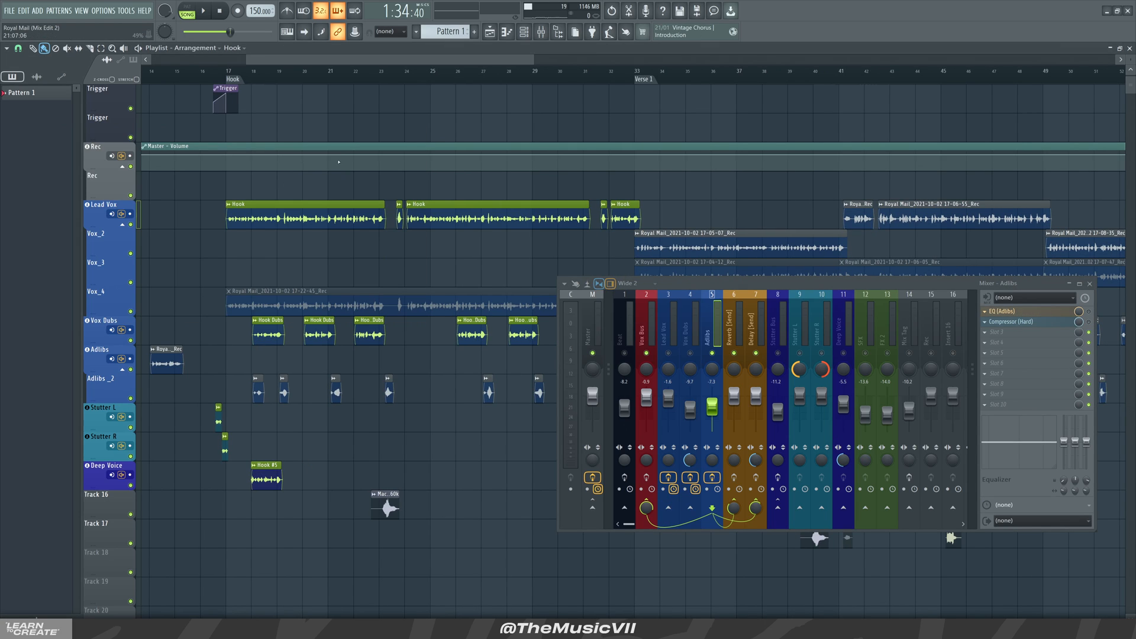
Start playback from the Hook marker, open the EQ on the Adlibs track, and stop playback.
left_click(241, 81)
key("space")
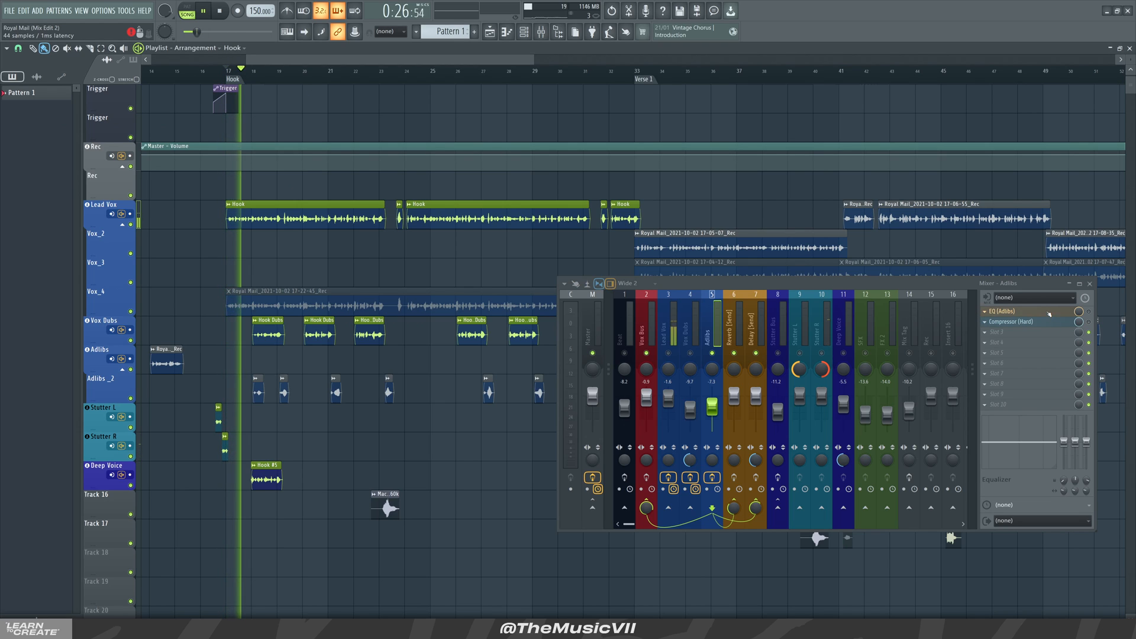
left_click(1049, 314)
key("space")
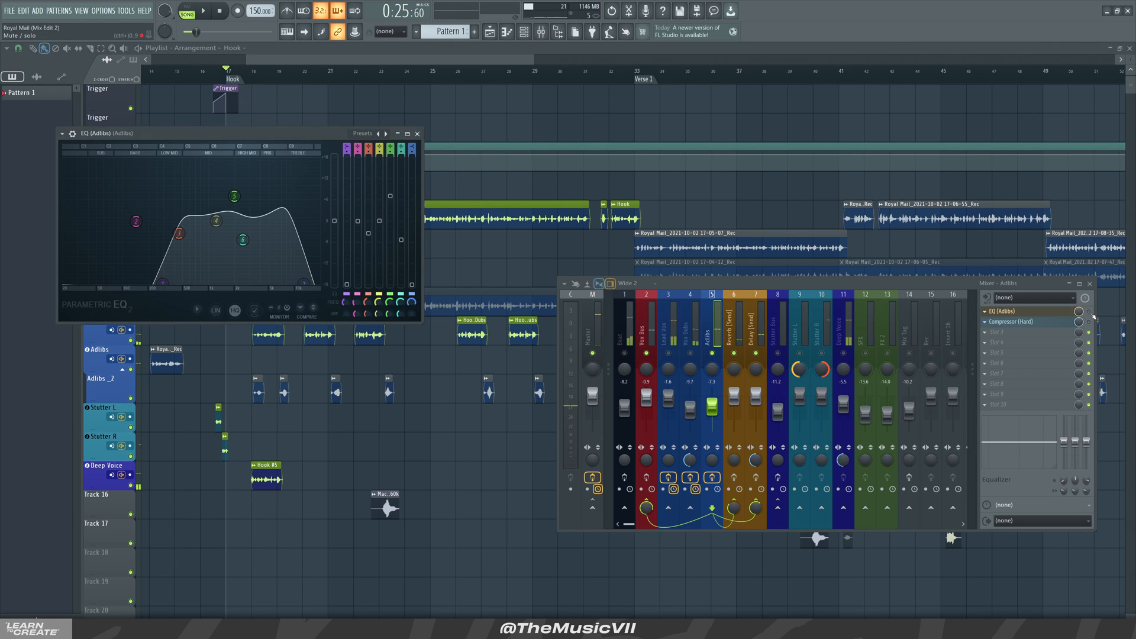
View the Adlibs EQ's preset list without choosing one, and play the hook to watch the adlibs against its curve.
left_click_drag(248, 130, 343, 118)
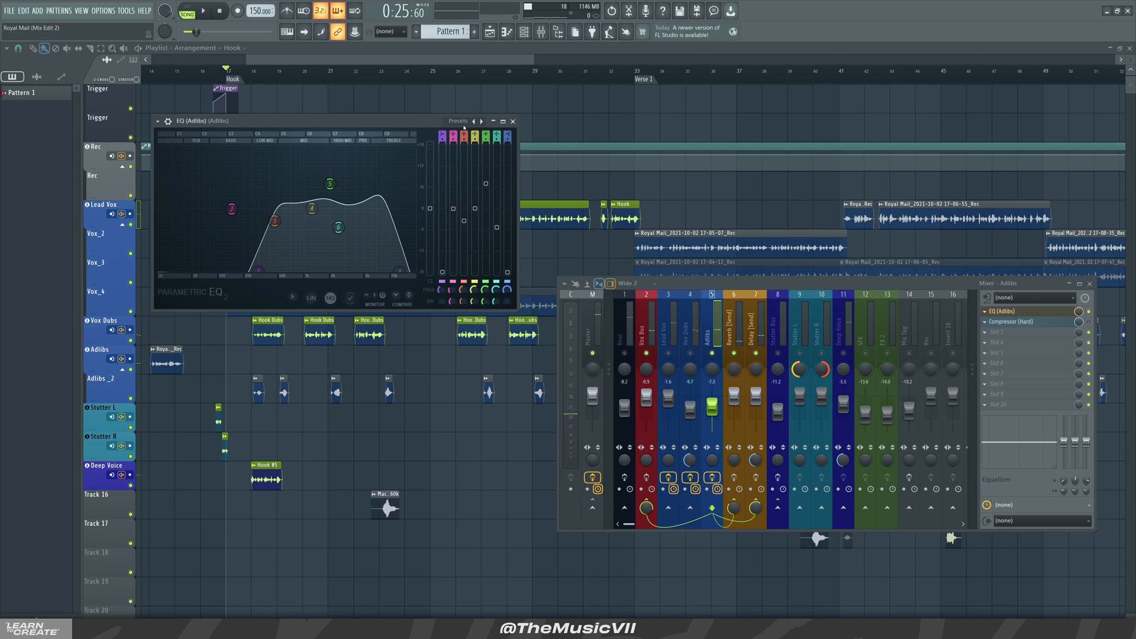
right_click(481, 122)
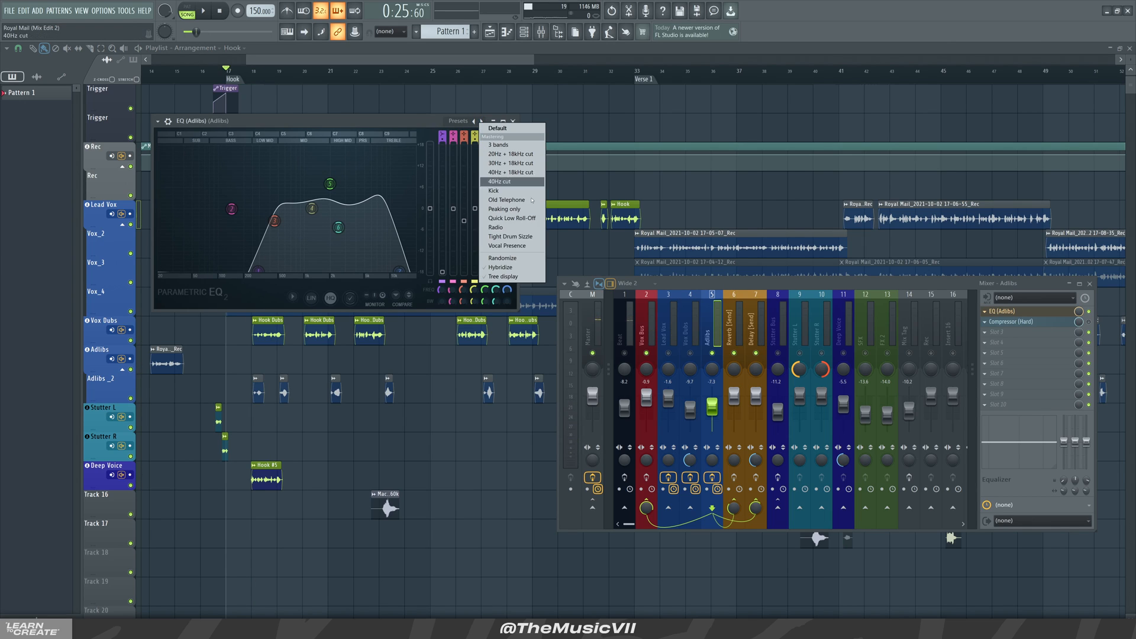
left_click(419, 123)
key("space")
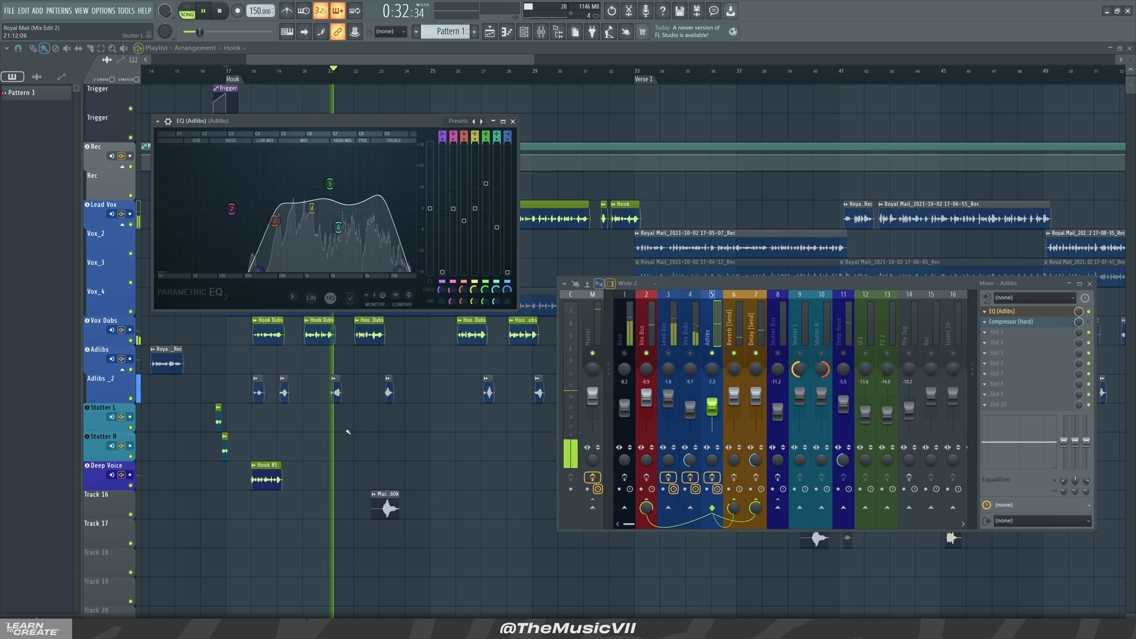
key("space")
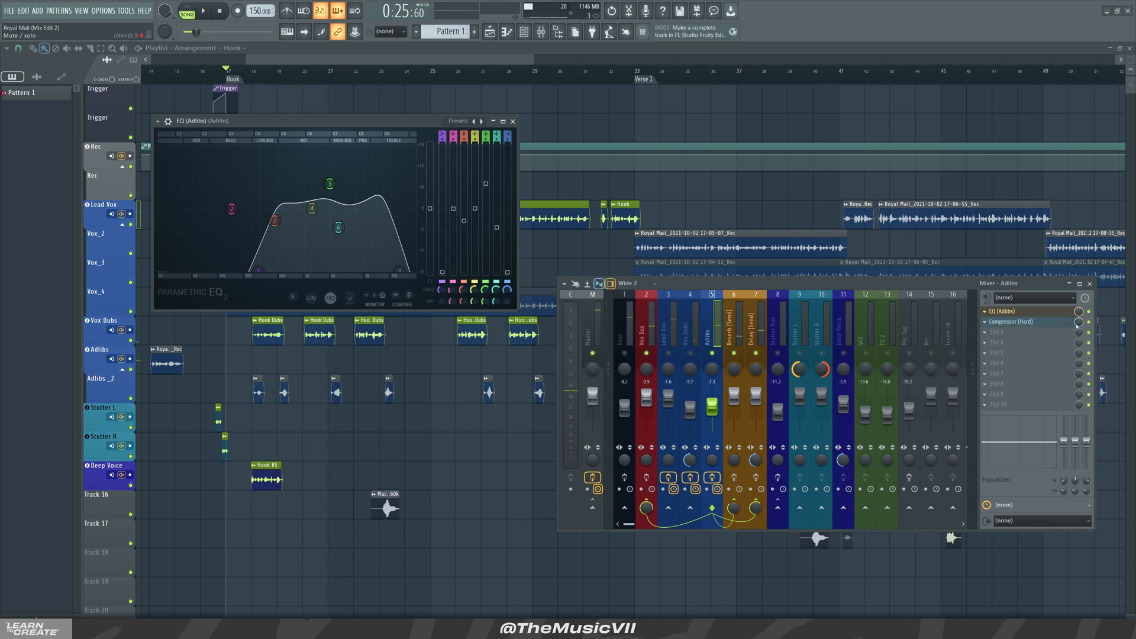
Replace the EQ window with Compressor (Hard) on Adlibs, play the hook to watch its gain reduction, and close it.
left_click(1035, 322)
left_click(513, 121)
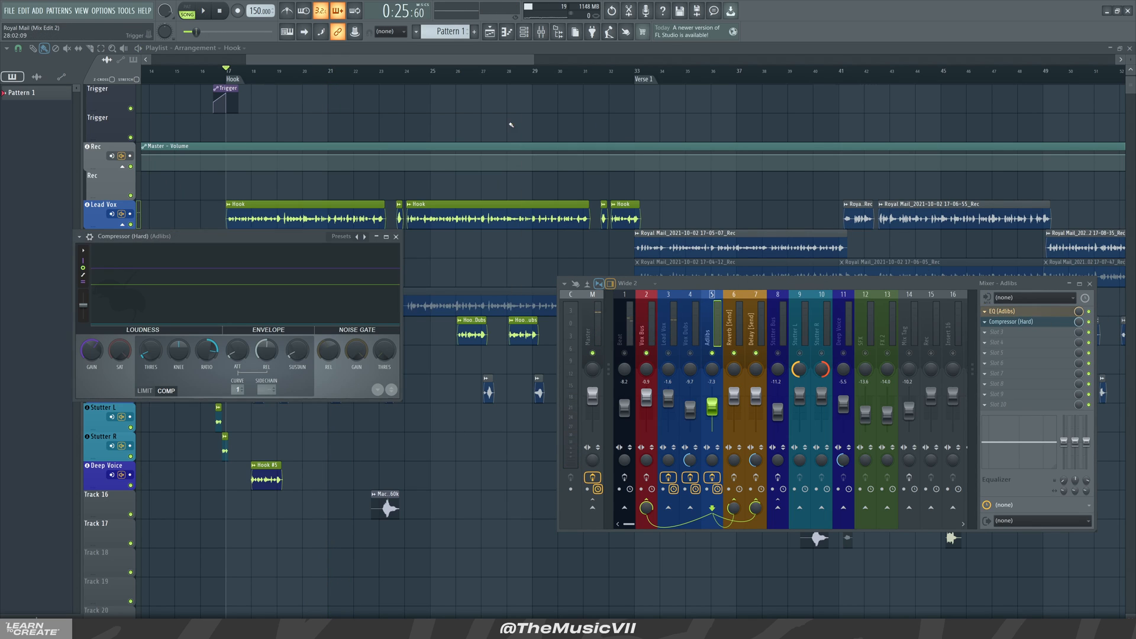
left_click_drag(260, 236, 353, 178)
key("space")
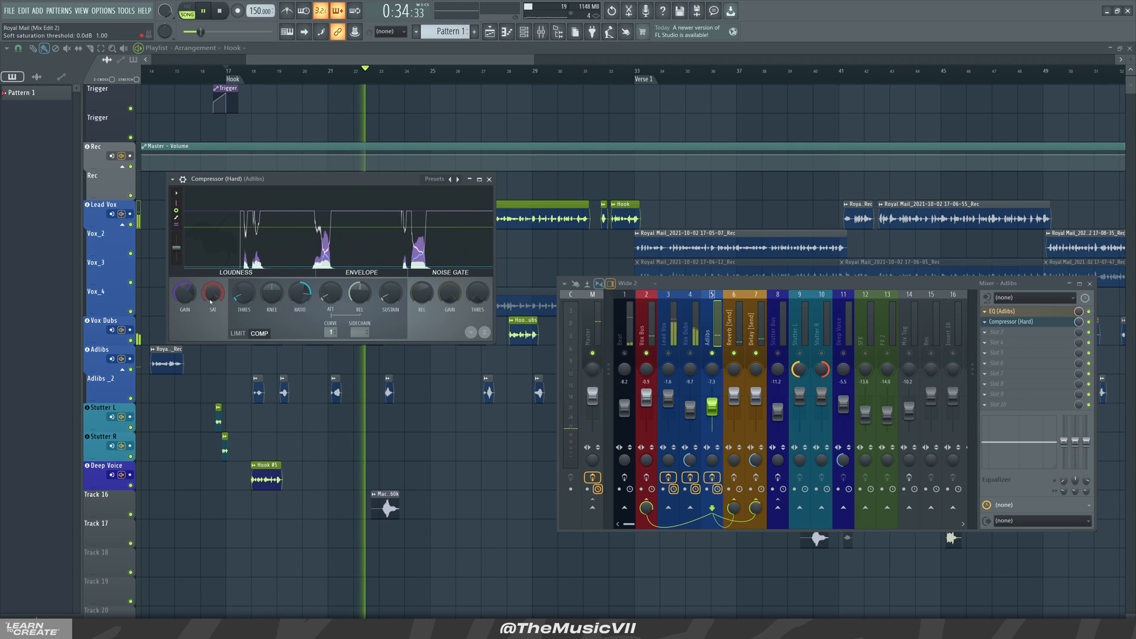
key("space")
key("Escape")
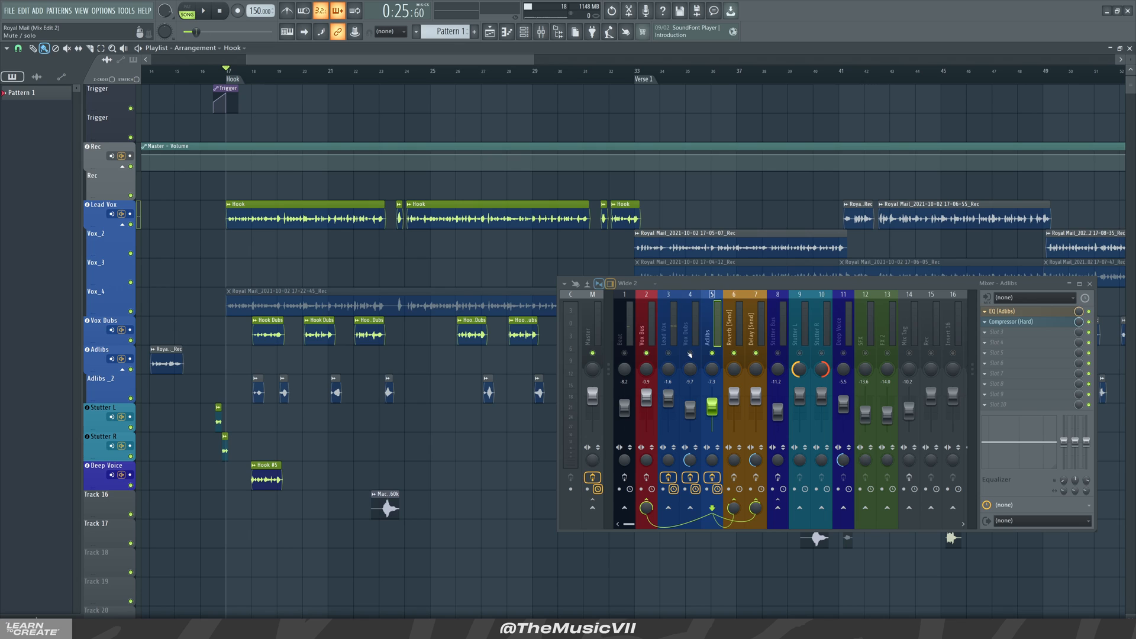
Play the hook with the lead, dubs and adlibs on and the reverb and delay sends muted, alternating between Lead Vox and Adlibs.
left_click(672, 334)
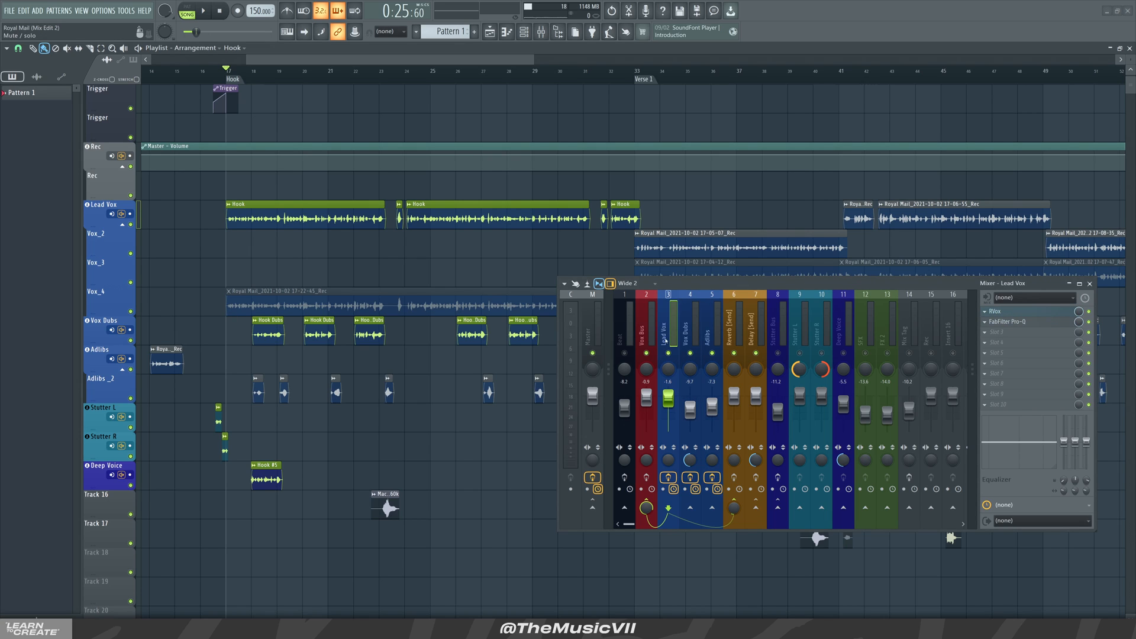
key("space")
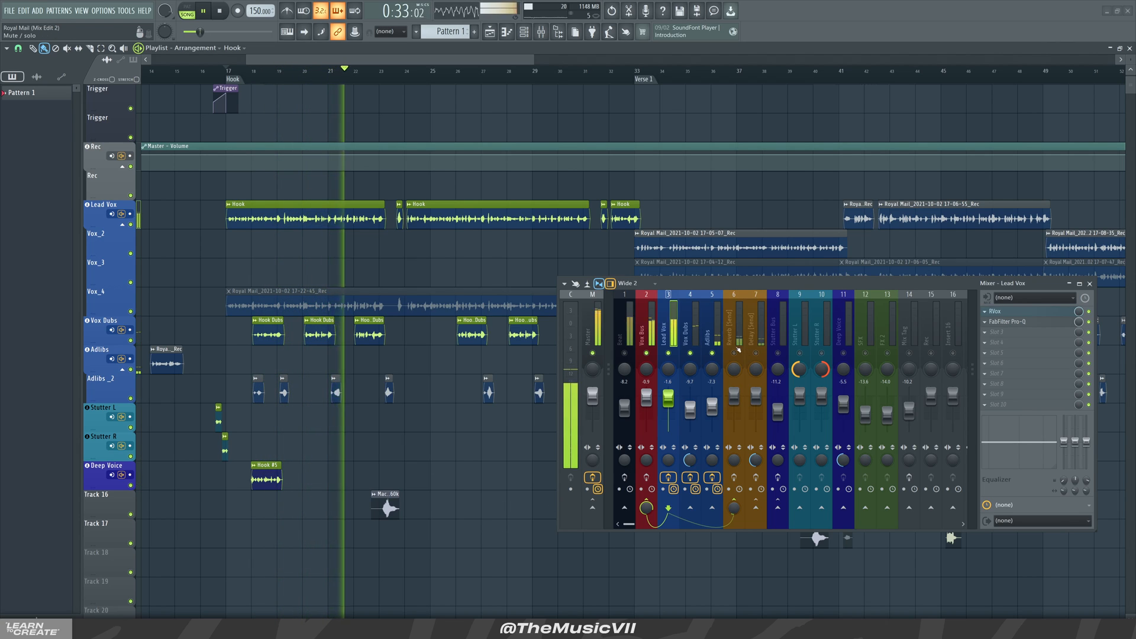
left_click(712, 331)
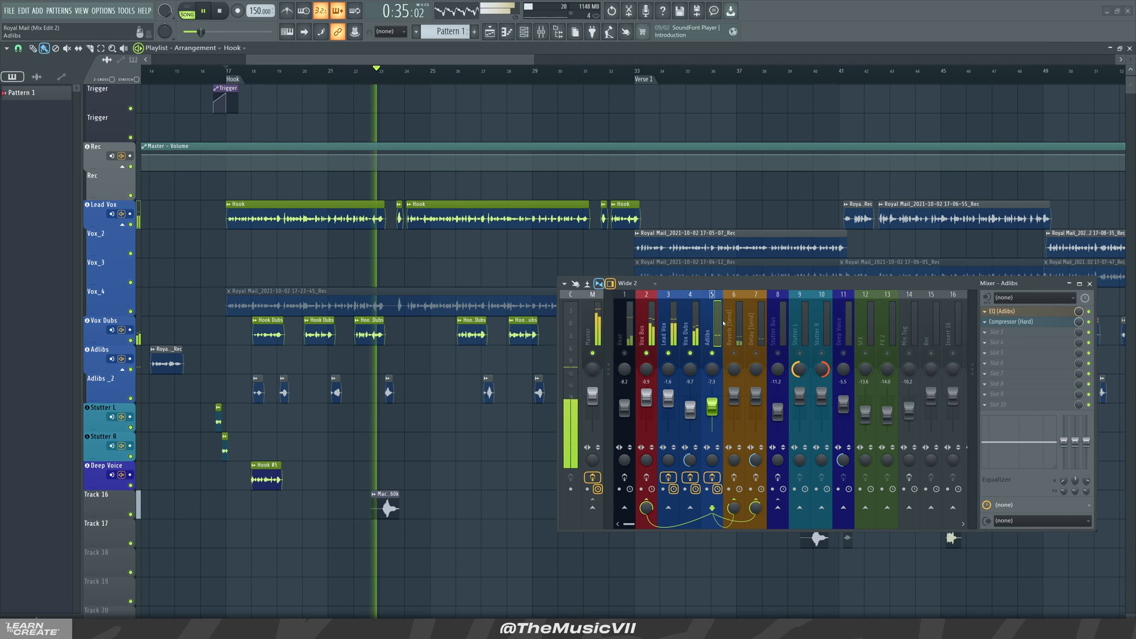
left_click(670, 320)
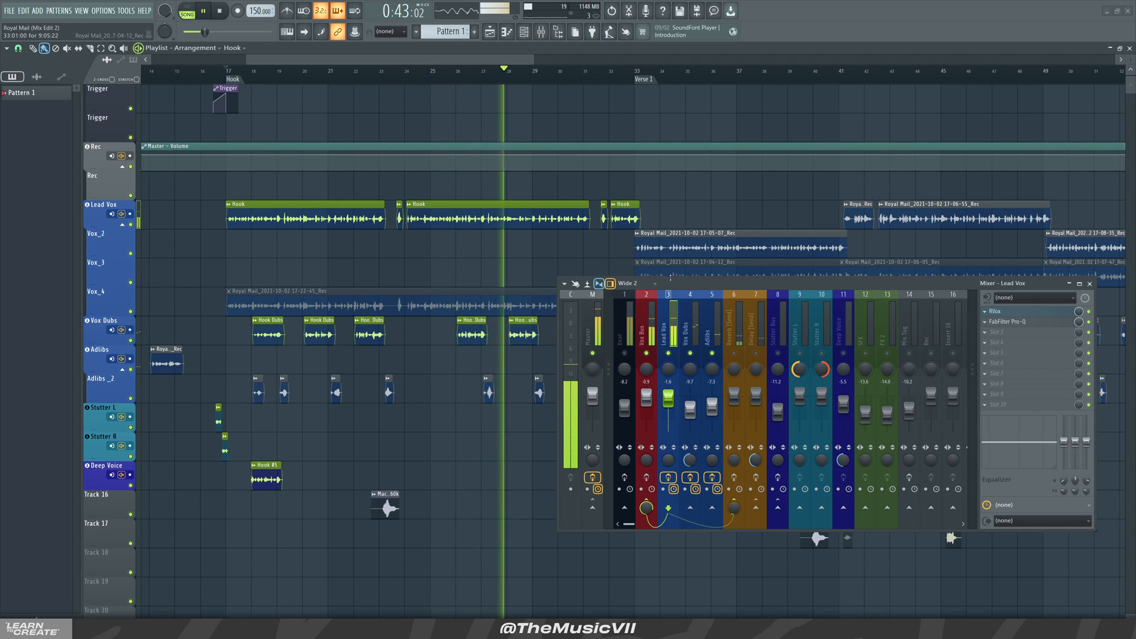
key("space")
Examine how the vocal tracks are routed, switching repeatedly between Lead Vox and Reverb [Send] in the mixer.
left_click(690, 329)
key("Right")
left_click(730, 331)
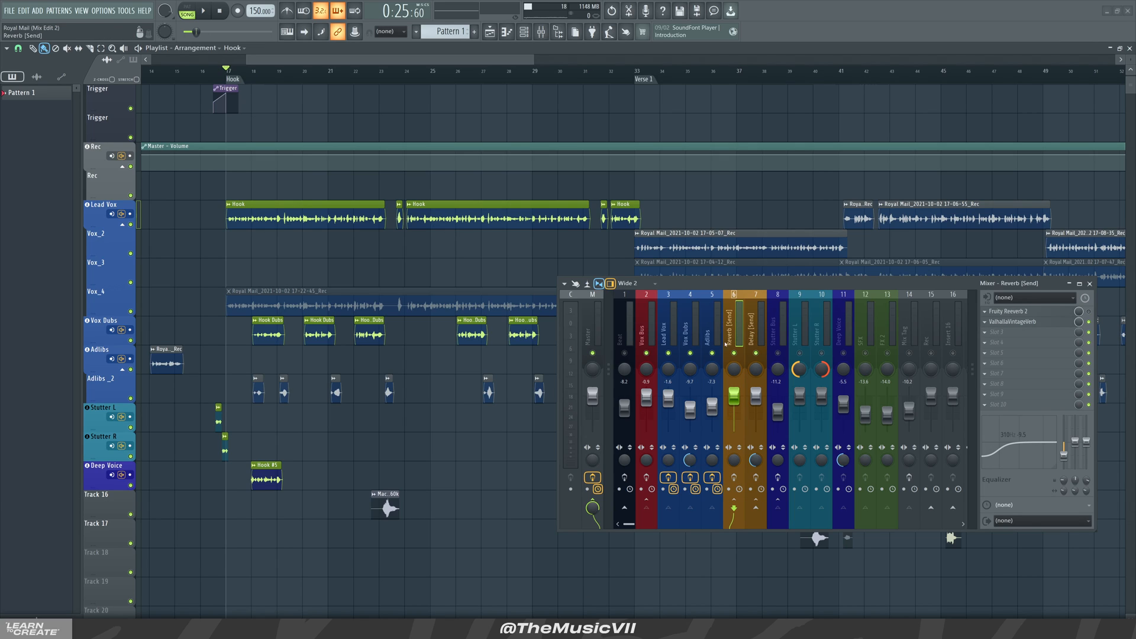
left_click(669, 334)
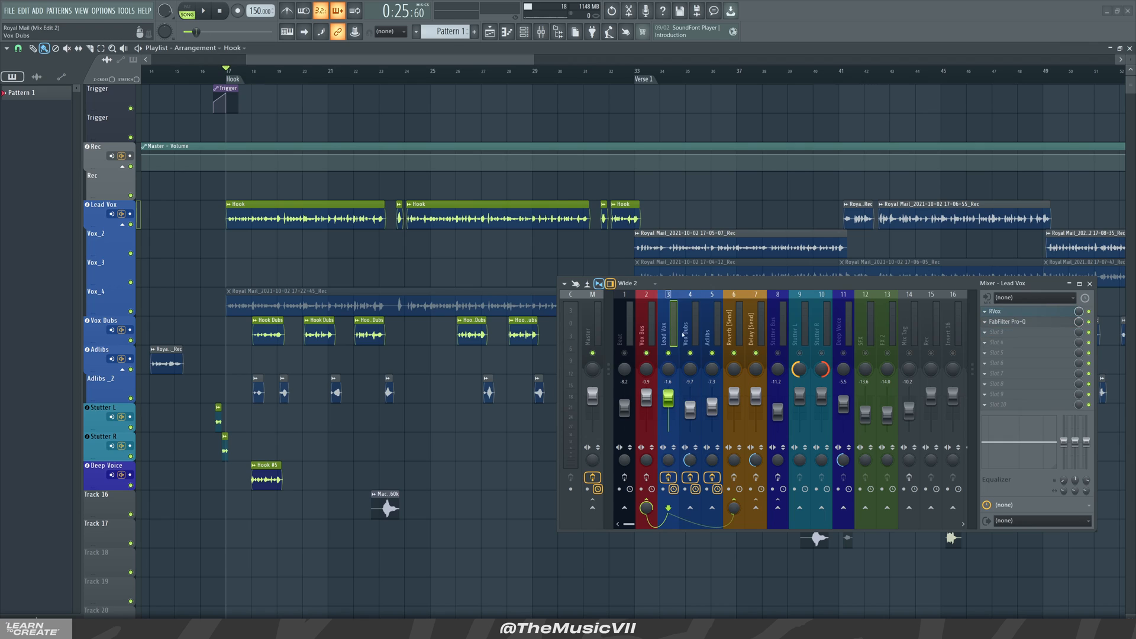
left_click(731, 331)
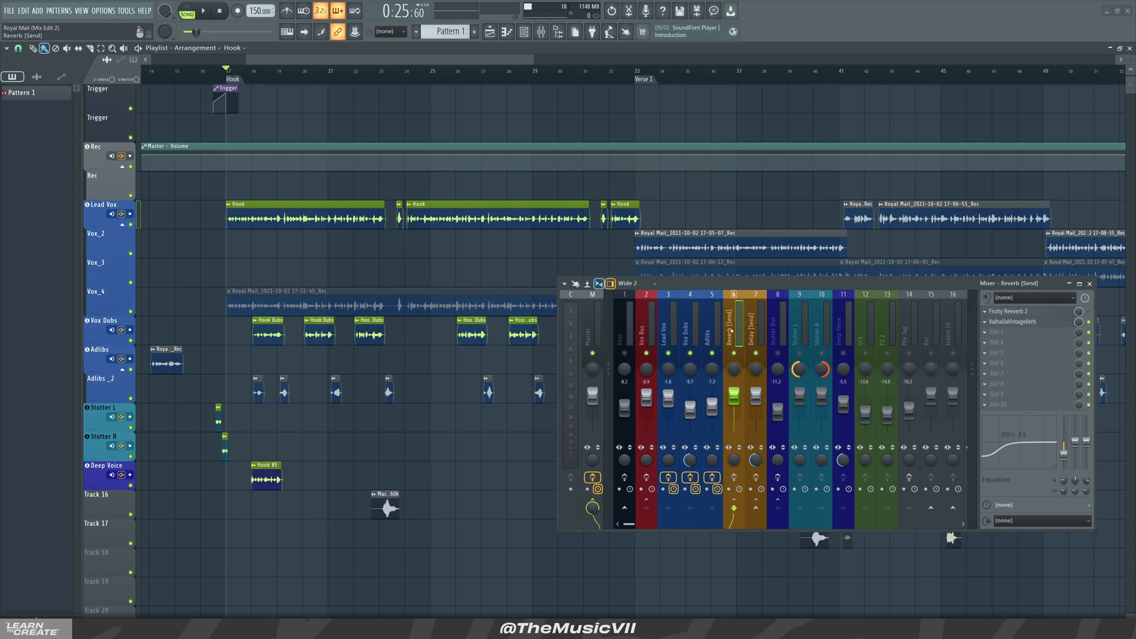
left_click(674, 334)
left_click(731, 327)
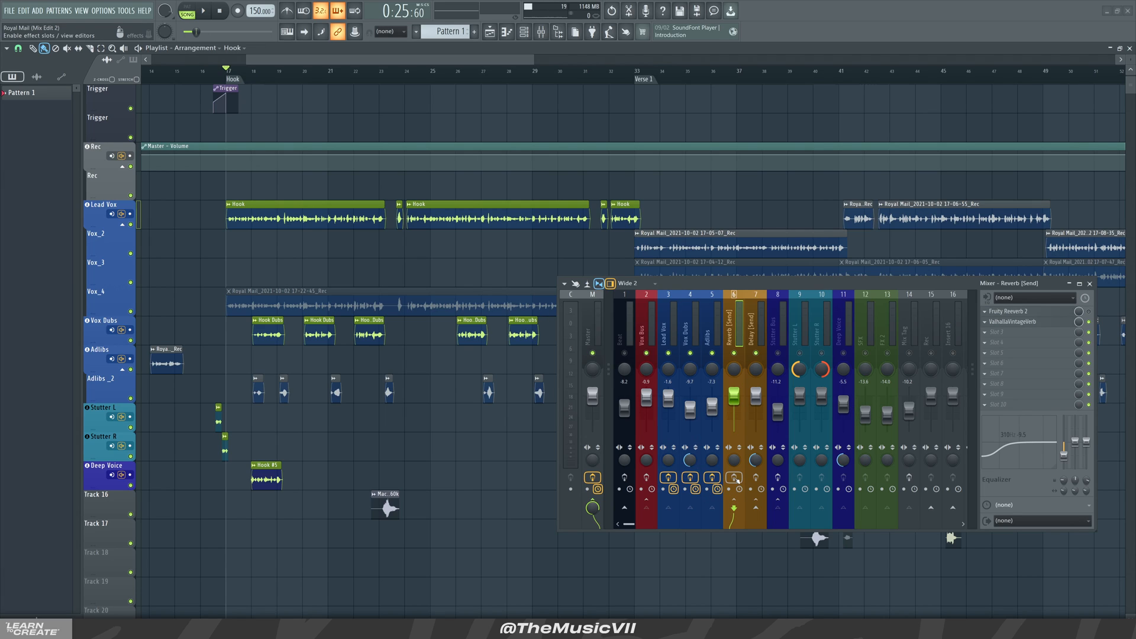
left_click(676, 340)
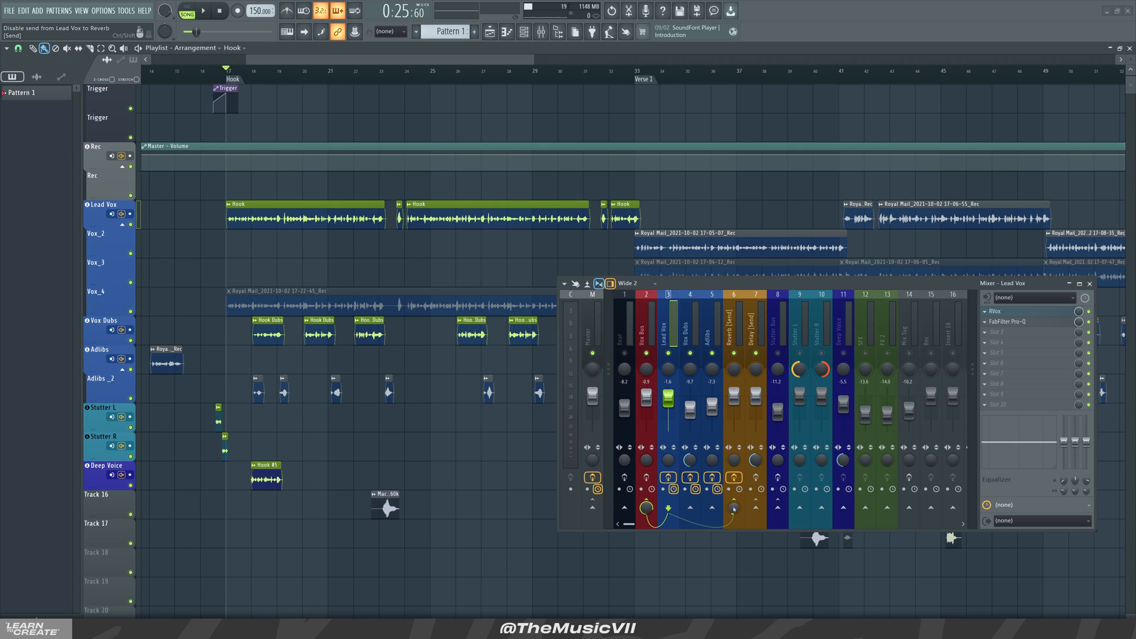
Select Reverb [Send], play the hook to hear the vocals with reverb, and stop playback with Vox Dubs selected.
left_click(736, 334)
key("space")
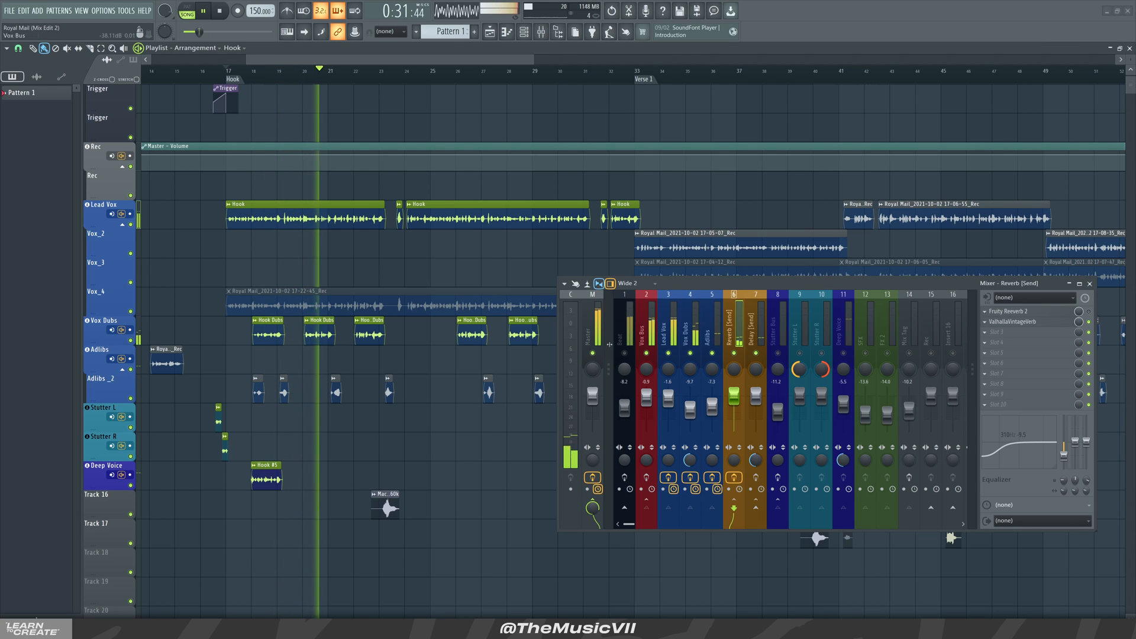
left_click(690, 333)
key("space")
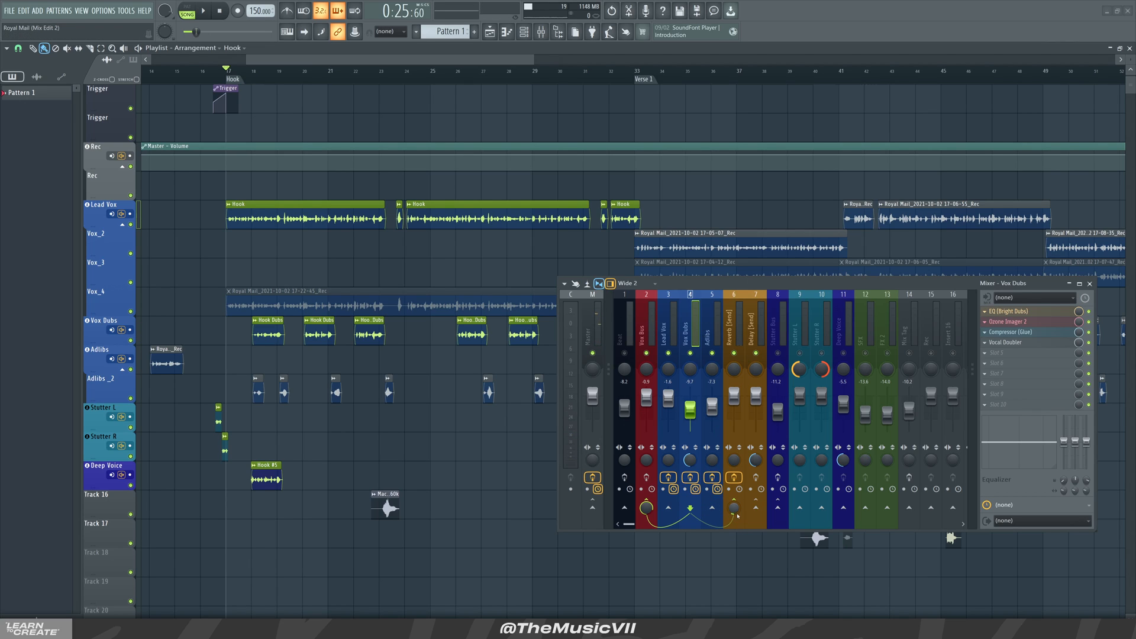
Check the reverb routing of Adlibs and Lead Vox, and open ValhallaVintageVerb on Reverb [Send].
left_click(717, 334)
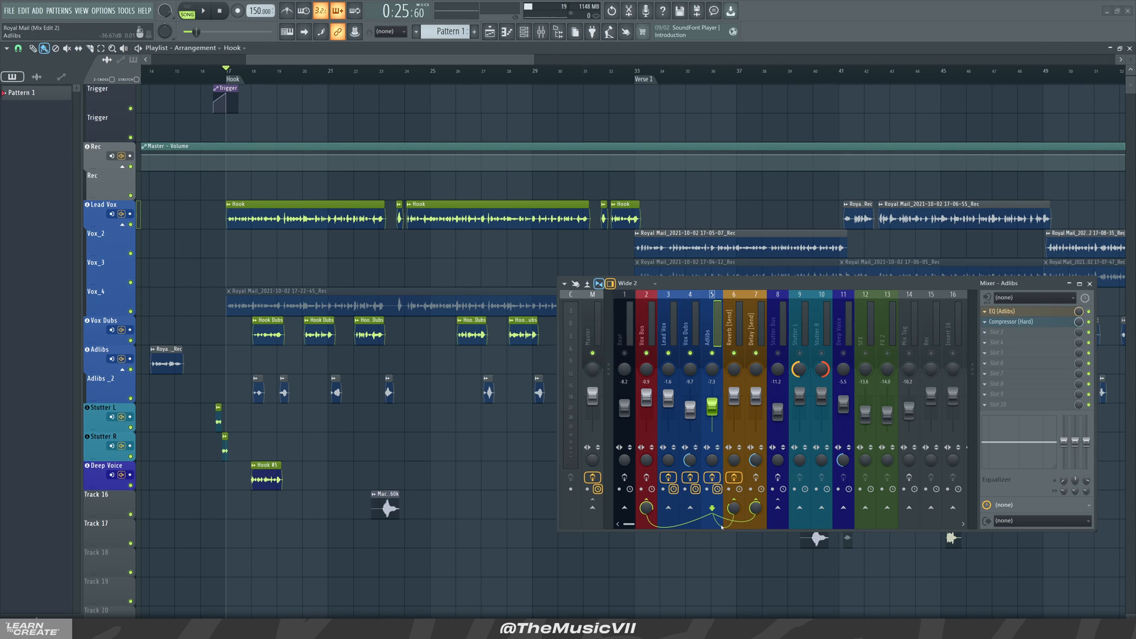
left_click(662, 332)
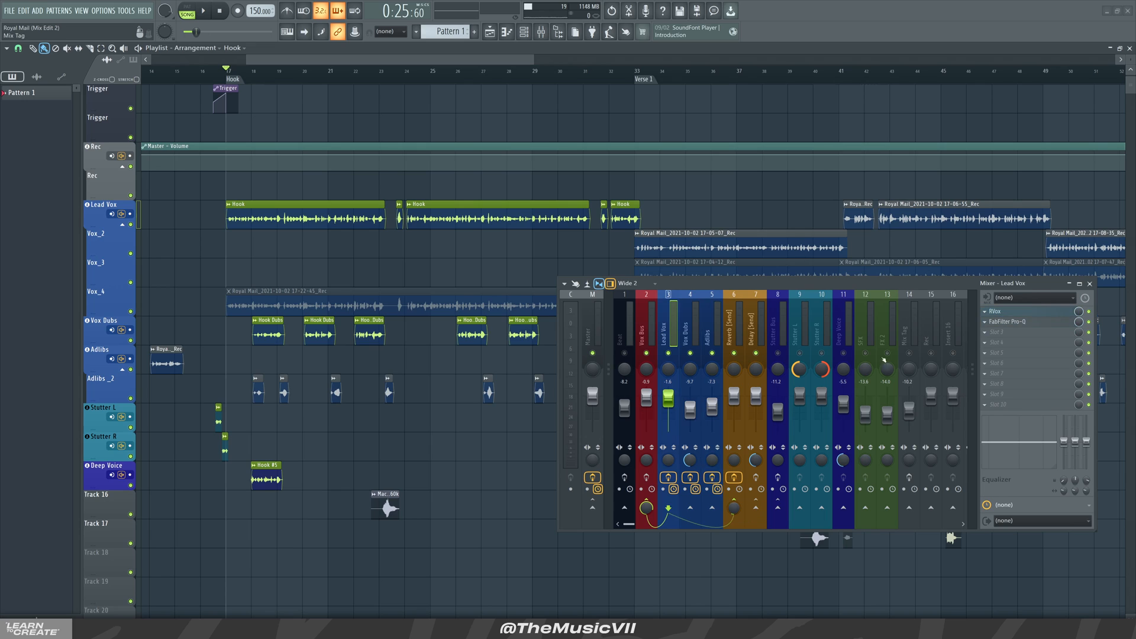
left_click(732, 336)
left_click(1007, 322)
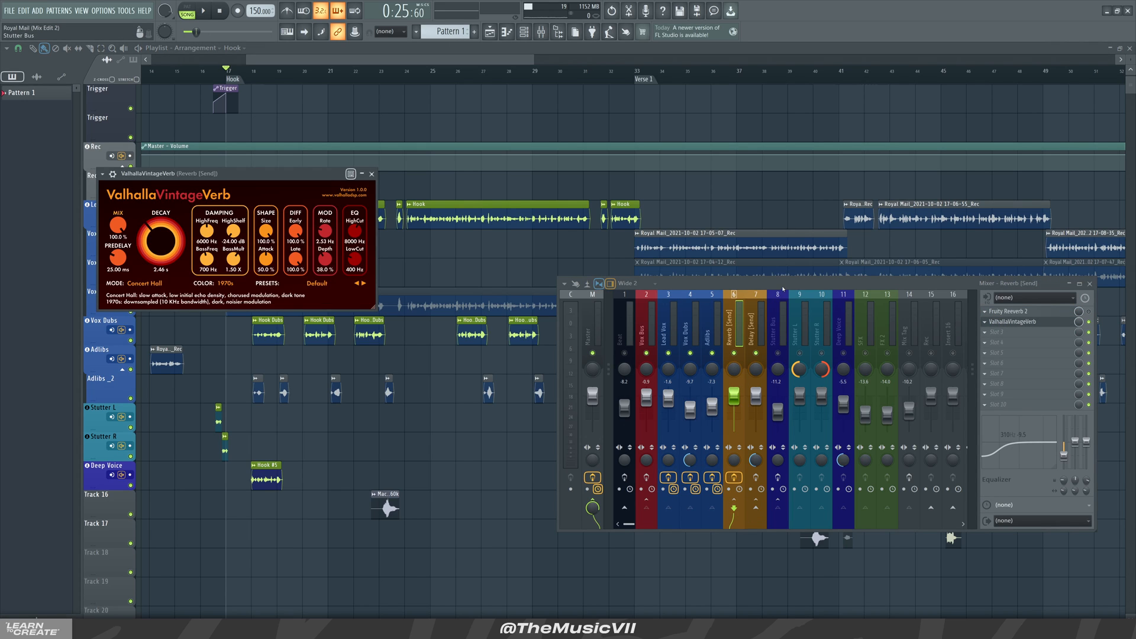
Move the mixer clear of the reverb window and play the hook, comparing Vox Dubs with Reverb [Send] before stopping.
left_click_drag(782, 289, 809, 248)
key("space")
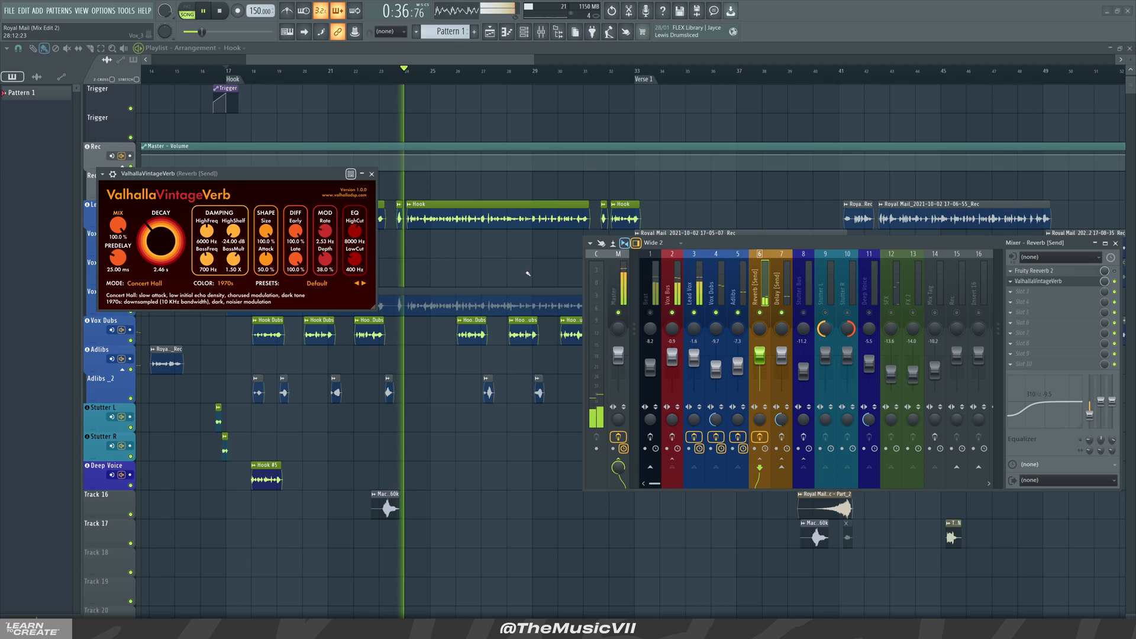
left_click(721, 286)
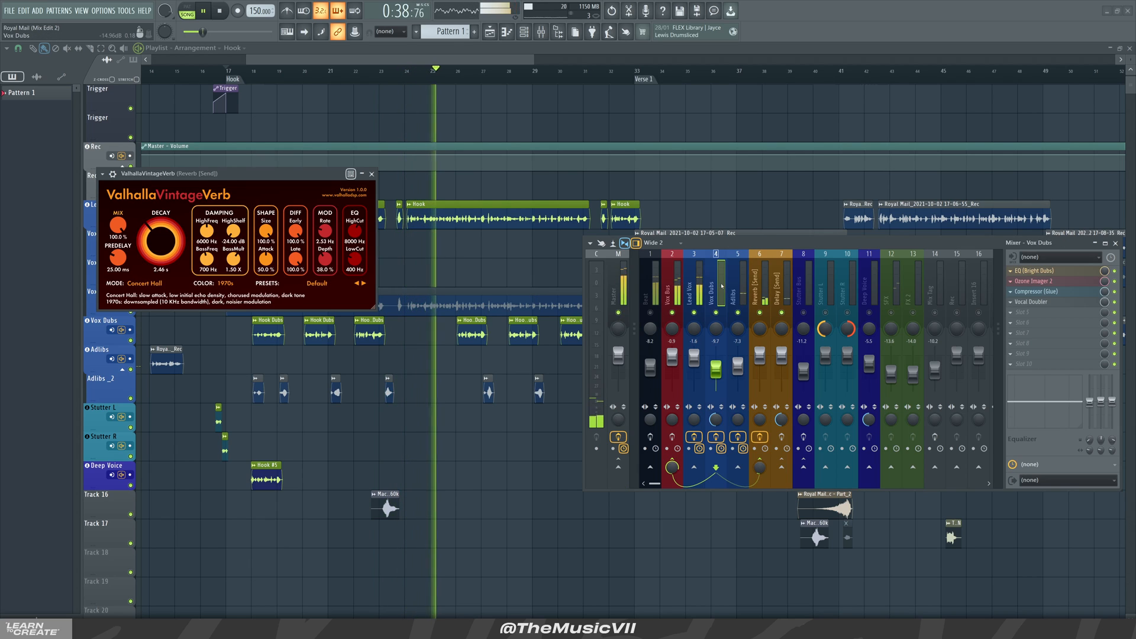
left_click(760, 299)
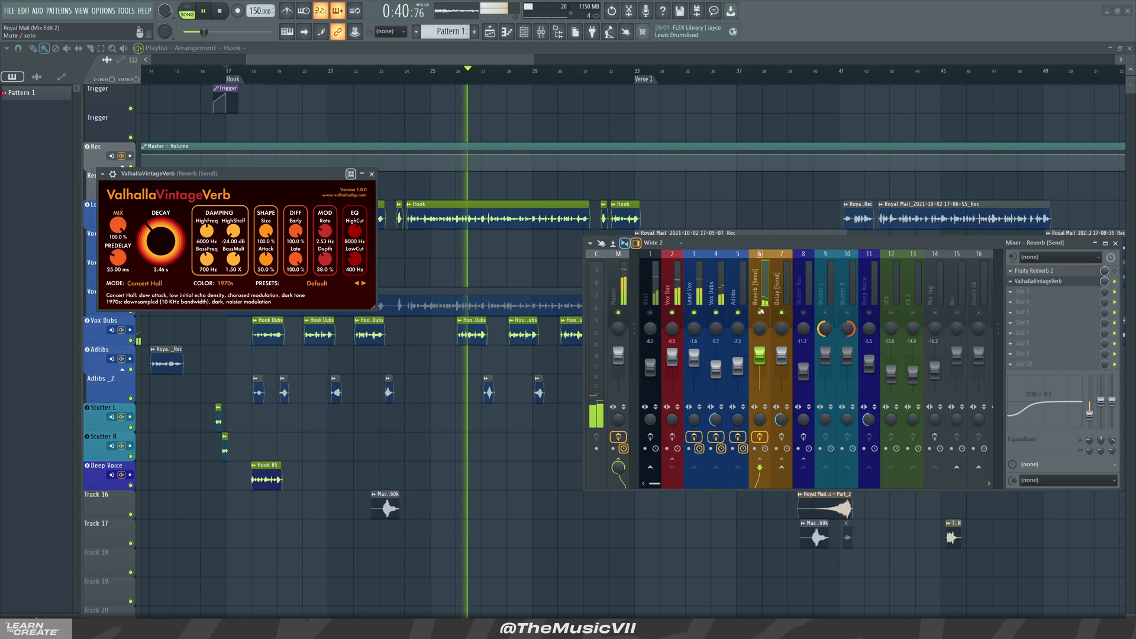
key("space")
Select Delay [Send] and inspect the send routing of Lead Vox, Vox Dubs and Adlibs.
left_click(772, 289)
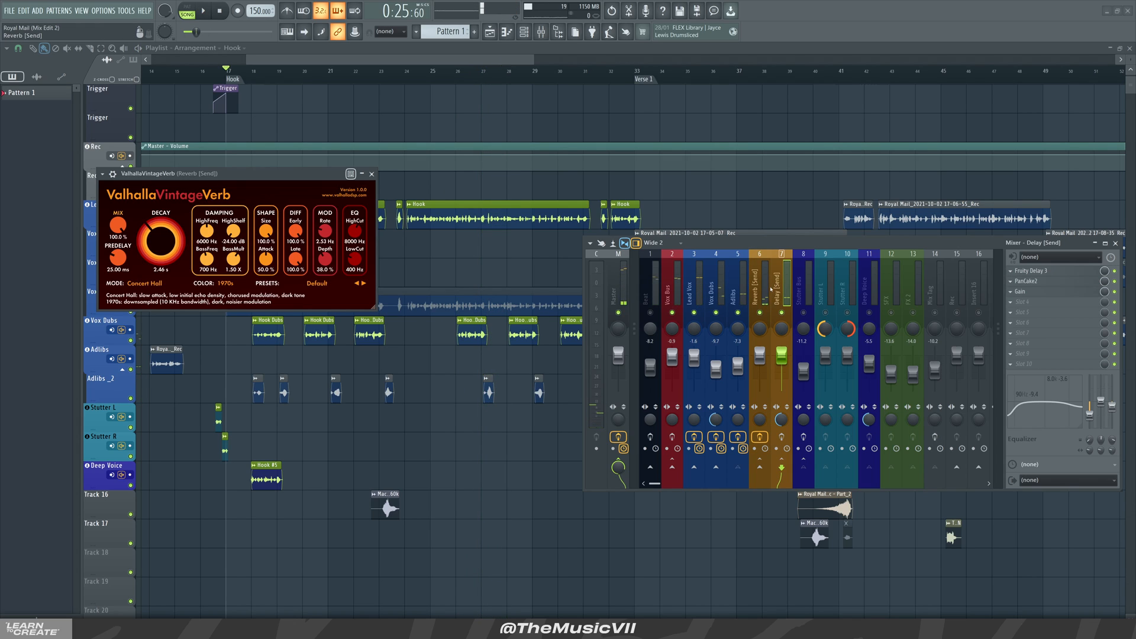
left_click(704, 296)
left_click(718, 297)
left_click(734, 299)
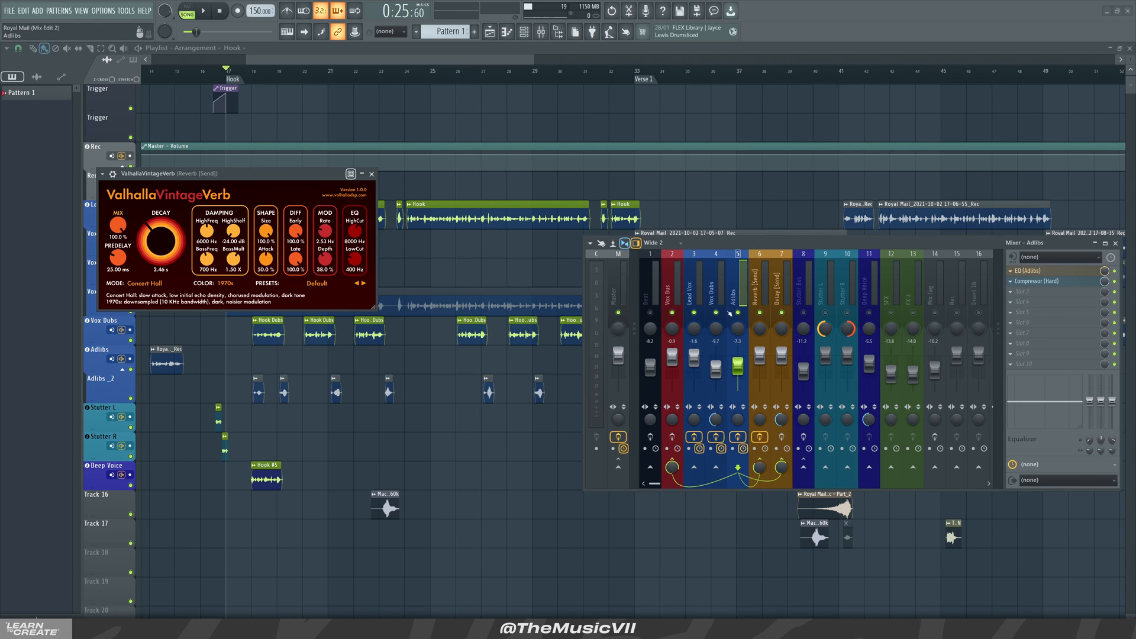
Close ValhallaVintageVerb and open Fruity Delay 3 on the Delay [Send] track.
left_click(779, 280)
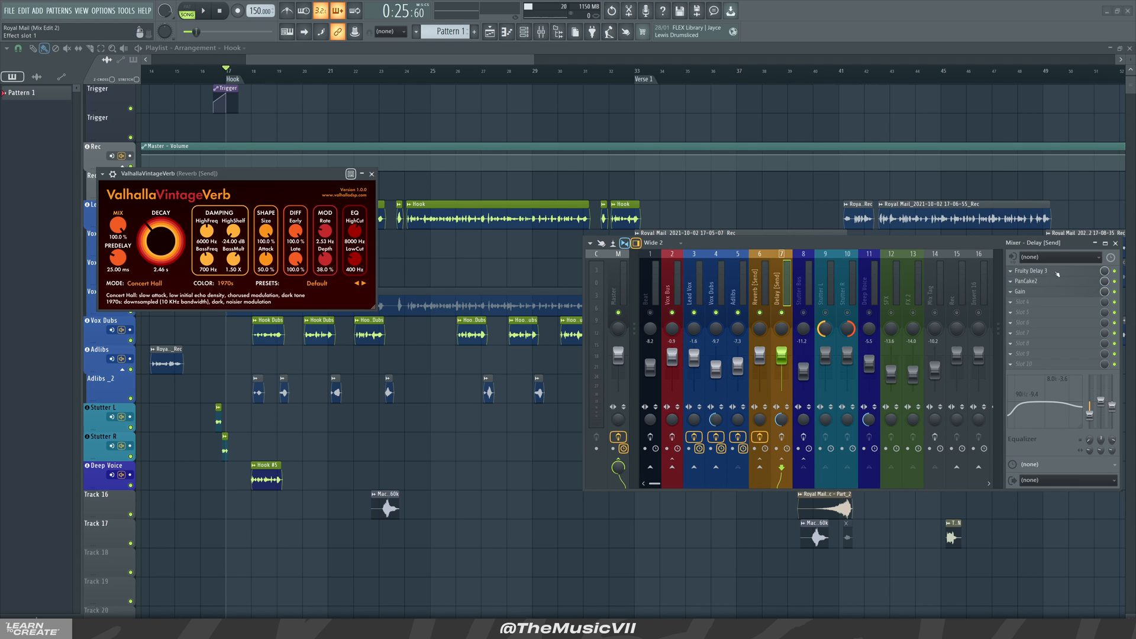
left_click(372, 174)
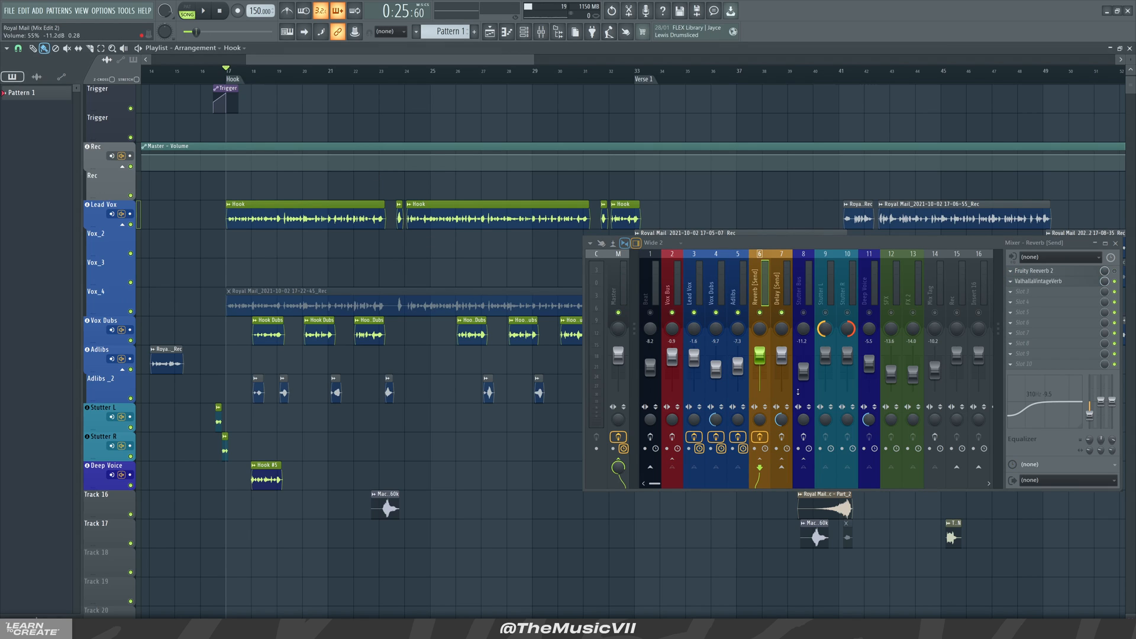
left_click(1048, 273)
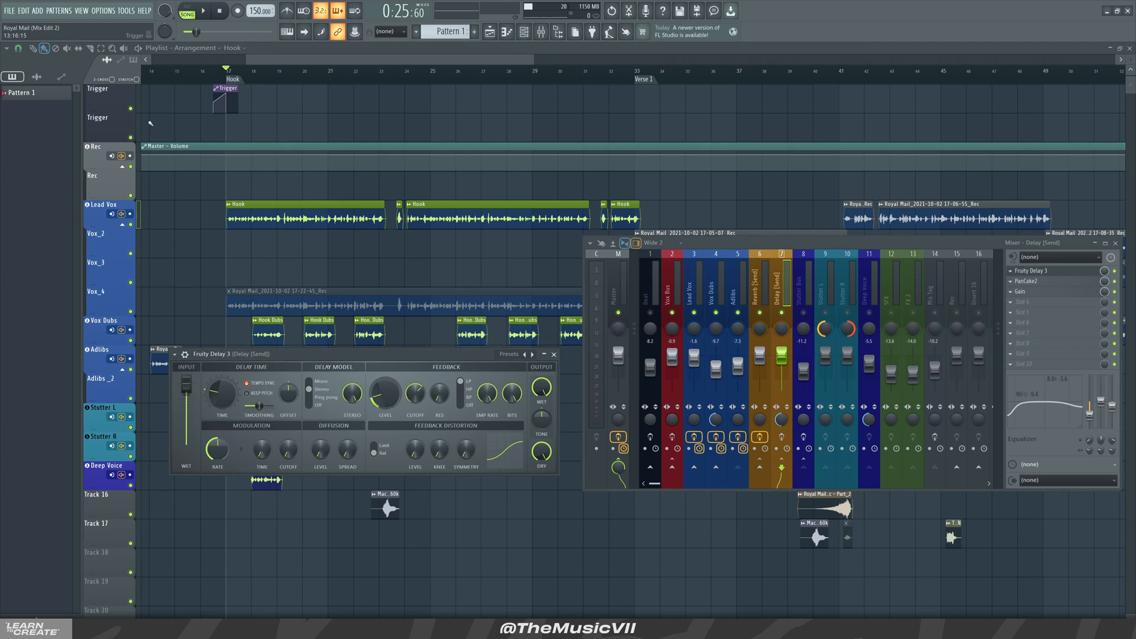
Move Fruity Delay 3 clear of the mixer and close it, and inspect and close PanCake2 and Gain on Delay [Send].
left_click_drag(391, 359, 365, 161)
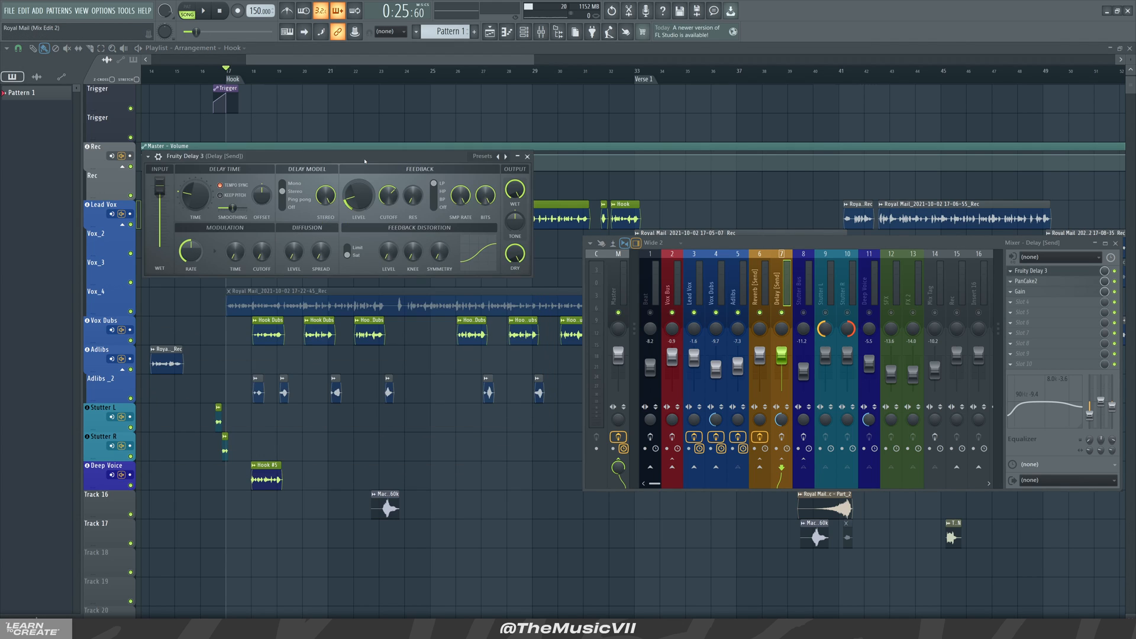
left_click(526, 156)
left_click(1065, 283)
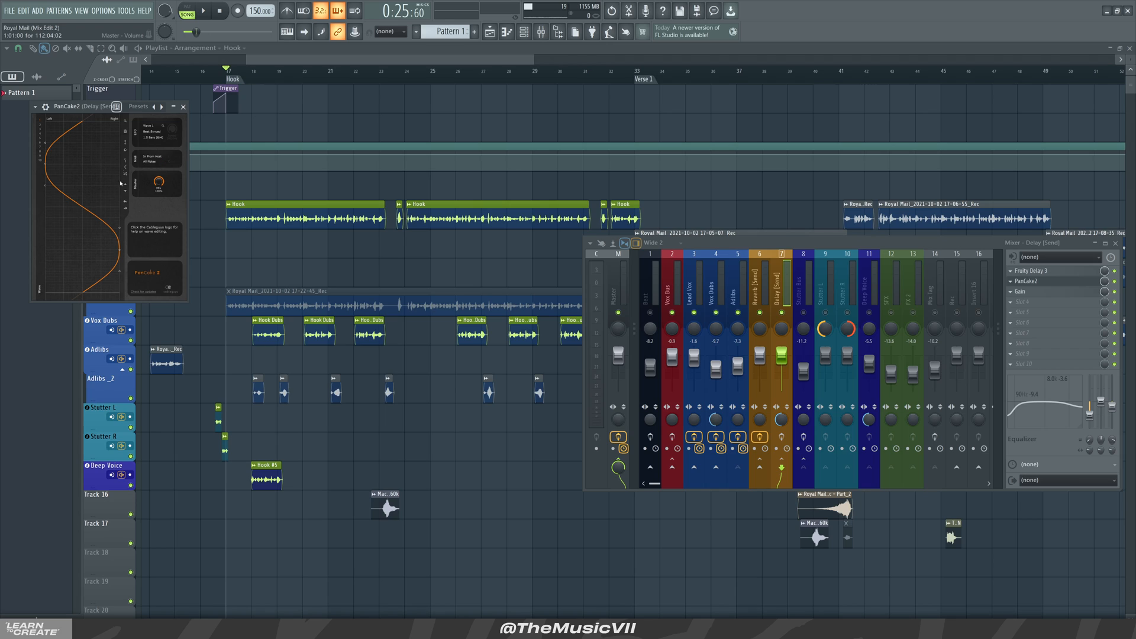
left_click(183, 107)
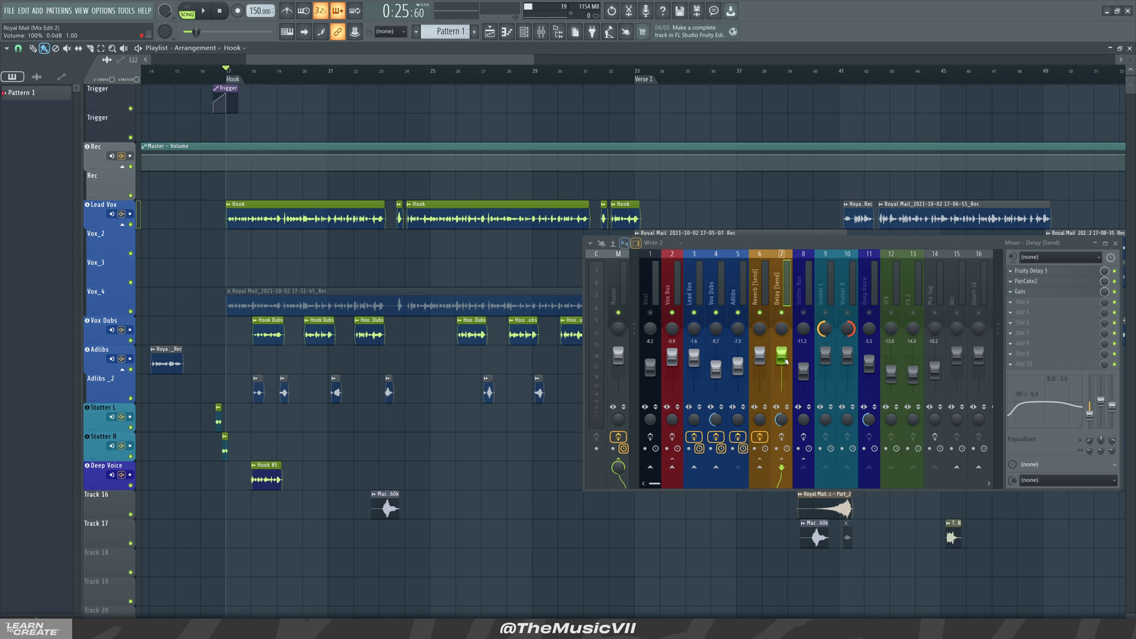
left_click(1042, 291)
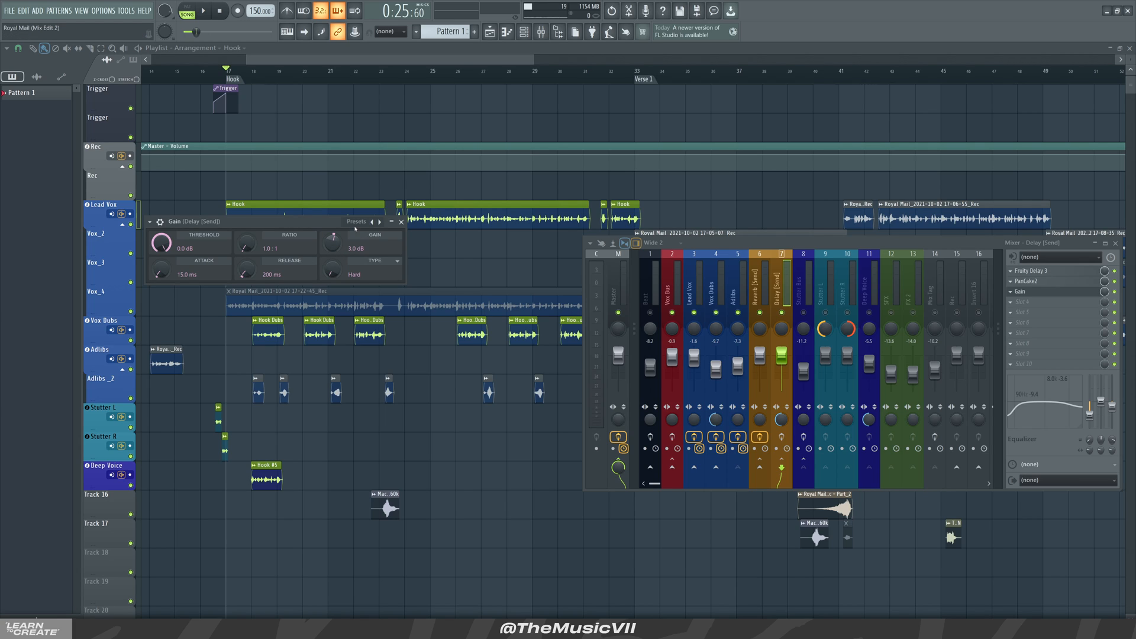
left_click(402, 222)
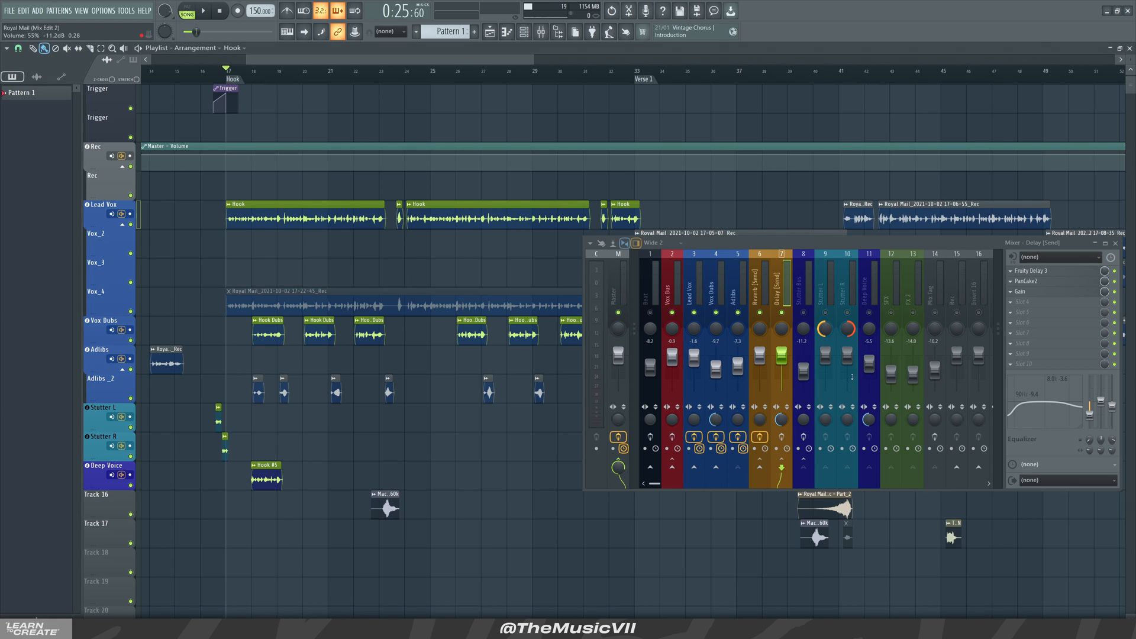
Check the send routing of Adlibs, return to Delay [Send], and play the hook twice while watching the channel meters.
key("Left")
key("Left")
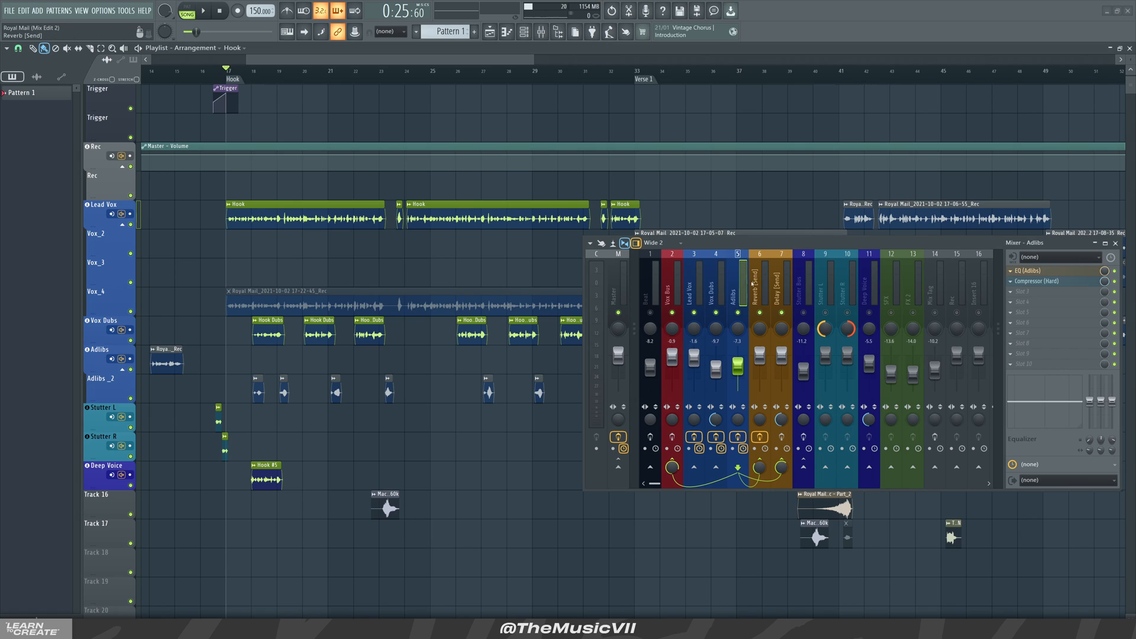
key("Right")
key("Right")
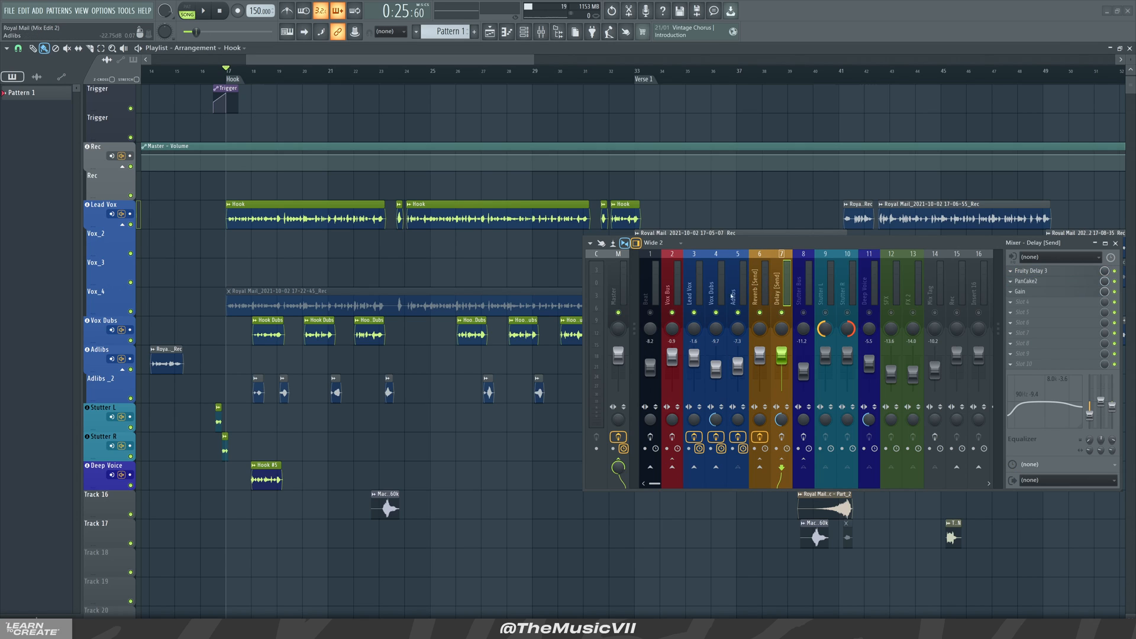
key("space")
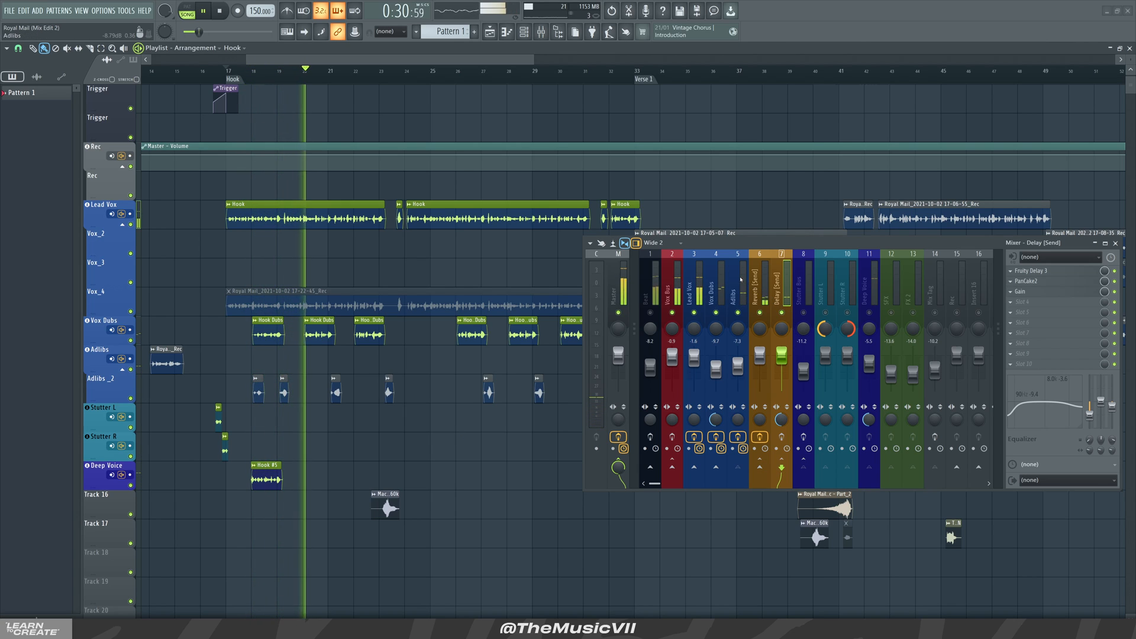
key("space")
key("space")
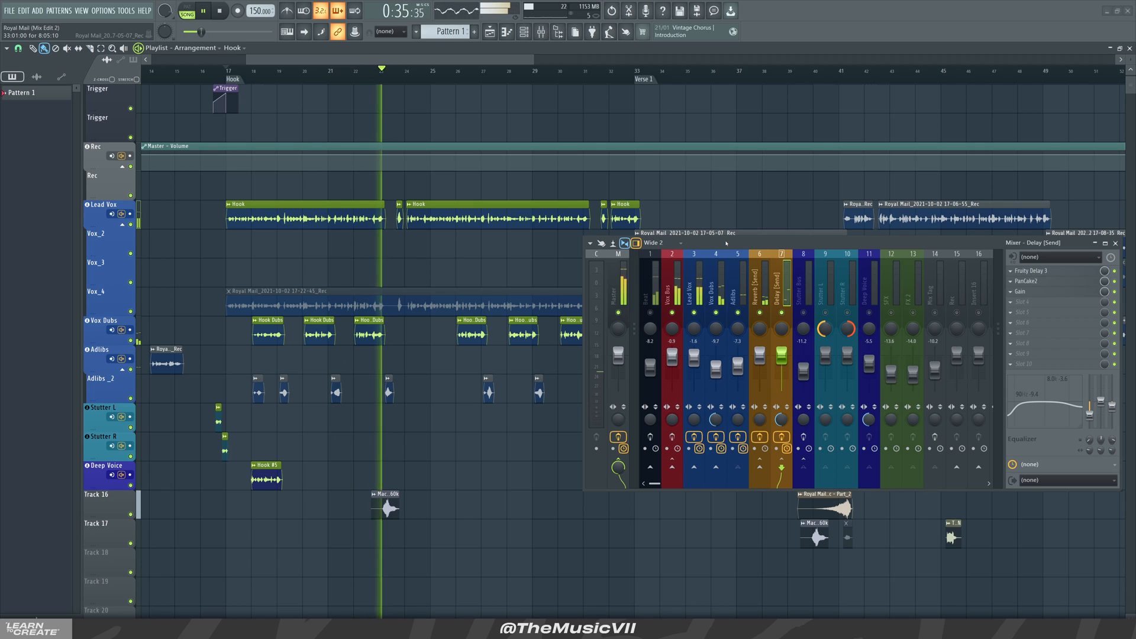
Audition the vocals with their delay from the Verse 1 marker and stop playback.
left_click(637, 77)
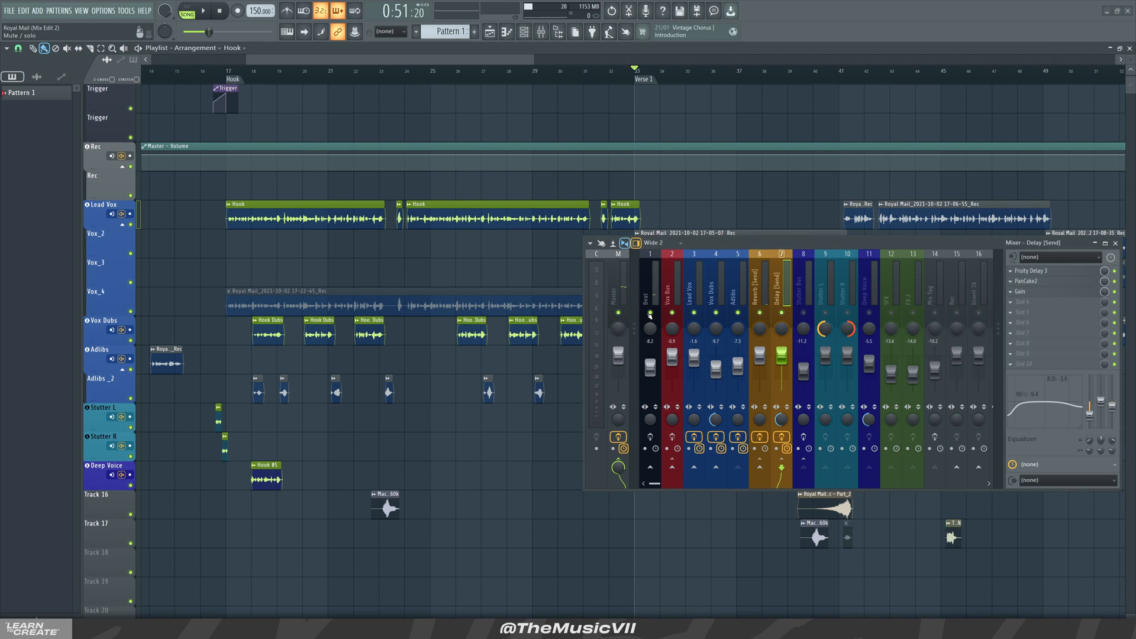
left_click_drag(534, 60, 757, 59)
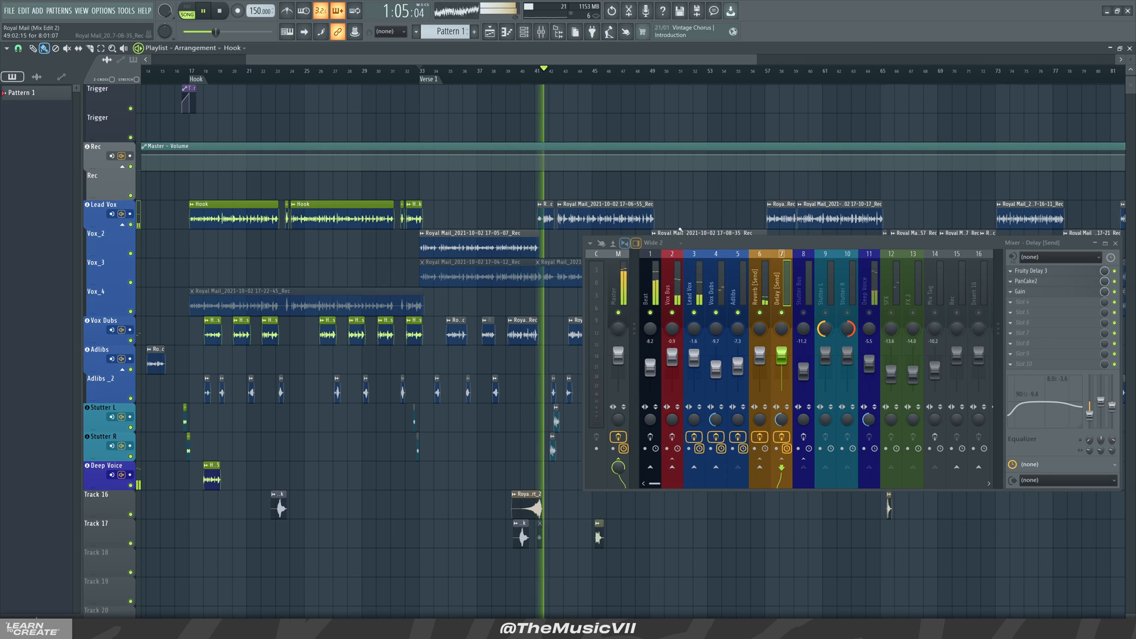
key("space")
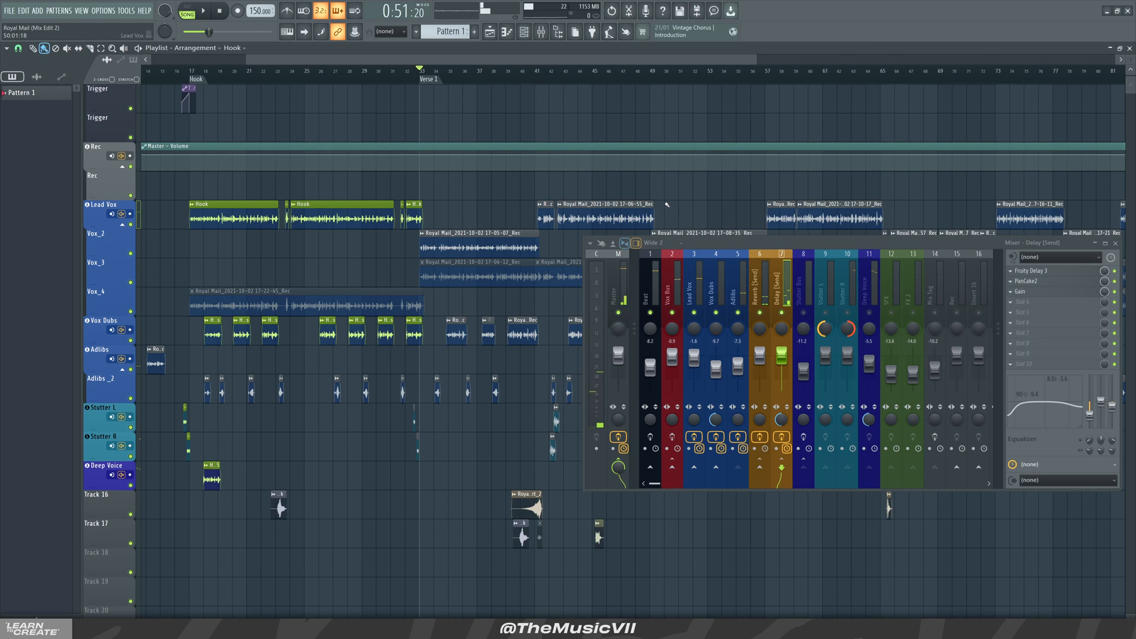
Inspect the effects and routing of Vox Bus, Stutter Bus, SFX, Stutter L and Stutter R in the mixer.
left_click(671, 293)
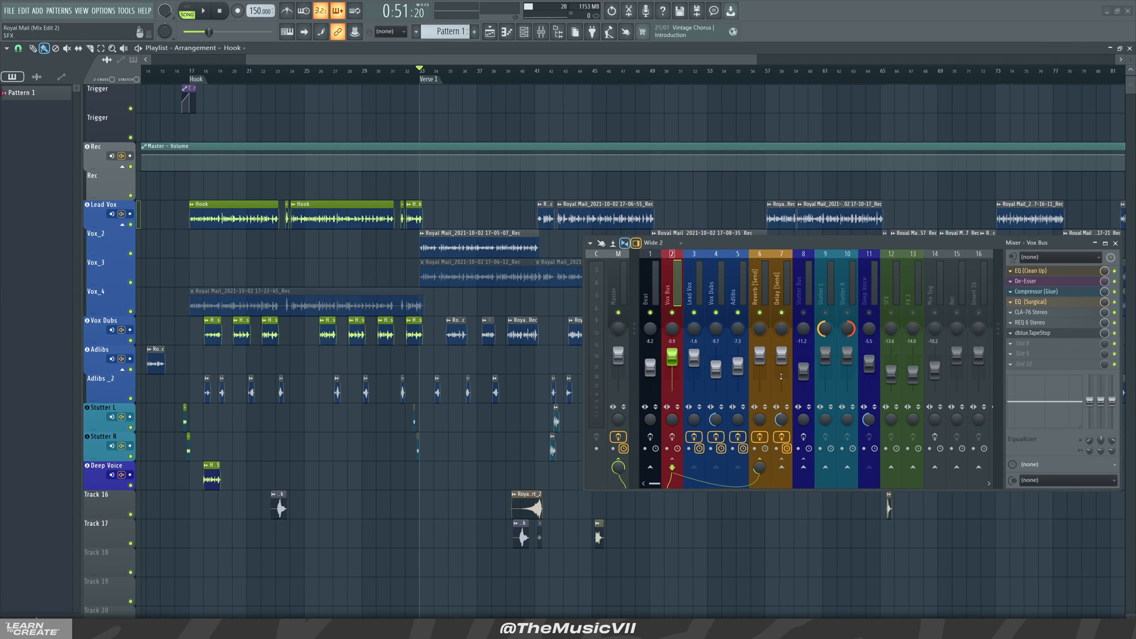
left_click(810, 311)
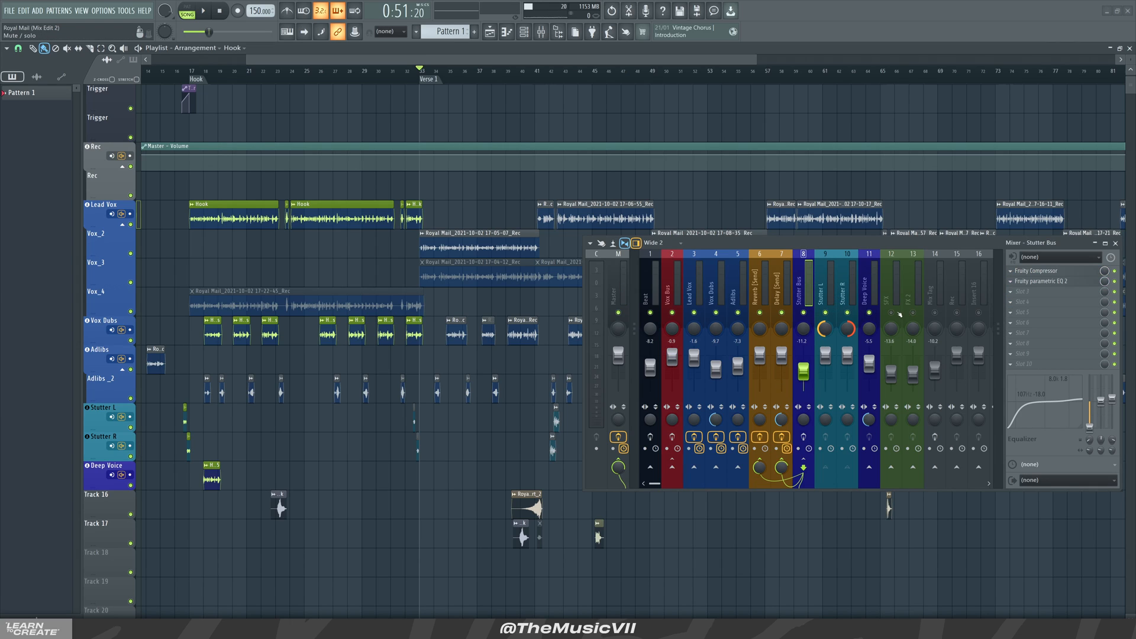
left_click(903, 292)
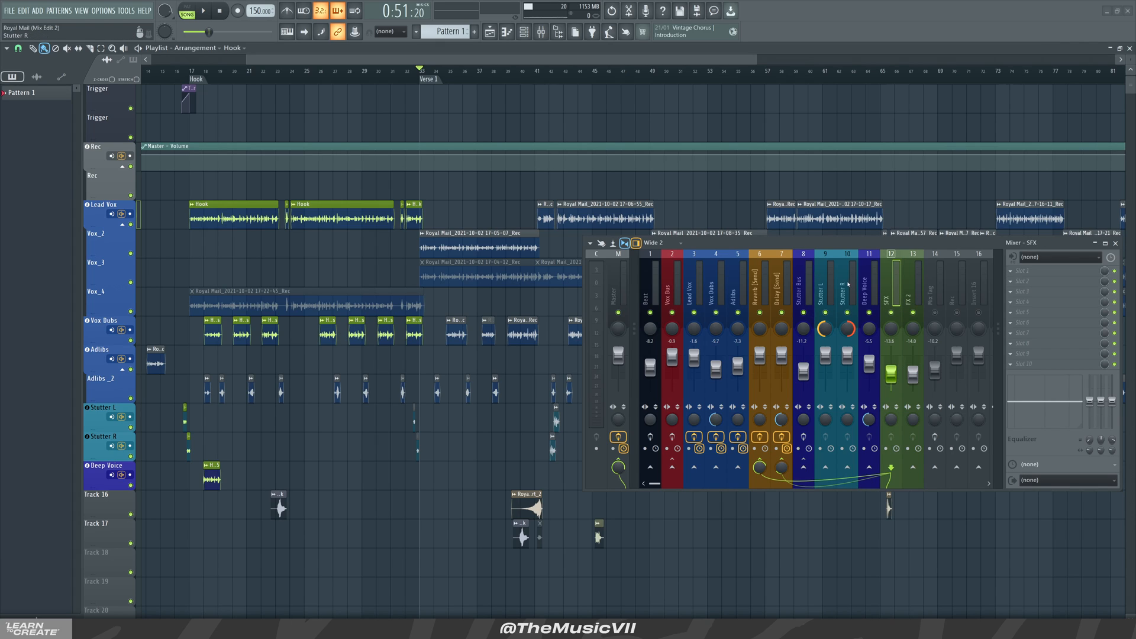
left_click(817, 291)
left_click(839, 290)
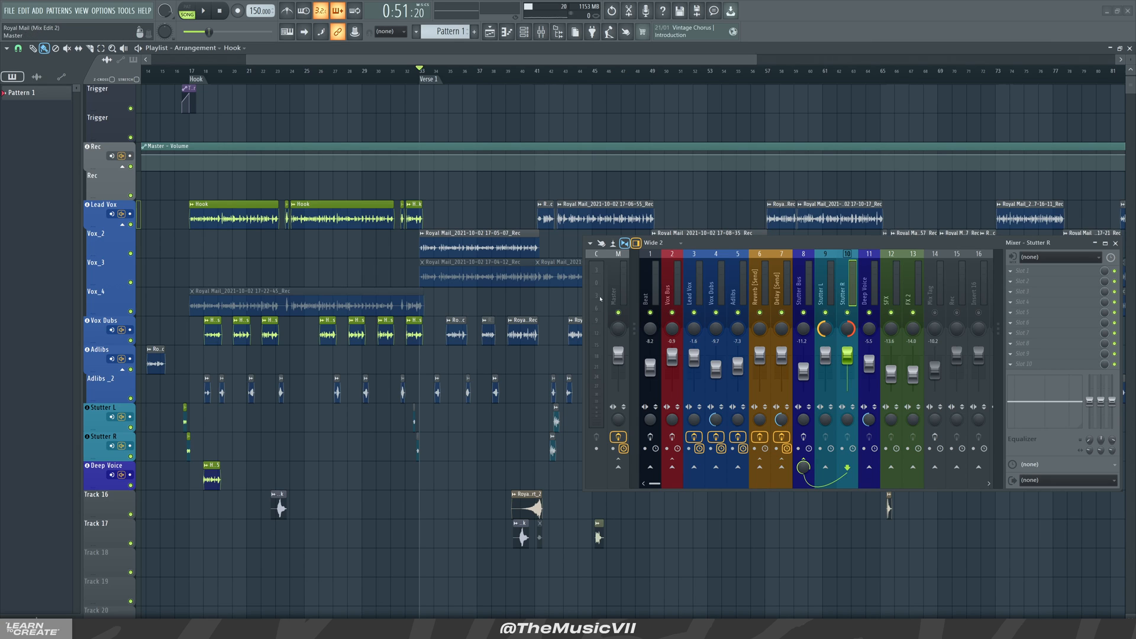
Locate the Stutter L and Stutter R clips around the Hook marker, select Stutter Bus and play the passage.
scroll(467, 310, "down", 3)
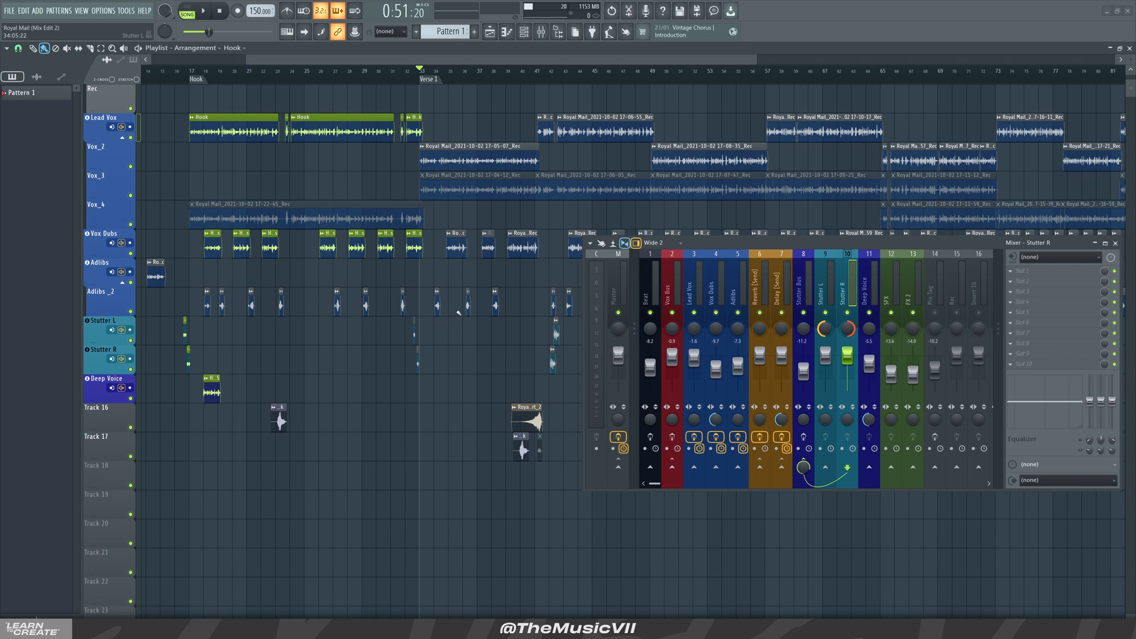
scroll(490, 320, "up", 2)
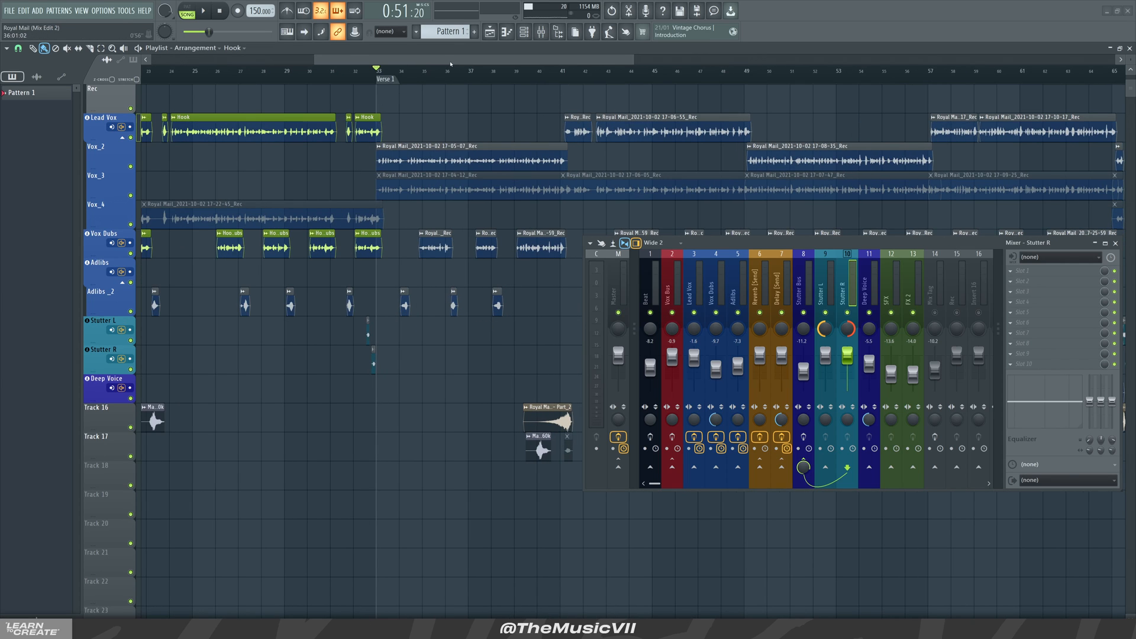
scroll(450, 63, "left", 5)
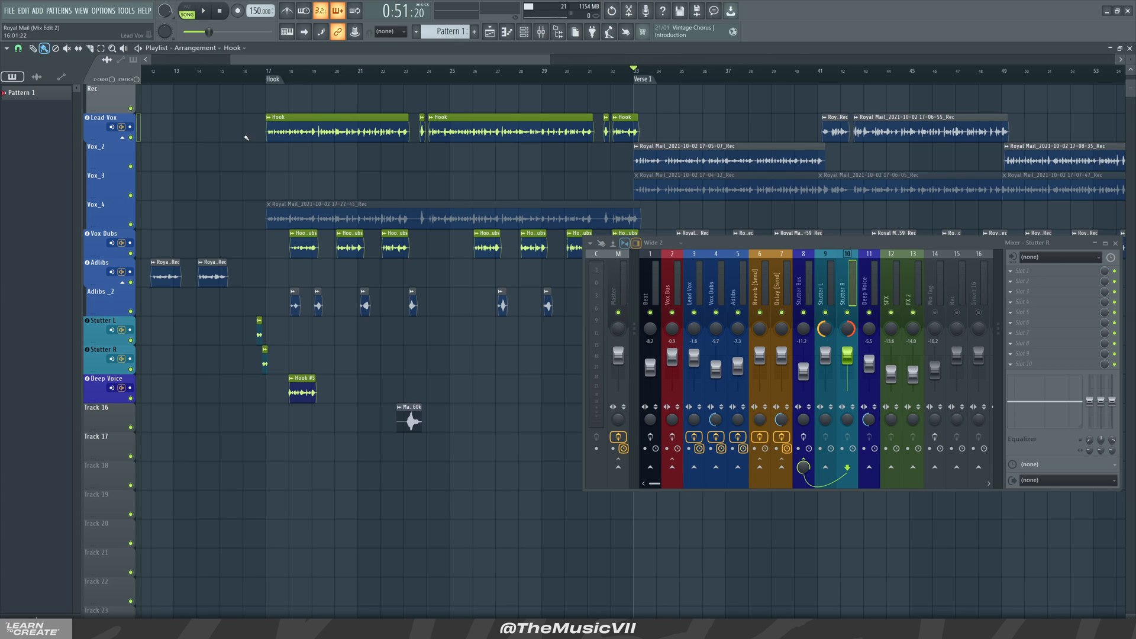
scroll(278, 264, "up", 4)
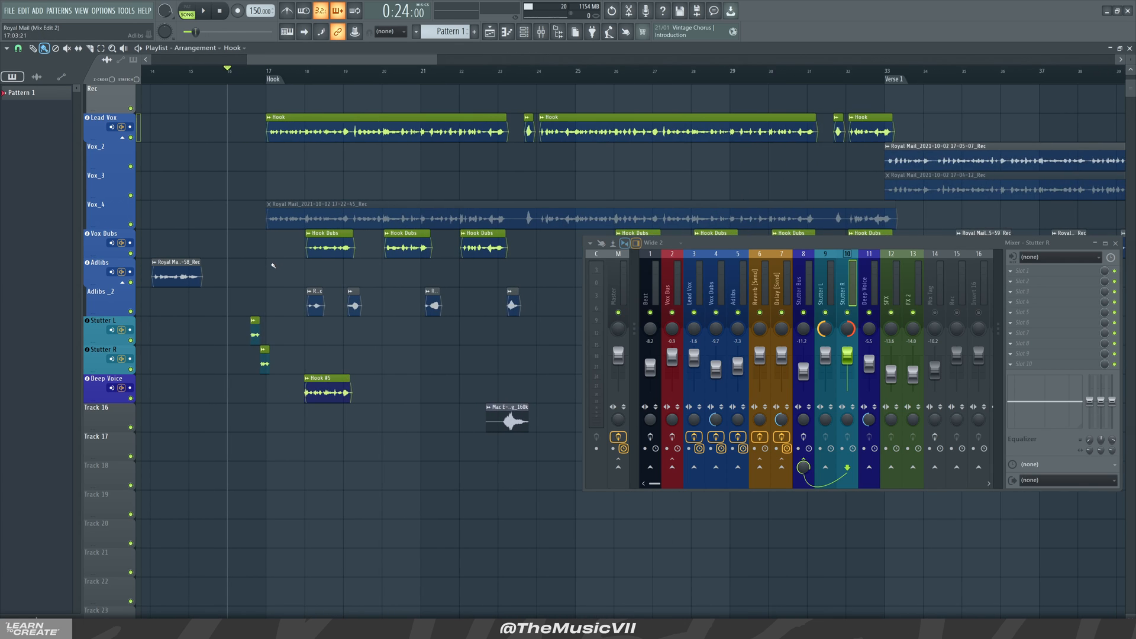
scroll(259, 251, "up", 2)
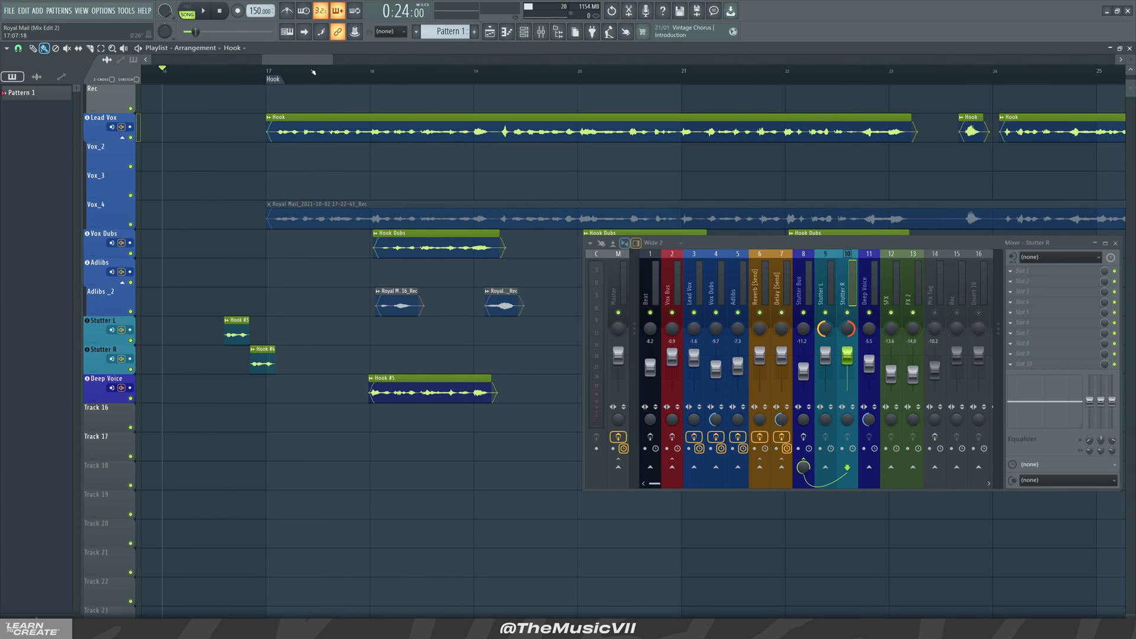
scroll(358, 336, "left", 3)
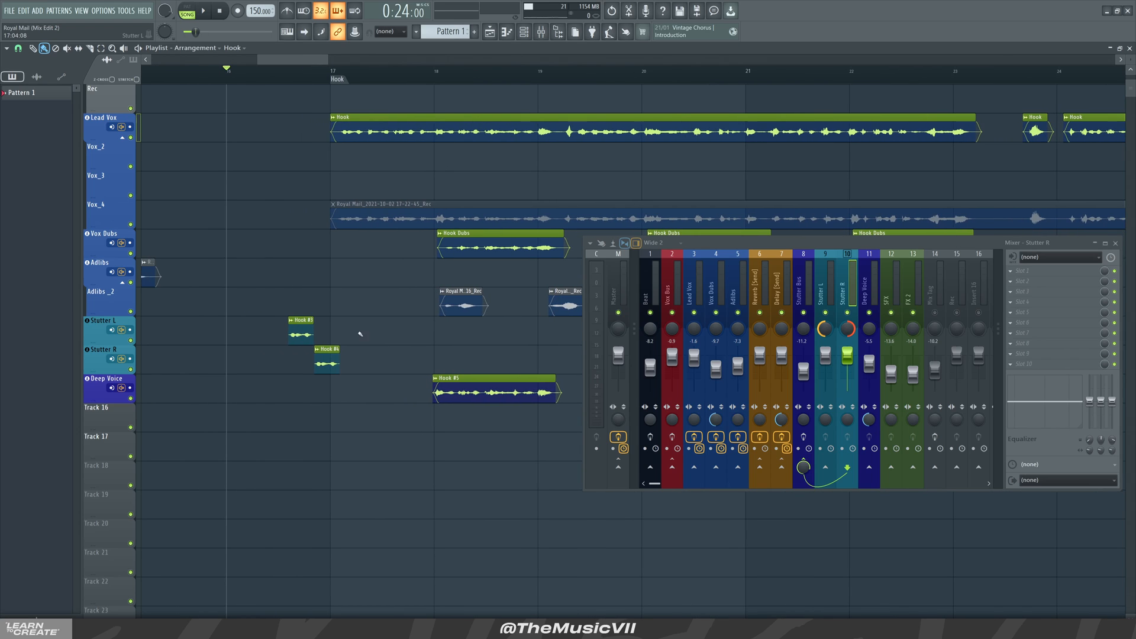
left_click(795, 277)
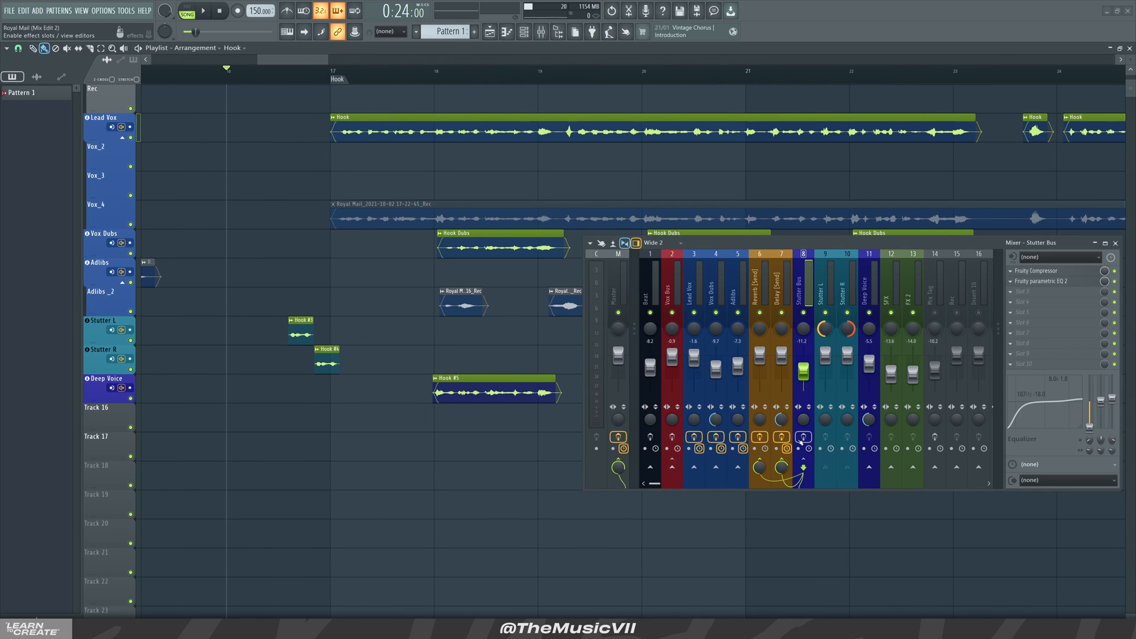
key("space")
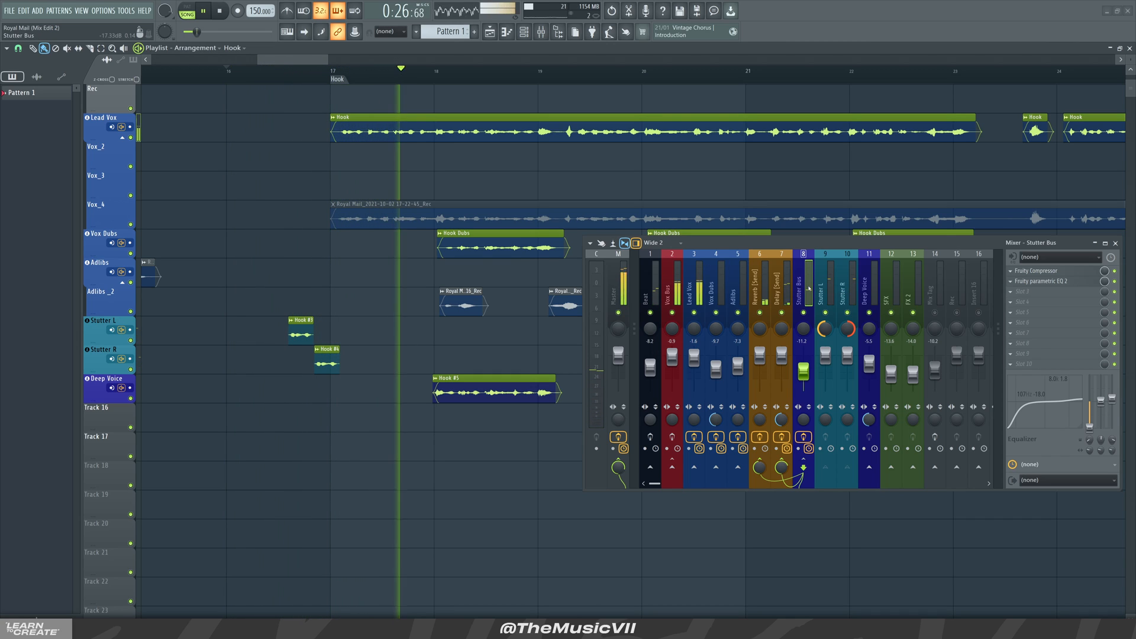
key("space")
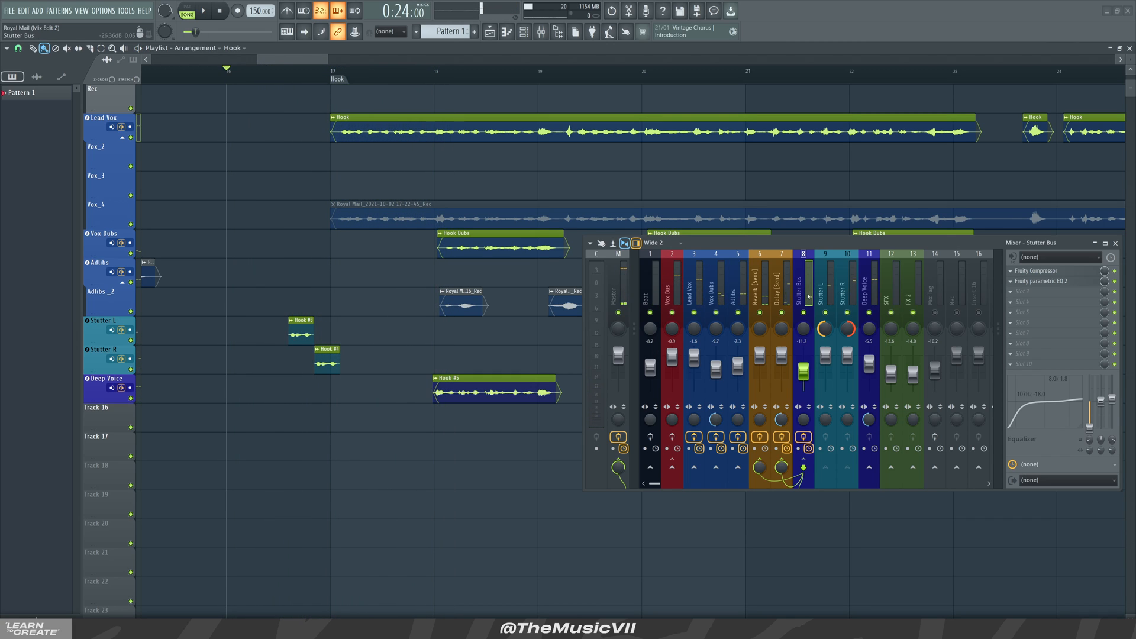
Open Fruity Compressor and Fruity parametric EQ 2 on Stutter Bus and audition the stutter through the EQ.
left_click(1045, 273)
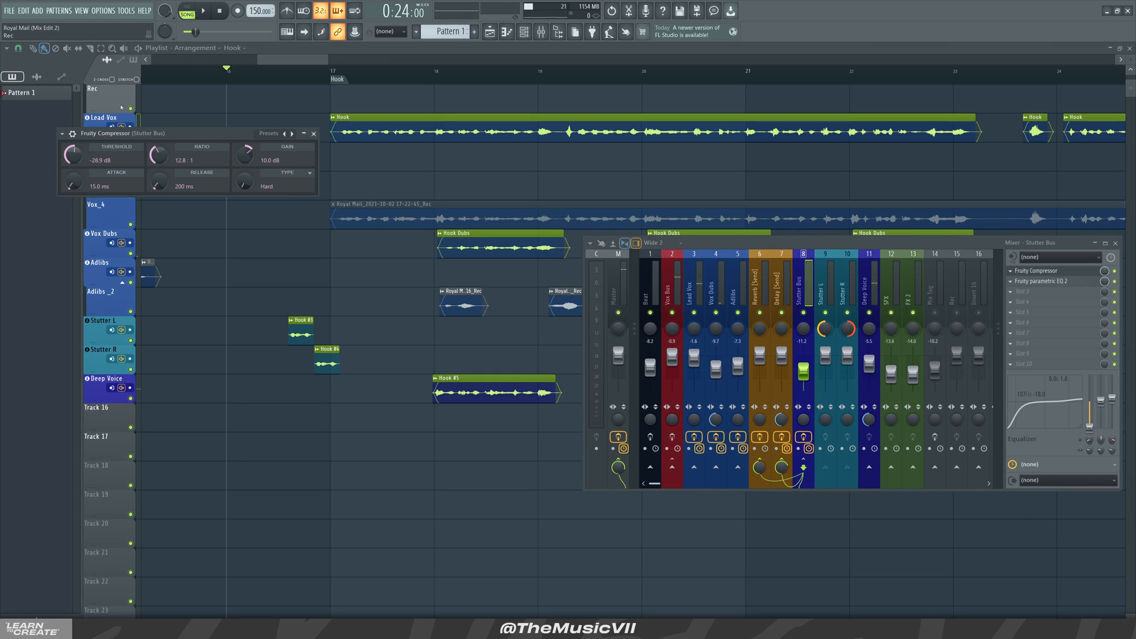
left_click_drag(148, 137, 241, 150)
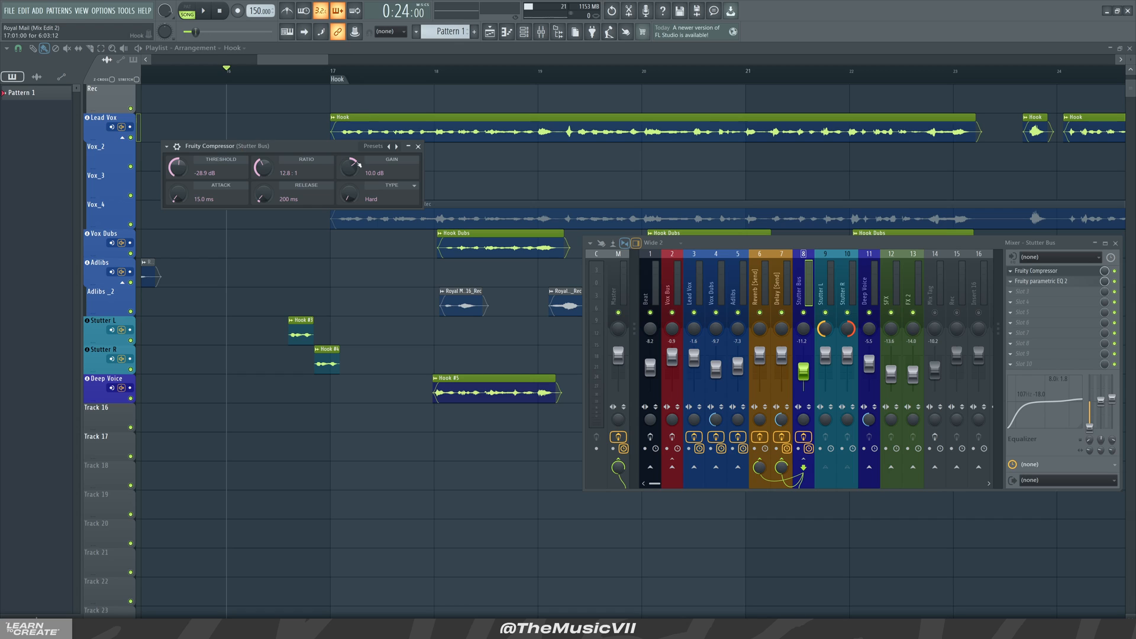
left_click(1062, 282)
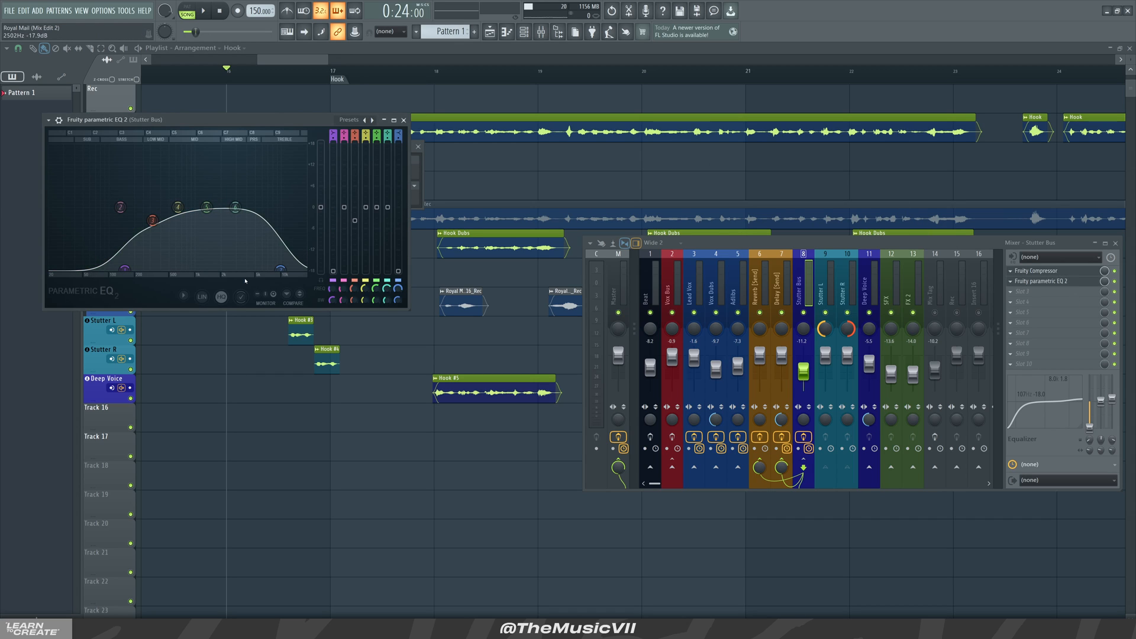
key("space")
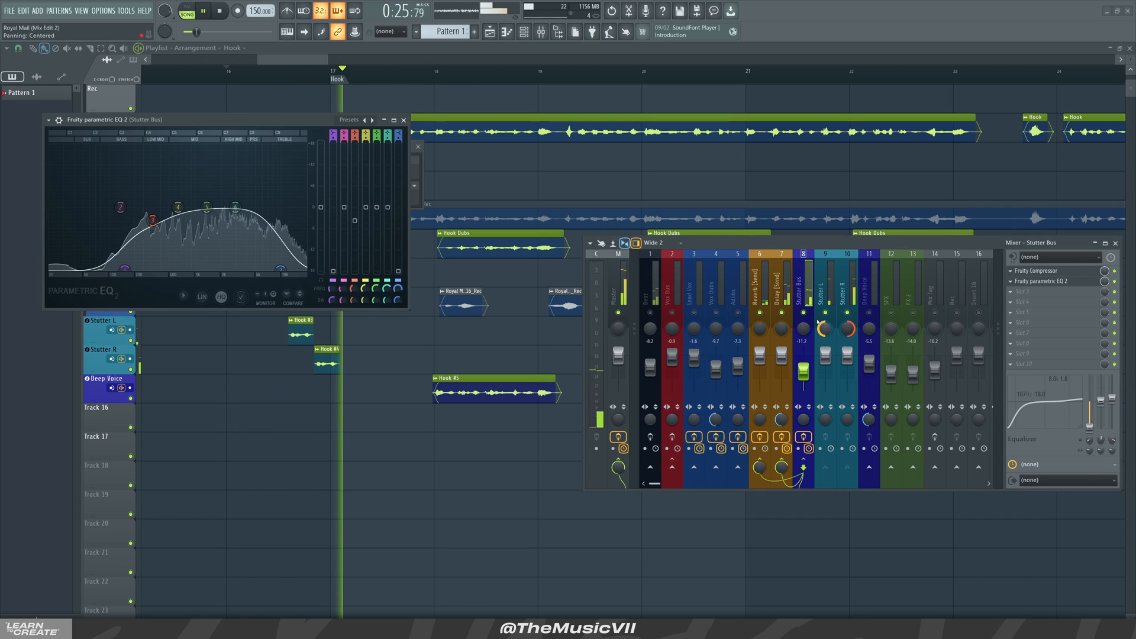
key("space")
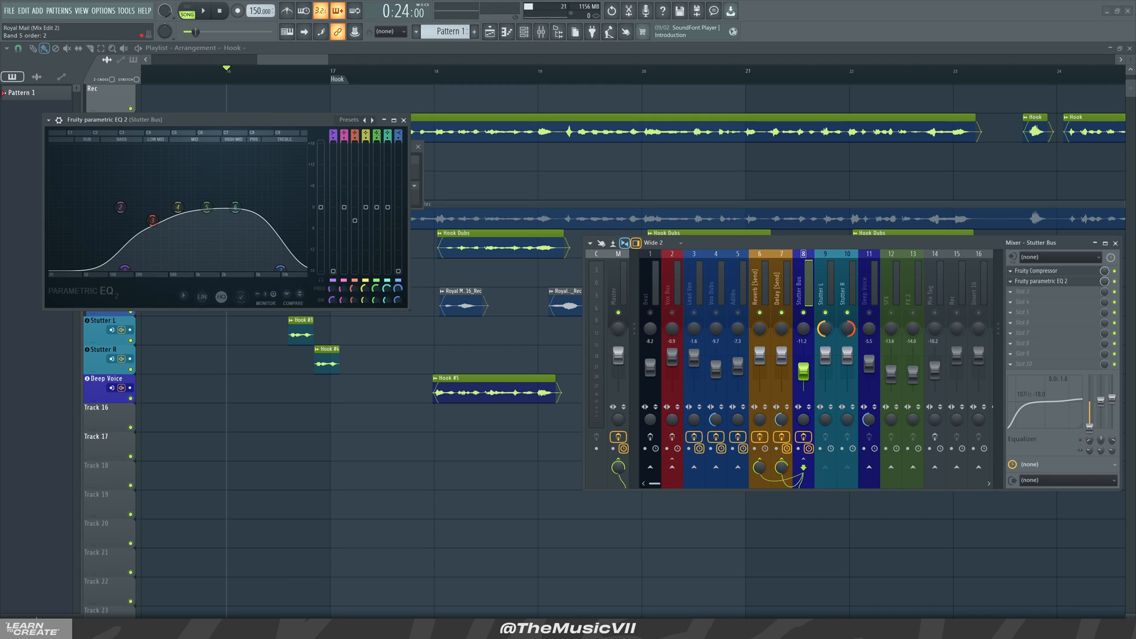
Close both Stutter Bus plugin windows and replay the stutter leading into the hook.
left_click(404, 120)
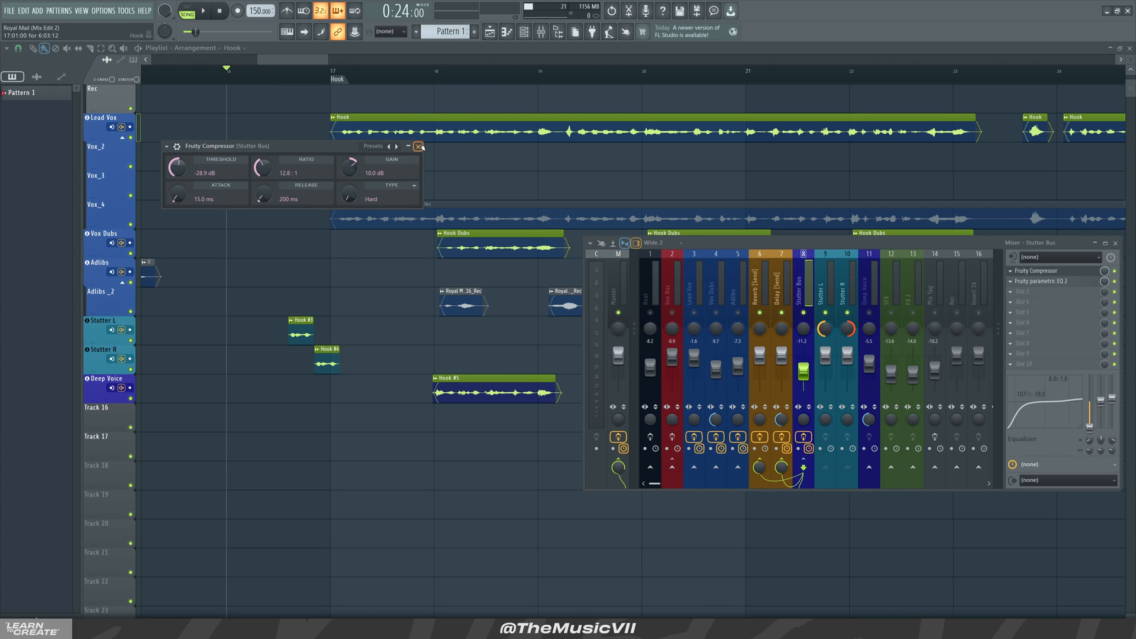
left_click(419, 146)
key("space")
scroll(388, 322, "down", 5)
key("space")
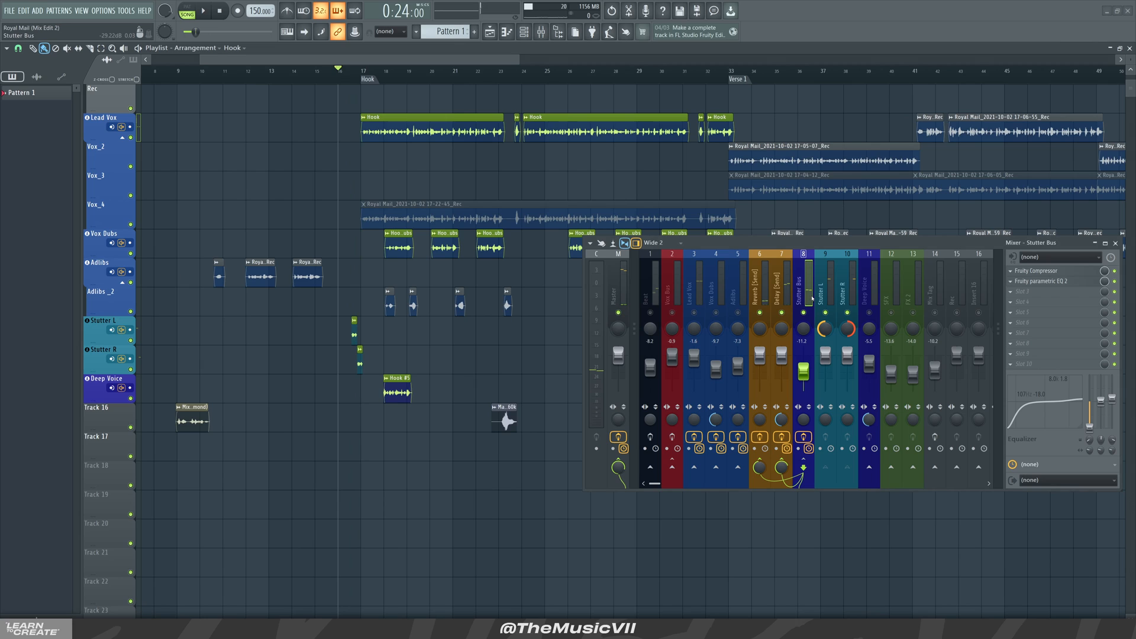
Select the Deep Voice mixer track, open the channel settings of its Hook #5 clip and close them again.
left_click(868, 289)
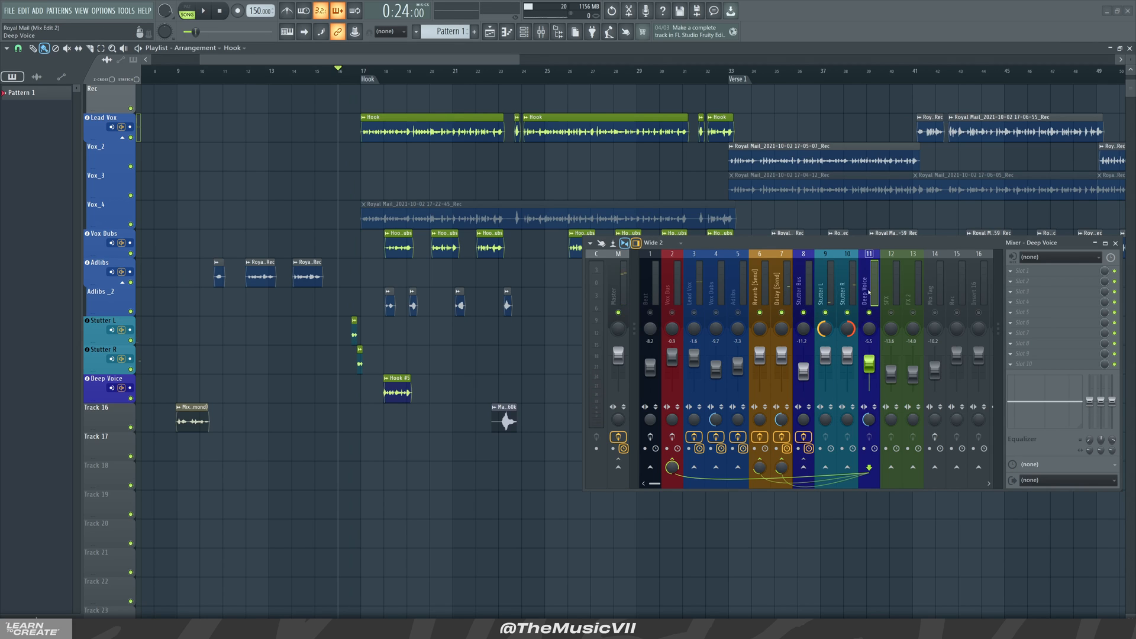
scroll(381, 200, "up", 4)
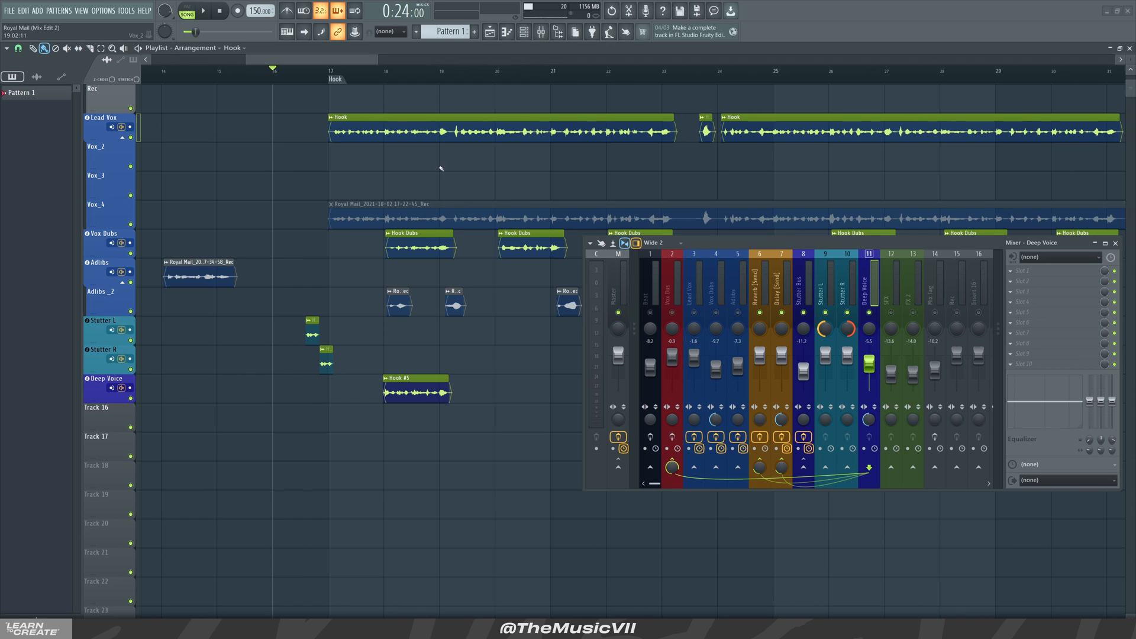
scroll(422, 359, "up", 2)
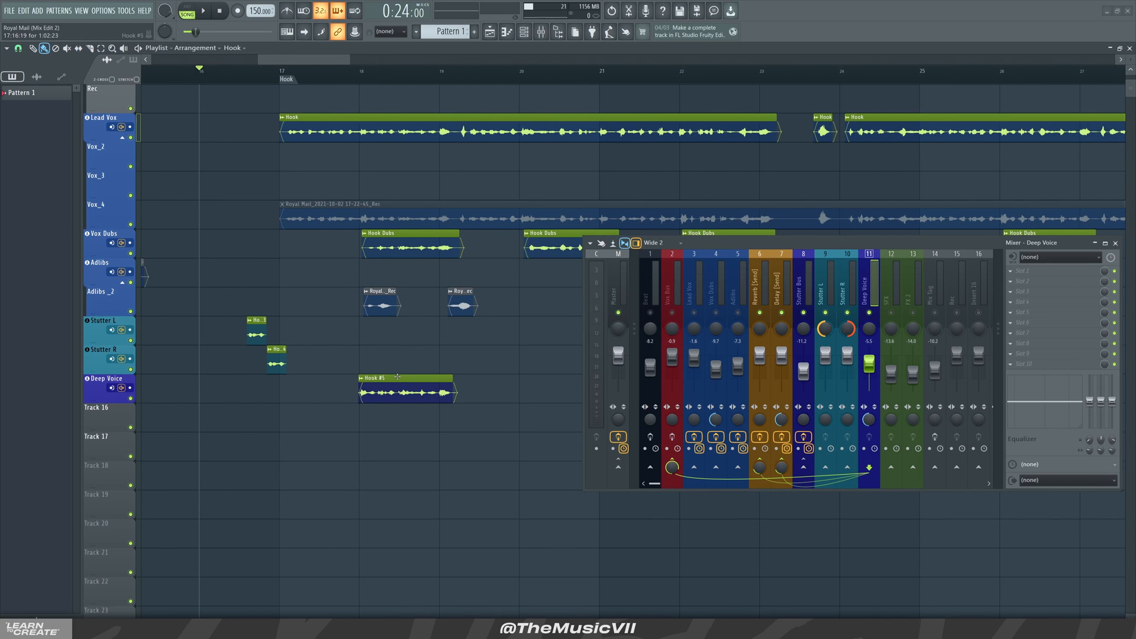
double_click(404, 388)
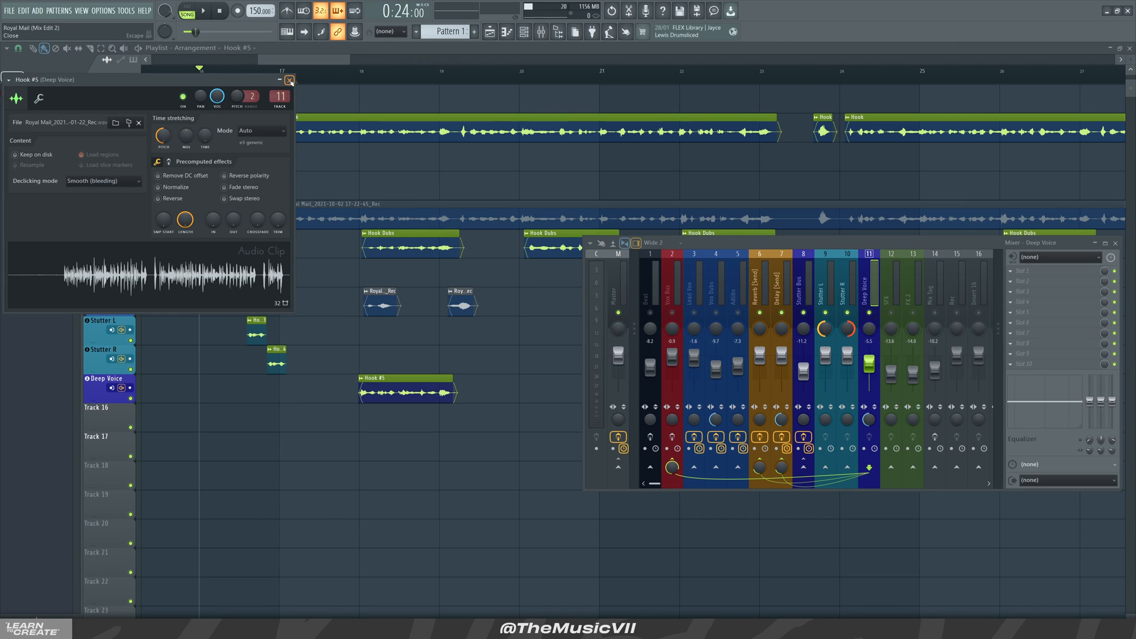
left_click(289, 79)
Play the deep voice passage, check the Lead Vox mixer track and replay from the Hook marker.
key("space")
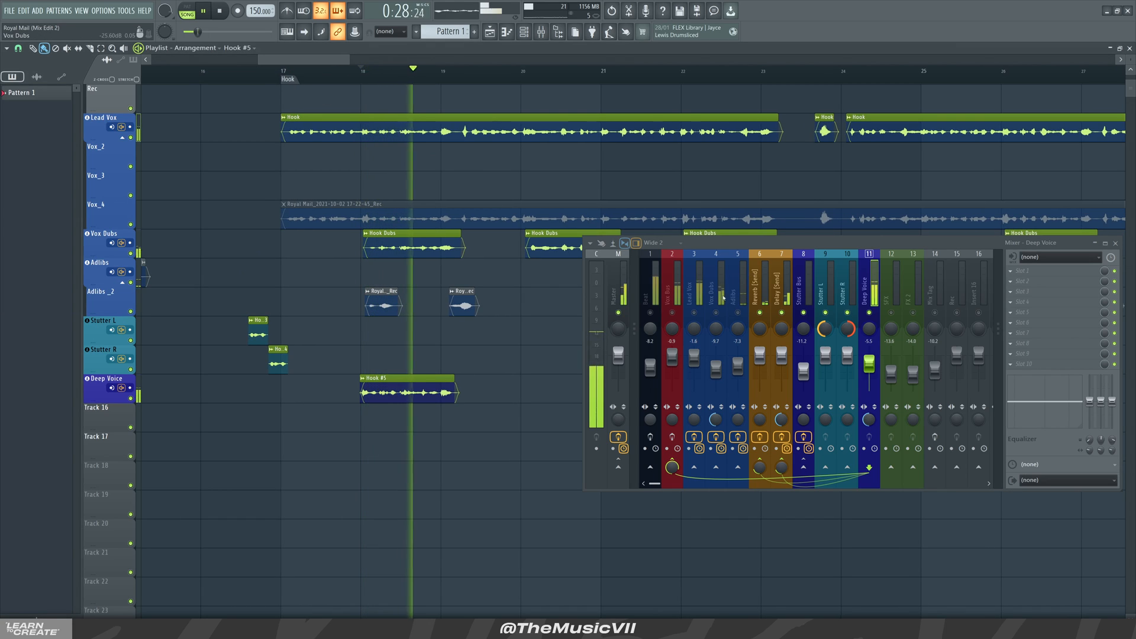
key("space")
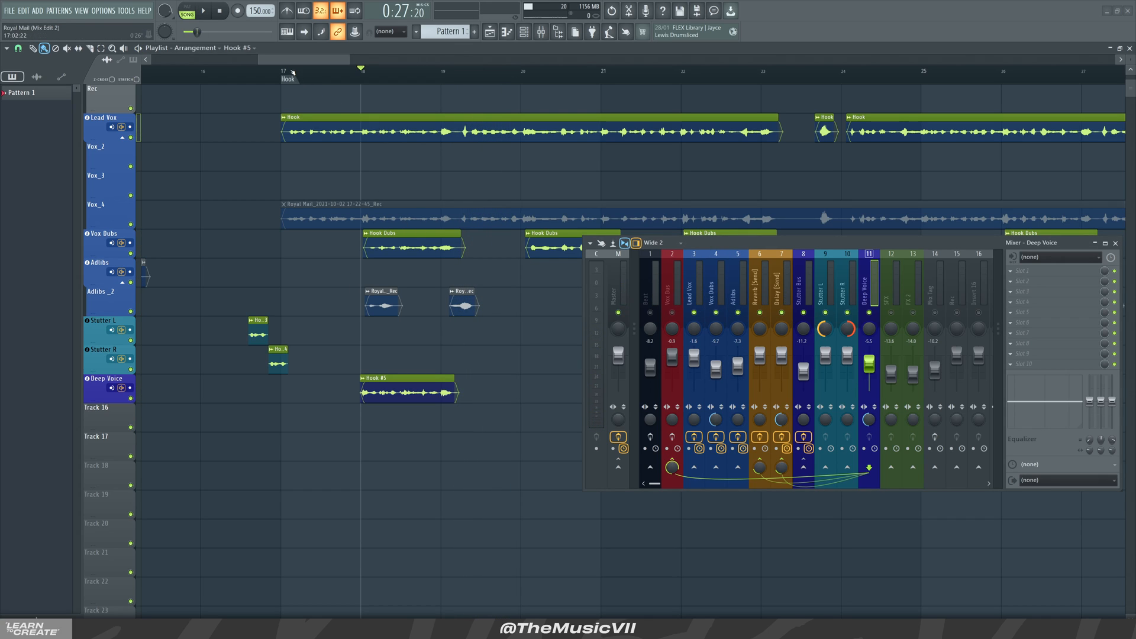
key("space")
key("space")
left_click(702, 289)
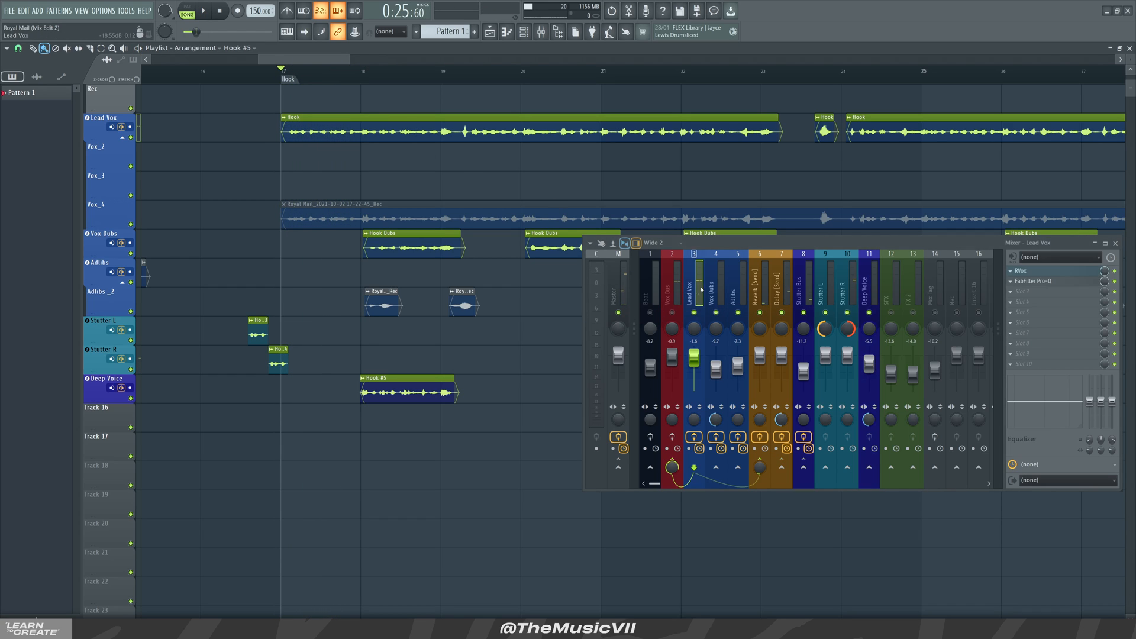
key("space")
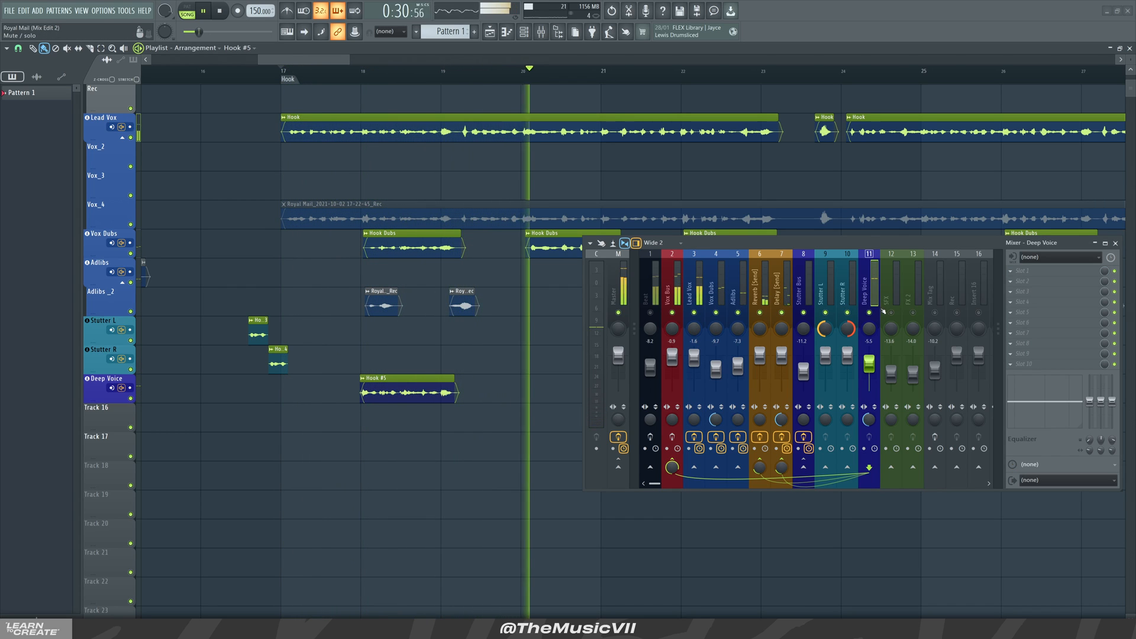
Move the mixer clear of the Track 16 clips, select Mix Tag and play the passage around bar 23.
left_click_drag(912, 243, 850, 316)
left_click_drag(1061, 572, 1022, 561)
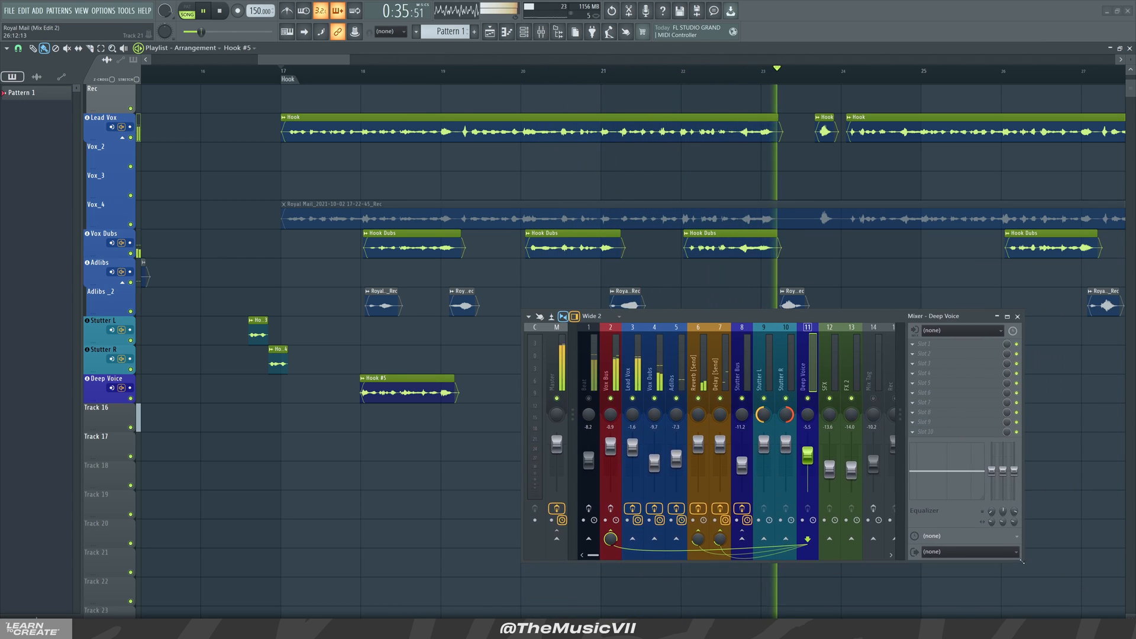
left_click(873, 379)
scroll(747, 274, "down", 4)
key("space")
left_click_drag(747, 316, 386, 266)
scroll(781, 184, "down", 5)
key("space")
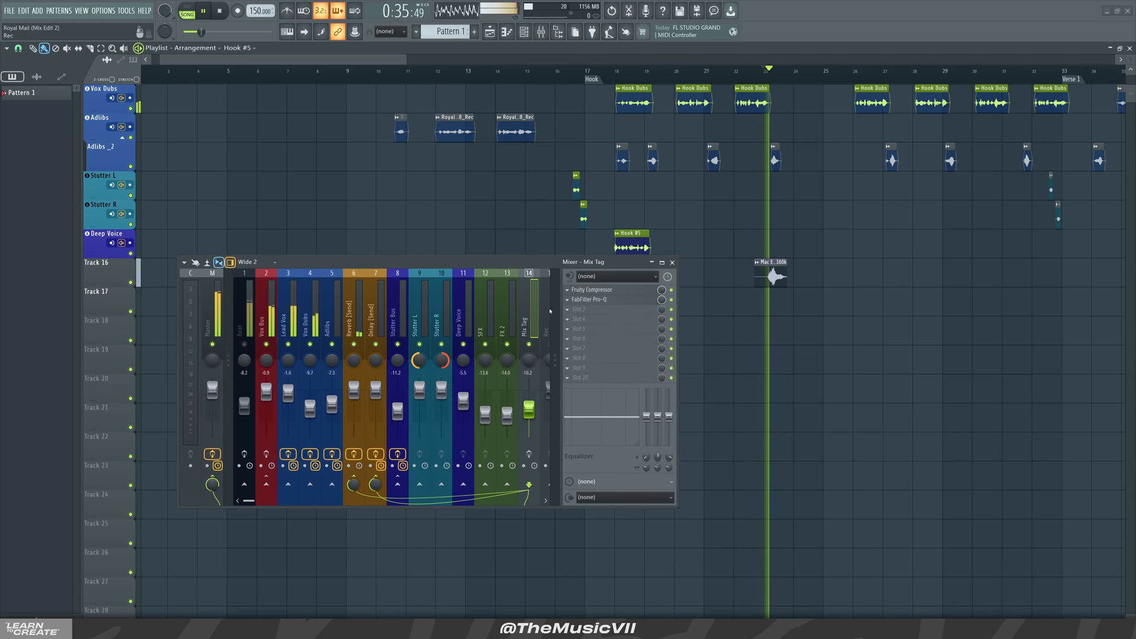
Locate the Mac E-mail Sent clip on Track 16, select the SFX mixer track and audition the sound effect.
scroll(804, 177, "down", 2)
scroll(805, 176, "up", 5)
key("space")
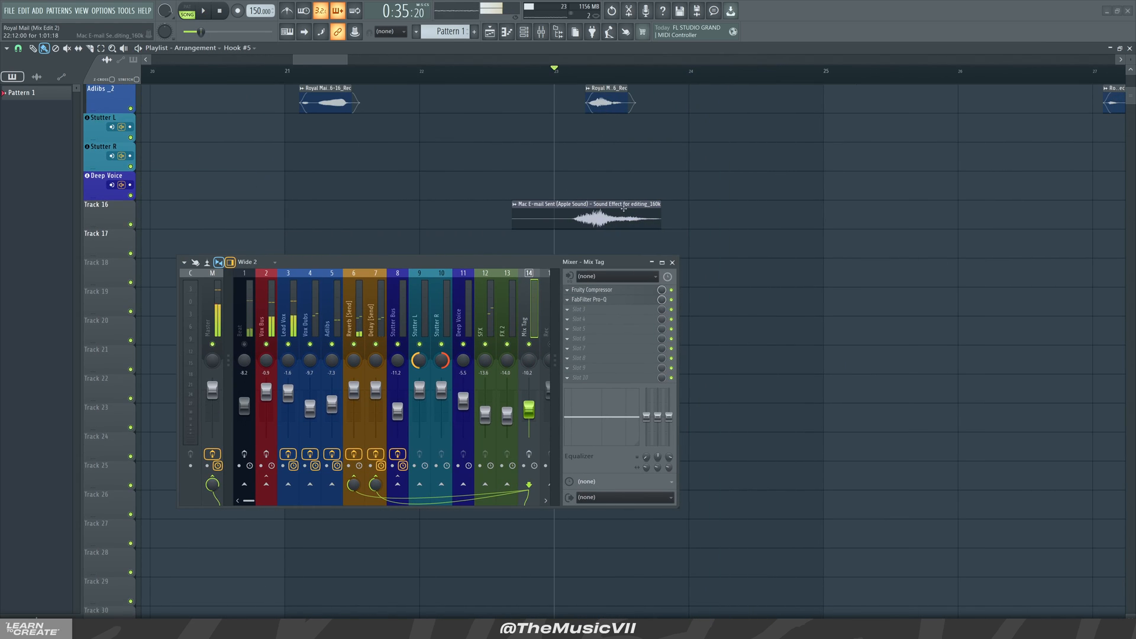
scroll(620, 194, "down", 3)
scroll(620, 194, "up", 1)
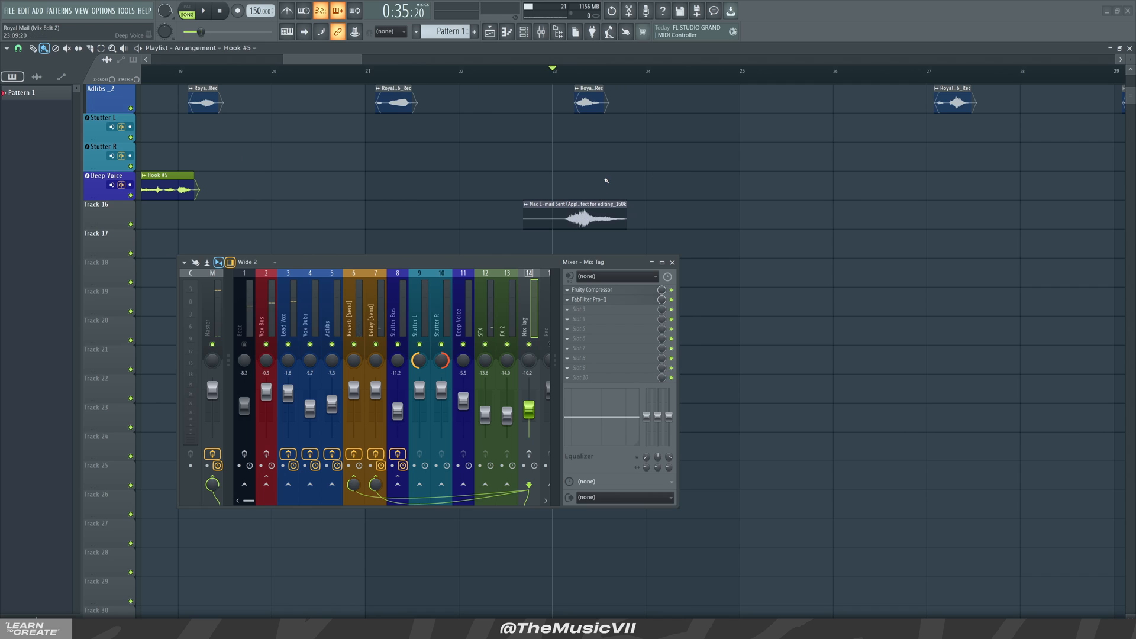
scroll(606, 180, "down", 4)
key("space")
key("space")
left_click(485, 332)
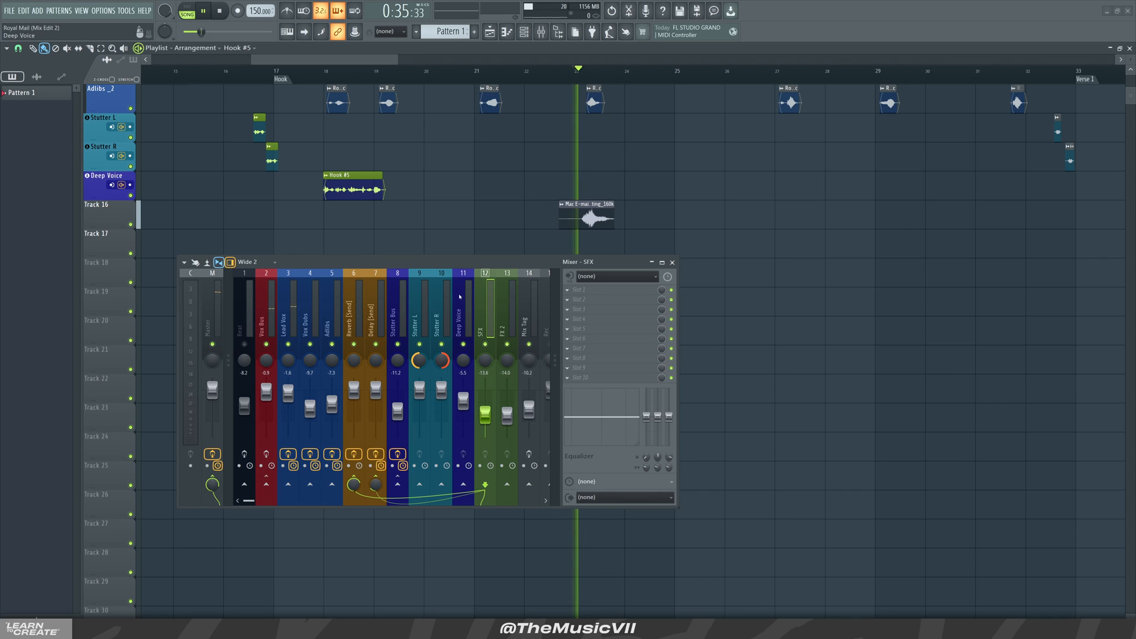
key("space")
key("space")
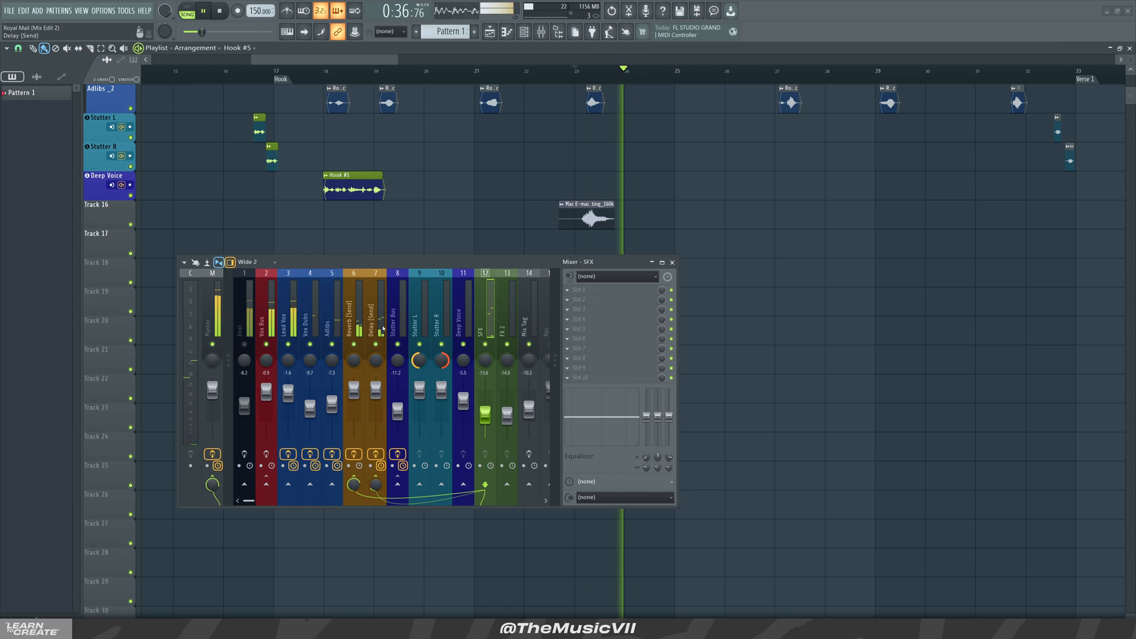
Open the Mac E-mail Sent clip's channel settings, close them and replay the sound effect with the vocals.
left_click(586, 204)
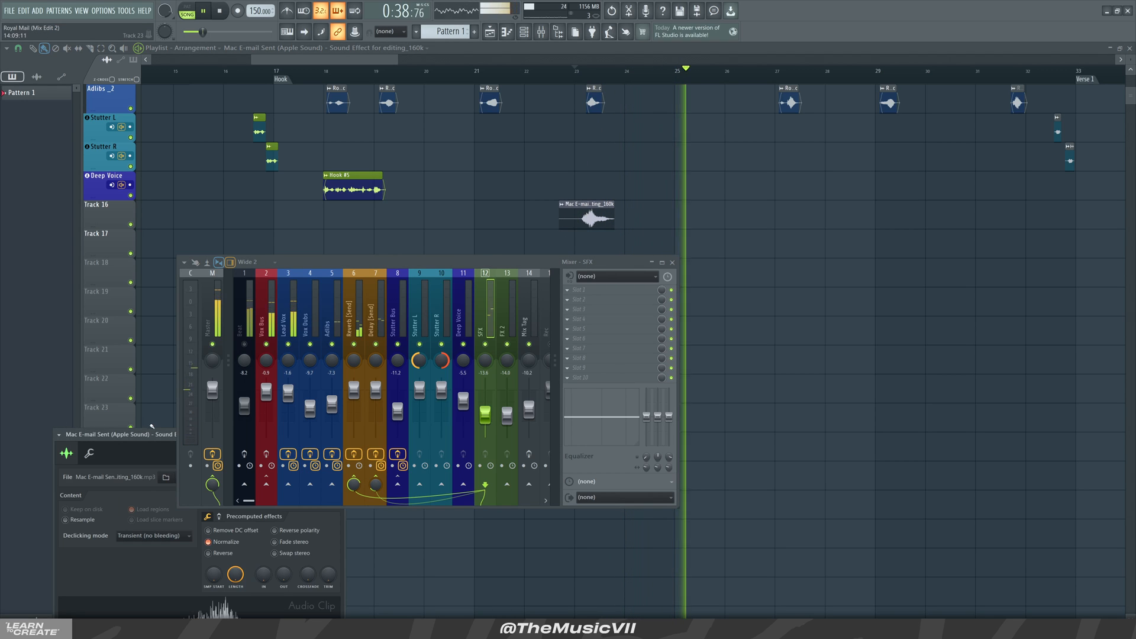
left_click_drag(152, 432, 159, 175)
left_click(348, 177)
scroll(461, 178, "up", 5)
scroll(461, 177, "down", 4)
key("space")
key("space")
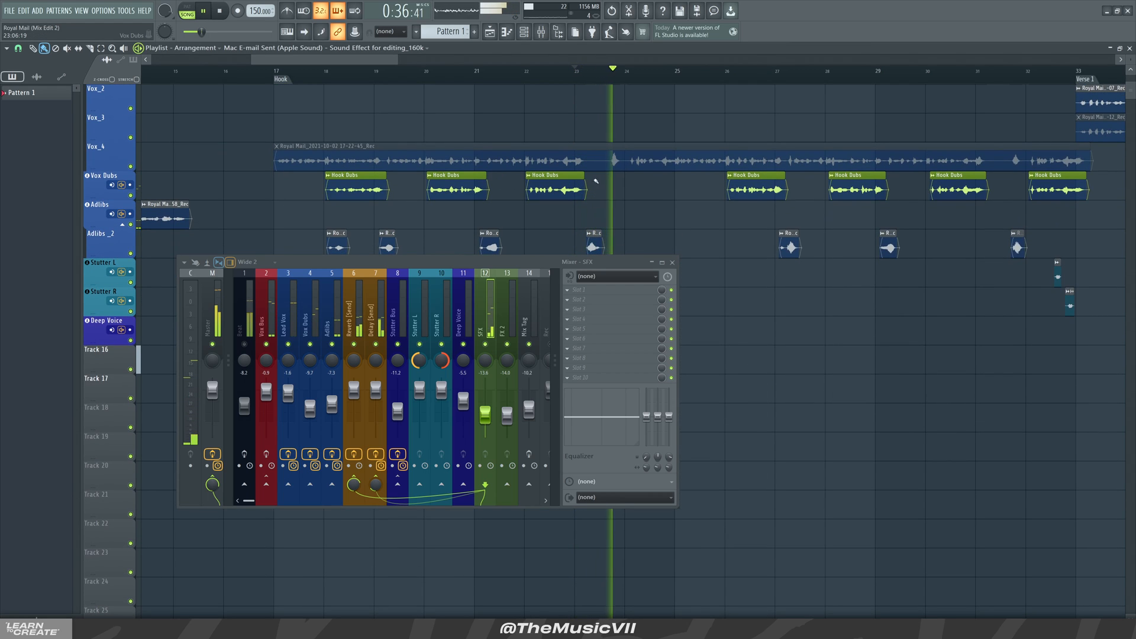
key("space")
Reposition the mixer and play the Track 16 and Track 17 effect clips leading up to bar 41 in Verse 1.
scroll(595, 181, "down", 3, "ctrl")
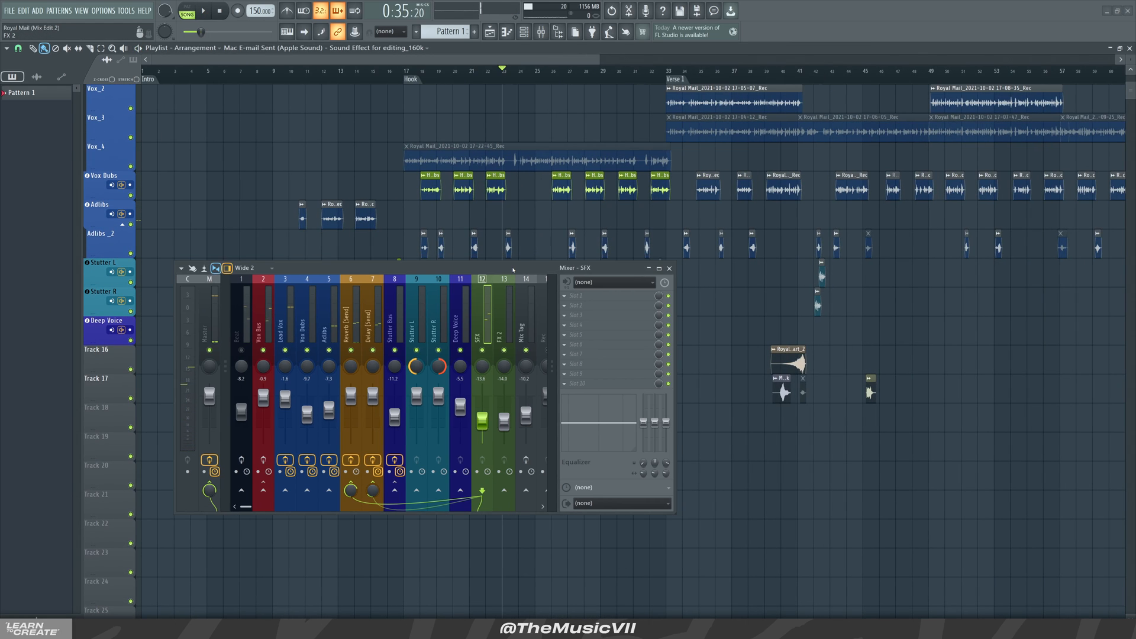
left_click_drag(515, 265, 515, 380)
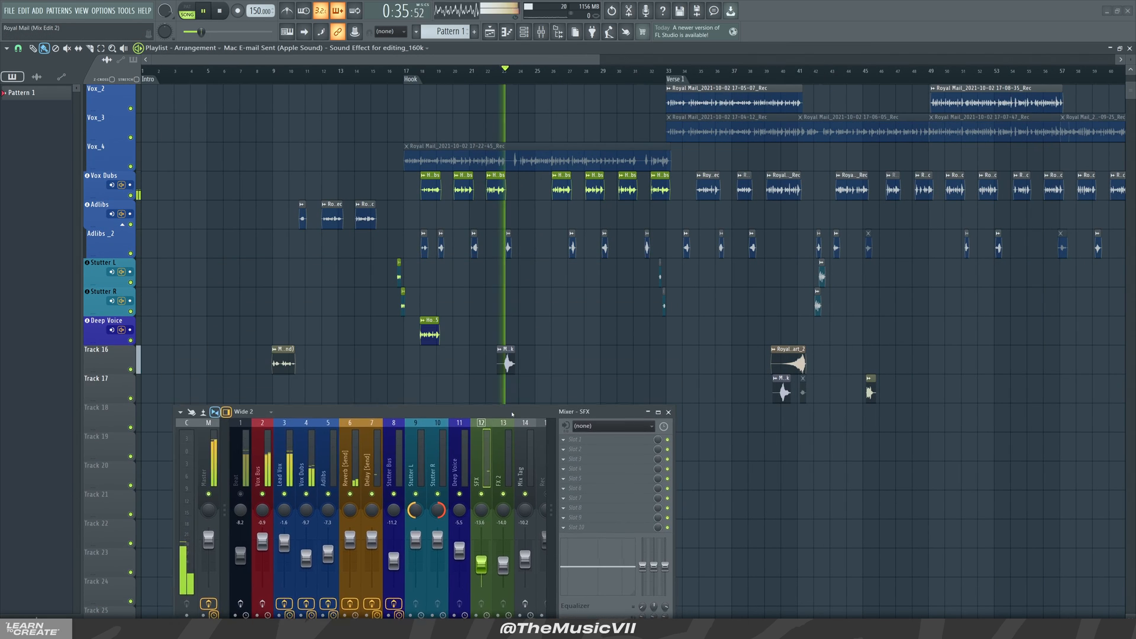
left_click(792, 75)
scroll(793, 314, "up", 2, "ctrl")
scroll(775, 312, "down", 3)
key("space")
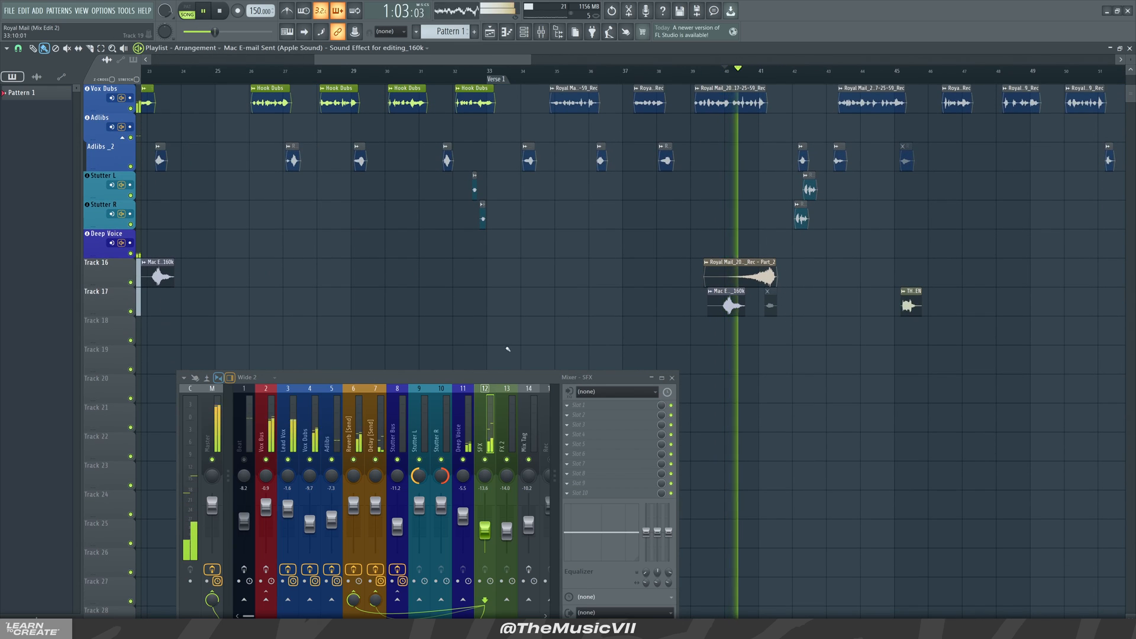
left_click_drag(510, 377, 470, 320)
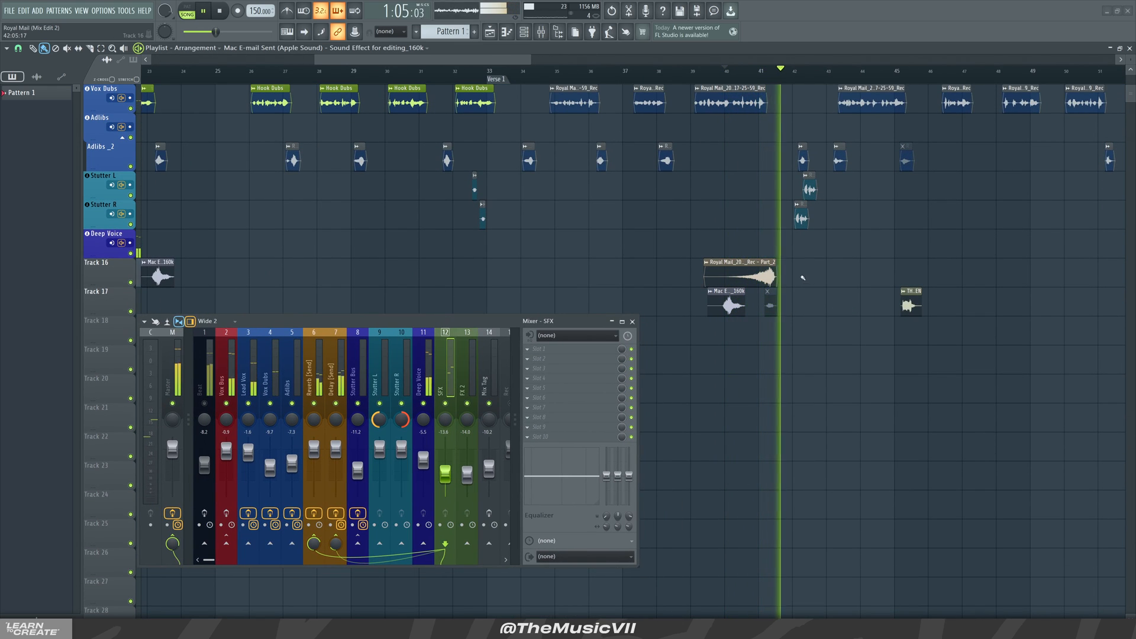
key("space")
Check the channel settings of the reversed Part_2 vocal clip on Track 16, close them and replay its build-up.
double_click(752, 275)
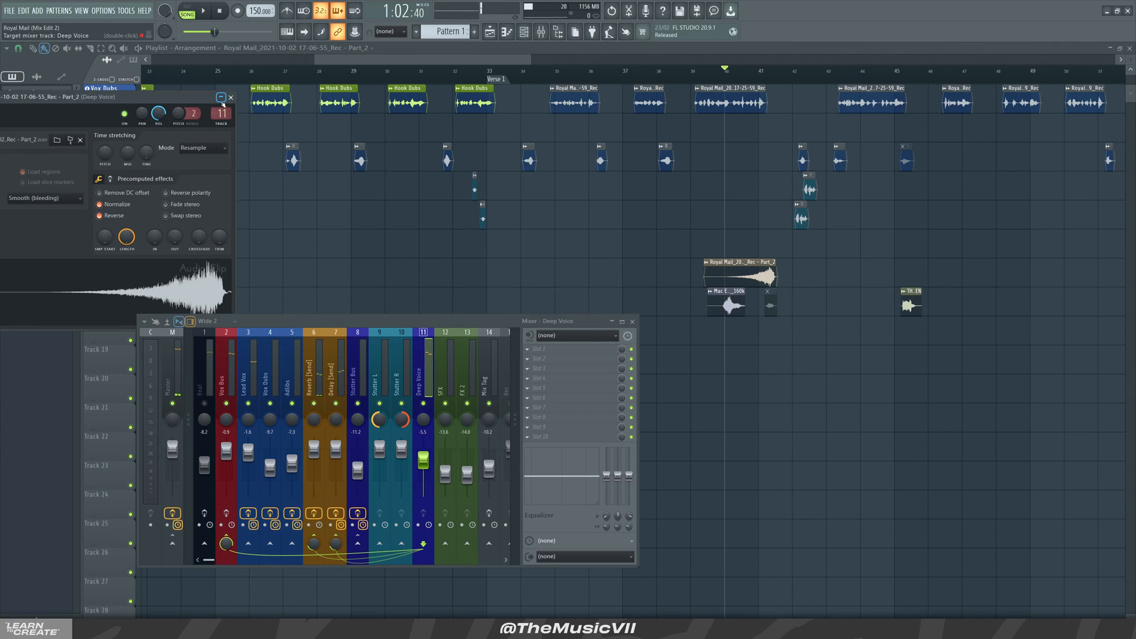
left_click(230, 98)
scroll(821, 279, "up", 2)
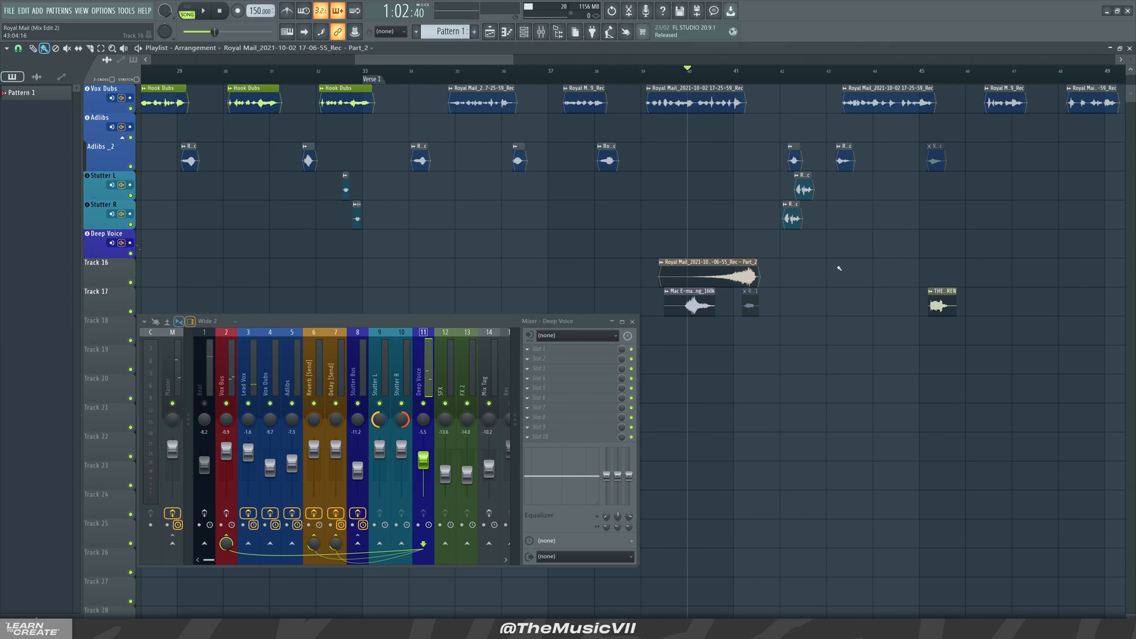
key("space")
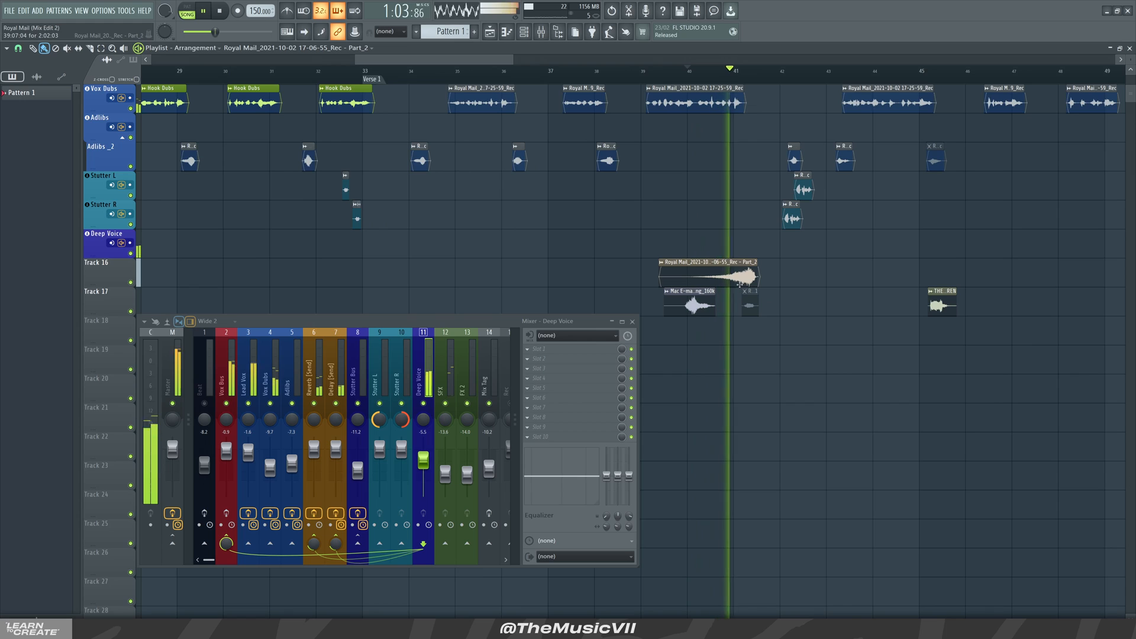
key("space")
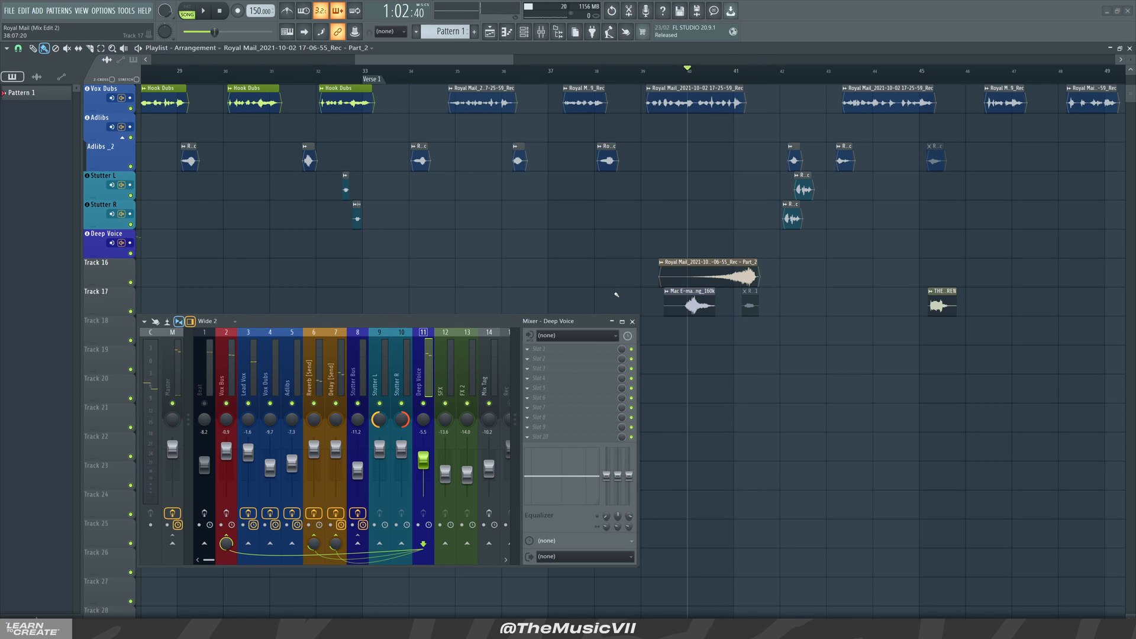
scroll(616, 294, "down", 1)
key("space")
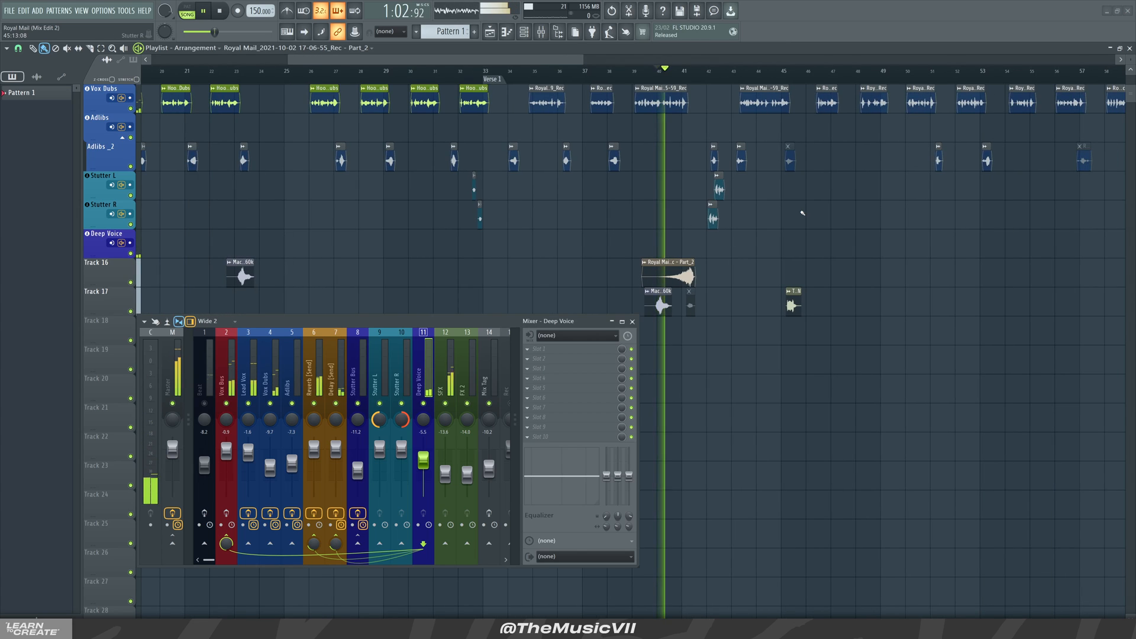
scroll(719, 86, "up", 2)
key("space")
Select the FX 2 mixer track and audition the siren clip on Track 17 from bar 45.
left_click(466, 388)
key("space")
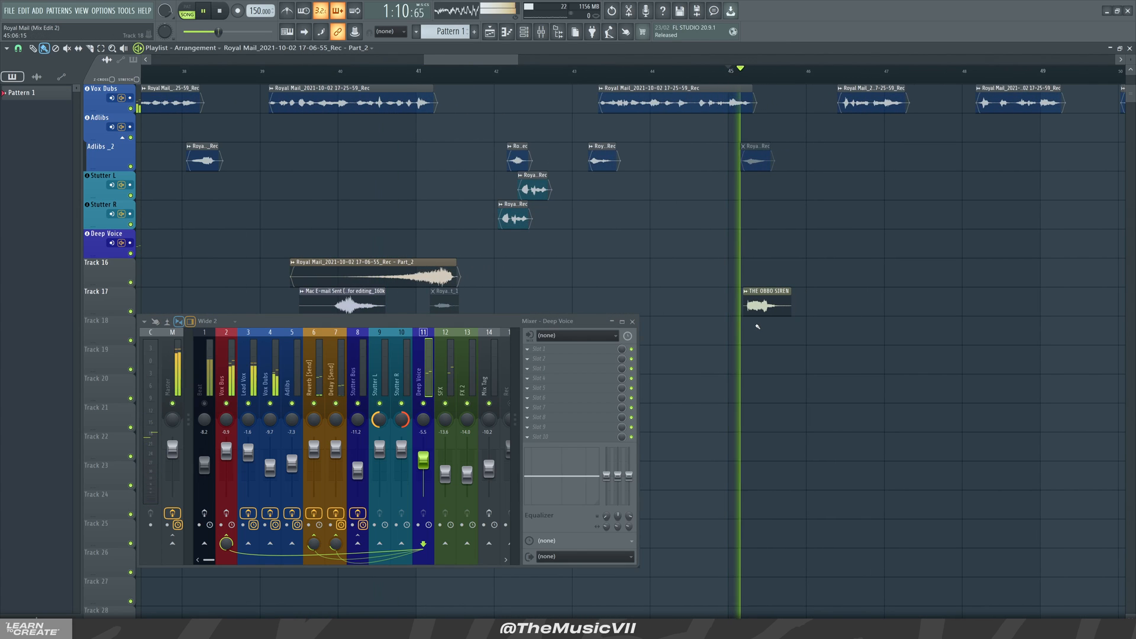
key("space")
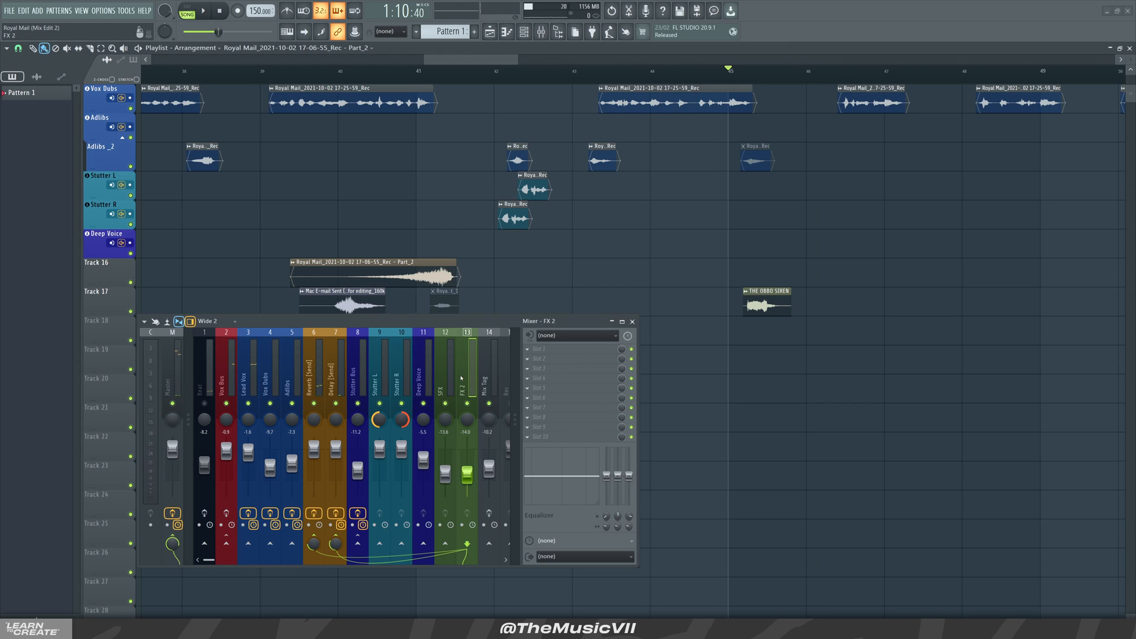
key("space")
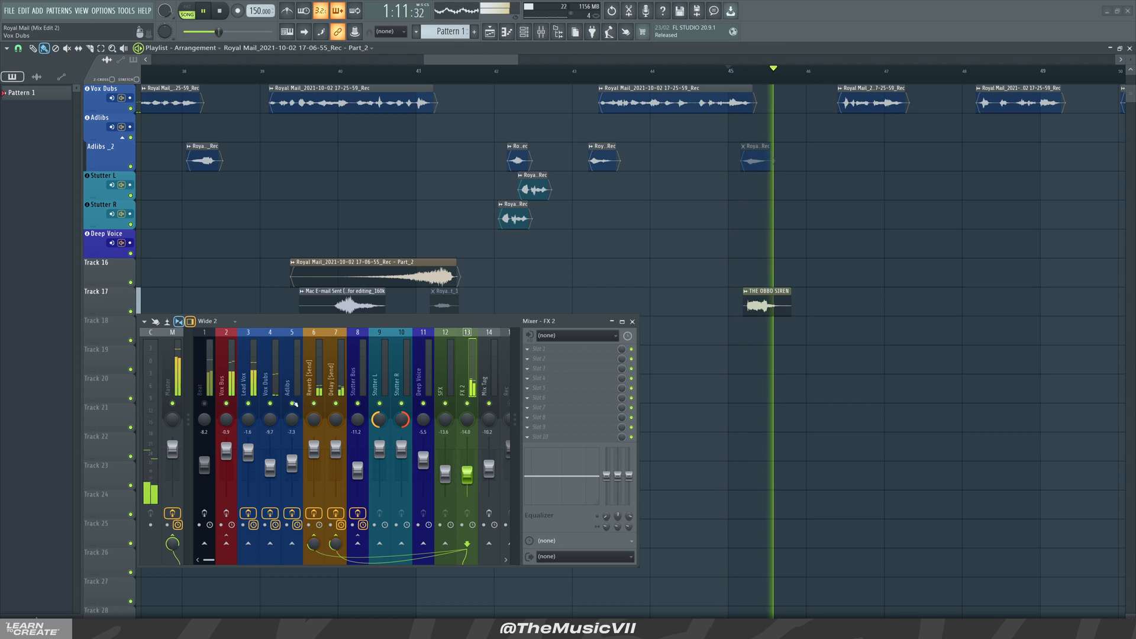
key("space")
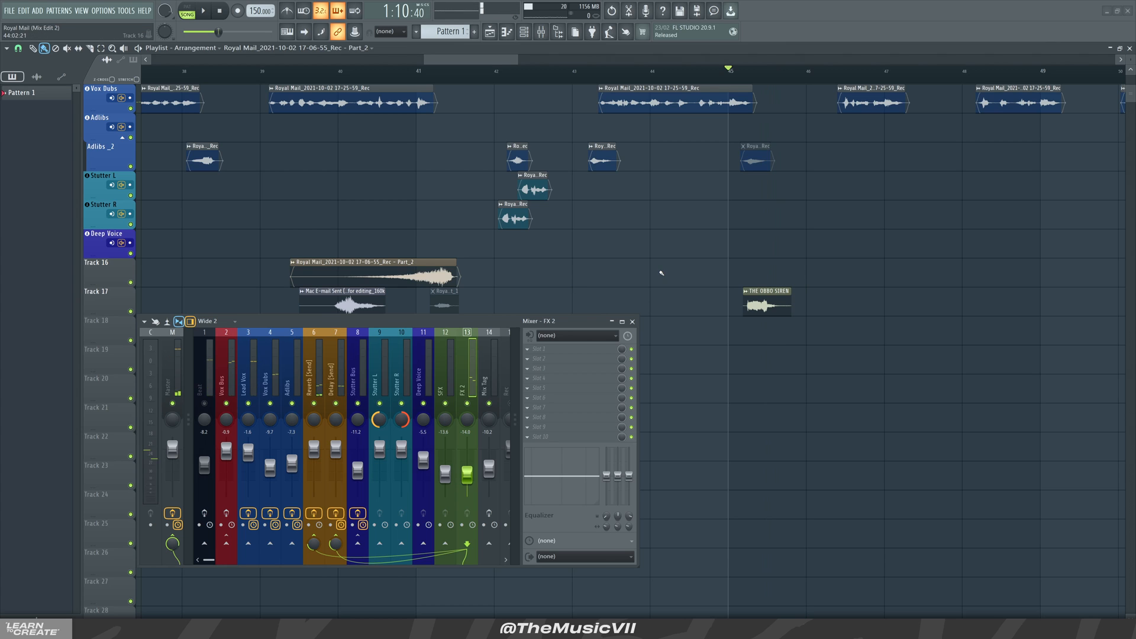
Locate the knife slash effect on Track 16 and play it with the stutter and deep voice clips from bar 65.
scroll(661, 273, "down", 6)
key("ctrl+s")
scroll(704, 274, "up", 4)
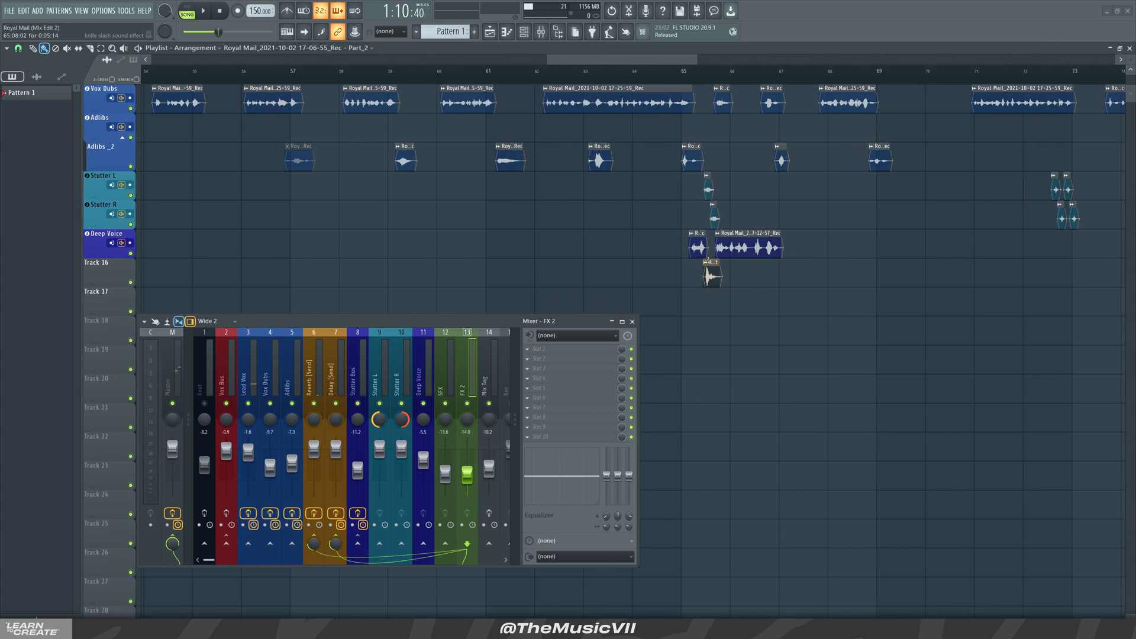
scroll(697, 274, "up", 2)
left_click(638, 72)
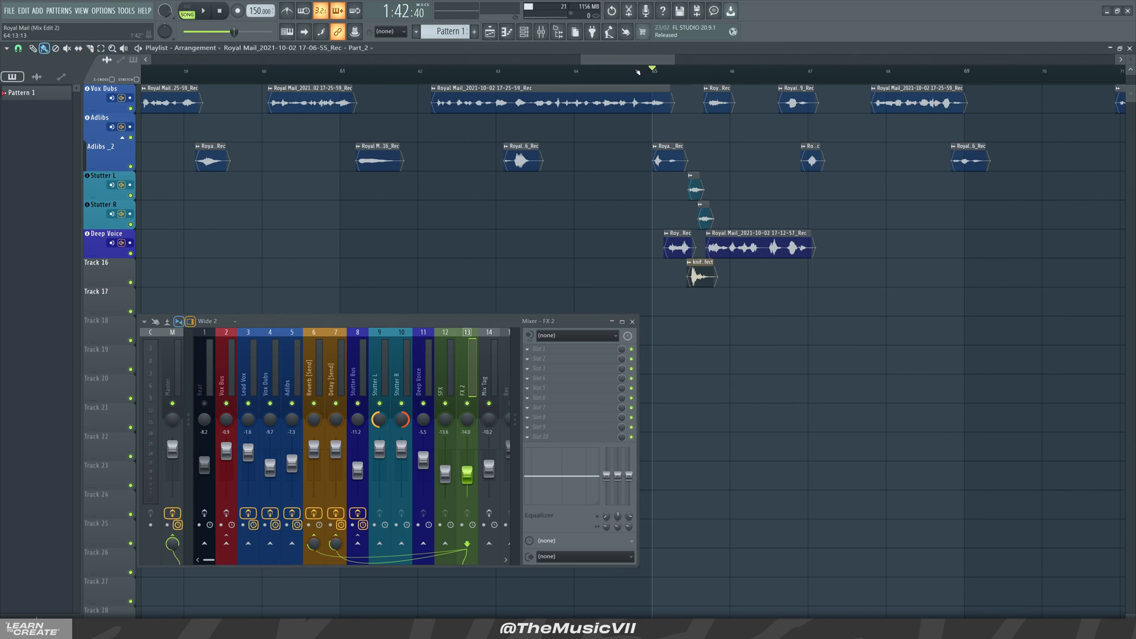
key("space")
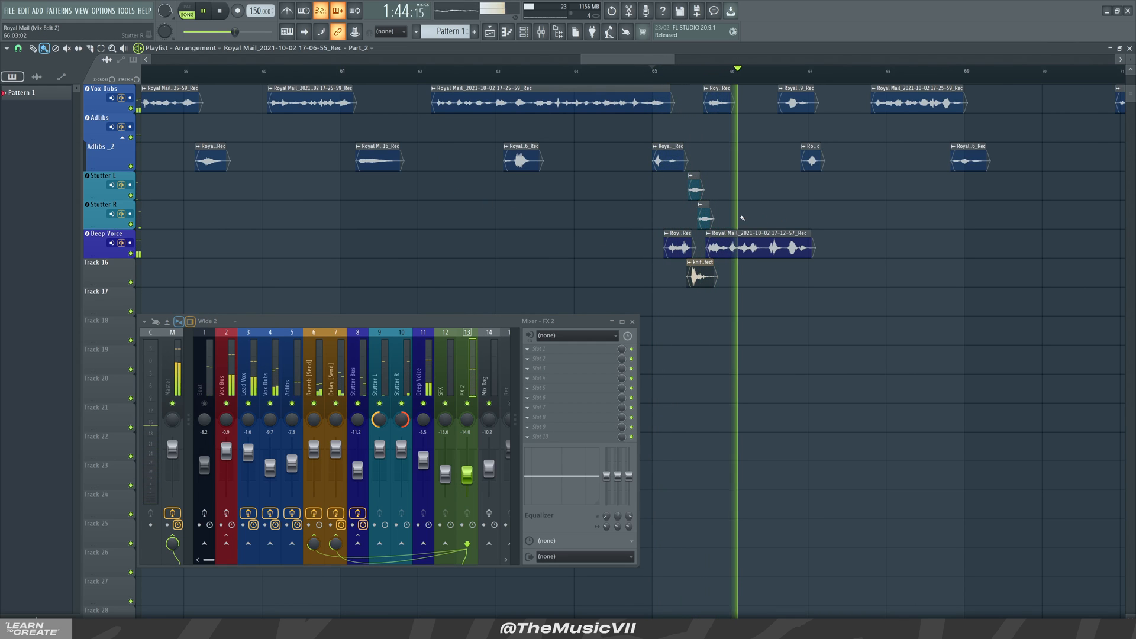
Stop playback, move the mixer aside and bring the whole arrangement from the Beat track down into view.
scroll(516, 220, "down", 1)
scroll(515, 220, "down", 6)
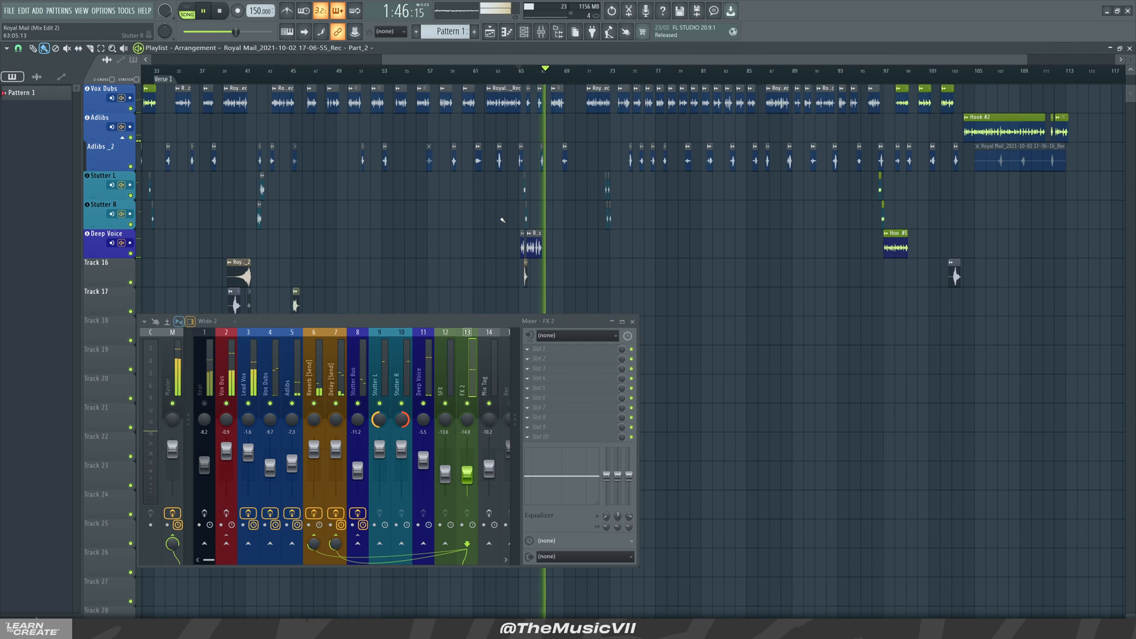
key("space")
scroll(476, 261, "up", 2)
left_click_drag(432, 318, 831, 358)
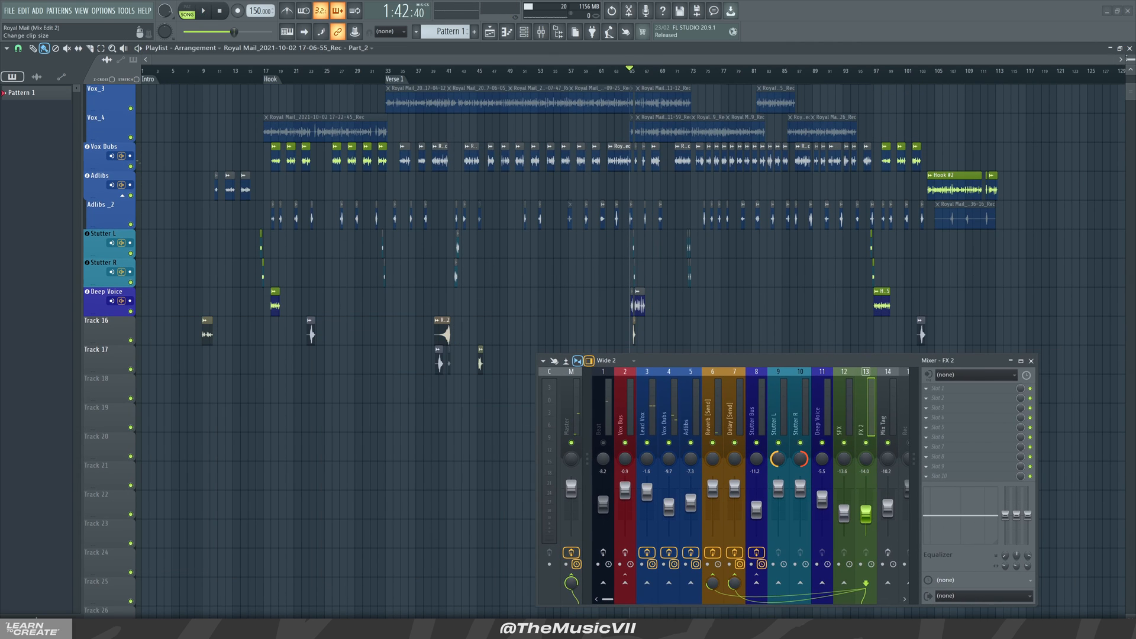
scroll(354, 236, "up", 5)
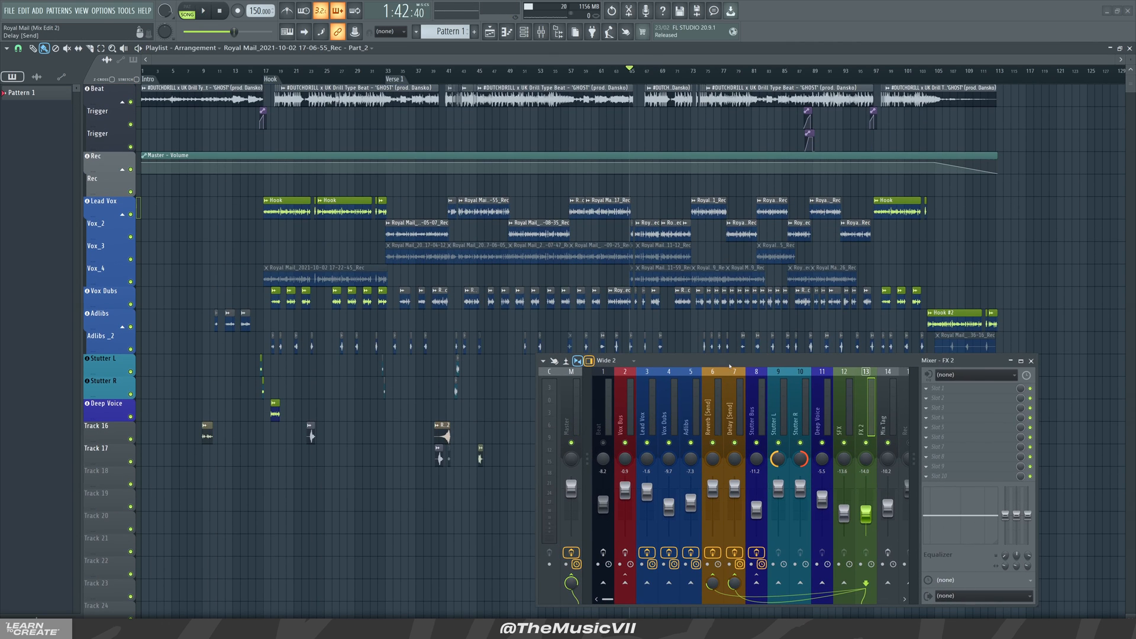
Reposition the mixer higher, select the Beat mixer track and enable its effect slots.
left_click_drag(730, 365, 696, 296)
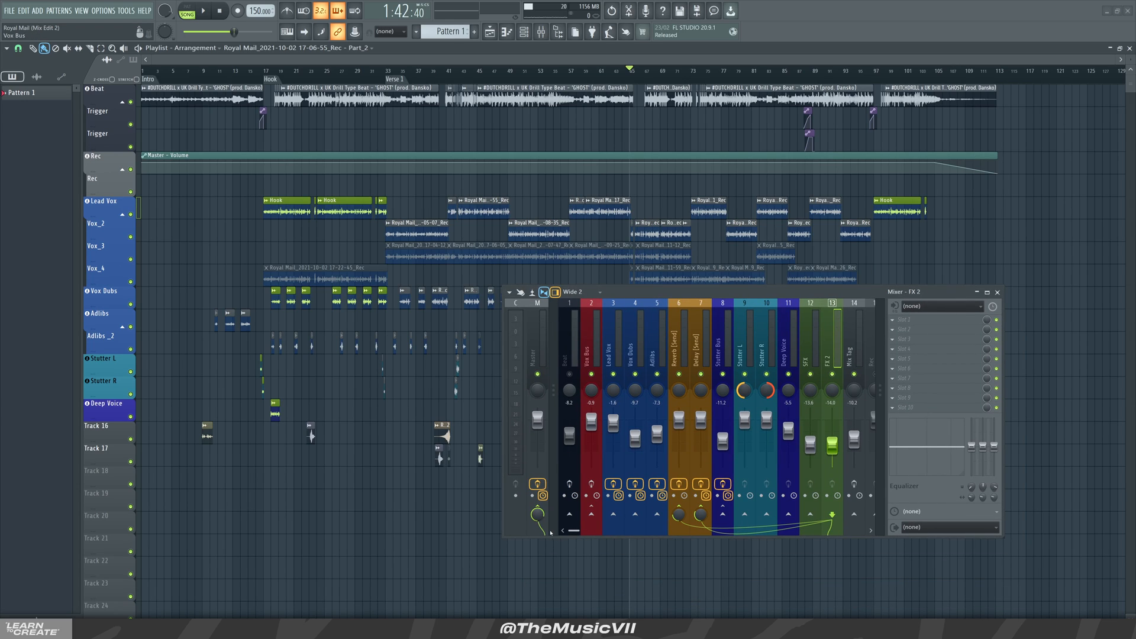
left_click(564, 340)
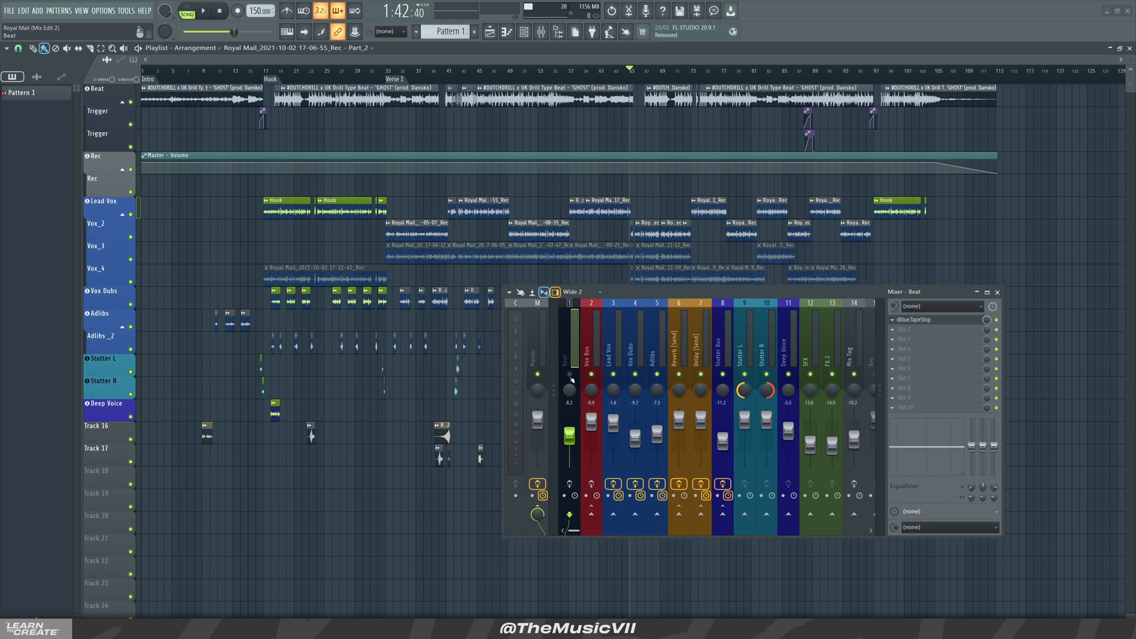
left_click(569, 484)
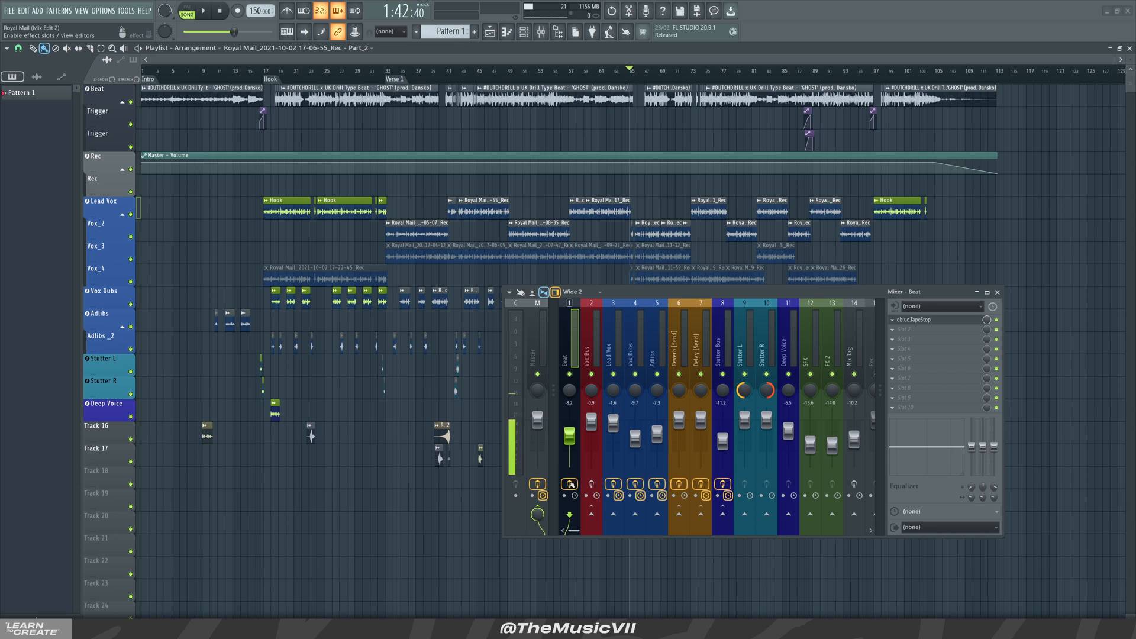
Audition the Beat's tape stop transition into the Hook at bar 17.
left_click(258, 80)
scroll(258, 80, "up", 3)
key("space")
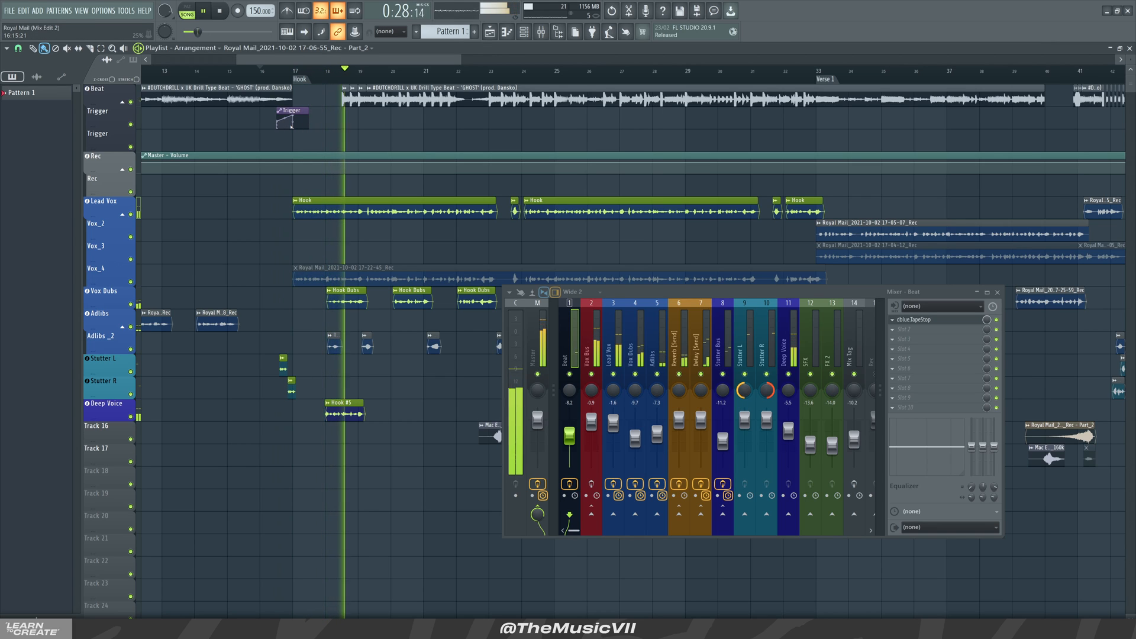
scroll(800, 78, "down", 4)
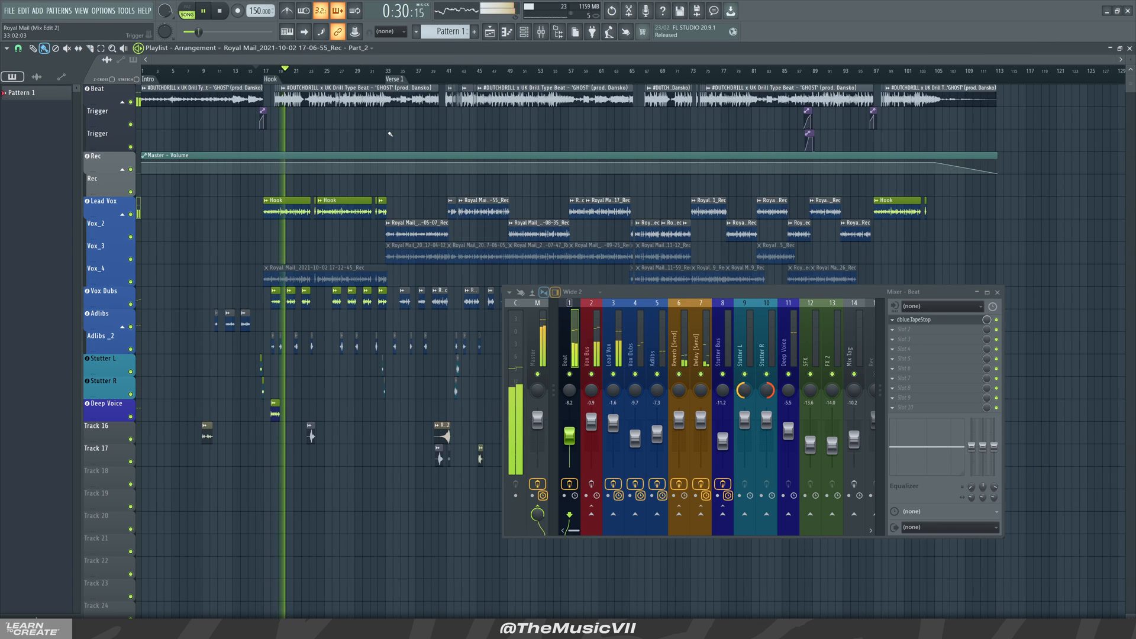
key("space")
Audition the overlapping tape stop automations on the two Trigger tracks around bar 88.
left_click(800, 79)
key("space")
scroll(800, 78, "up", 4)
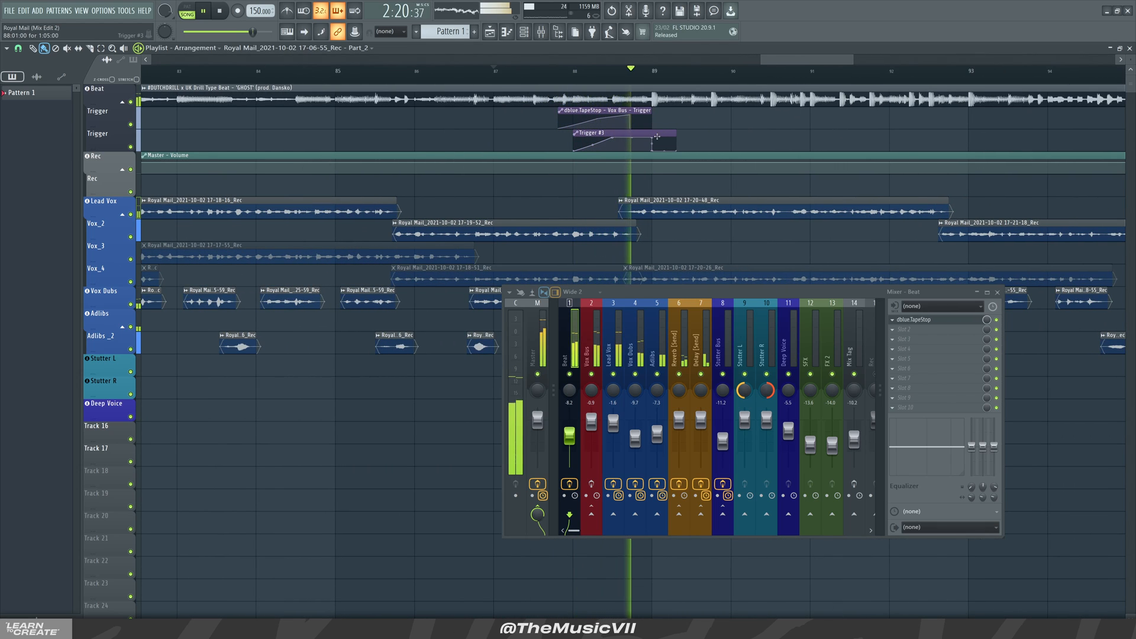
scroll(715, 144, "down", 2)
key("space")
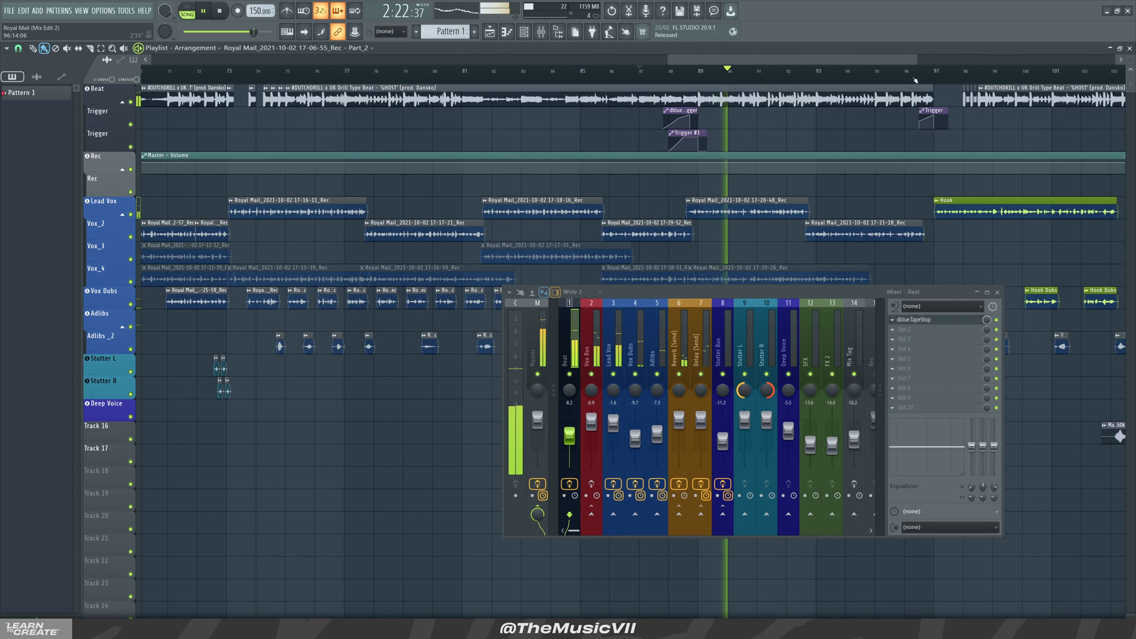
Audition the Trigger automation leading into the final Hook at bar 97, and bring the whole arrangement back into view.
left_click(888, 69)
scroll(934, 117, "up", 1)
key("space")
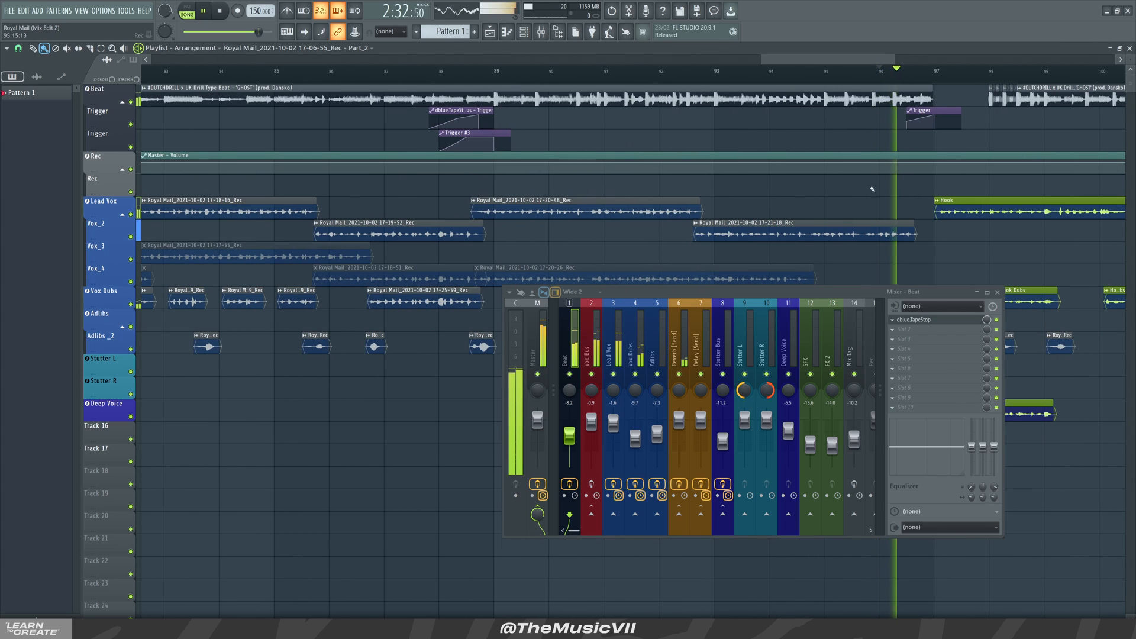
scroll(799, 181, "down", 5)
key("space")
Select the Mix Tag mixer track and enable its effect slots.
left_click(233, 71)
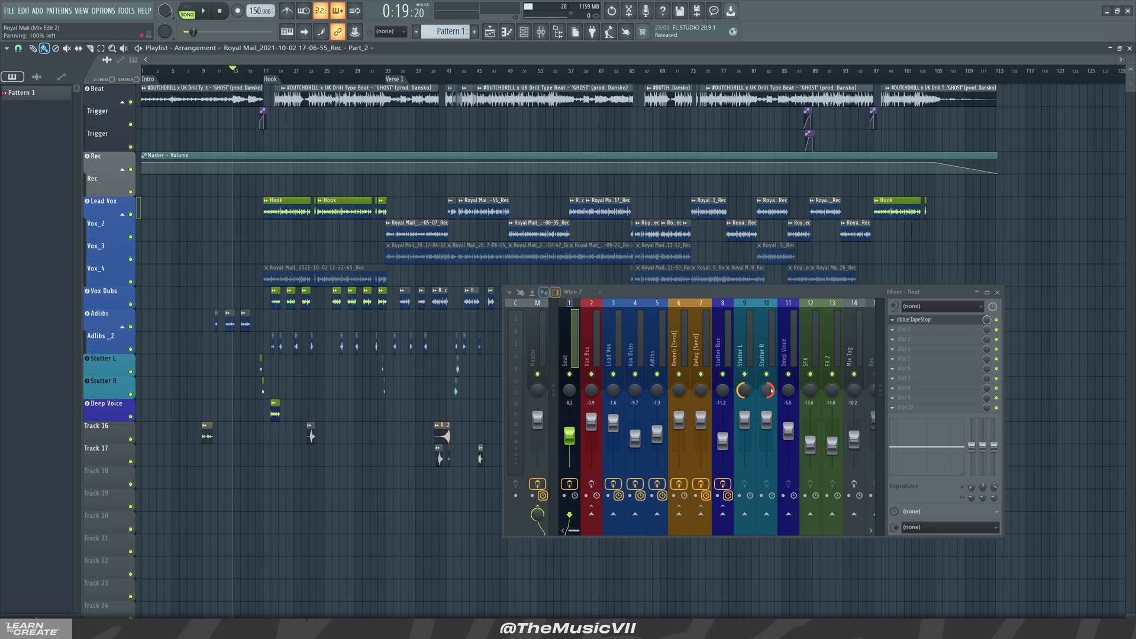
left_click(852, 461)
left_click(854, 484)
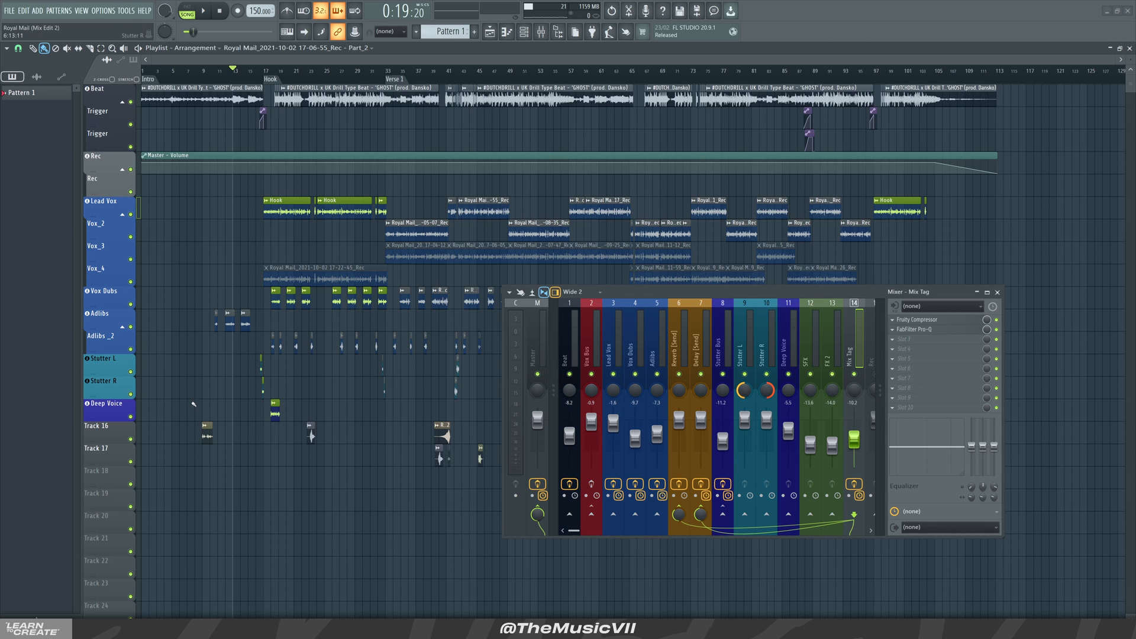
Play the Mix Tag clip on Track 16 from bar 9, and stop playback.
scroll(203, 122, "up", 5)
left_click(190, 82)
key("space")
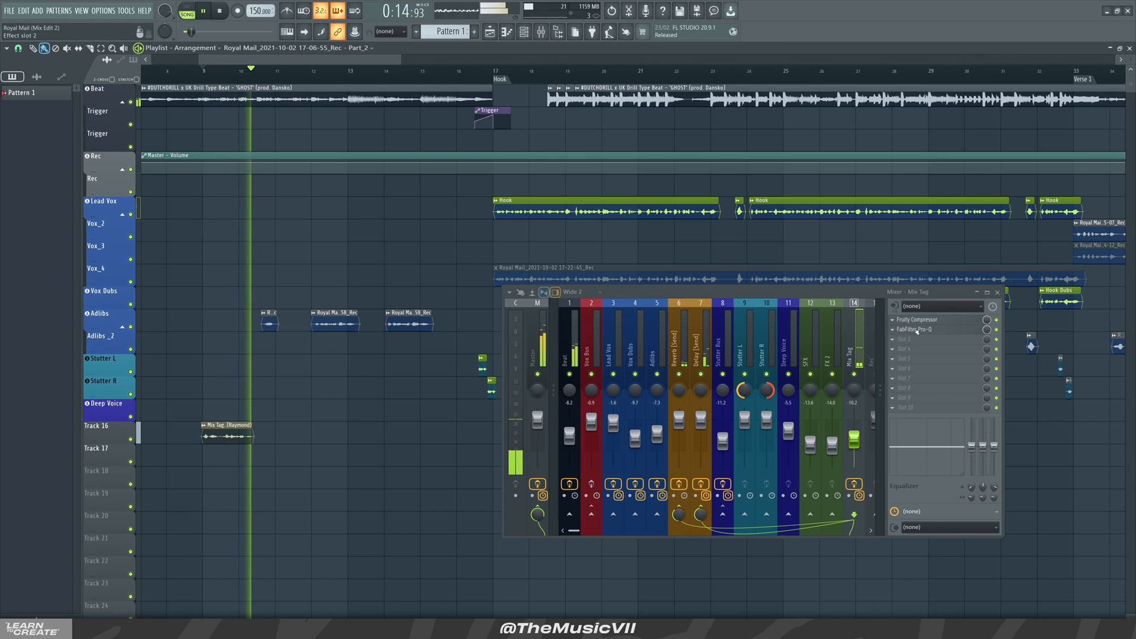
key("space")
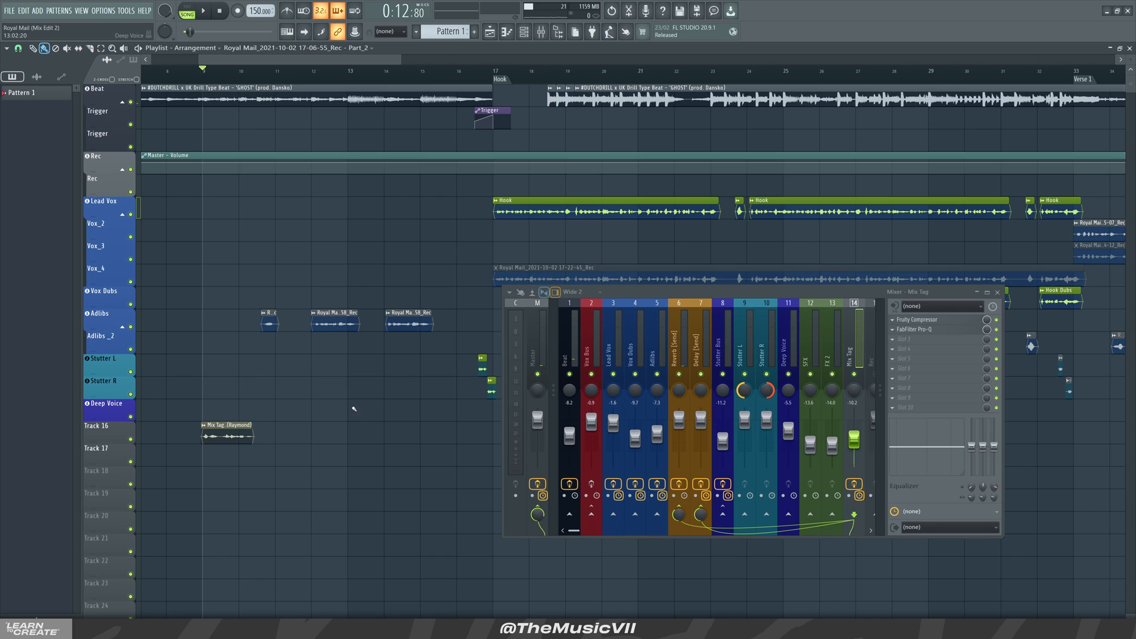
scroll(346, 402, "down", 5)
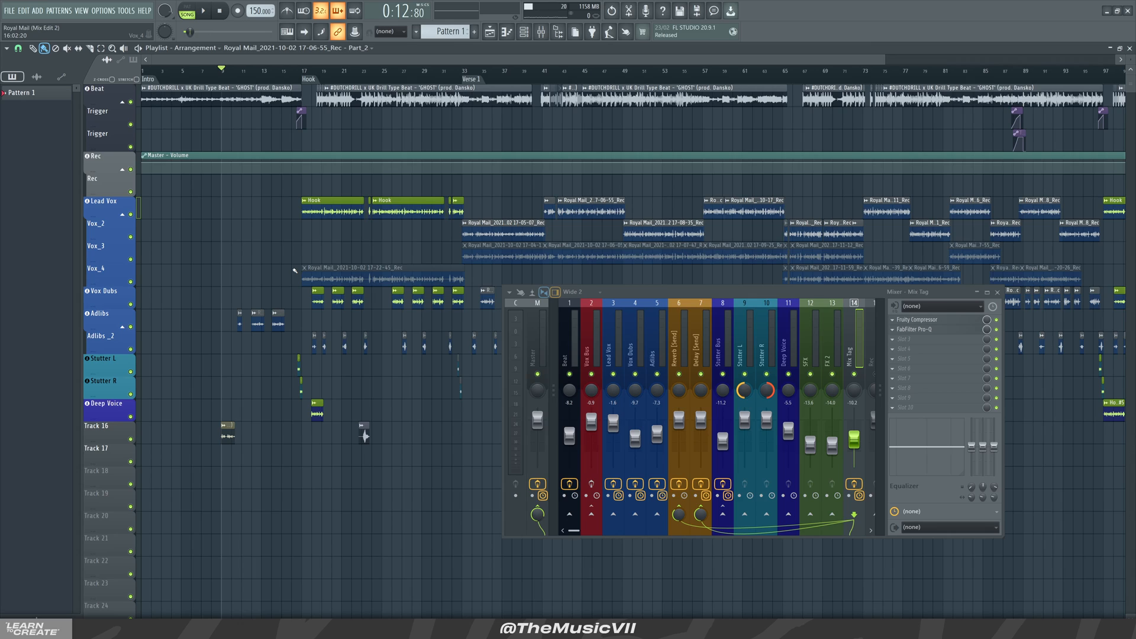
Select the Vox Bus mixer track and enable its effect slots.
left_click(591, 355)
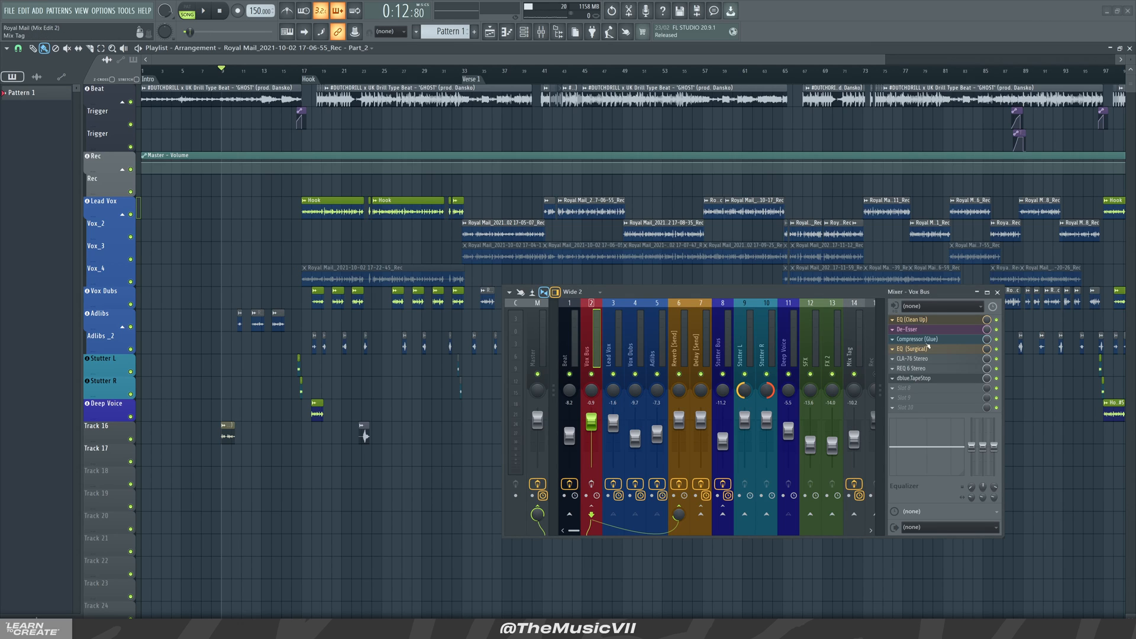
left_click(590, 484)
left_click(593, 484)
Play the verse vocals from bar 73 through the Vox Bus, and stop playback.
left_click_drag(557, 67, 650, 89)
key("space")
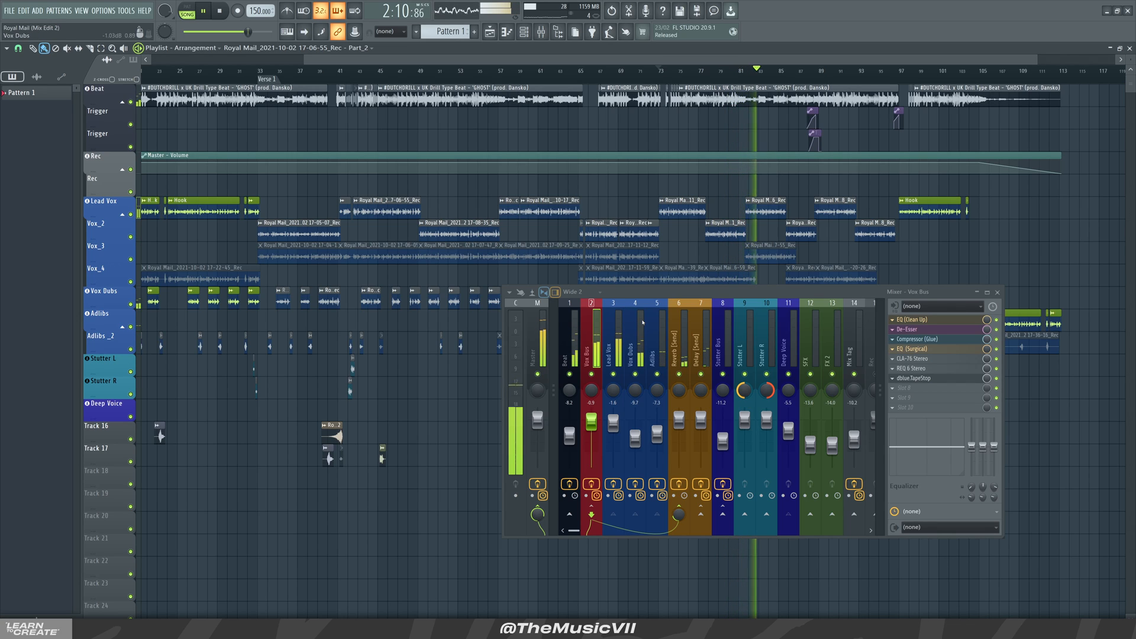
key("space")
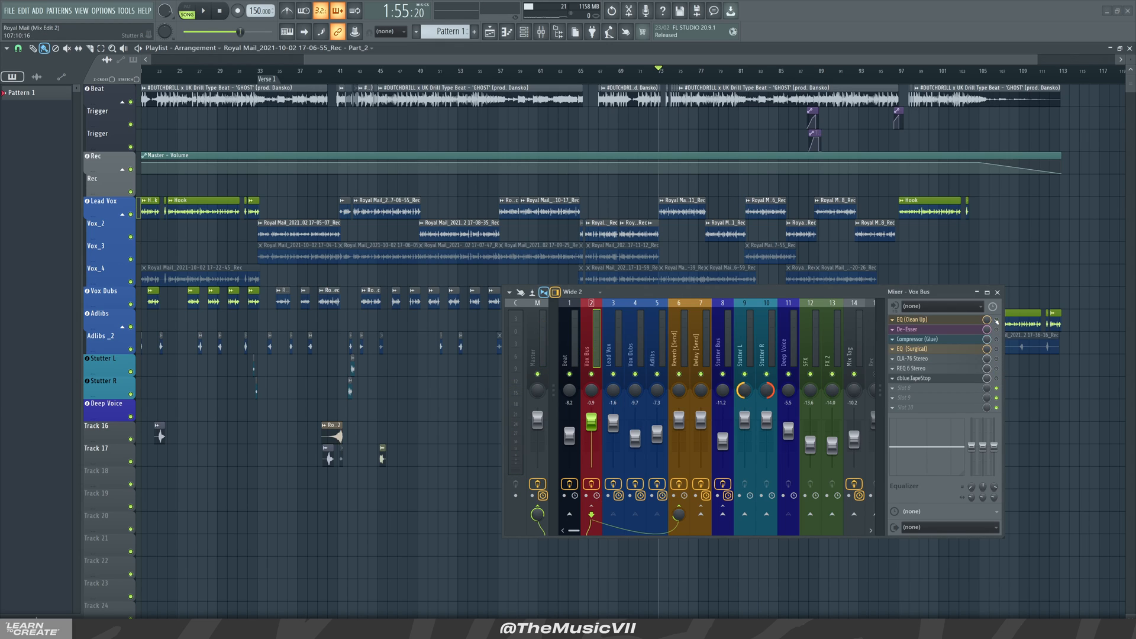
Open the EQ (Clean Up) plugin on the Vox Bus and place it beside the mixer to inspect its curve.
left_click(923, 320)
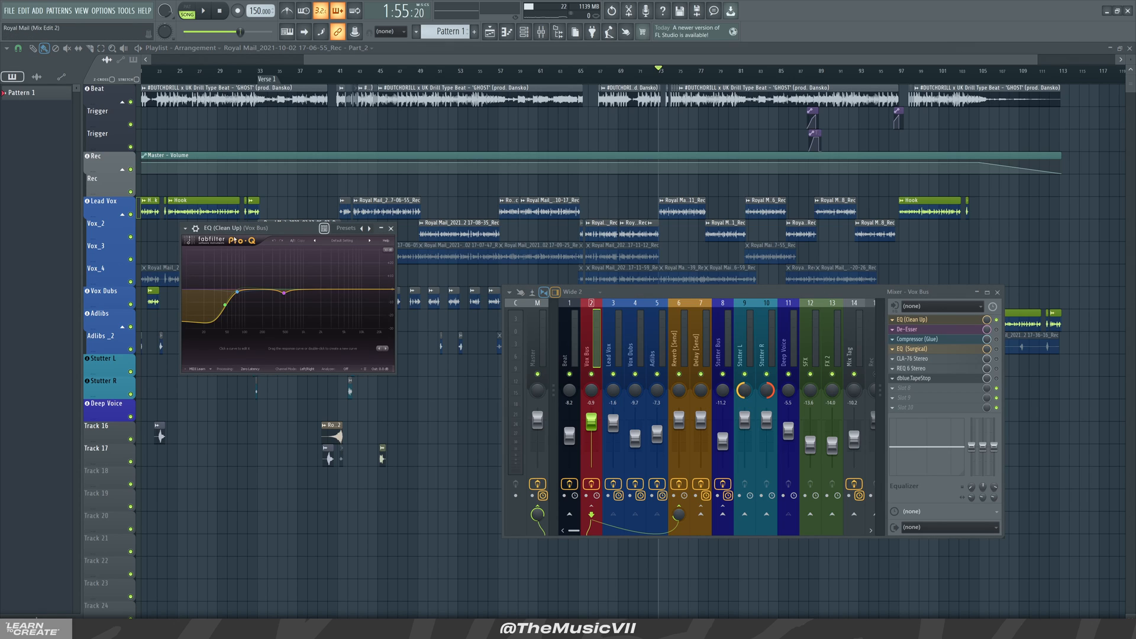
left_click_drag(248, 232, 269, 313)
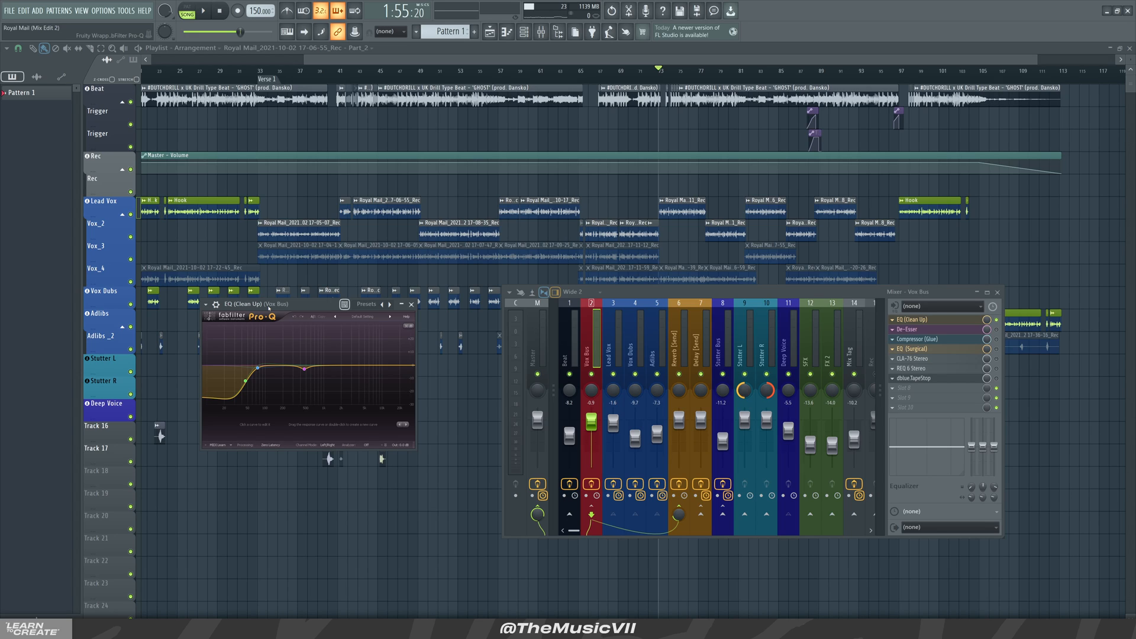
double_click(205, 398)
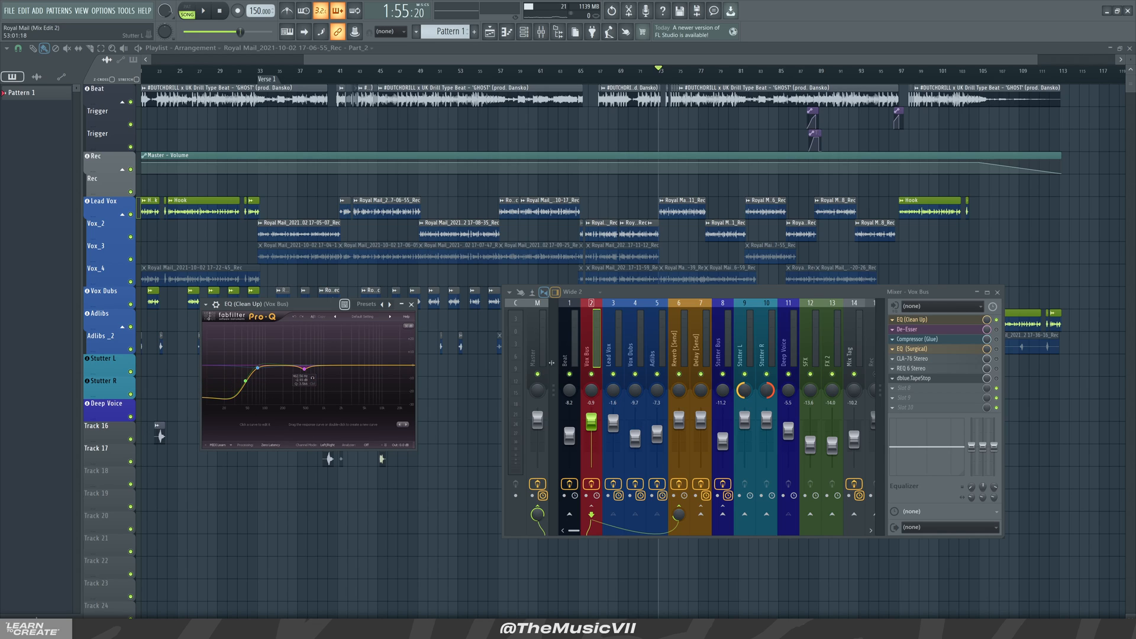
Mute the Beat mixer track, play the vocals repeatedly from bar 73 to judge the clean-up EQ, and close the EQ.
left_click(570, 375)
key("space")
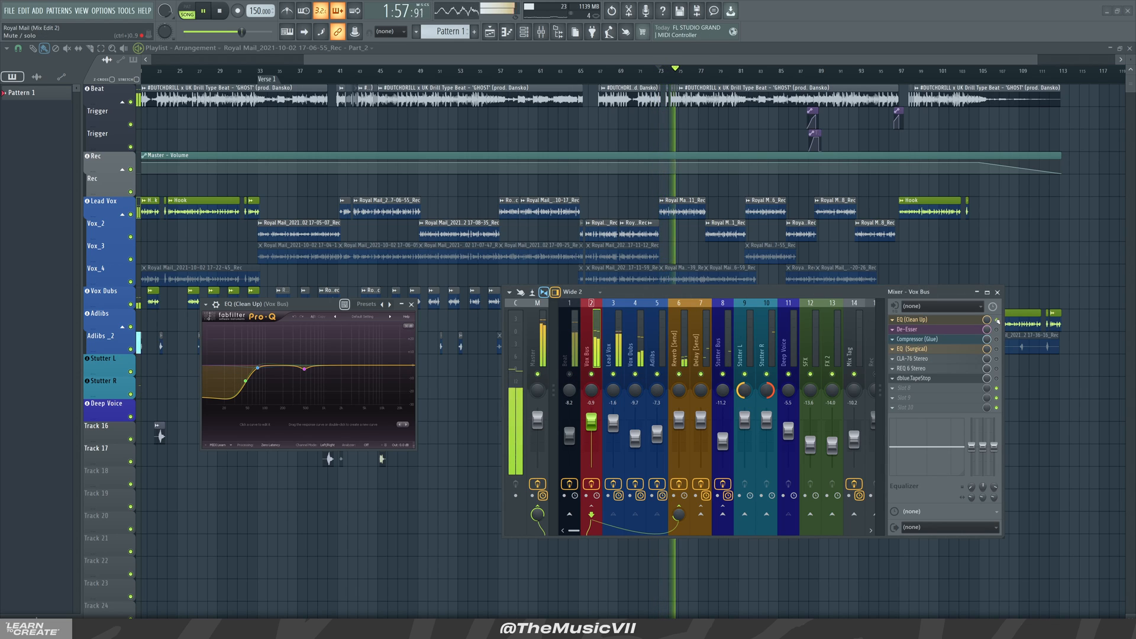
key("space")
key("space")
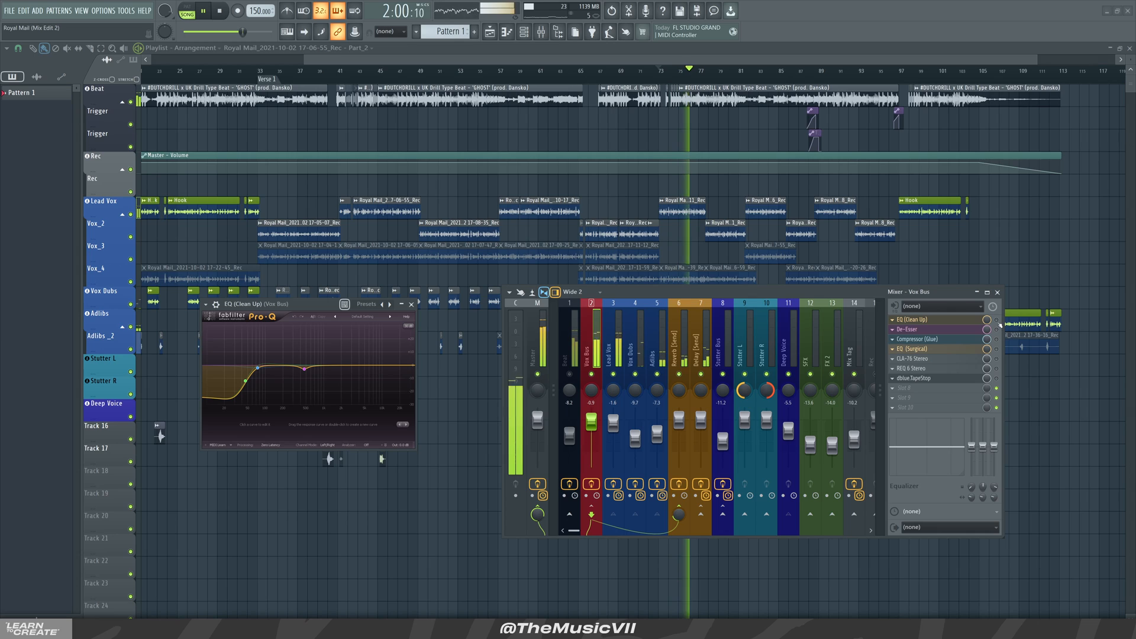
key("space")
key("space")
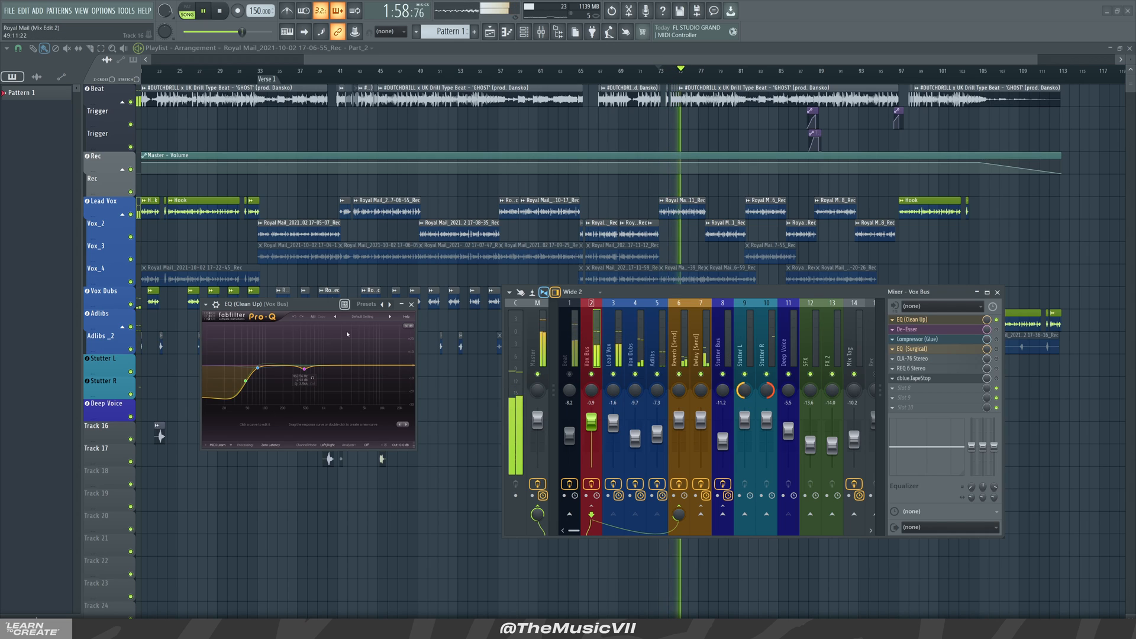
key("space")
left_click(411, 305)
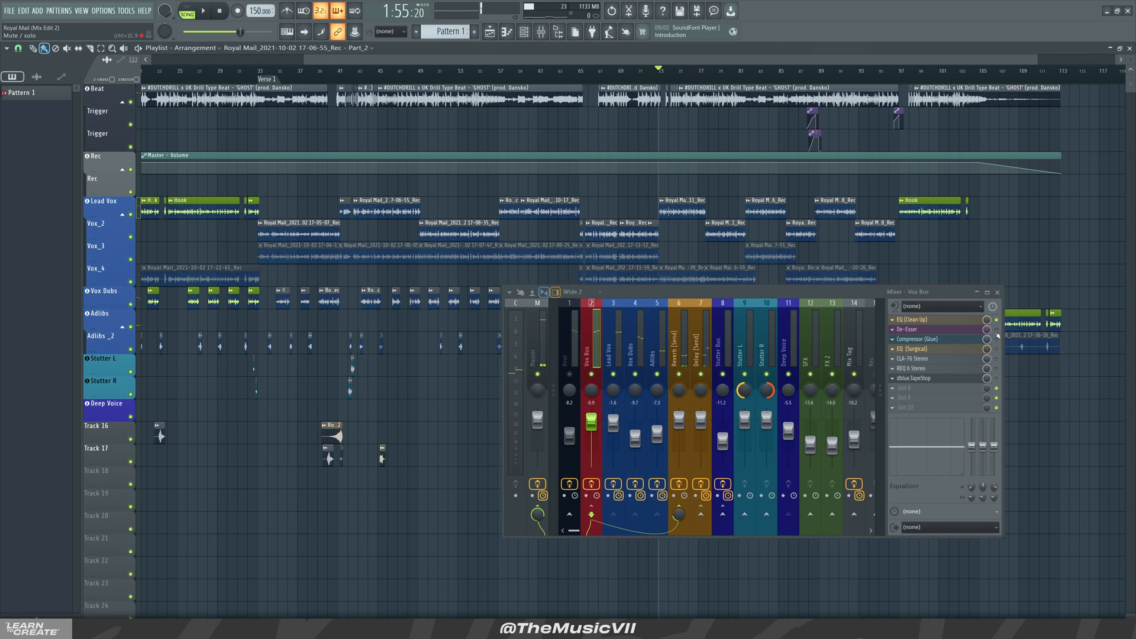
Move the mixer aside, set the playback position to the Hook at bar 17 and open the Vox Bus De-Esser.
left_click_drag(912, 300, 1022, 294)
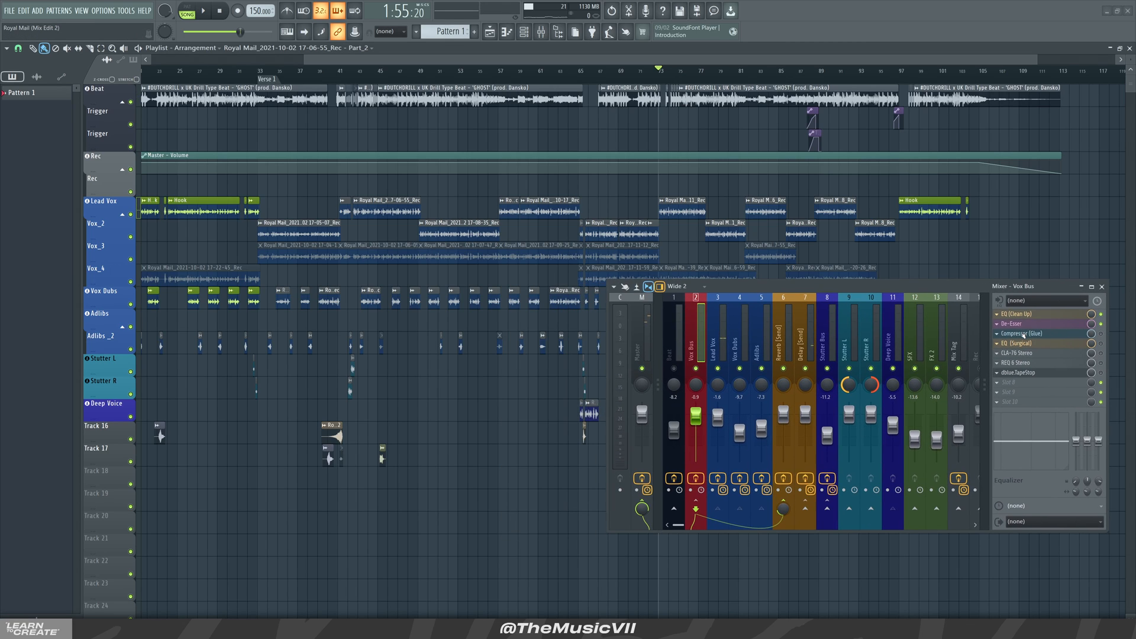
left_click(1022, 326)
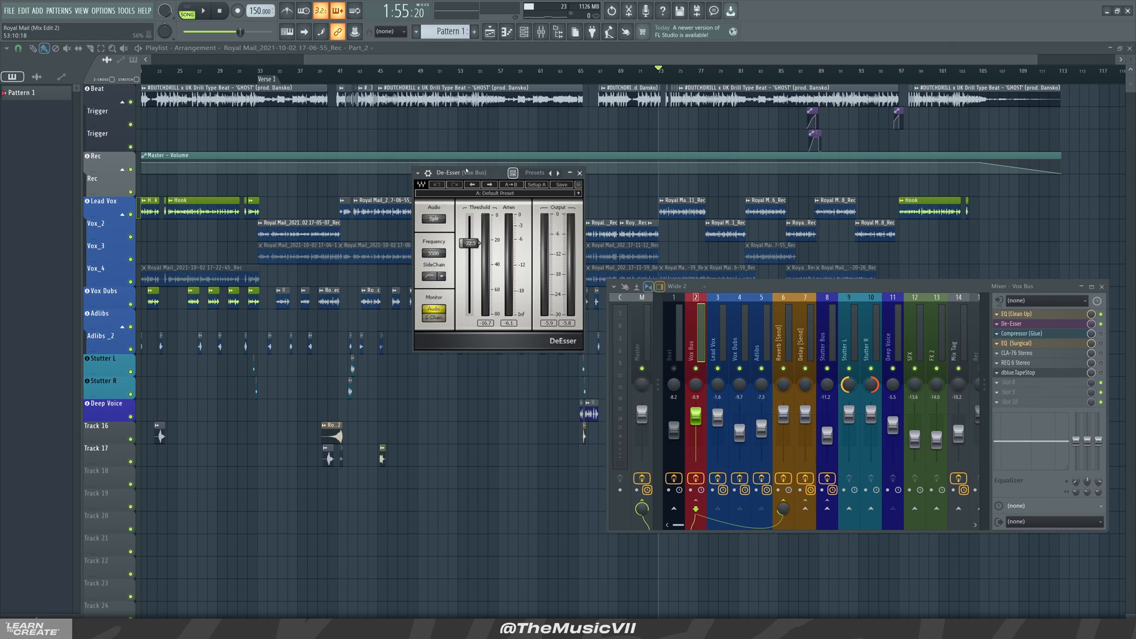
left_click_drag(466, 171, 356, 302)
left_click_drag(329, 60, 281, 78)
left_click(282, 75)
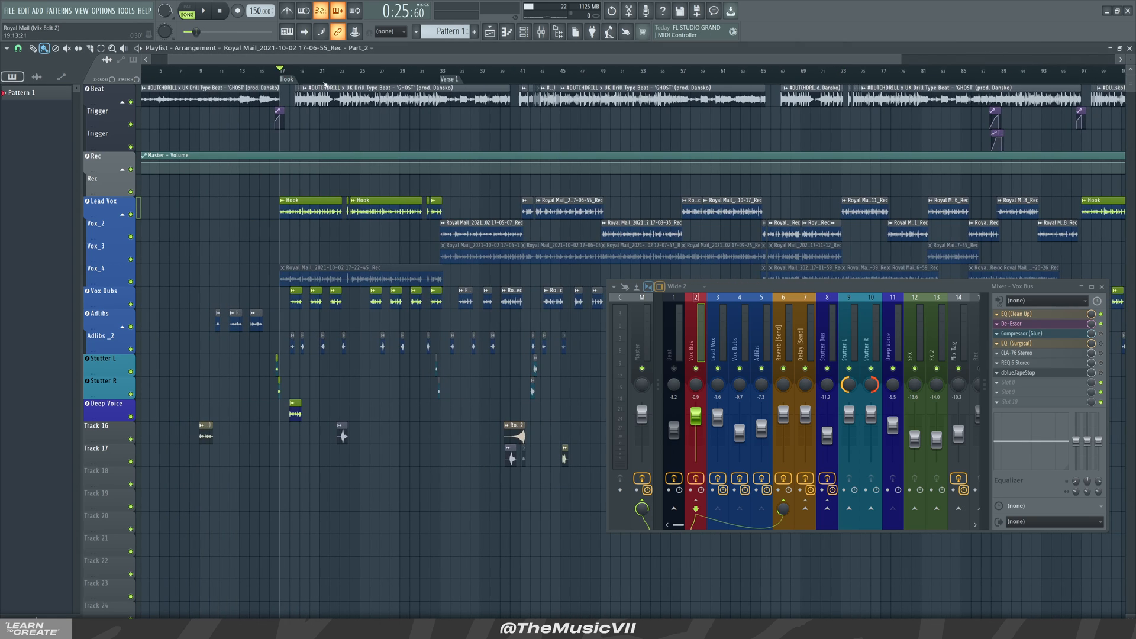
left_click(1042, 326)
left_click_drag(347, 306, 322, 334)
Play the Hook repeatedly from bar 17 to check the De-Esser's attenuation, and close the plugin.
key("space")
key("space")
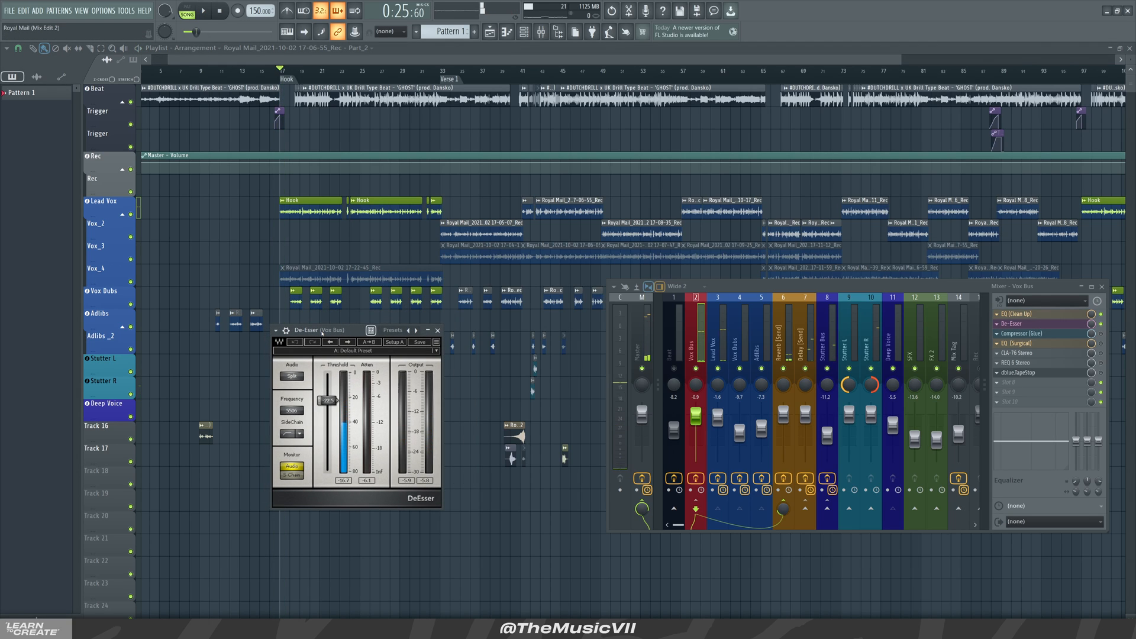
key("space")
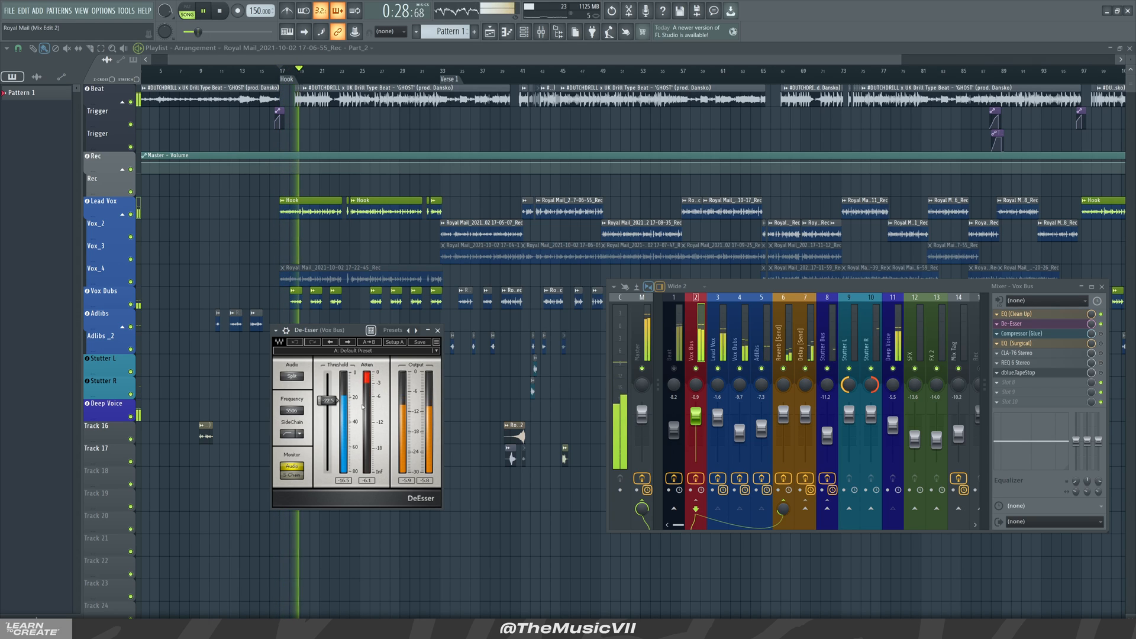
key("space")
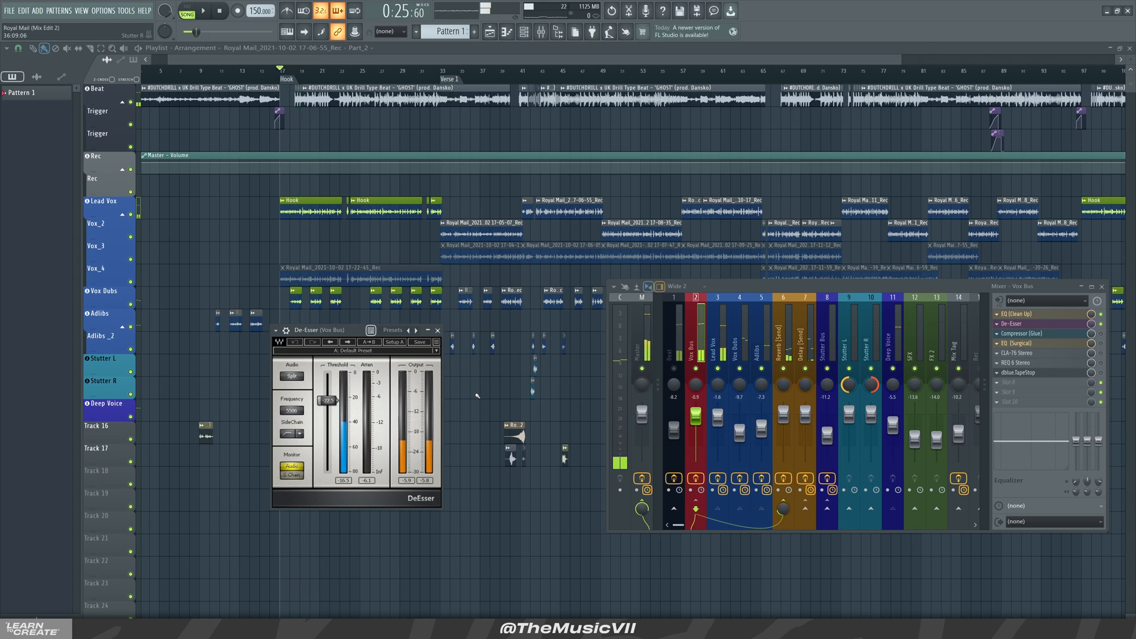
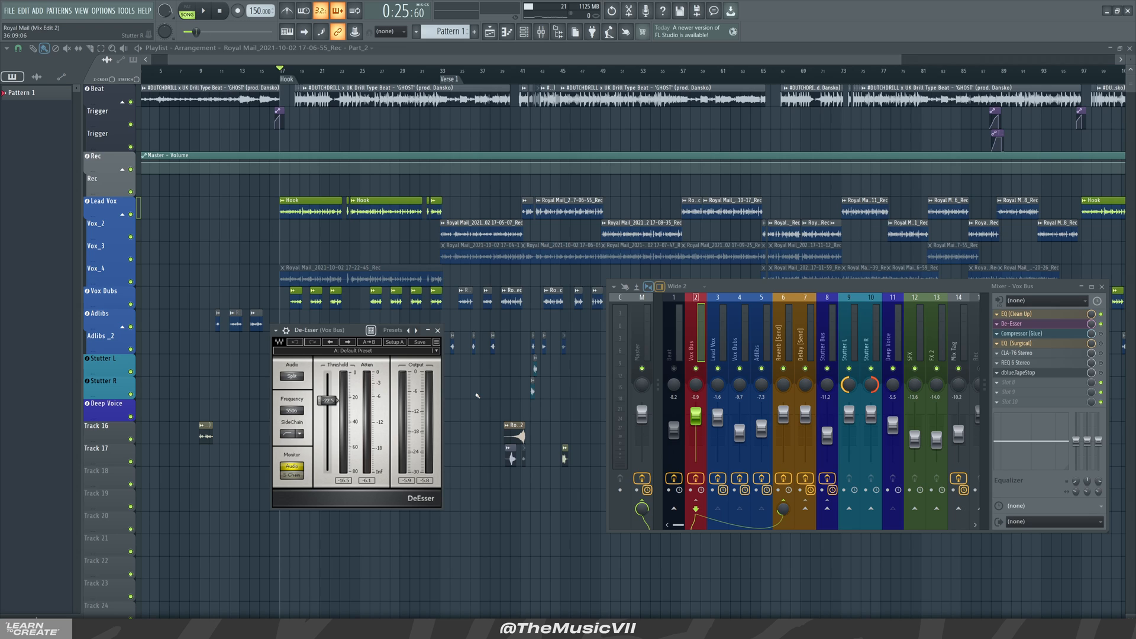
key("space")
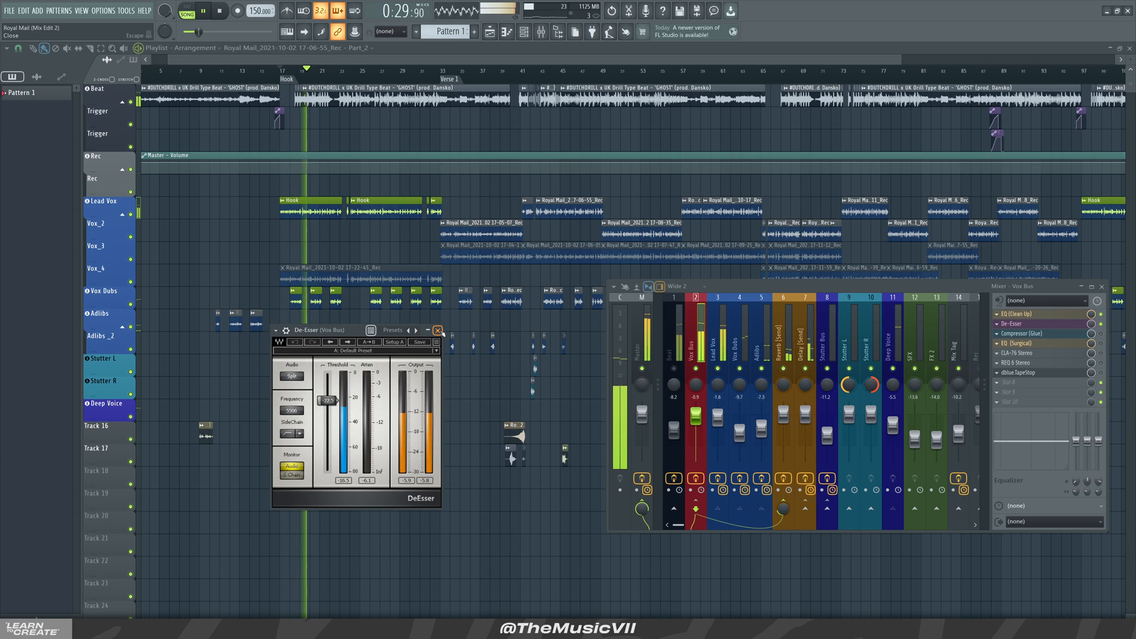
key("space")
left_click(1027, 326)
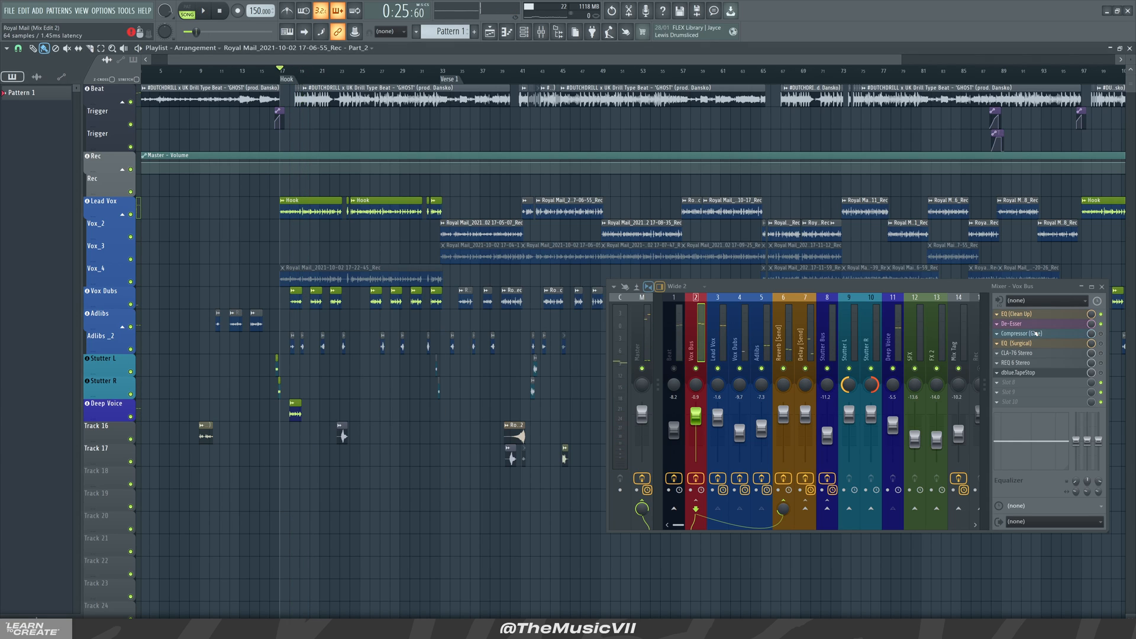
Open the Vox Bus Compressor (Glue), play the Hook repeatedly from bar 17 to judge its effect, and close the plugin.
left_click(1036, 334)
left_click_drag(95, 181, 416, 205)
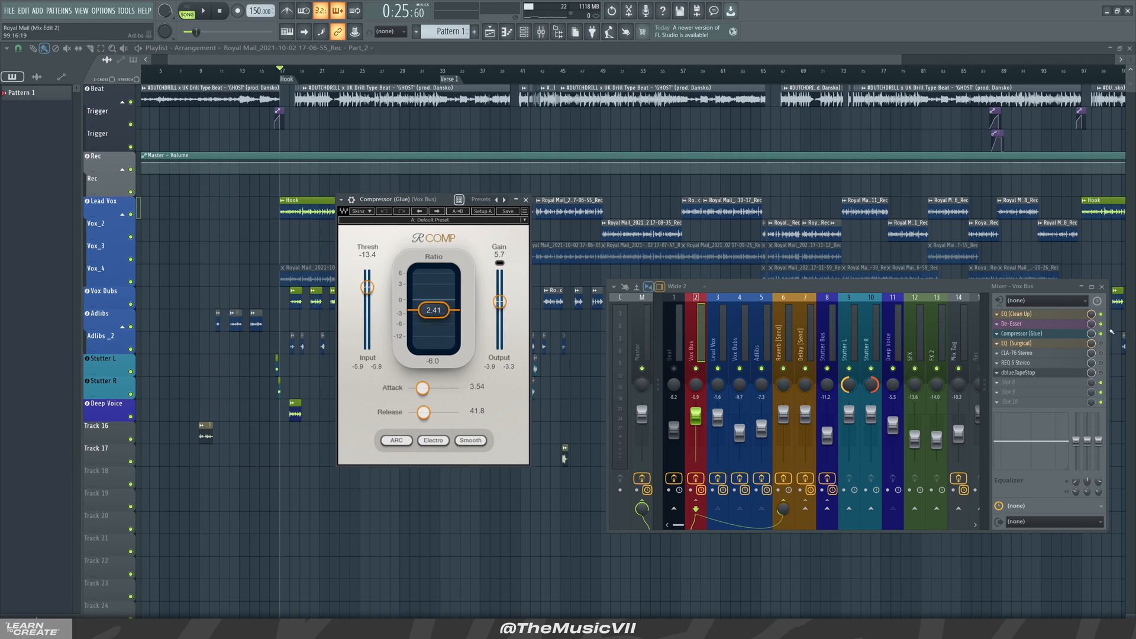
key("space")
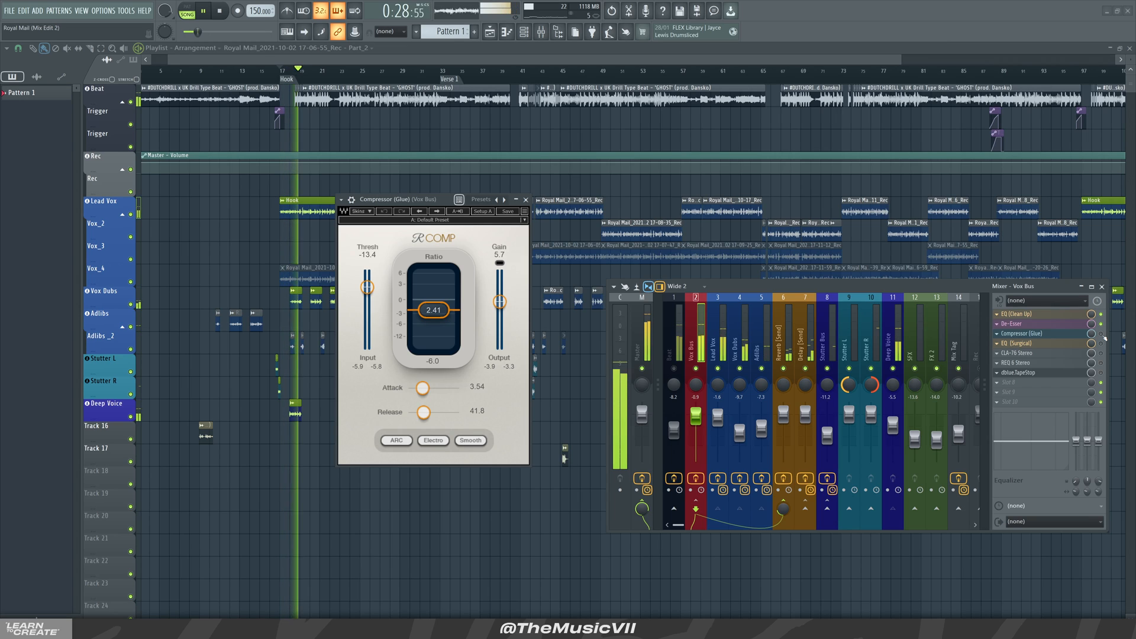
key("space")
key("space")
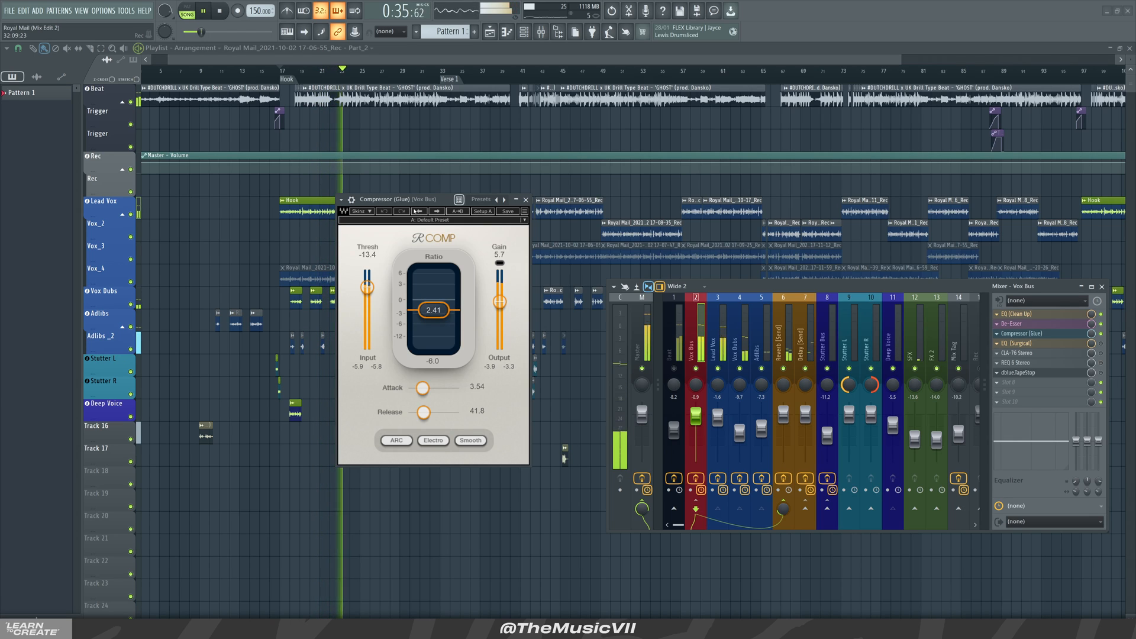
key("space")
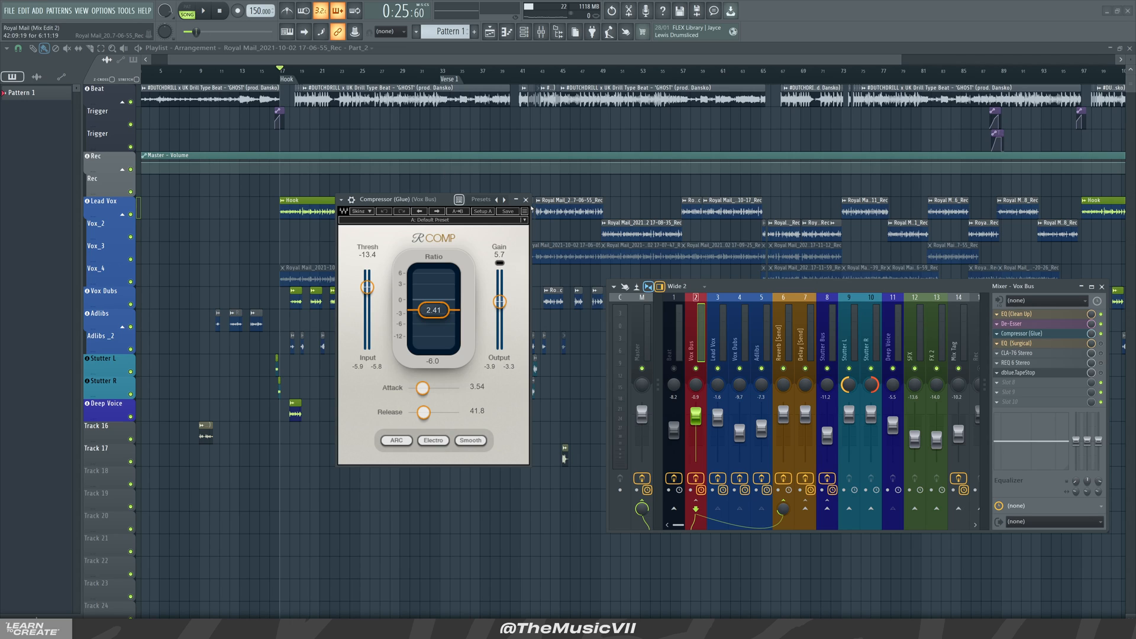
left_click(526, 201)
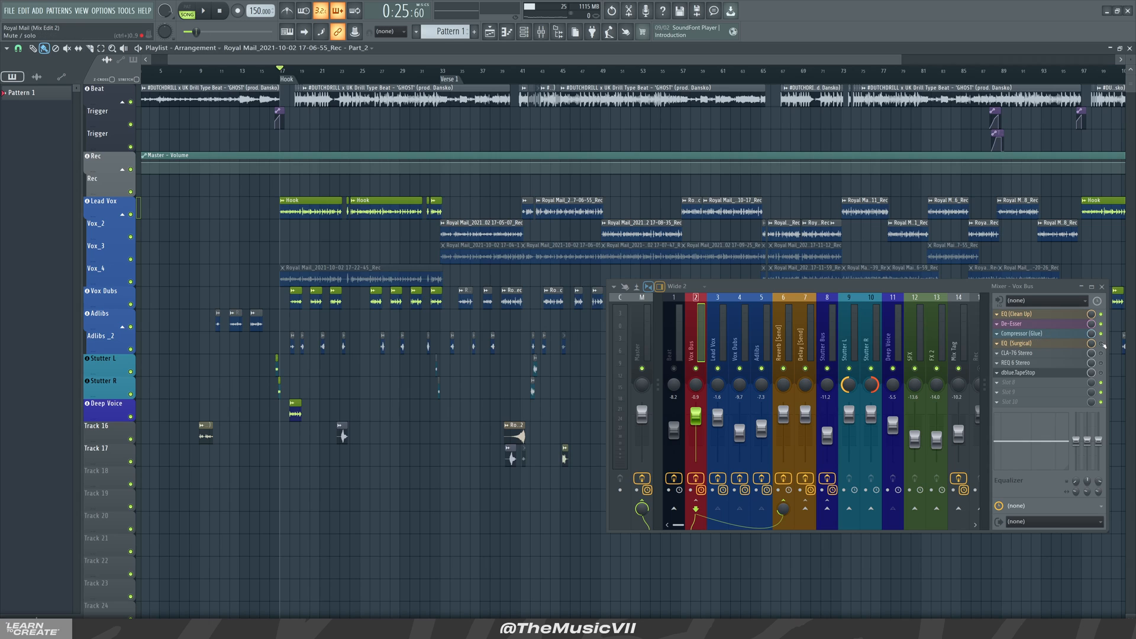
Open the EQ (Surgical) plugin on the Vox Bus and play the Hook from bar 17 to watch its dynamic bands.
left_click(1054, 344)
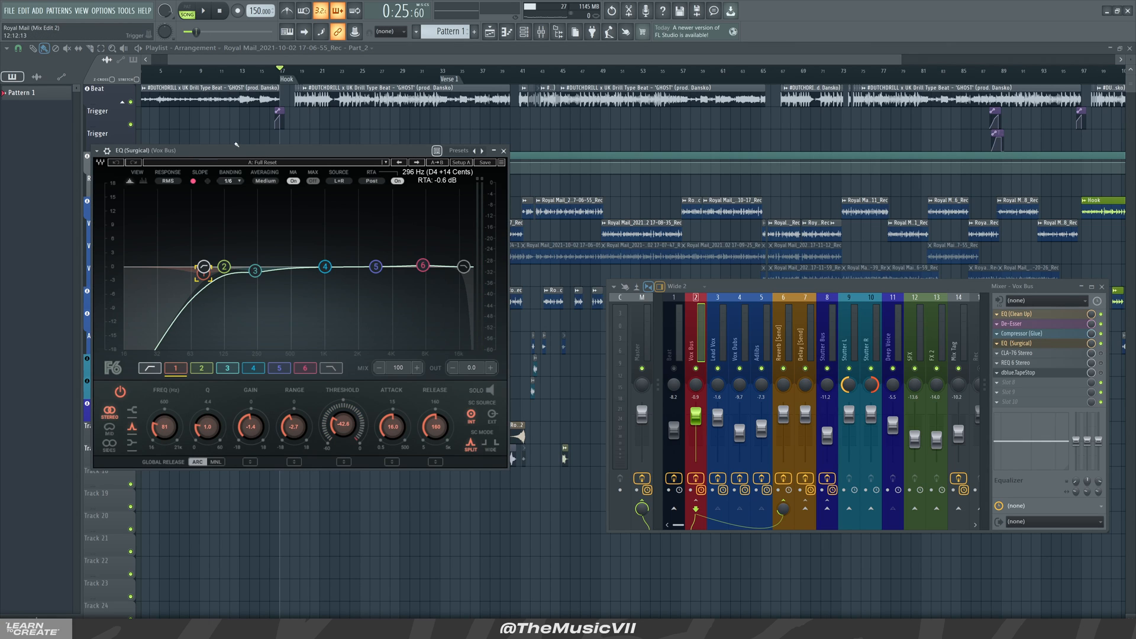
left_click_drag(287, 156, 305, 162)
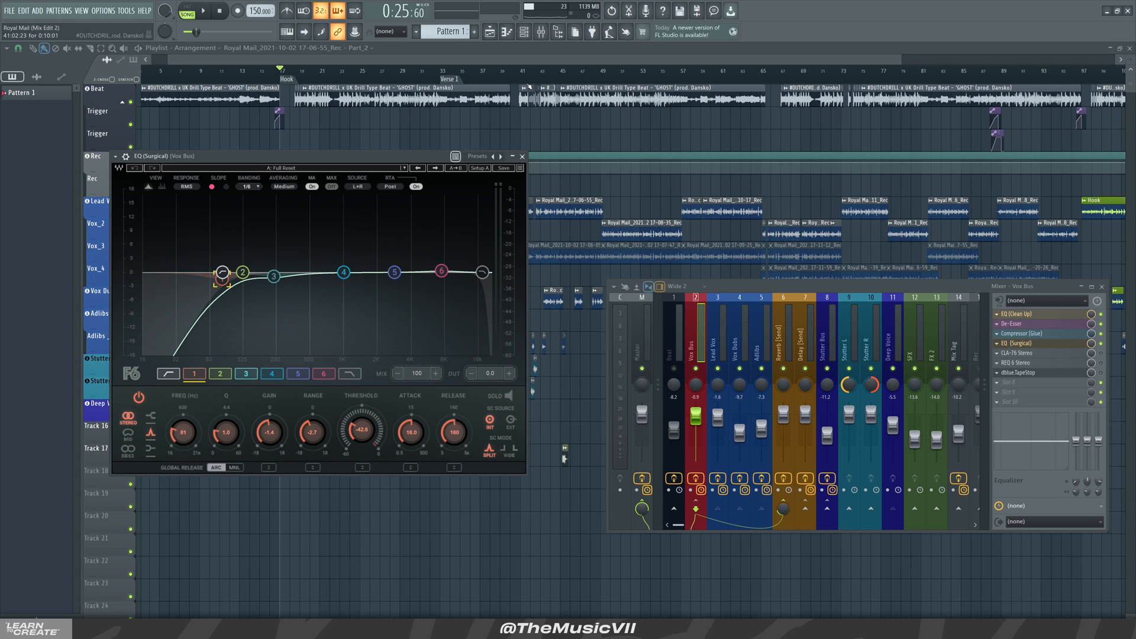
key("space")
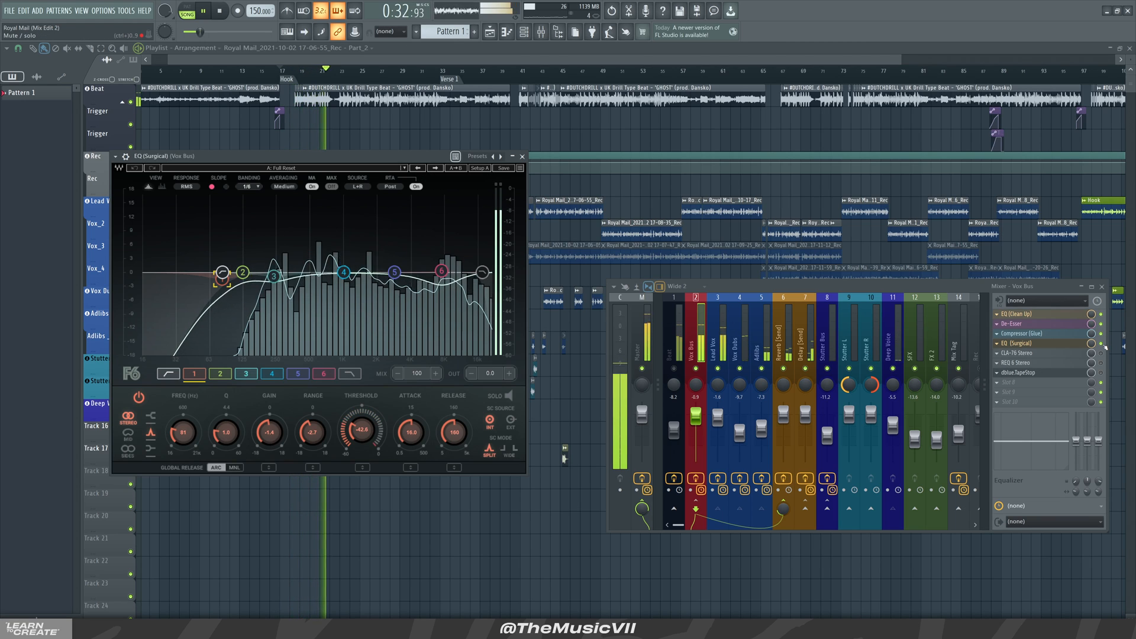
key("space")
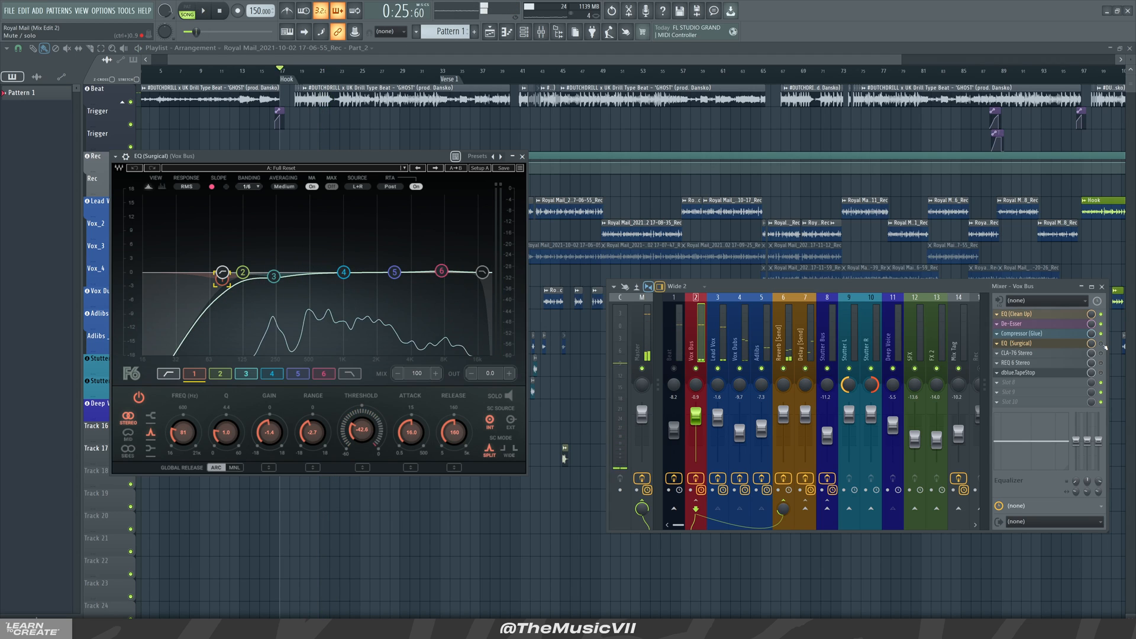
Play the vocals from bar 47 to check the surgical EQ, inspect band 6's settings, and close the plugin.
left_click(579, 74)
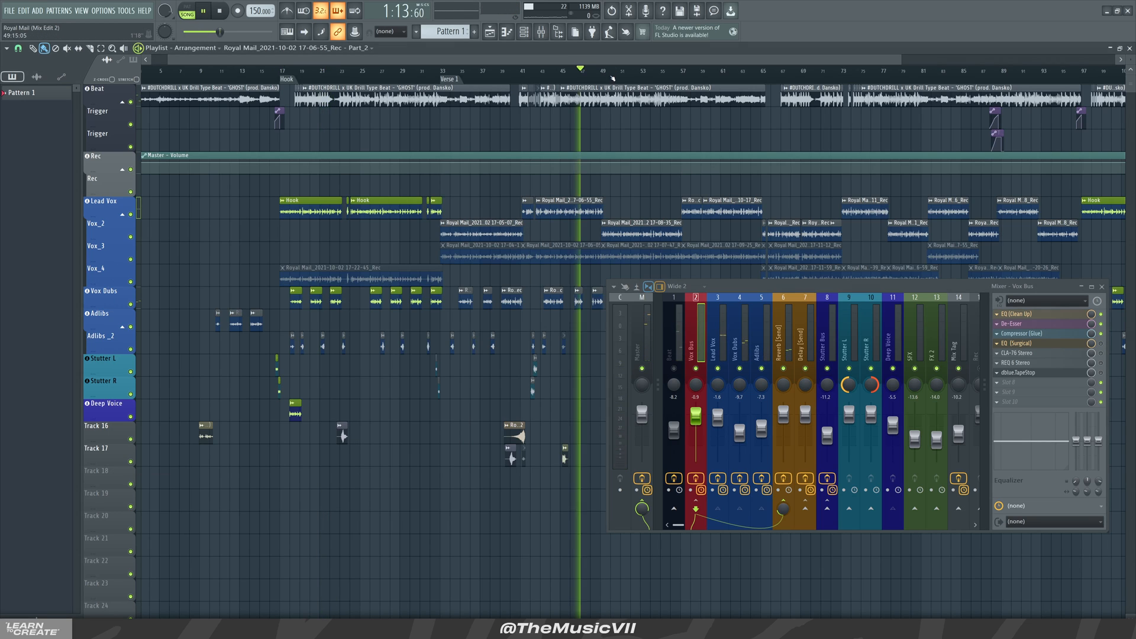
key("space")
left_click(1102, 348)
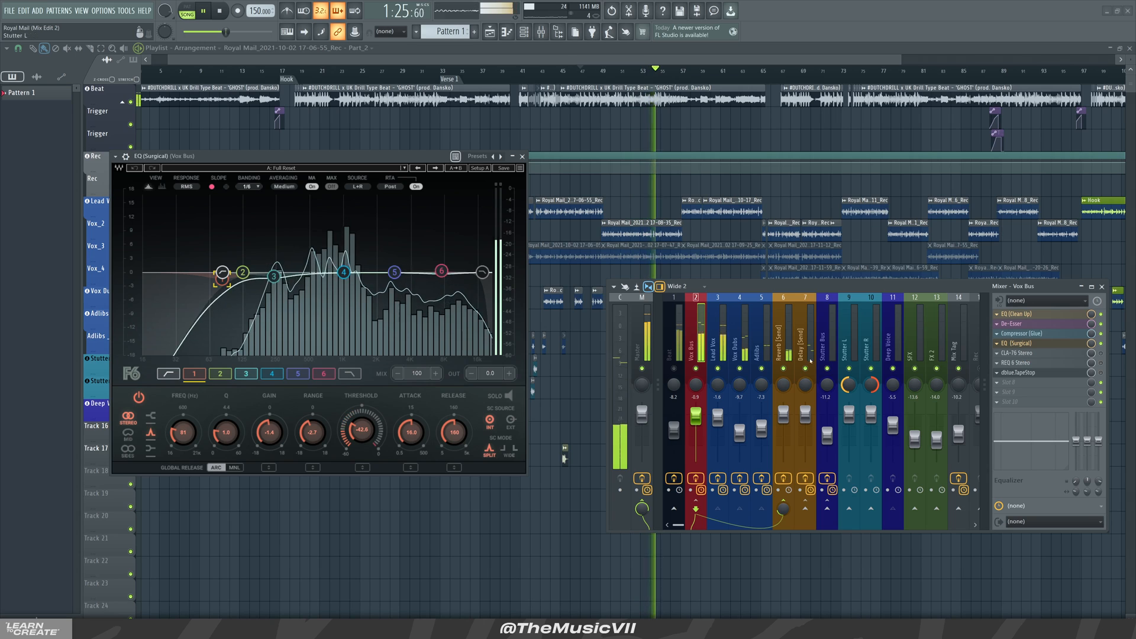
key("space")
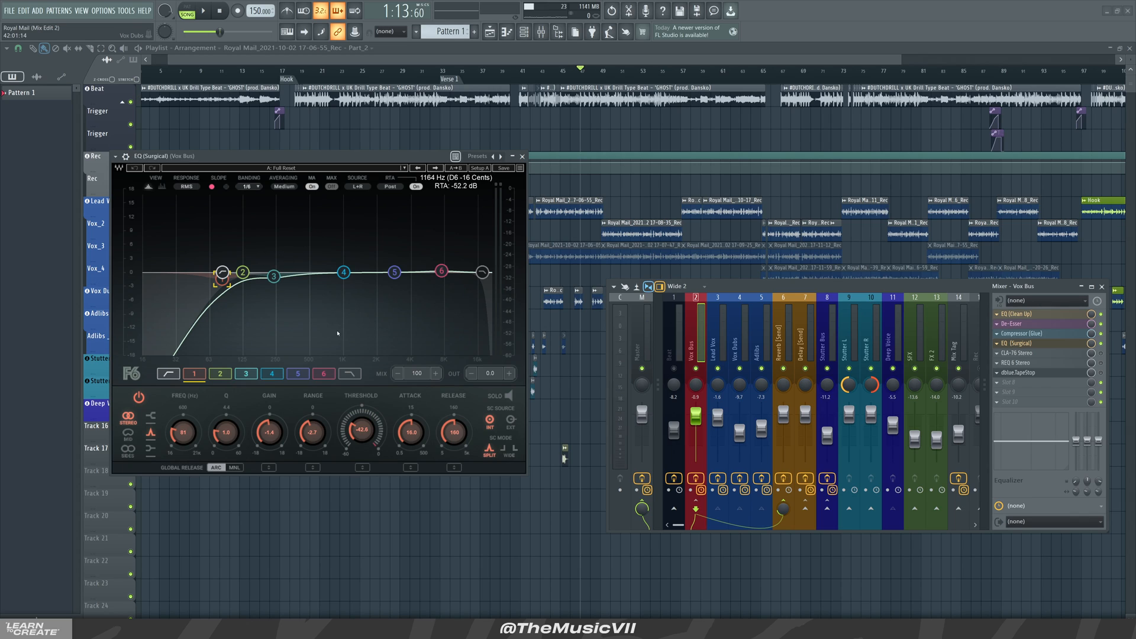
left_click(438, 273)
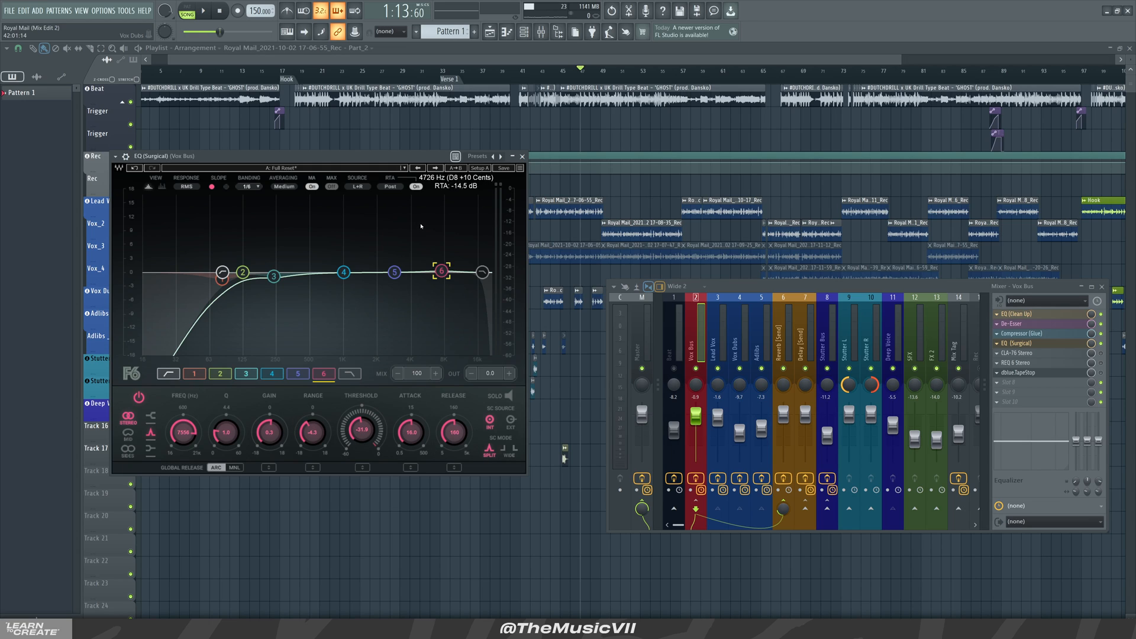
left_click(522, 156)
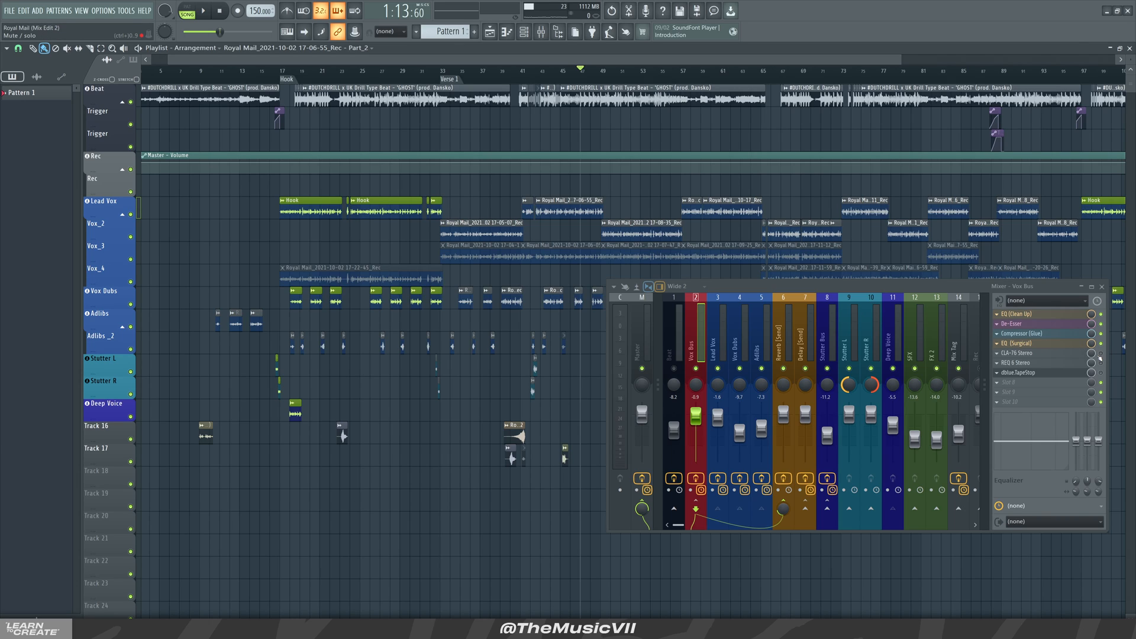
Open the CLA-76 Stereo compressor on the Vox Bus and play the vocals repeatedly from bar 47 to hear its effect.
left_click(1058, 354)
left_click_drag(220, 106, 296, 202)
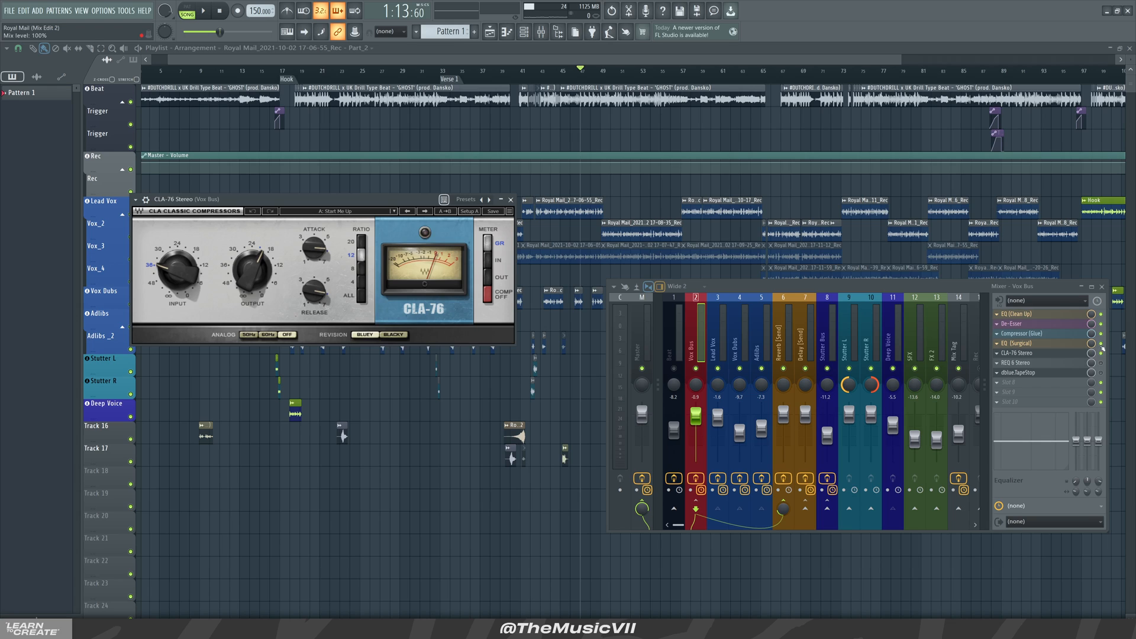
key("space")
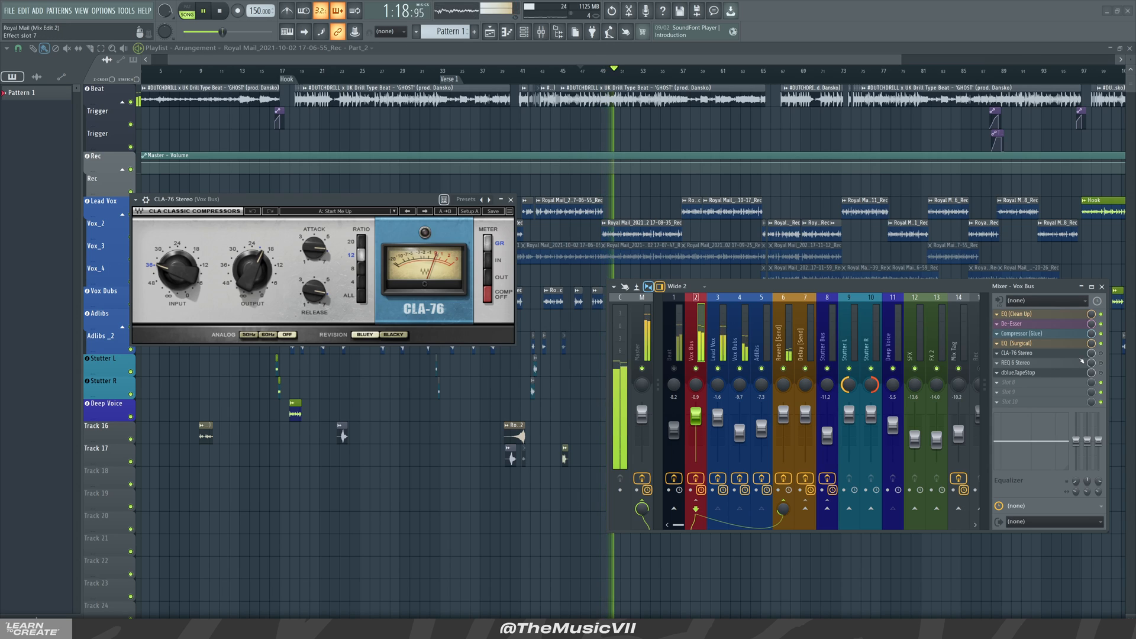
key("space")
key("space")
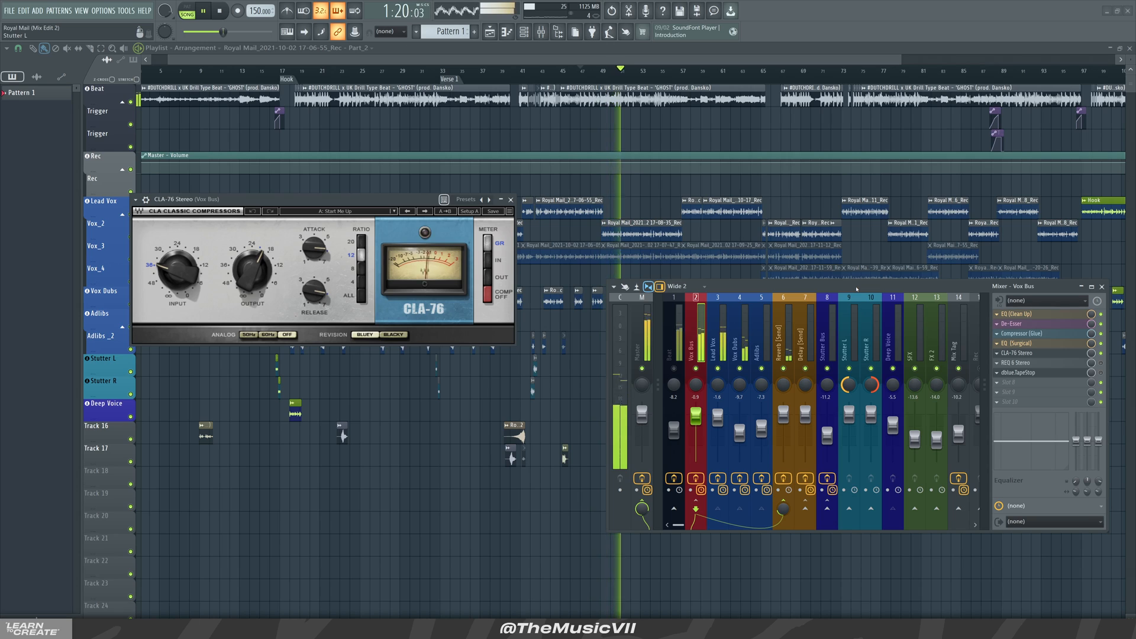
Mute the Reverb and Delay send tracks during playback and reselect the Vox Bus.
left_click(784, 368)
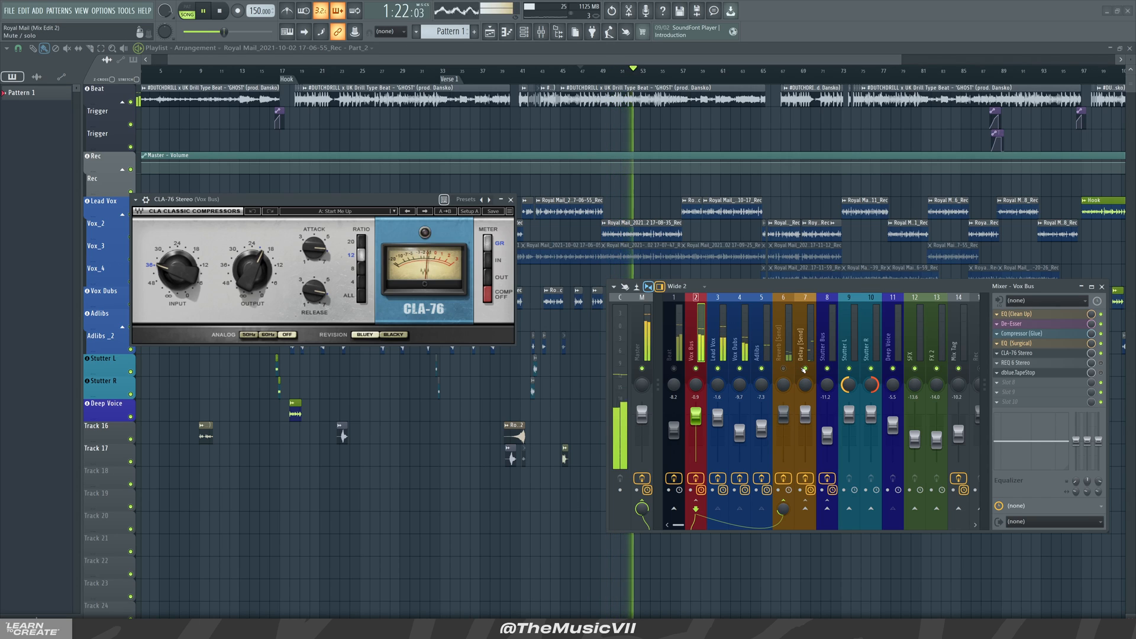
left_click(783, 346)
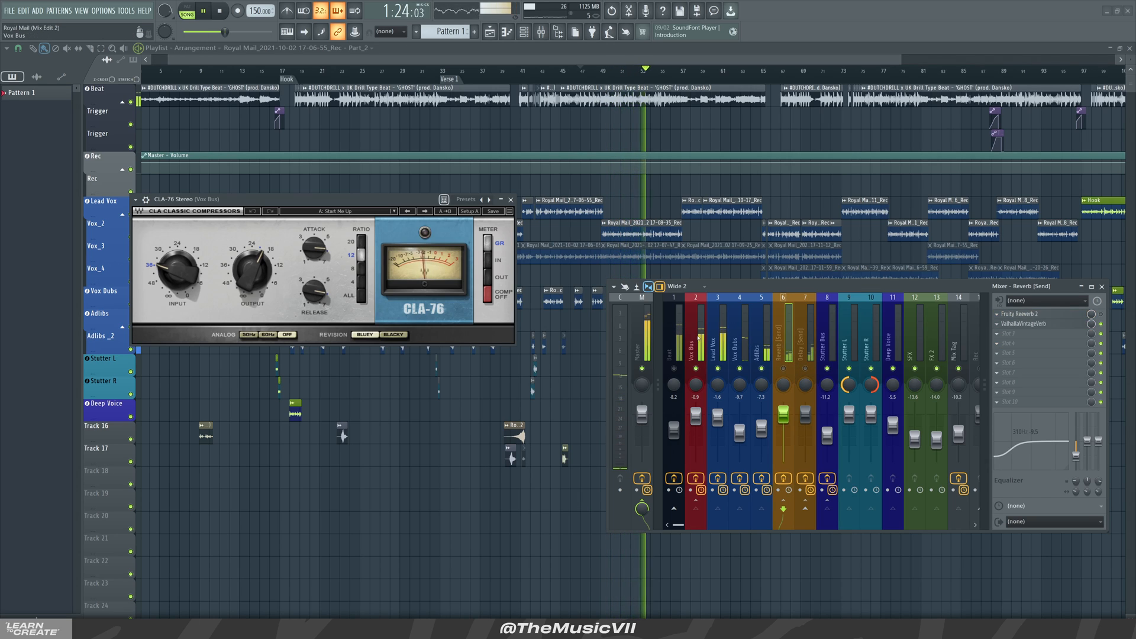
key("Left")
key("Left")
key("Left")
key("Left")
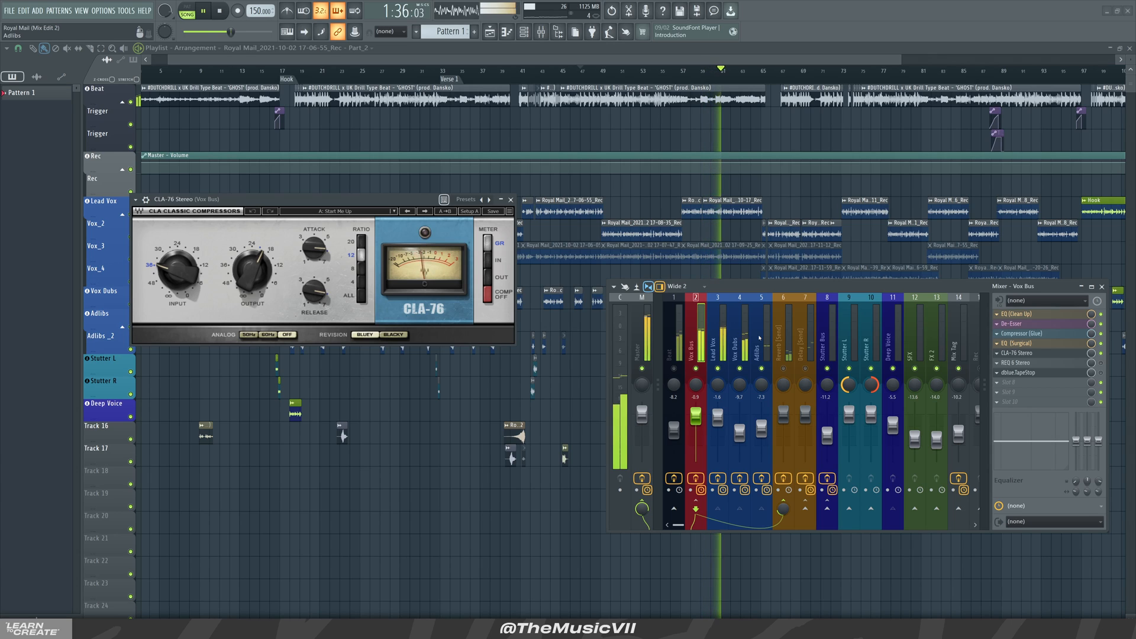
Play the song repeatedly from bar 47 with the Beat track active to judge the CLA-76 on the vocals, and close the plugin.
key("space")
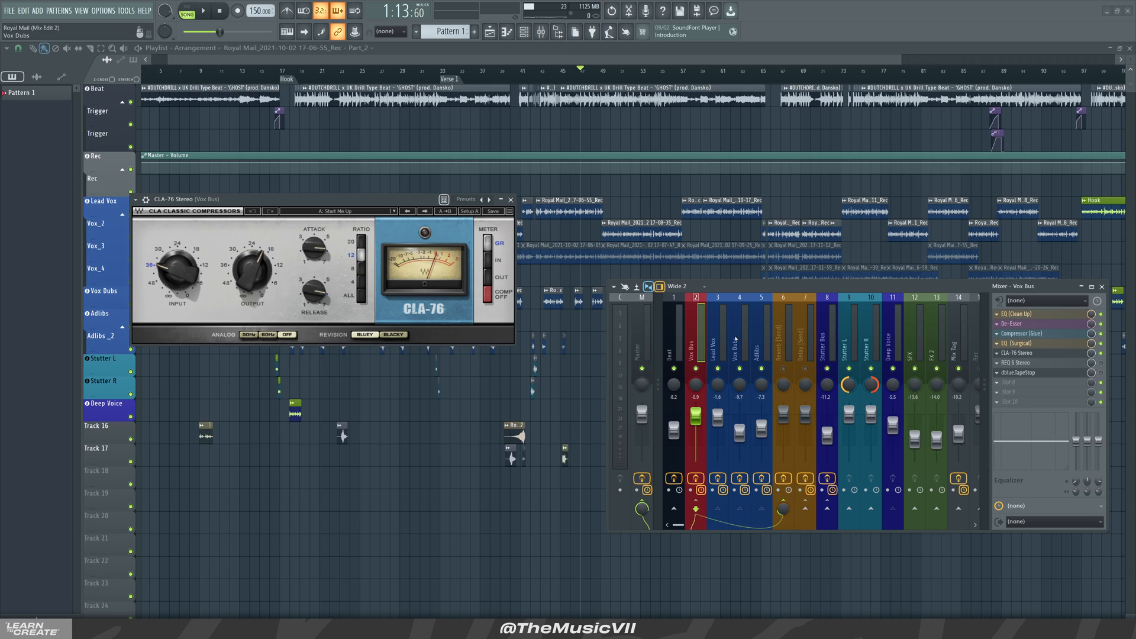
key("space")
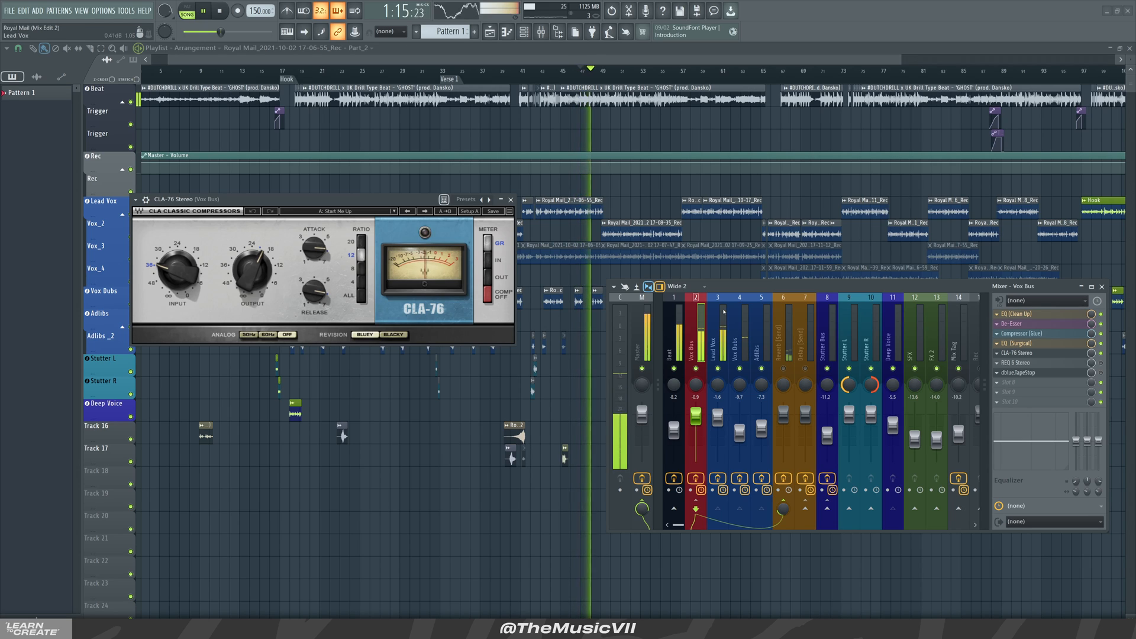
key("space")
key("space")
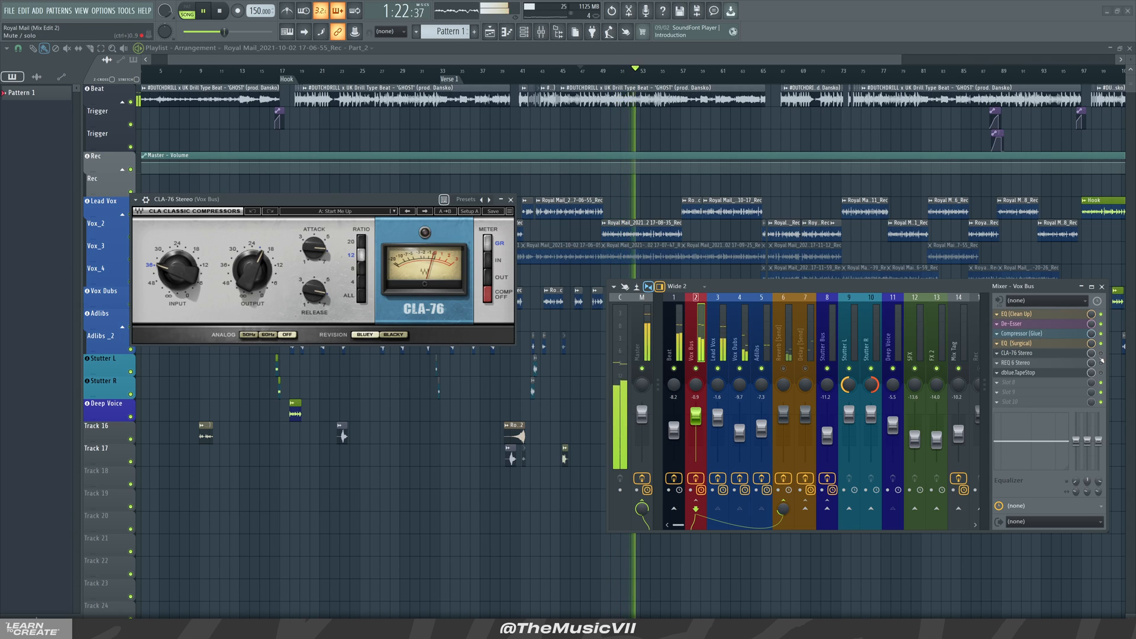
key("space")
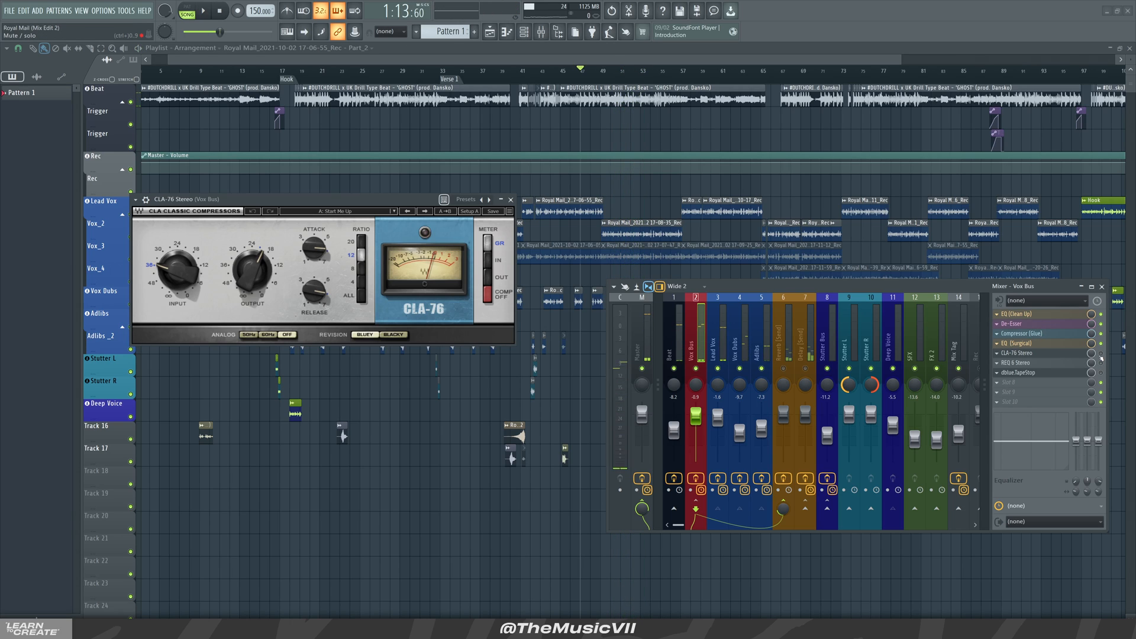
key("space")
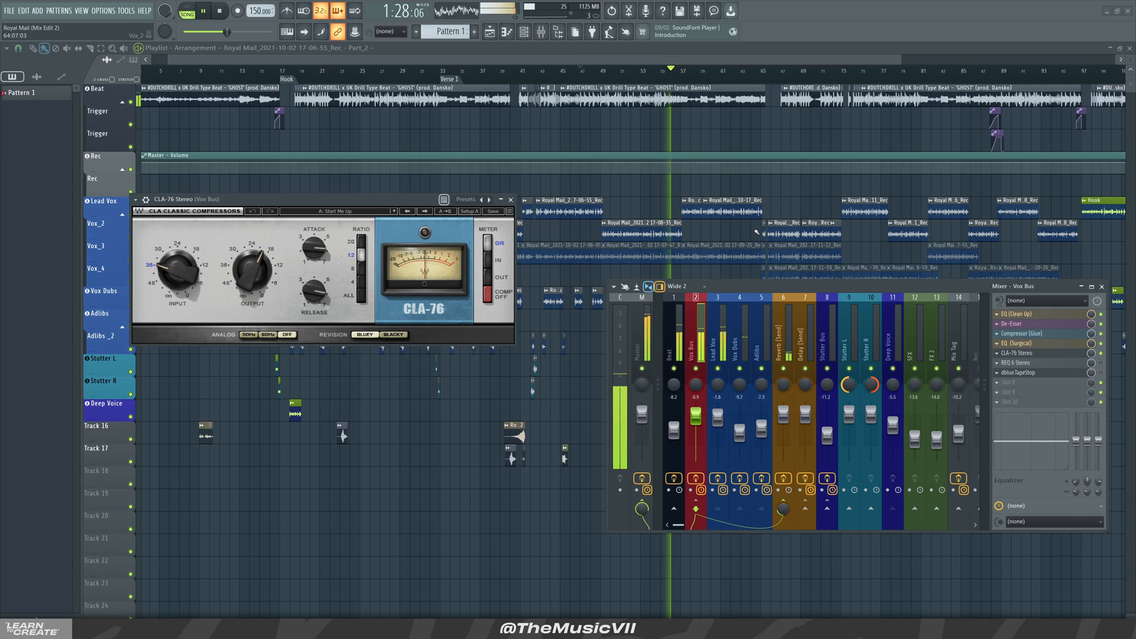
key("space")
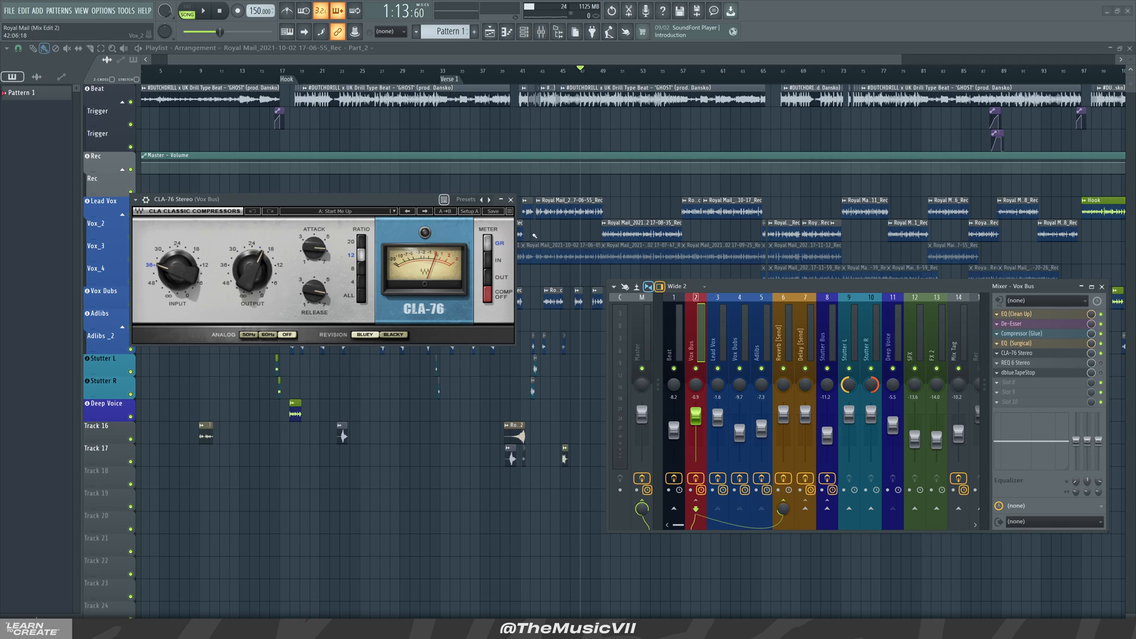
left_click(511, 200)
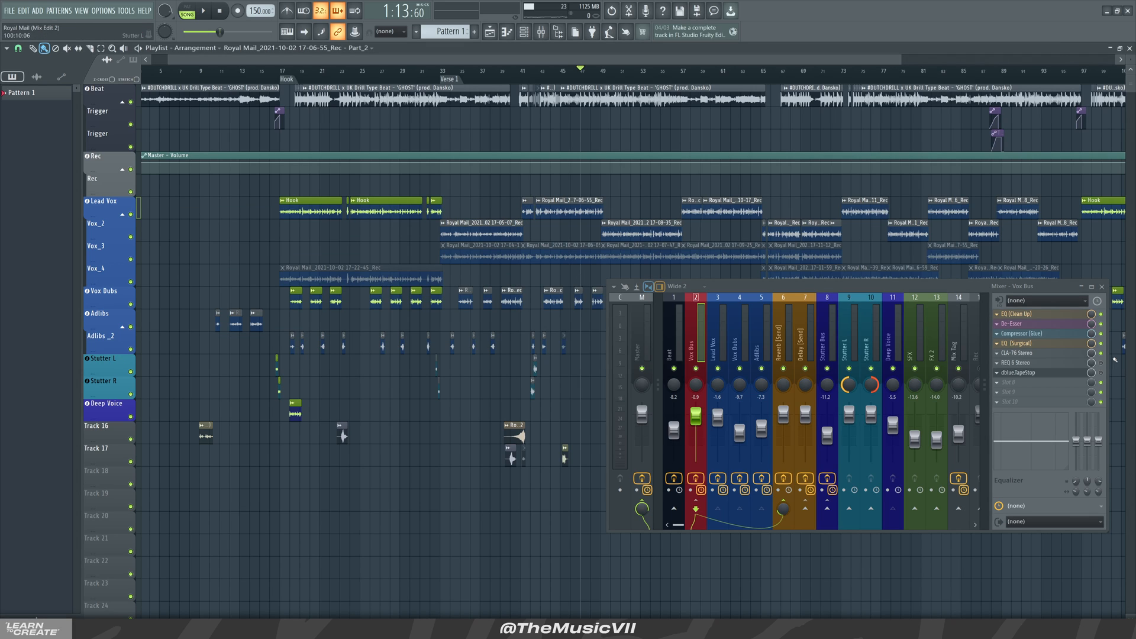
Open the REQ 6 Stereo EQ on the Vox Bus, mute the Beat mixer track and play the vocals from bar 47.
left_click(1057, 363)
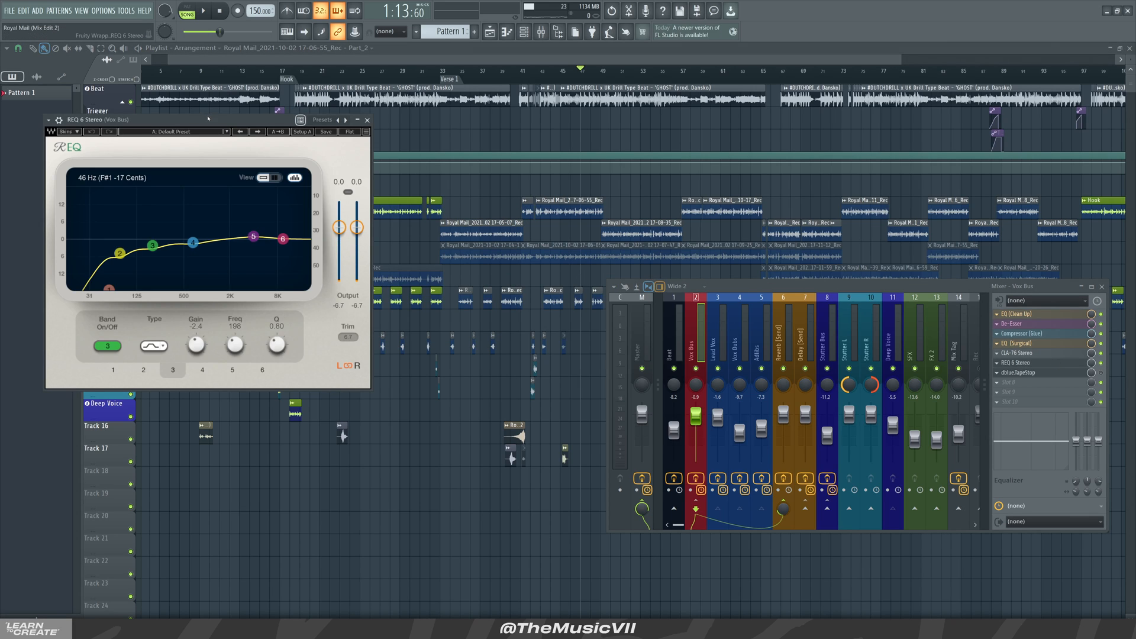
left_click_drag(205, 125, 313, 155)
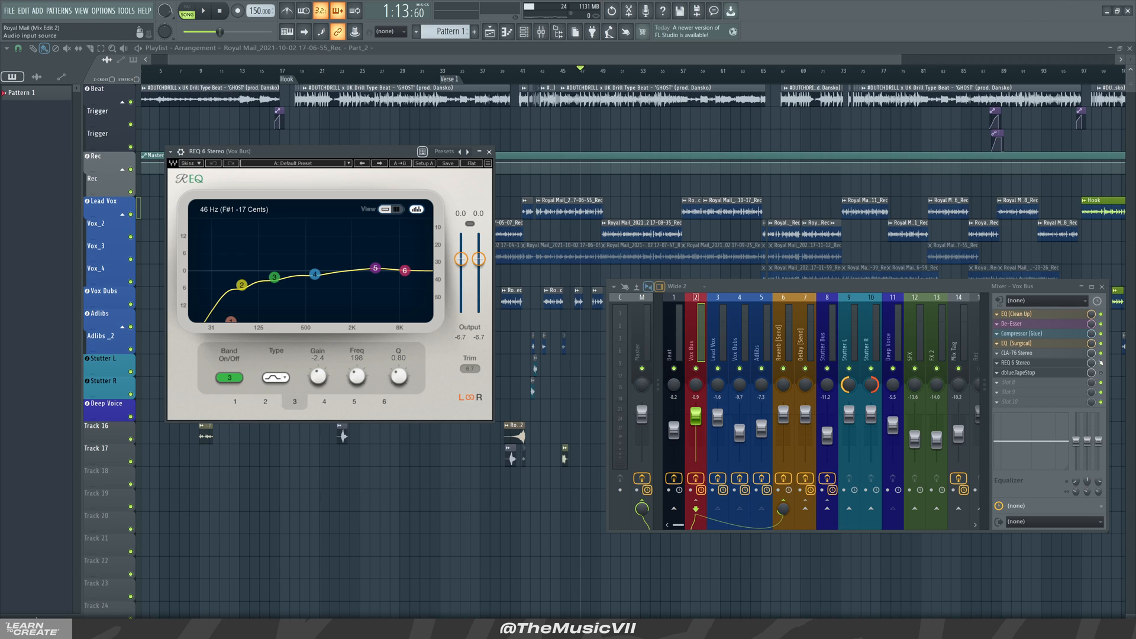
left_click(673, 368)
key("space")
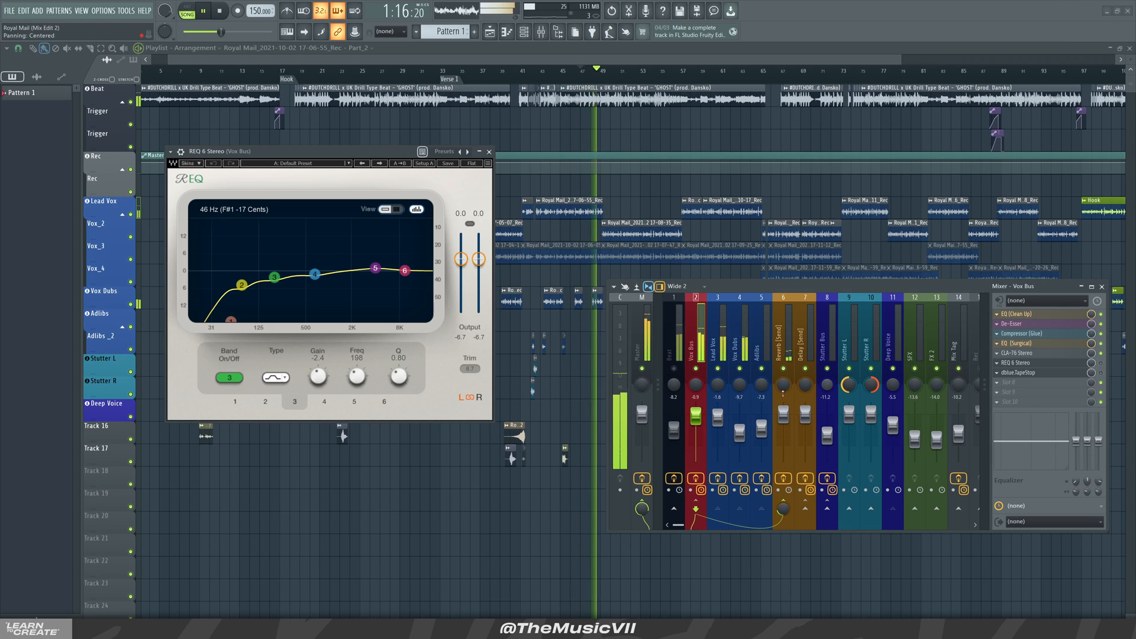
key("space")
Mute the Reverb and Delay sends and play the dry vocals from bar 69 with REQ 6 Stereo open to check its curve.
left_click(783, 368)
left_click(805, 368)
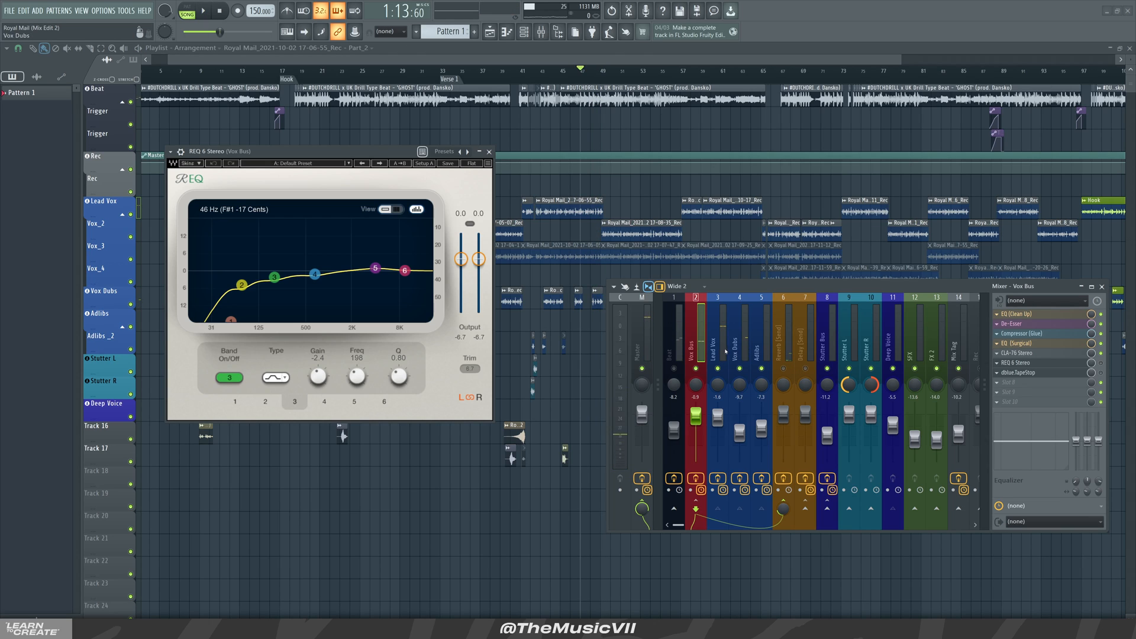
key("space")
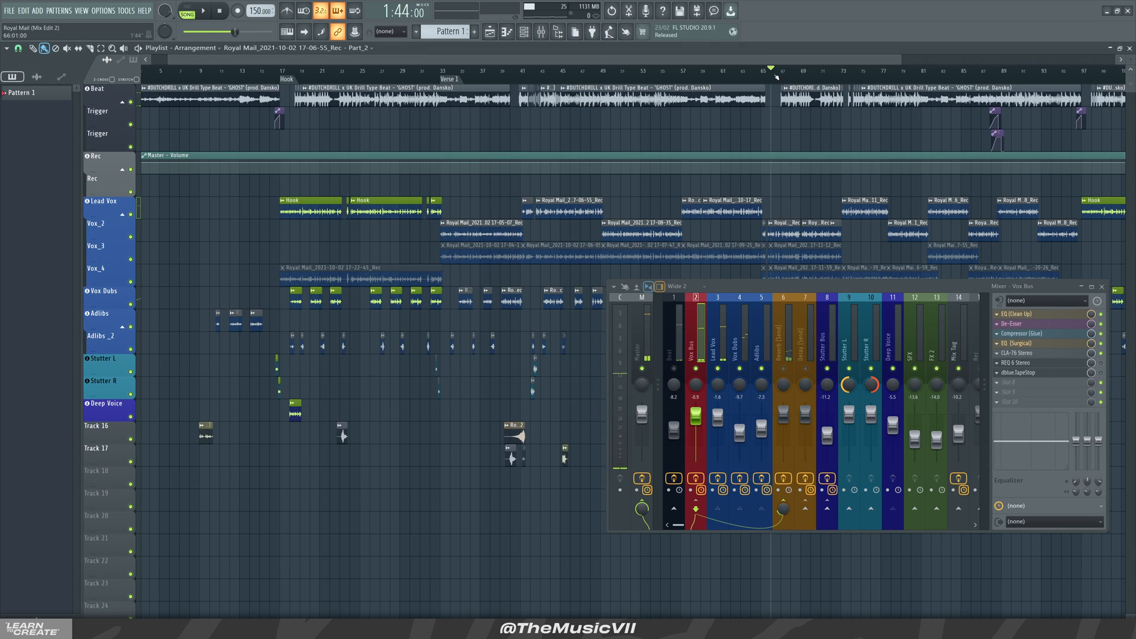
left_click(814, 73)
key("space")
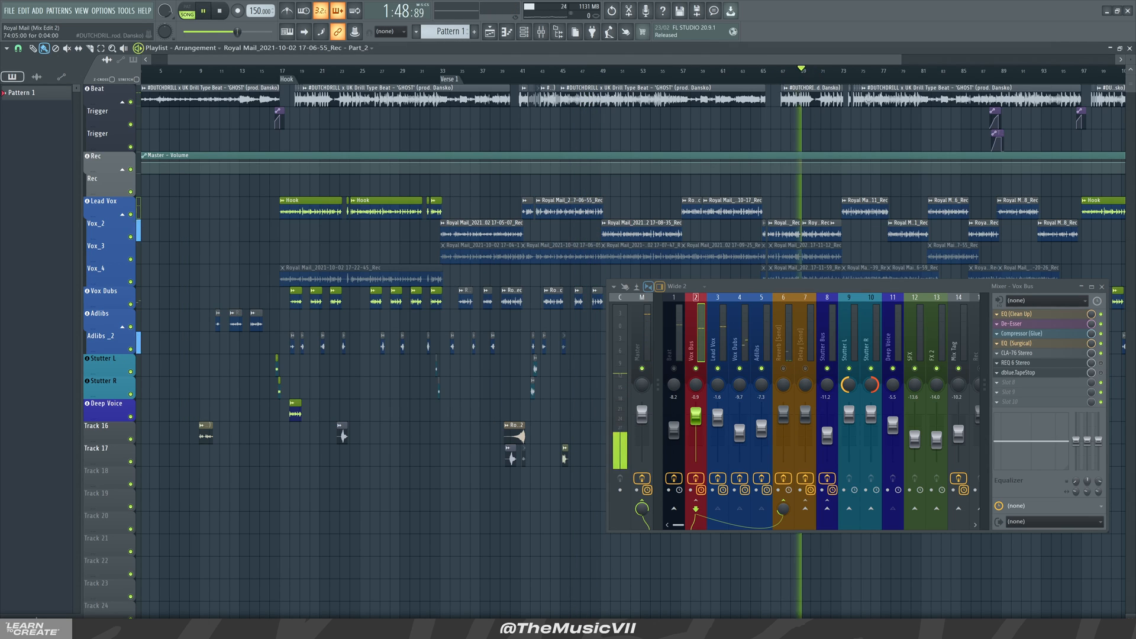
left_click(1064, 365)
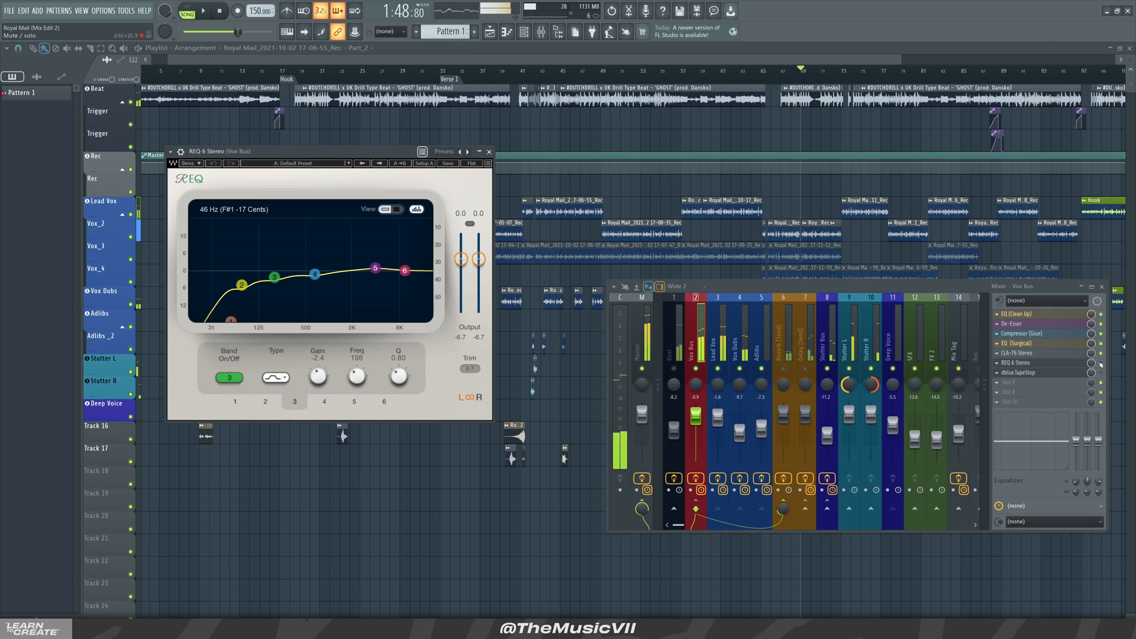
key("space")
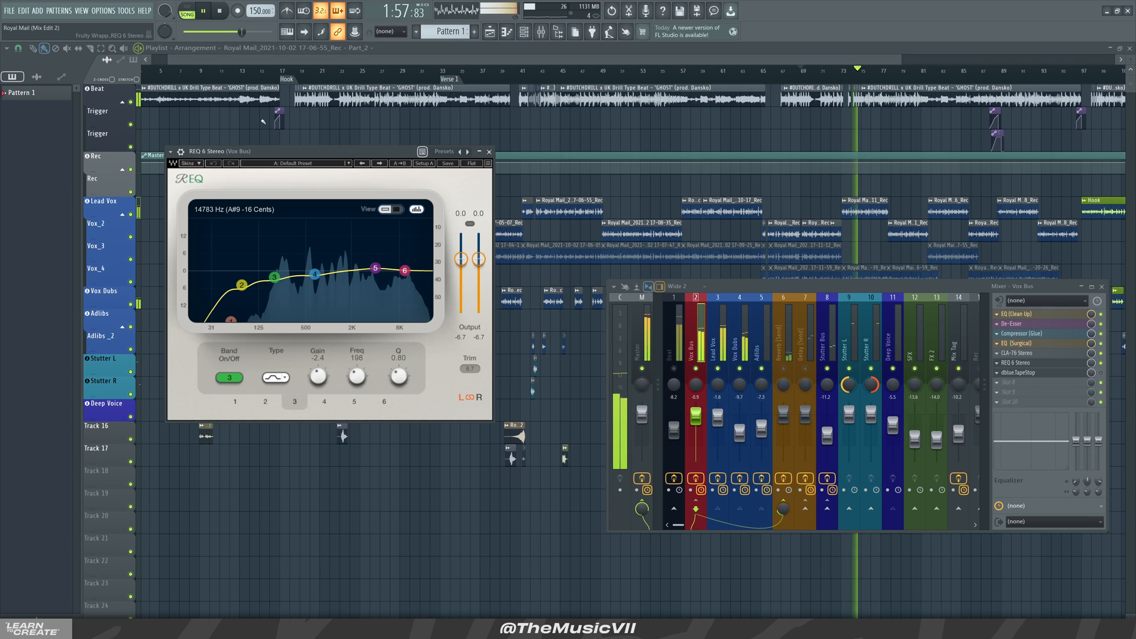
Play the full mix from bar 16 into the Hook with REQ 6 Stereo open on the Vox Bus.
key("space")
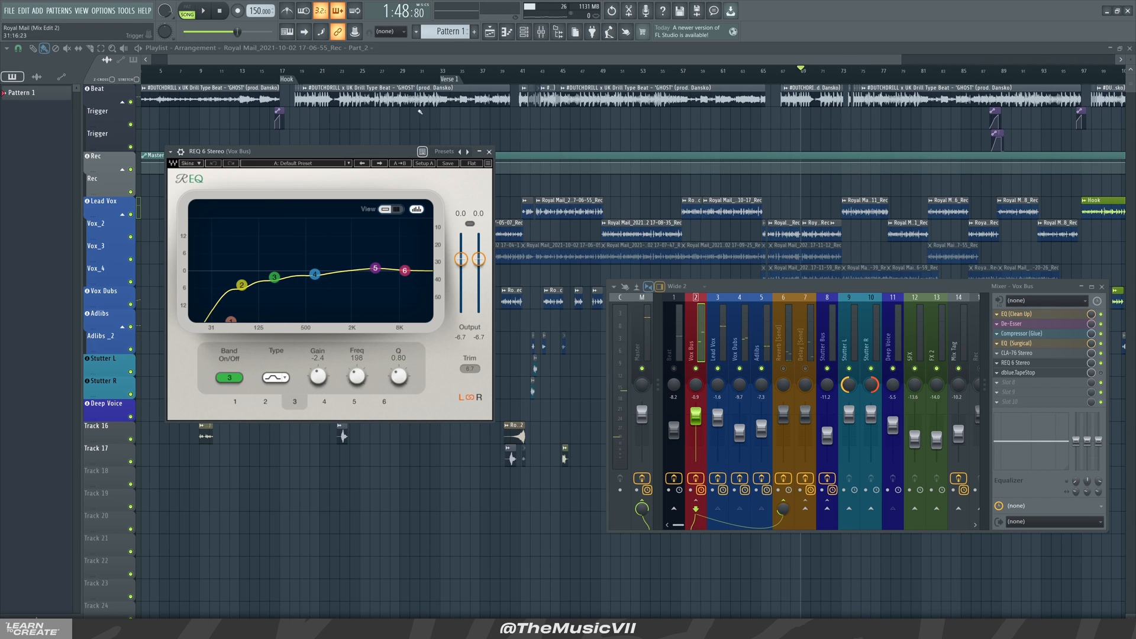
left_click(301, 82)
key("space")
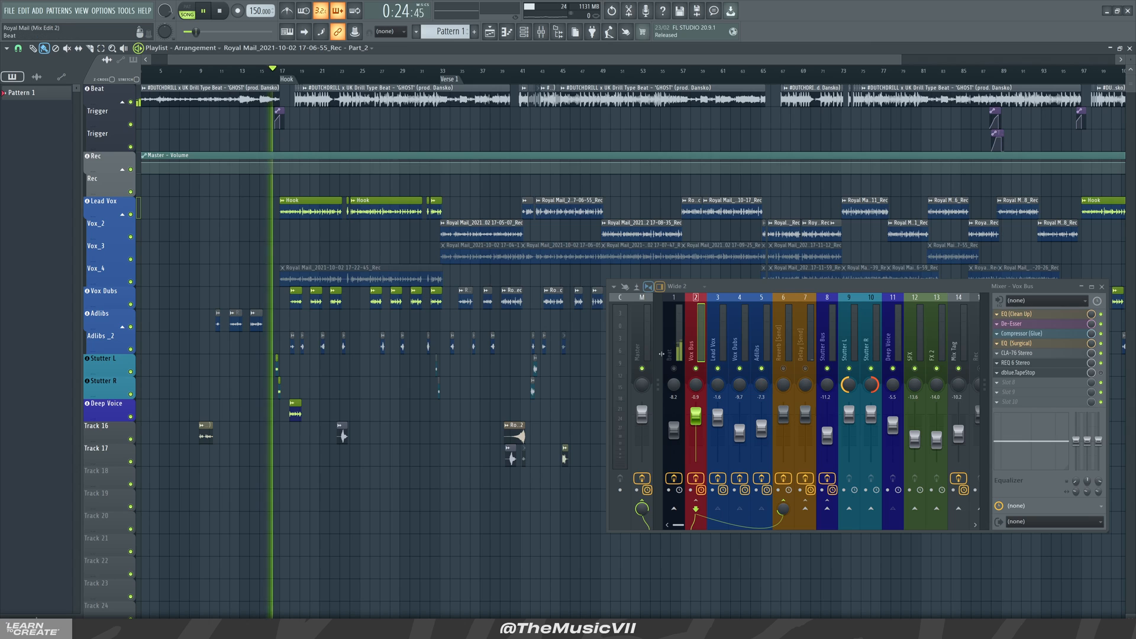
left_click(1042, 362)
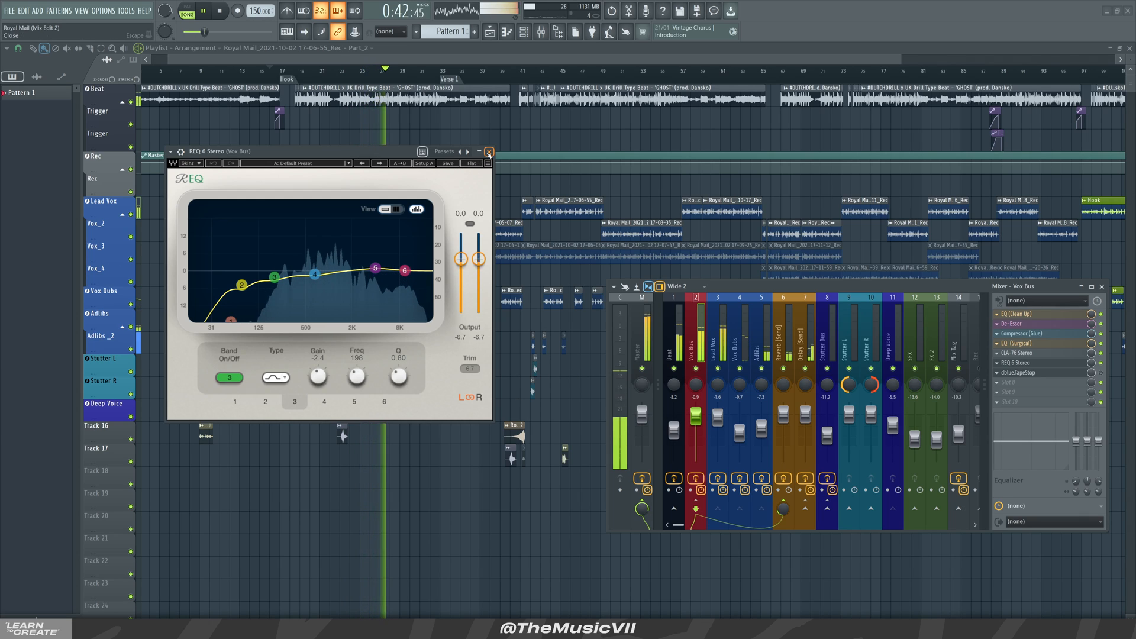
key("space")
Open dblue TapeStop on the Vox Bus to view its settings, and close it together with REQ 6 Stereo.
left_click(1065, 373)
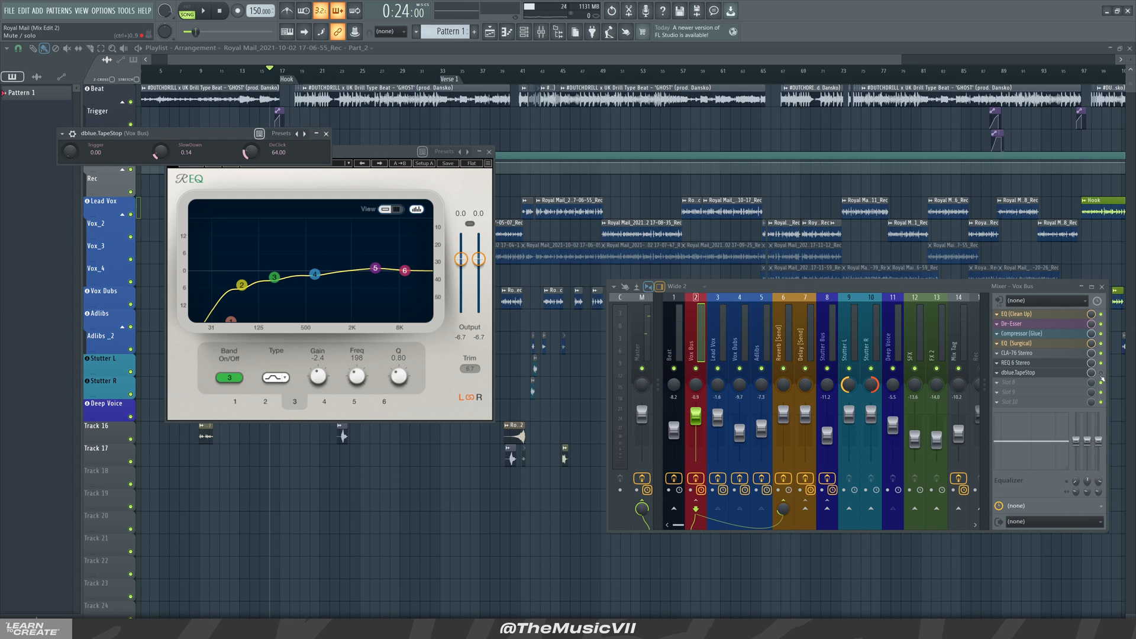
left_click(326, 134)
left_click_drag(330, 147, 349, 170)
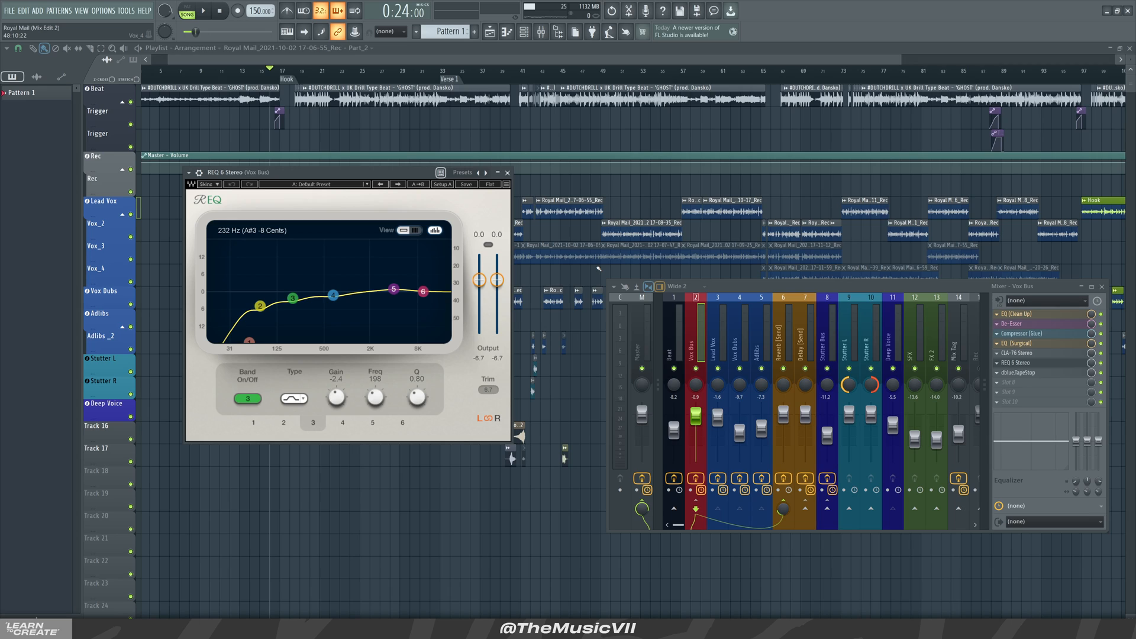
left_click(507, 173)
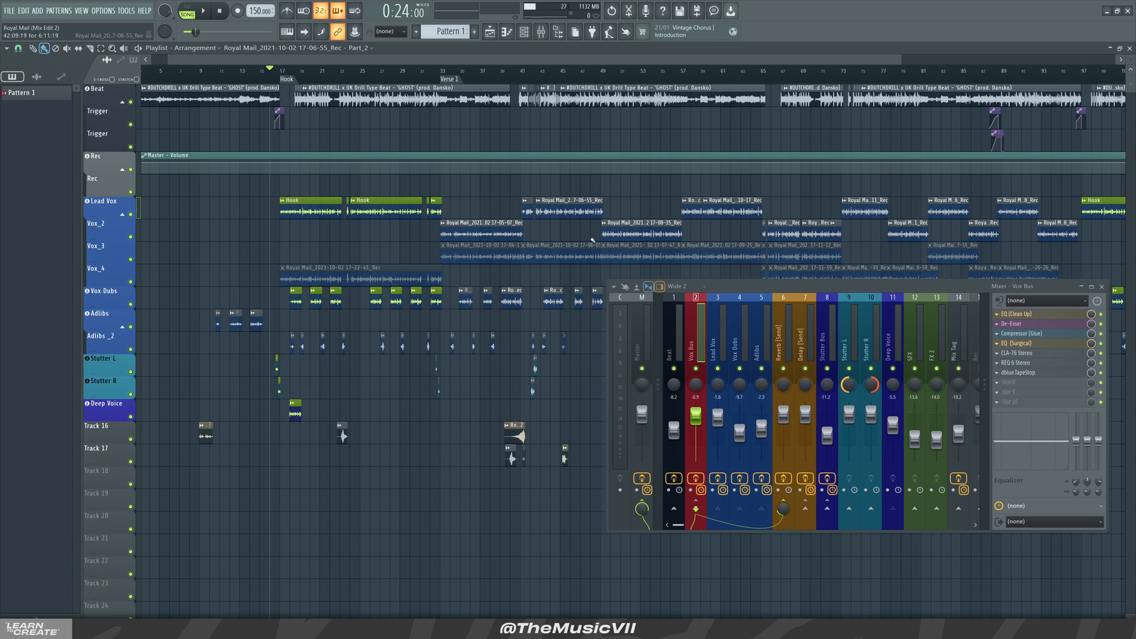
Check the Beat channel's effects, select the Master mixer track and open its SSLComp Stereo compressor.
left_click(677, 341)
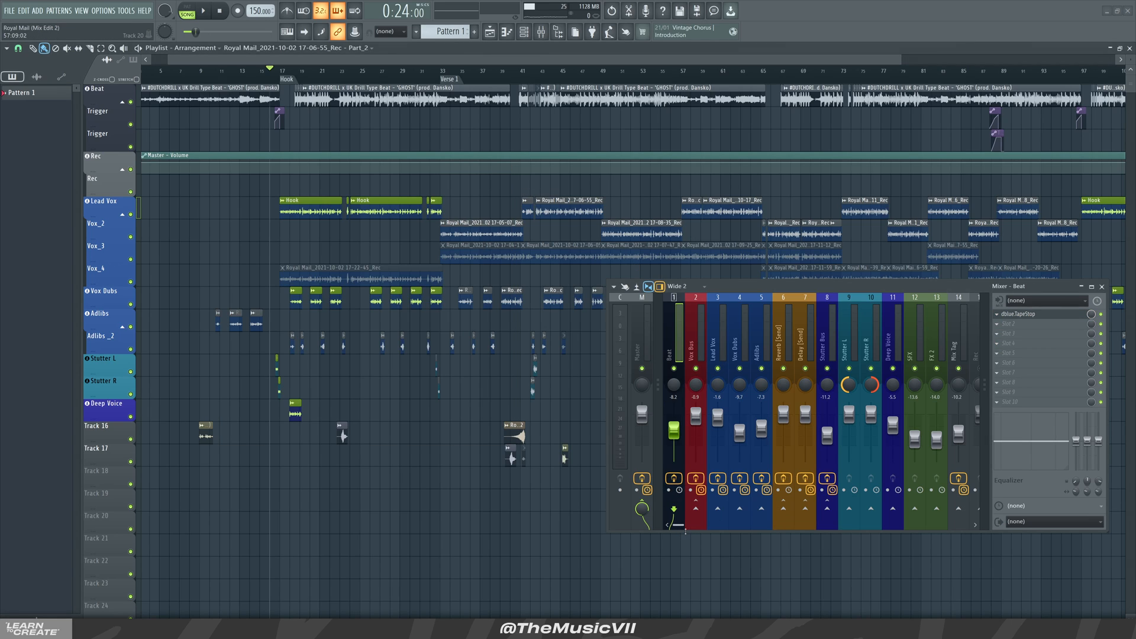
scroll(685, 531, "right", 4)
scroll(687, 530, "left", 4)
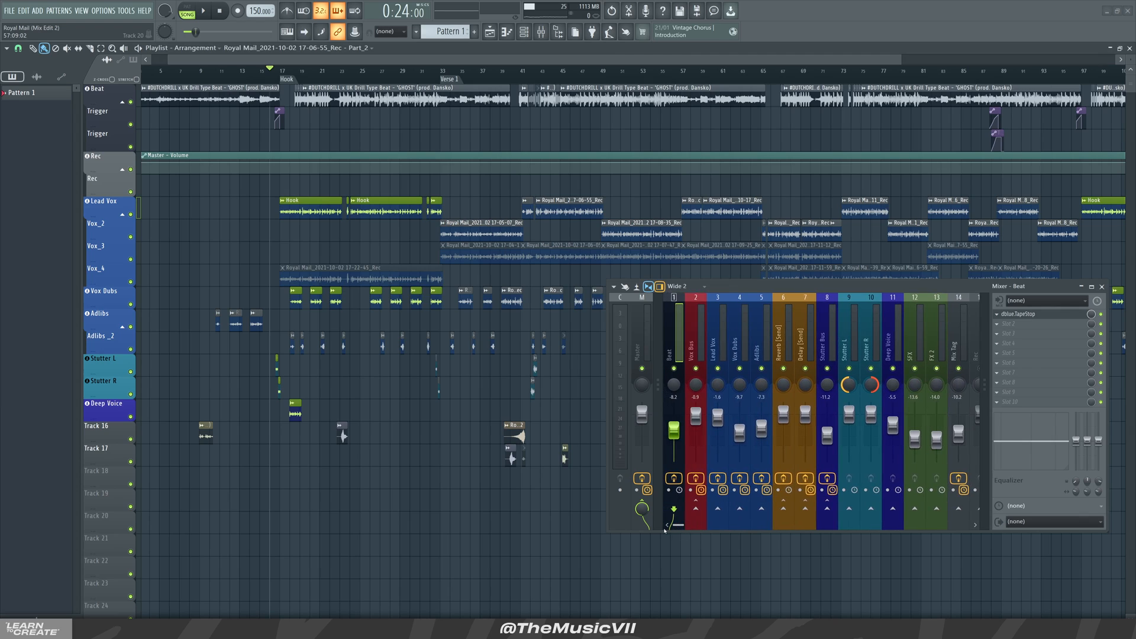
left_click(646, 353)
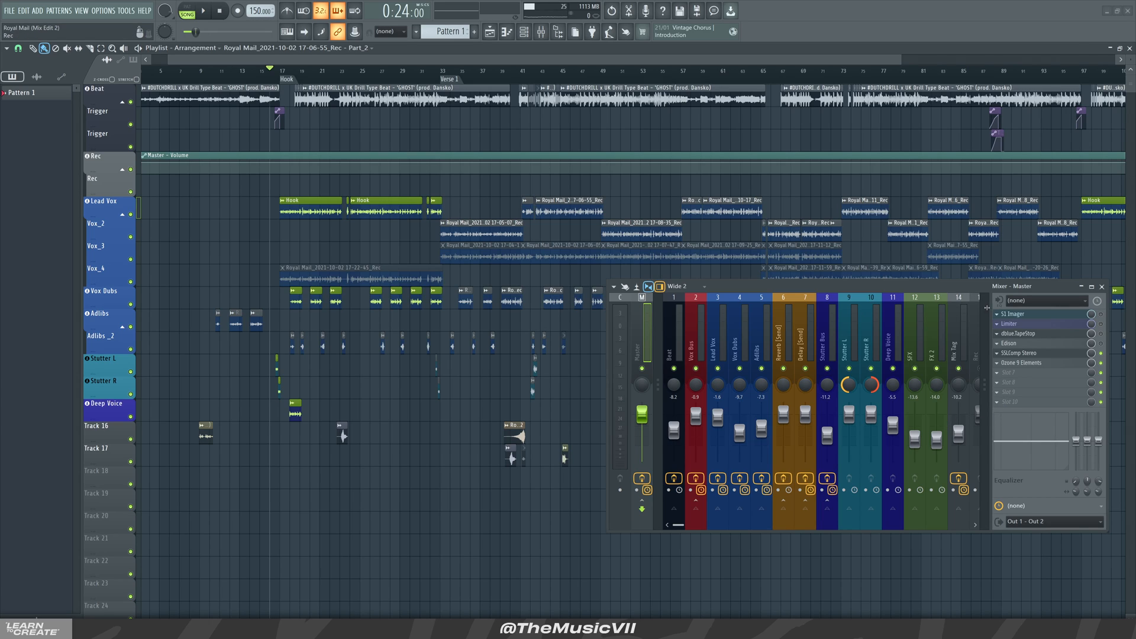
left_click(1050, 354)
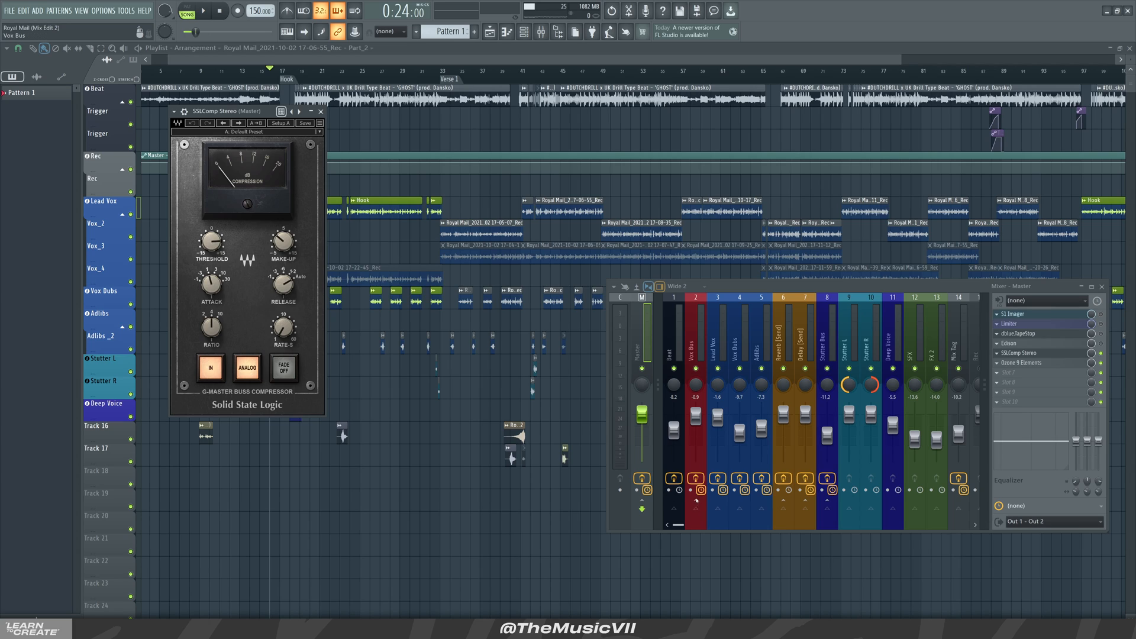
Bypass the Master track's effects and play the mix from bar 16 with the SSLComp Stereo window closed.
left_click(645, 478)
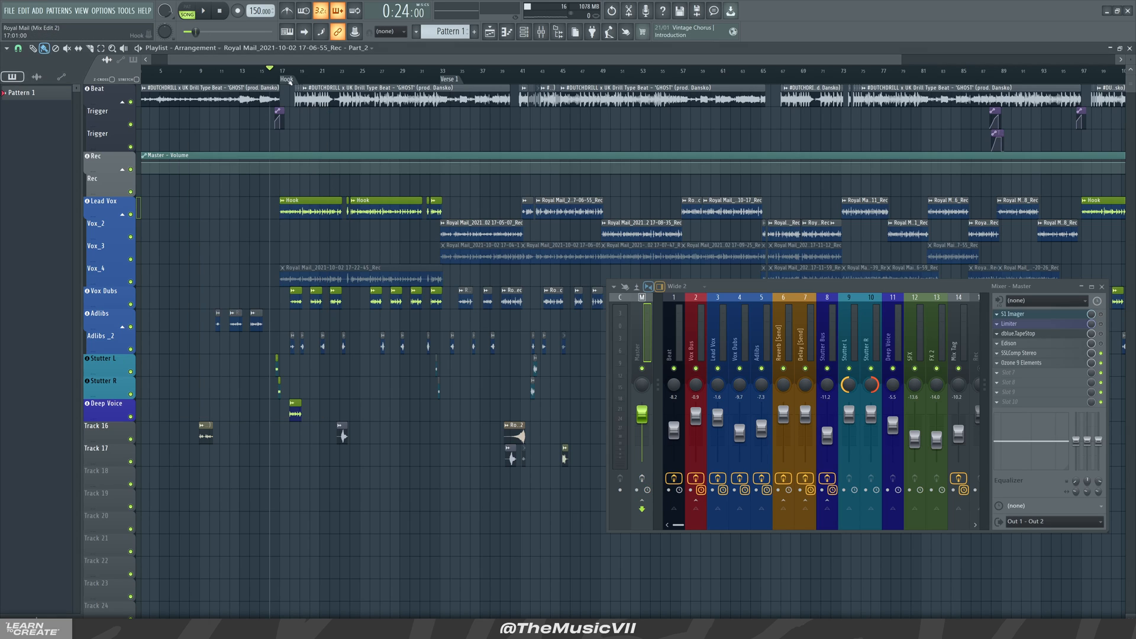
left_click(323, 112)
key("space")
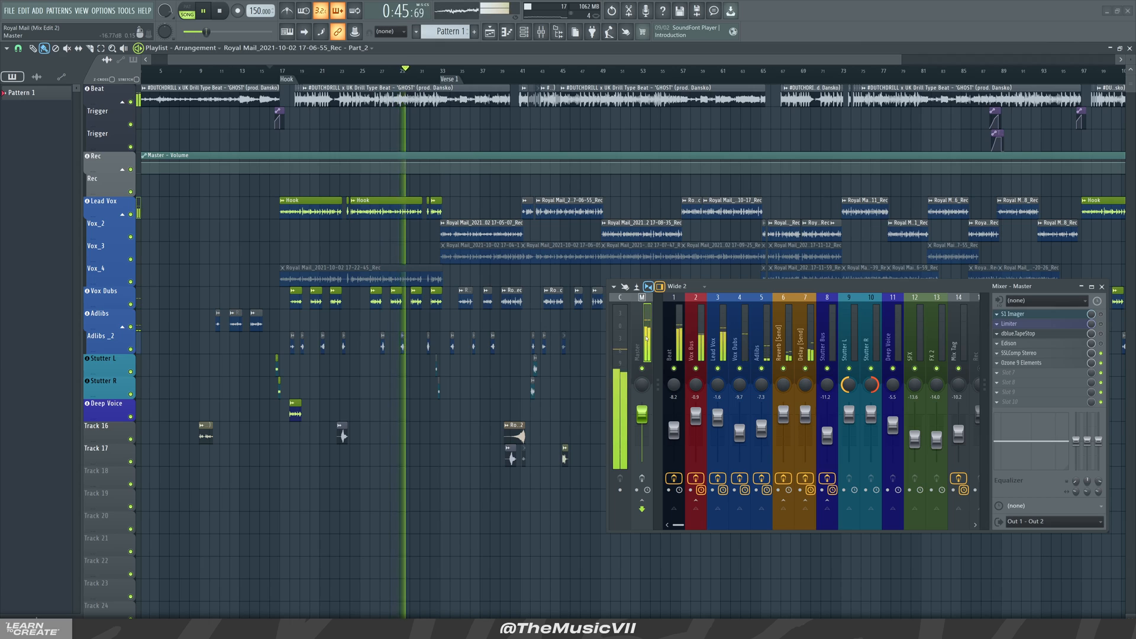
key("space")
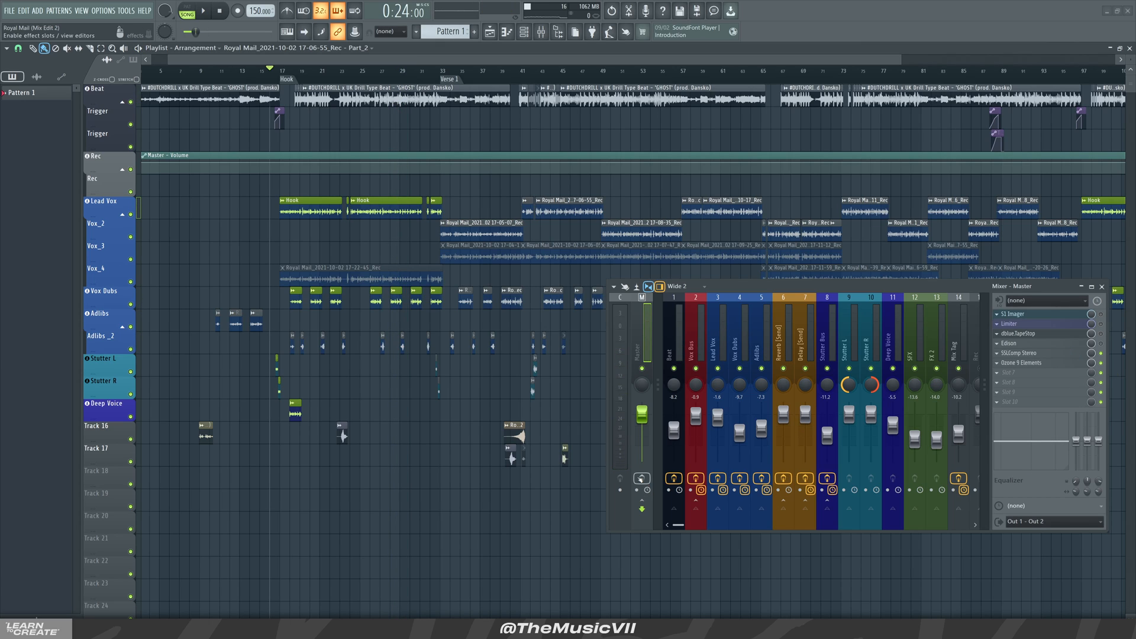
Open SSLComp Stereo on the Master, play the Hook to watch its compression needle, and close the plugin.
left_click(1027, 353)
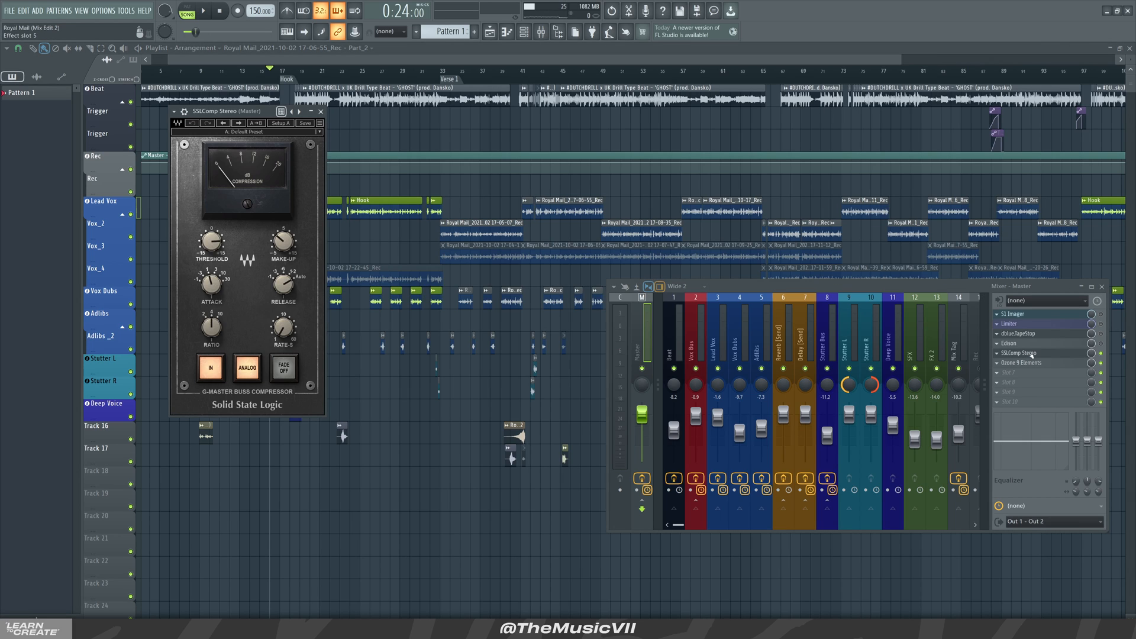
key("space")
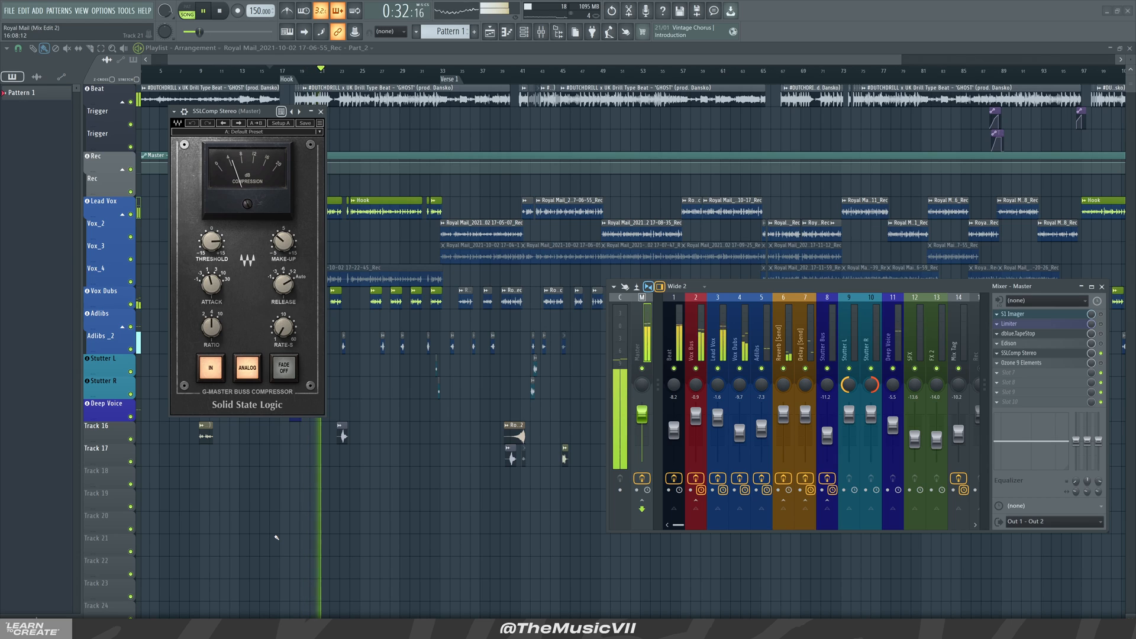
key("space")
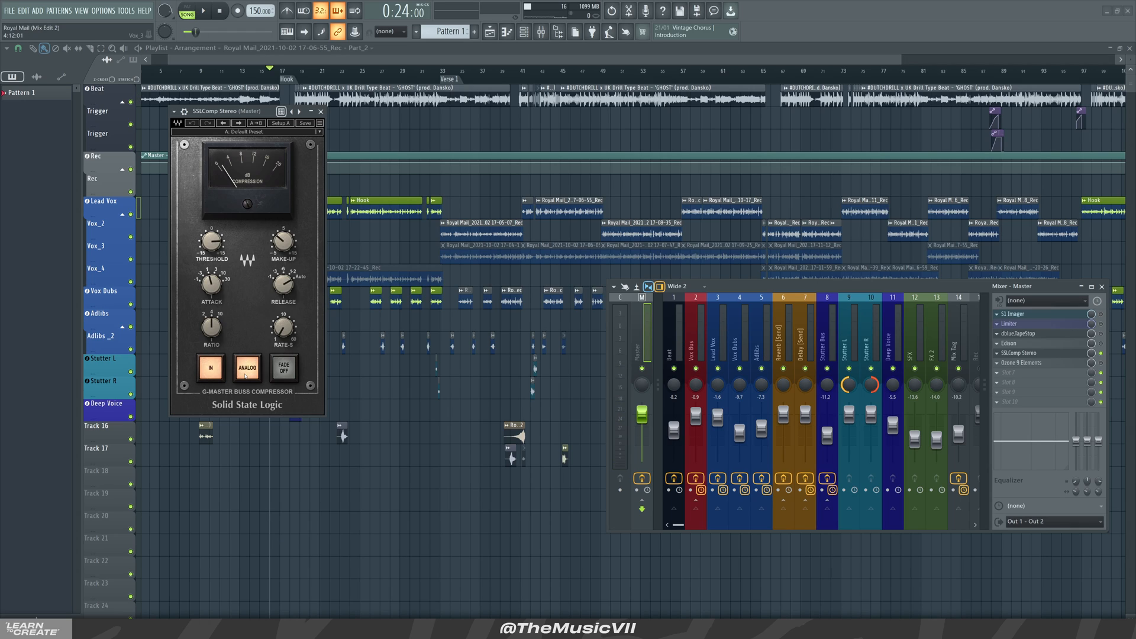
left_click(320, 112)
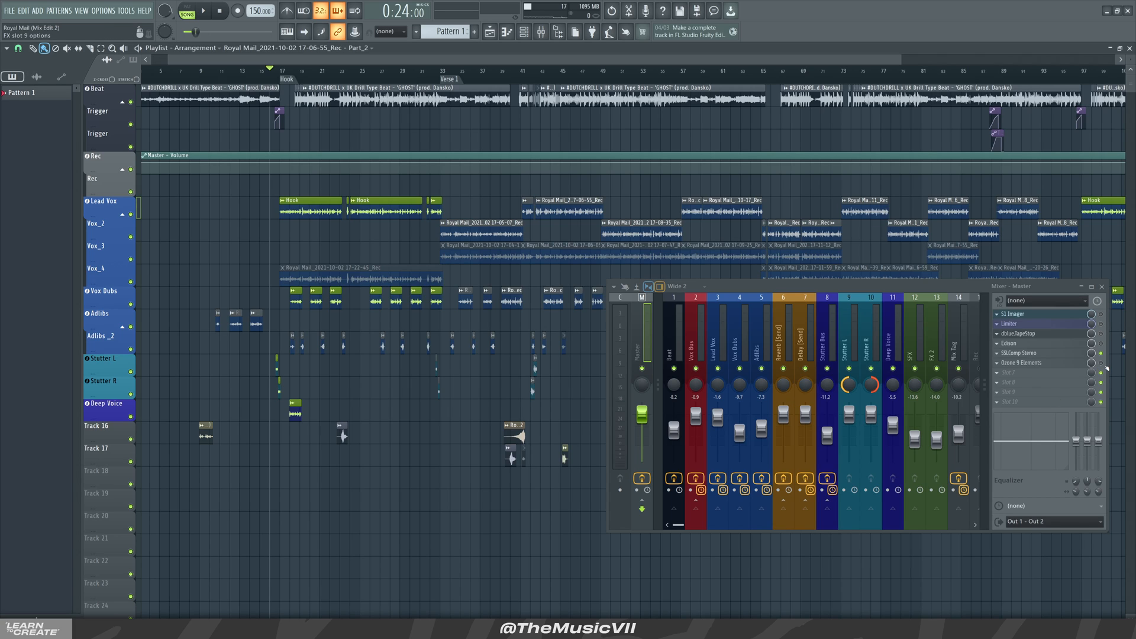
Open Ozone 9 Elements on the Master and view its Equalizer, Imager and Maximizer modules, starting playback from bar 16.
left_click(1017, 363)
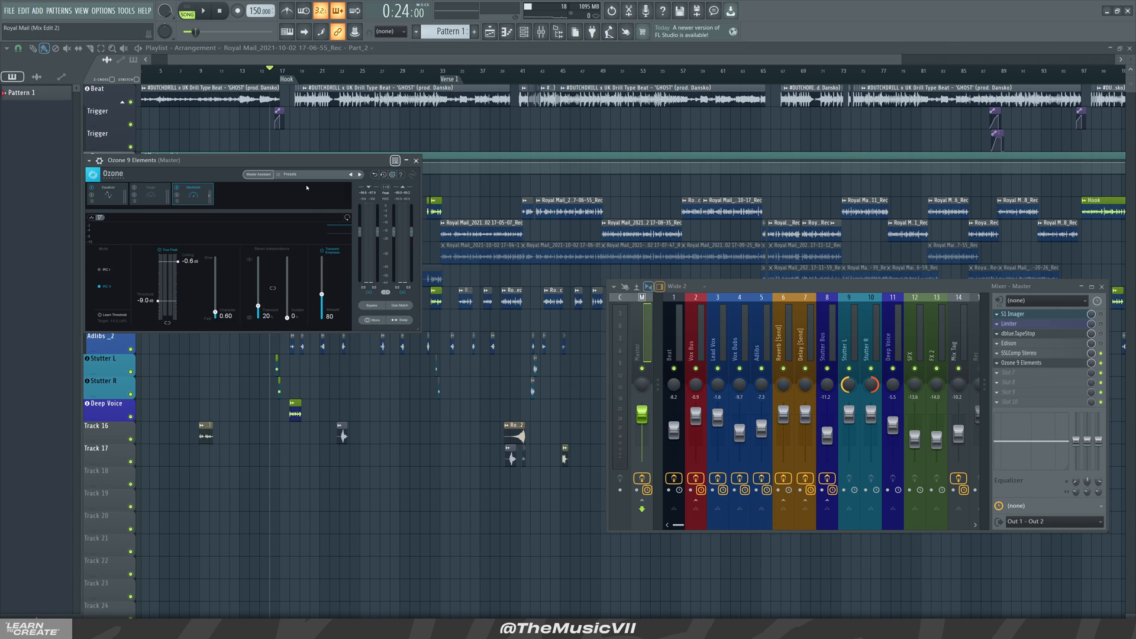
left_click_drag(299, 163, 415, 203)
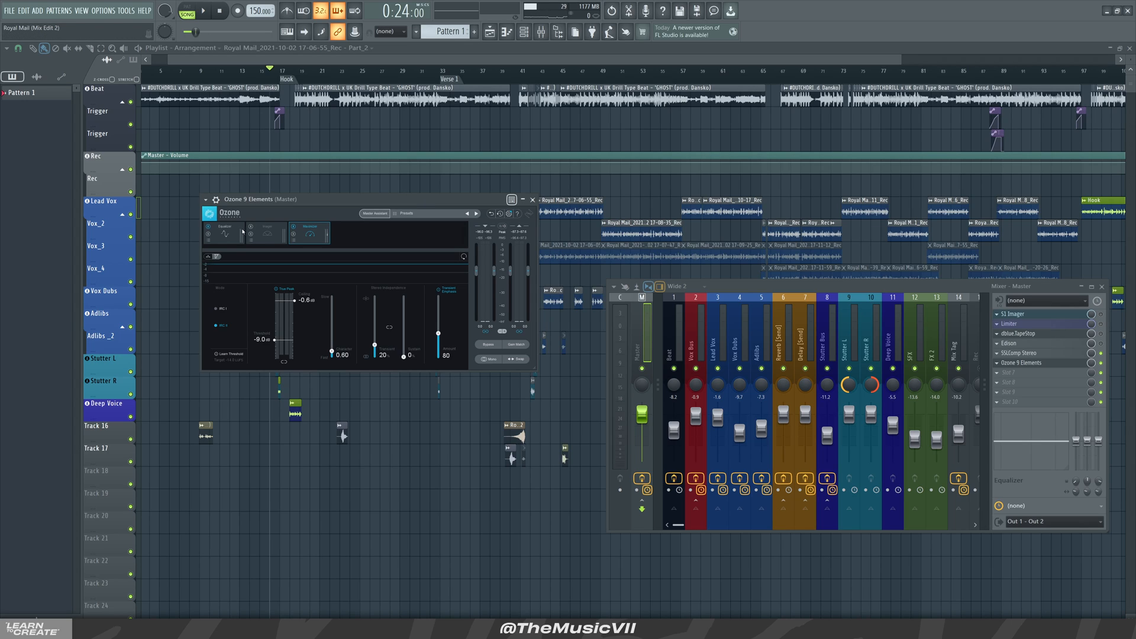
left_click_drag(296, 205, 276, 208)
key("space")
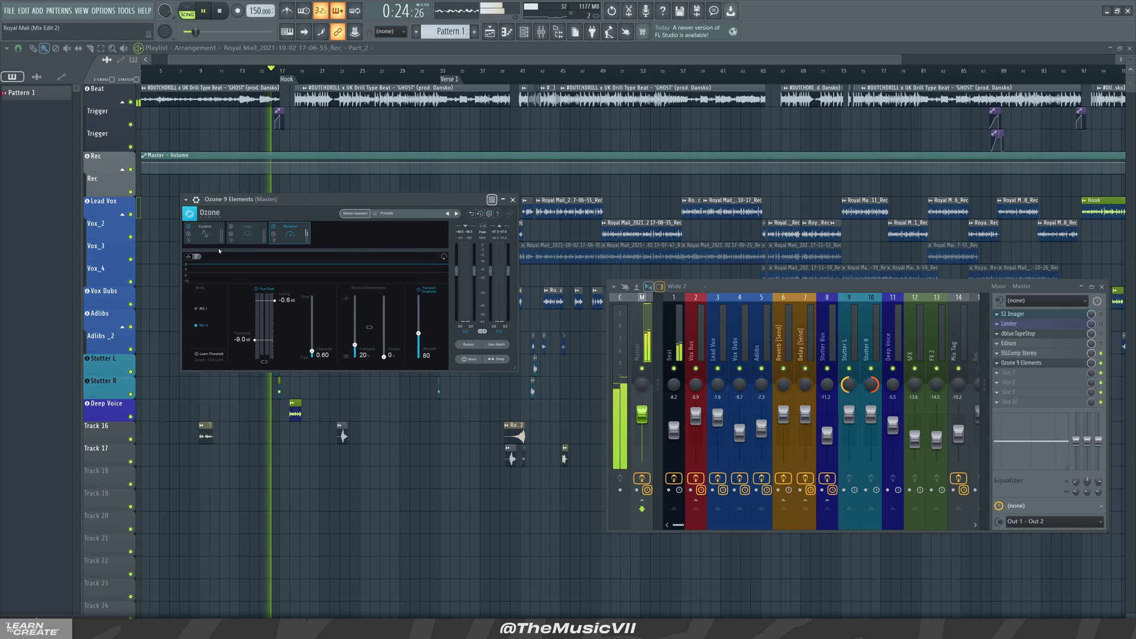
left_click(215, 238)
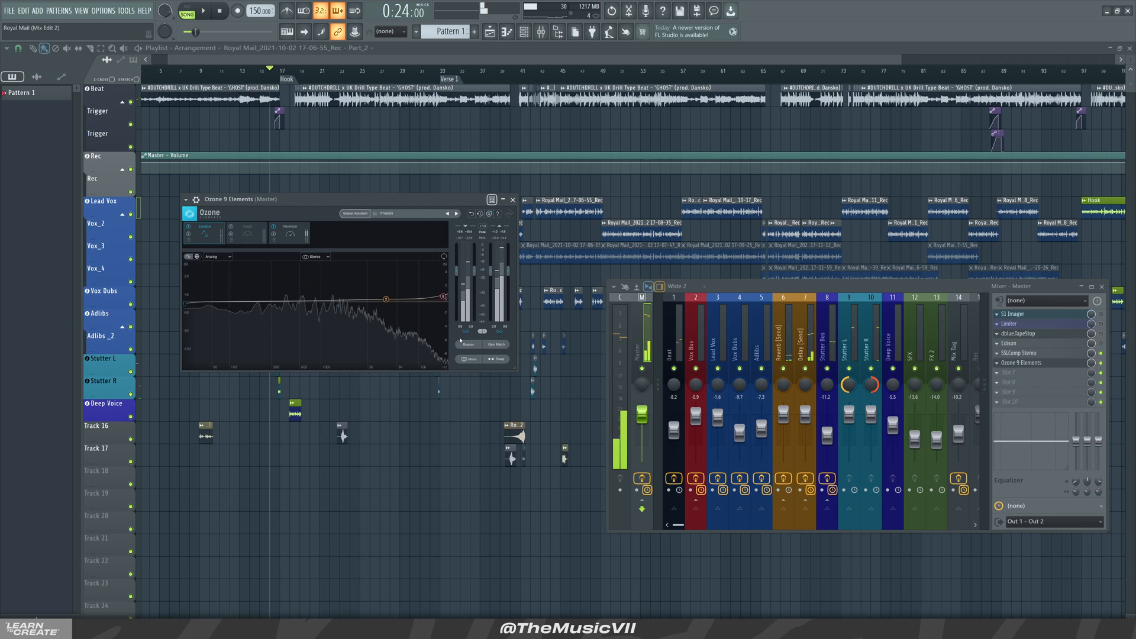
left_click(262, 240)
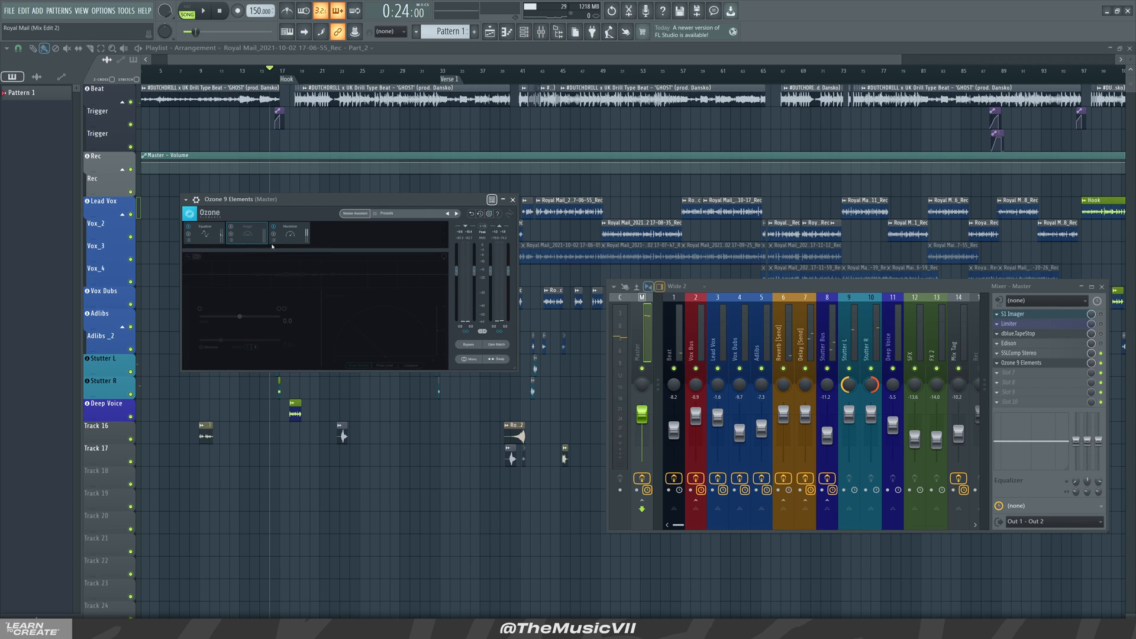
left_click(289, 234)
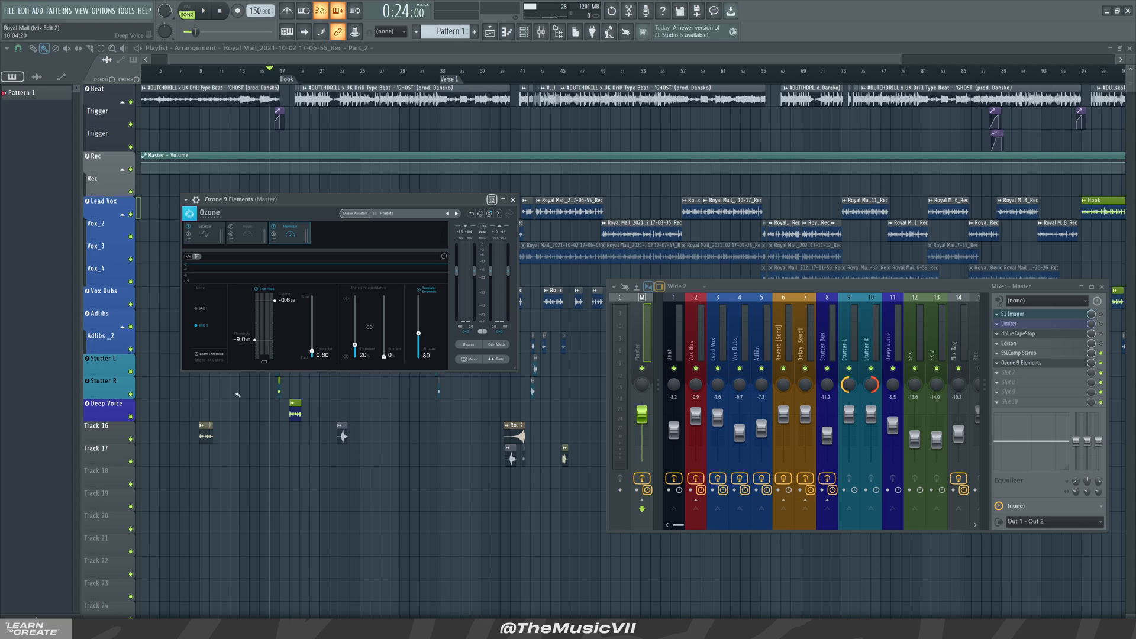
Play the song from bar 16 with the Ozone Maximizer in view to judge the limiting, and close Ozone 9 Elements.
key("space")
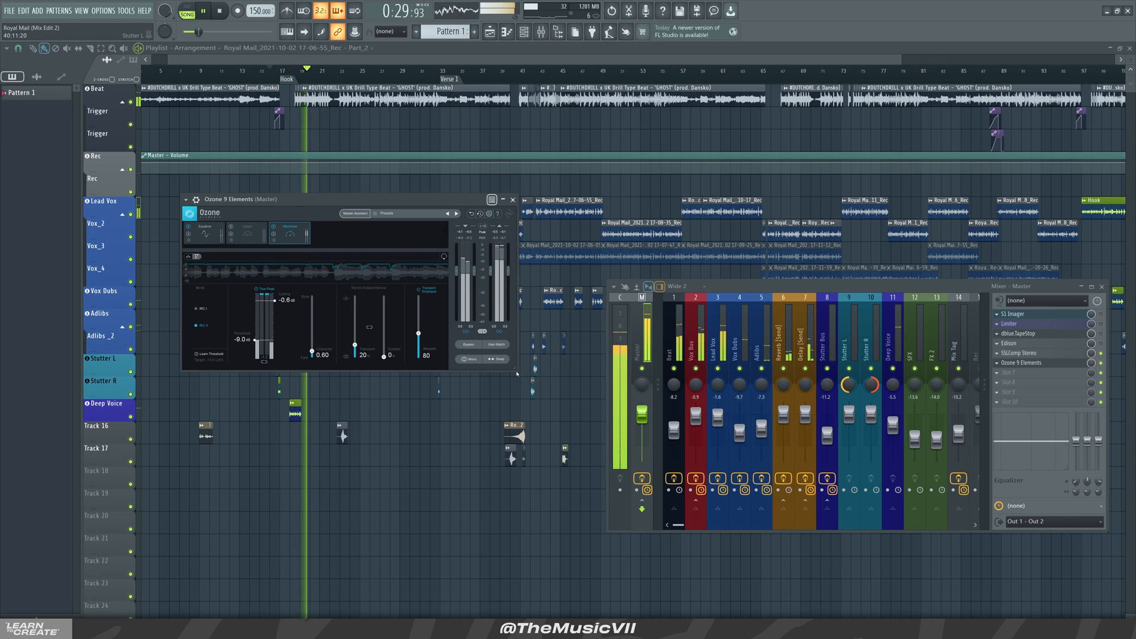
left_click_drag(414, 199, 416, 247)
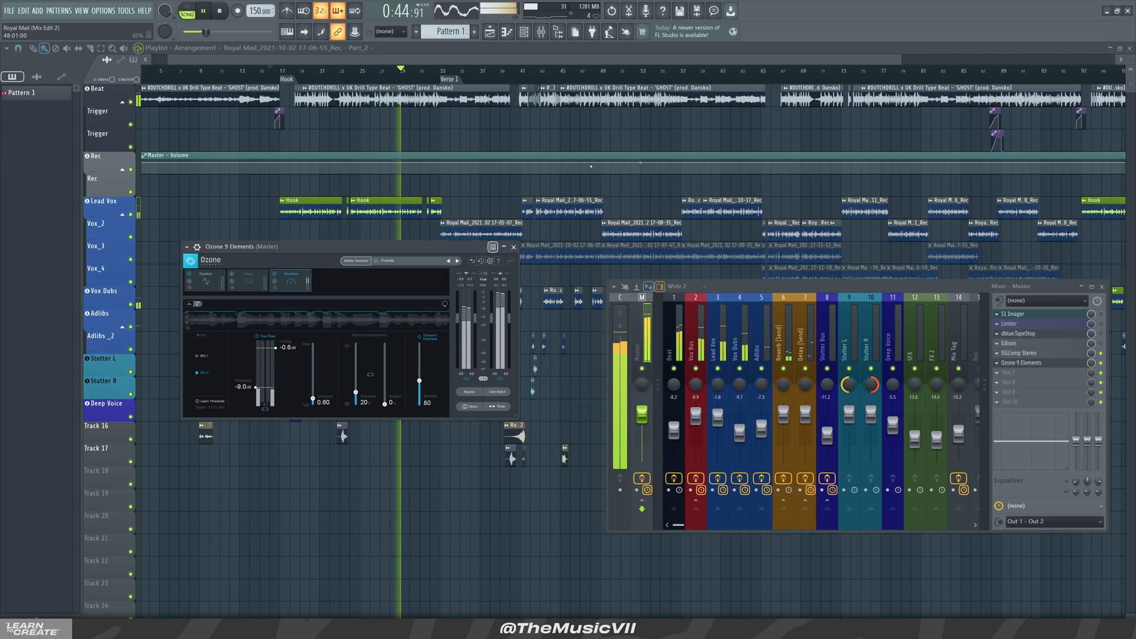
key("space")
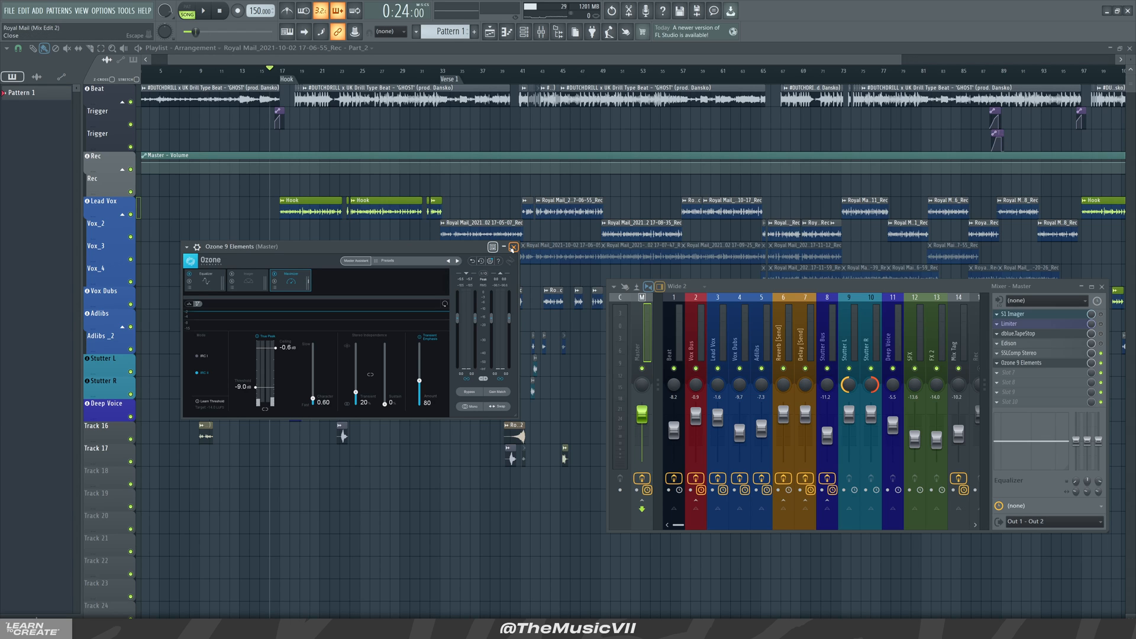
left_click(514, 246)
Bypass the effects on the Master, Beat, Vox Bus, Lead Vox, Vox Dubs and Adlibs channels, and mute the Reverb and Delay sends.
left_click_drag(755, 284, 703, 243)
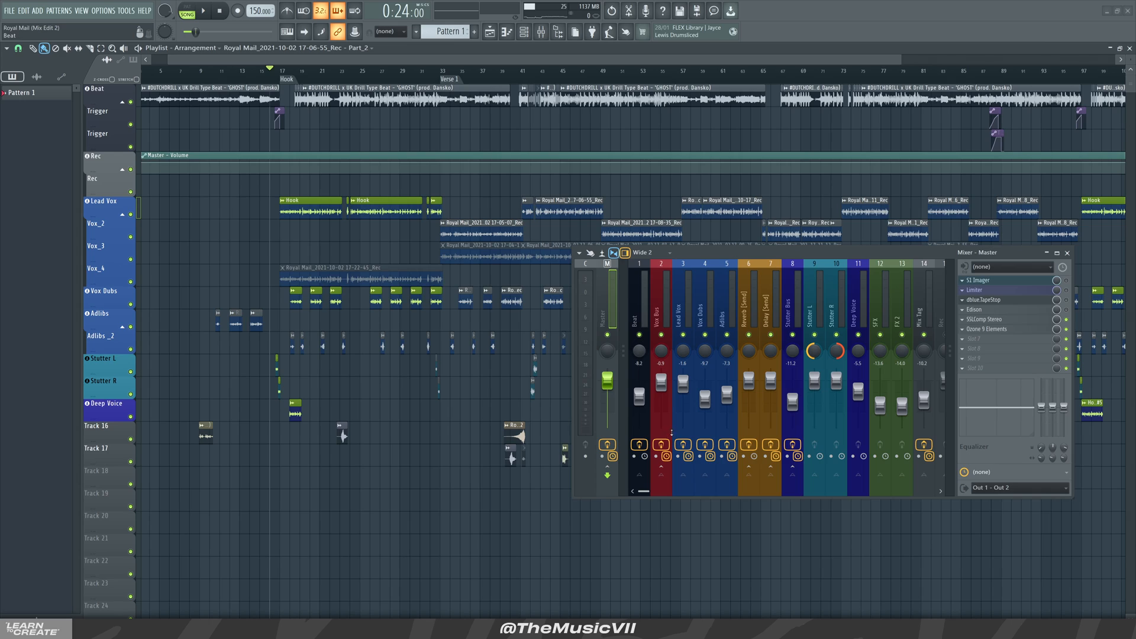
left_click(682, 444)
left_click(661, 445)
left_click(639, 444)
left_click(705, 444)
left_click(727, 444)
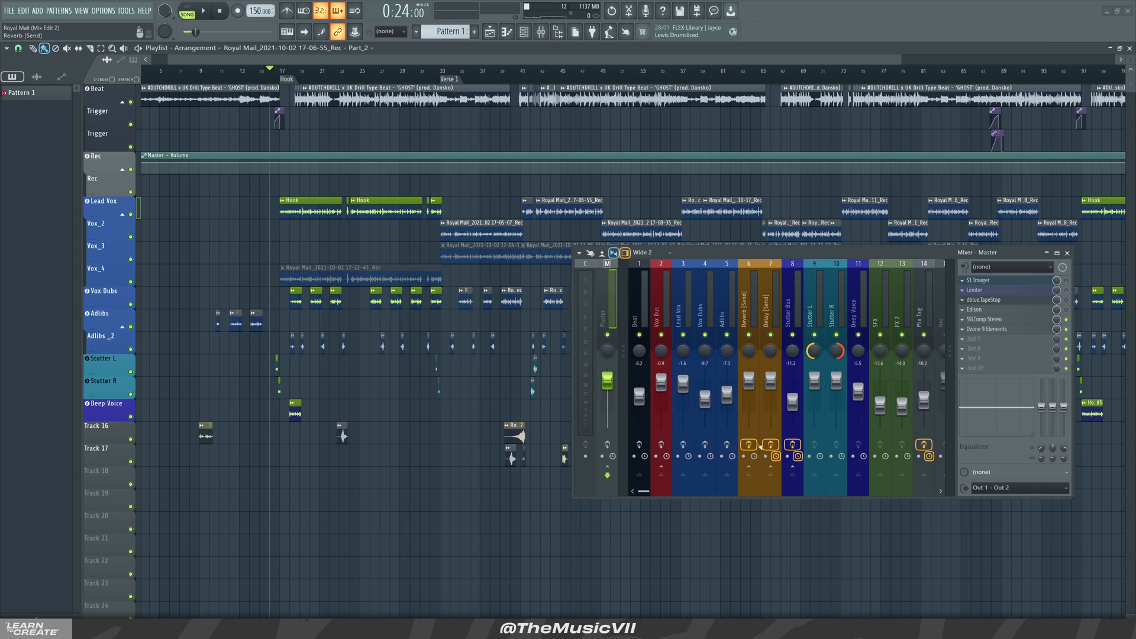
left_click(748, 335)
left_click(770, 335)
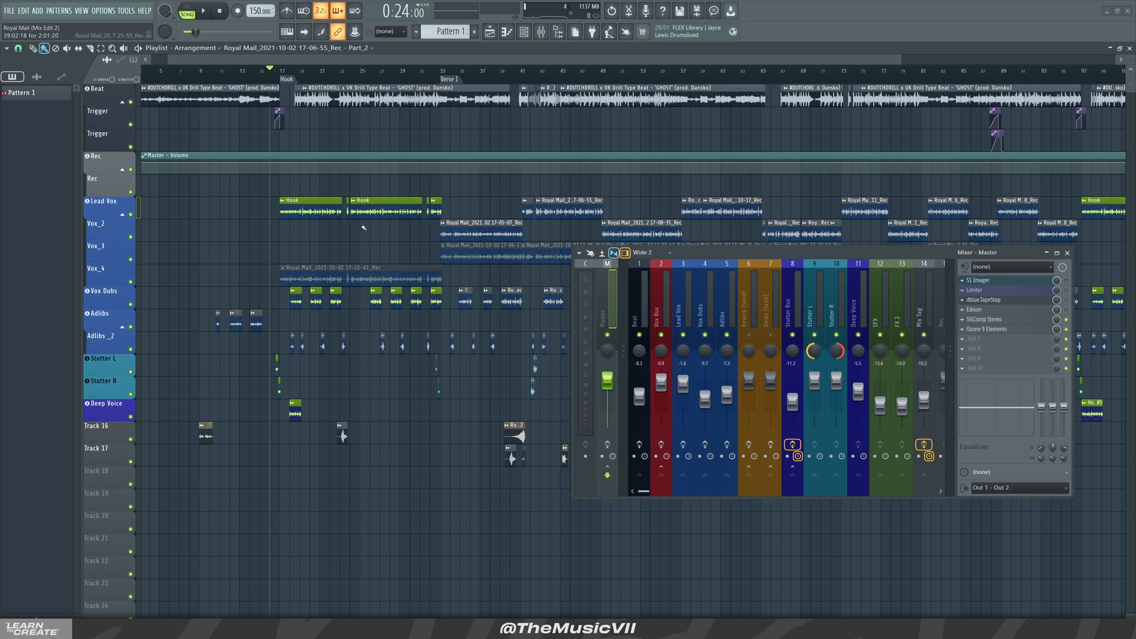
Solo the Lead Vox playlist track and play its unprocessed hook vocal.
left_click(131, 214, "ctrl")
key("space")
scroll(308, 181, "up", 5, "ctrl")
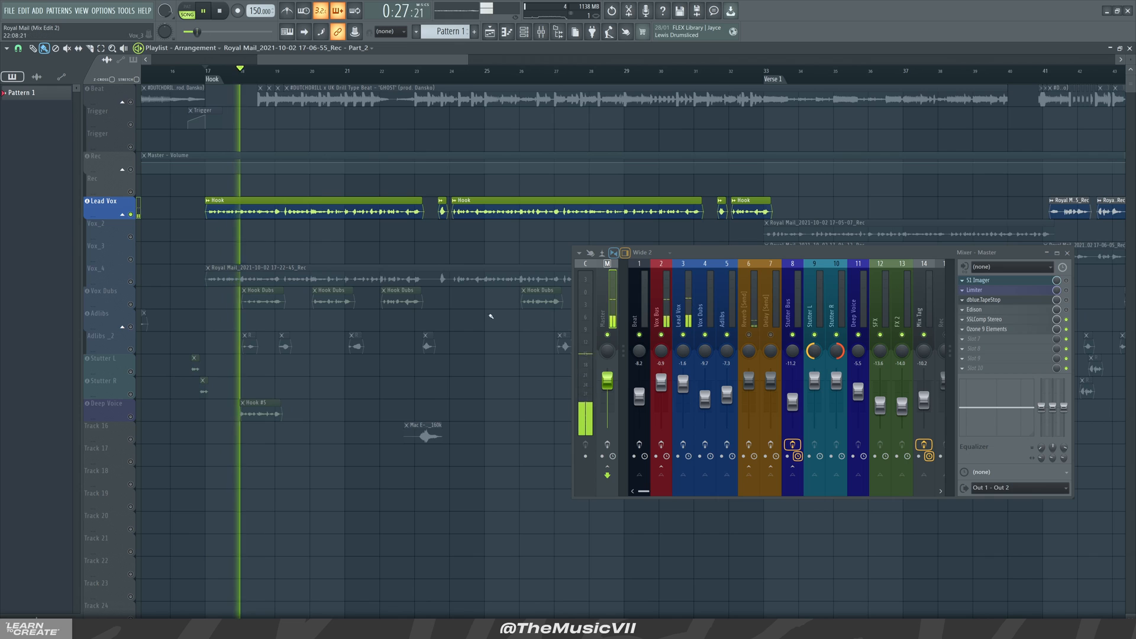
left_click_drag(606, 380, 612, 372)
right_click(612, 372)
left_click(639, 391)
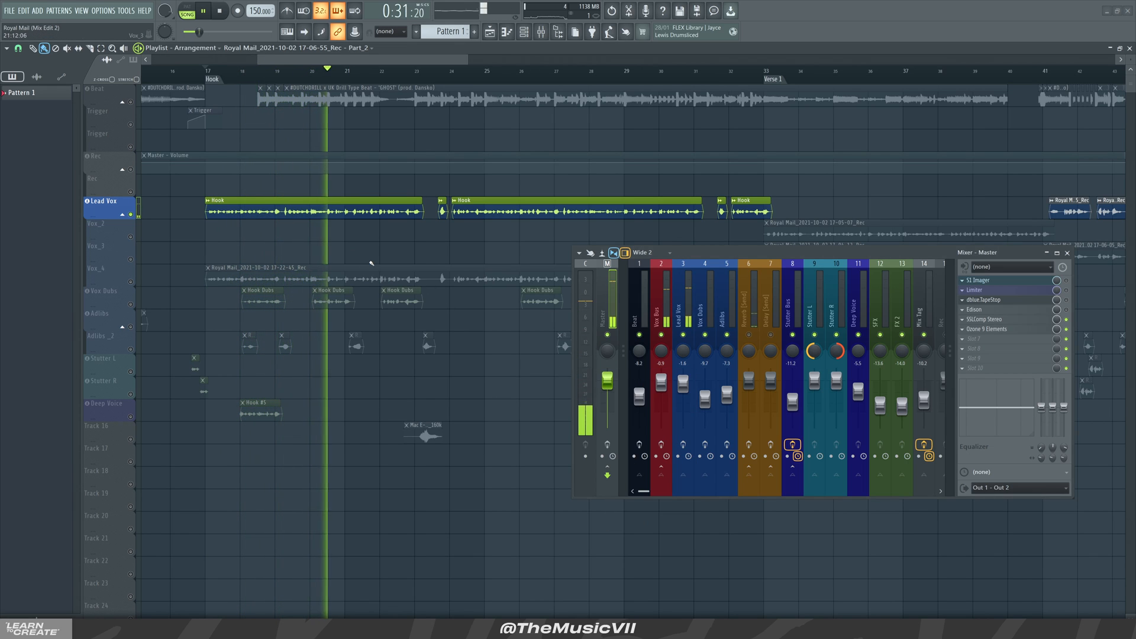
scroll(399, 239, "down", 5, "ctrl")
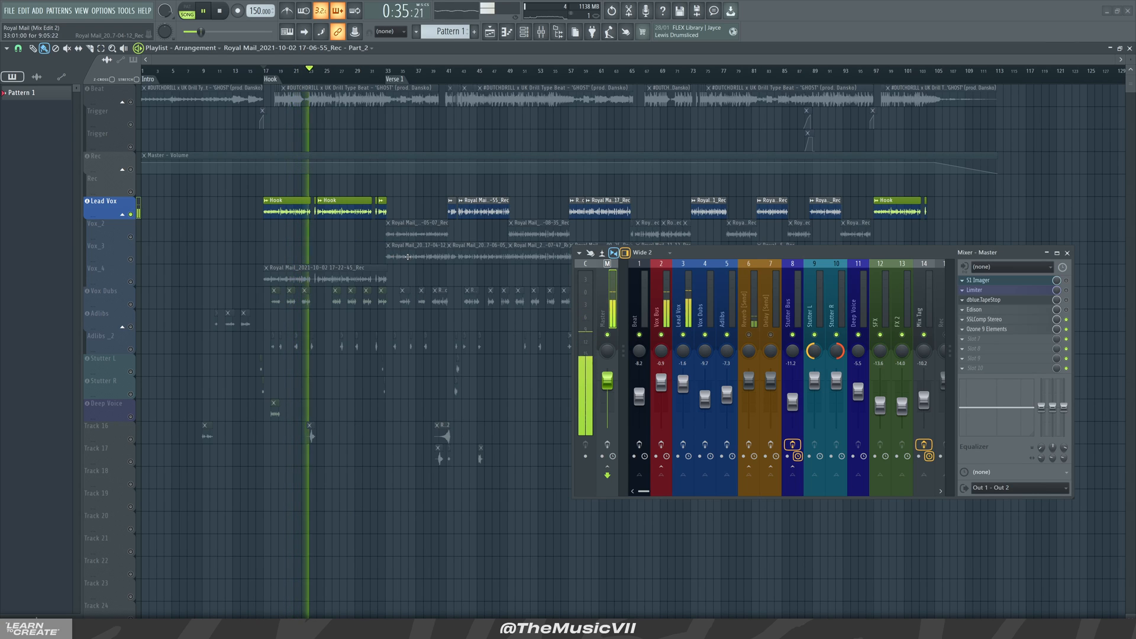
key("space")
Re-enable the effects on the Master, Beat, vocal and send channels, and unmute the Reverb and Delay sends.
left_click(607, 445)
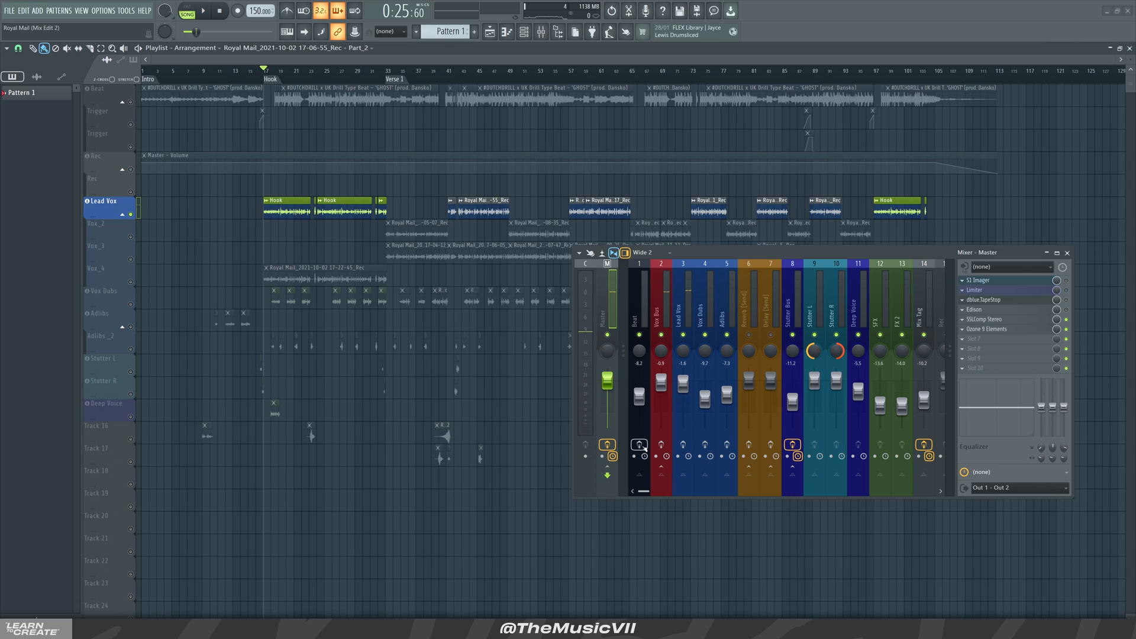
left_click_drag(659, 446, 768, 445)
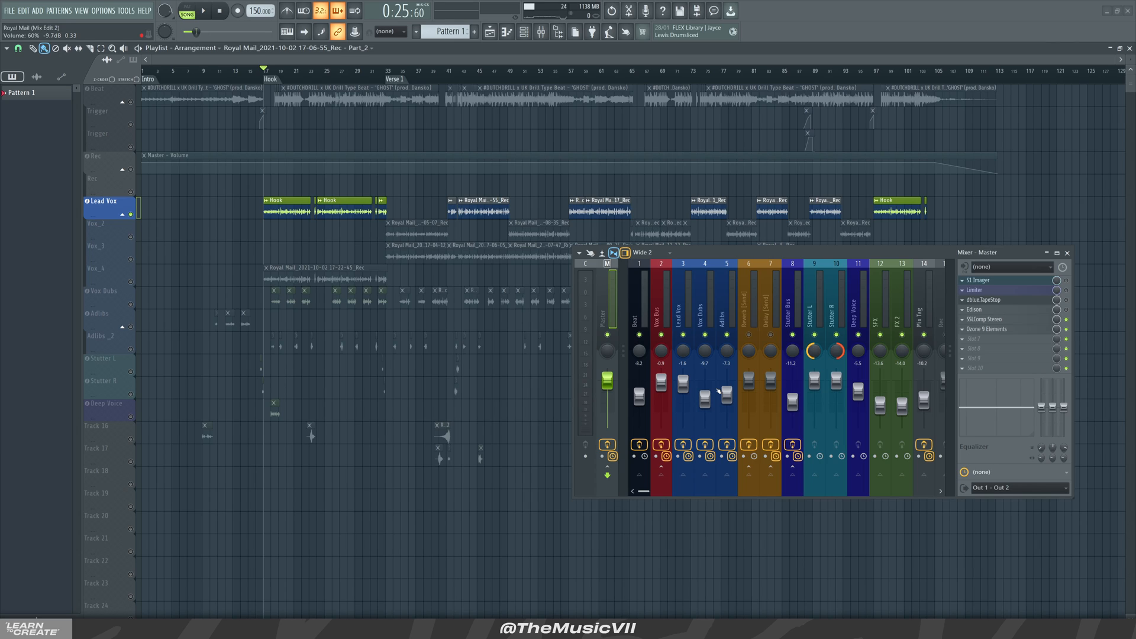
left_click(750, 333)
left_click(770, 335)
left_click_drag(643, 496, 635, 497)
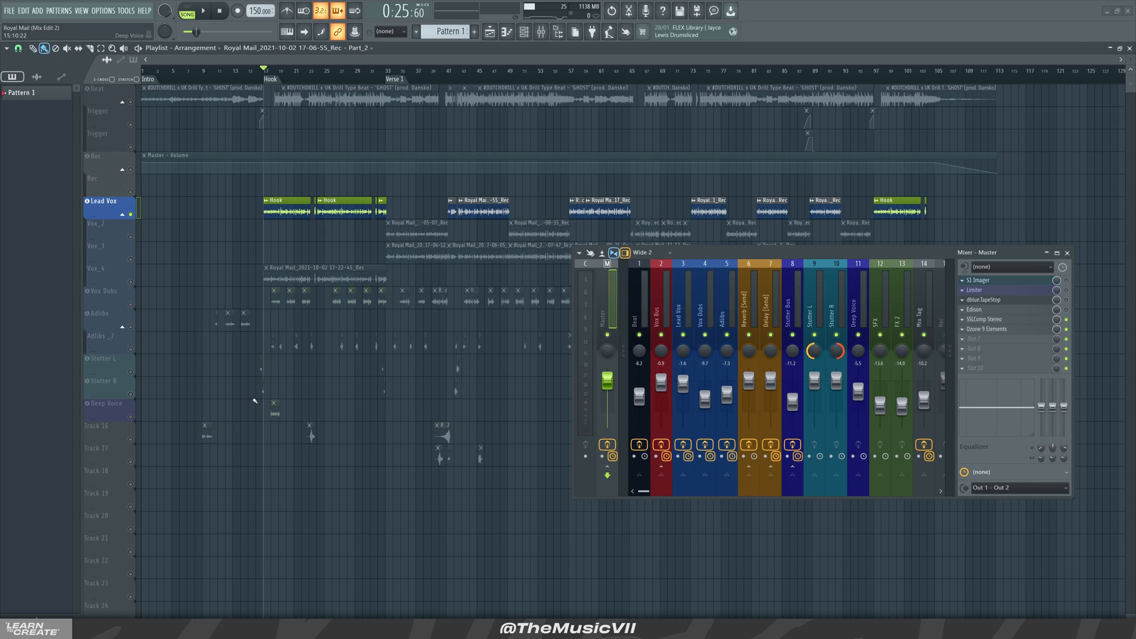
Take the Lead Vox out of solo and play the full song from around bar 85 with the mixer hidden.
right_click(131, 282)
right_click(131, 281)
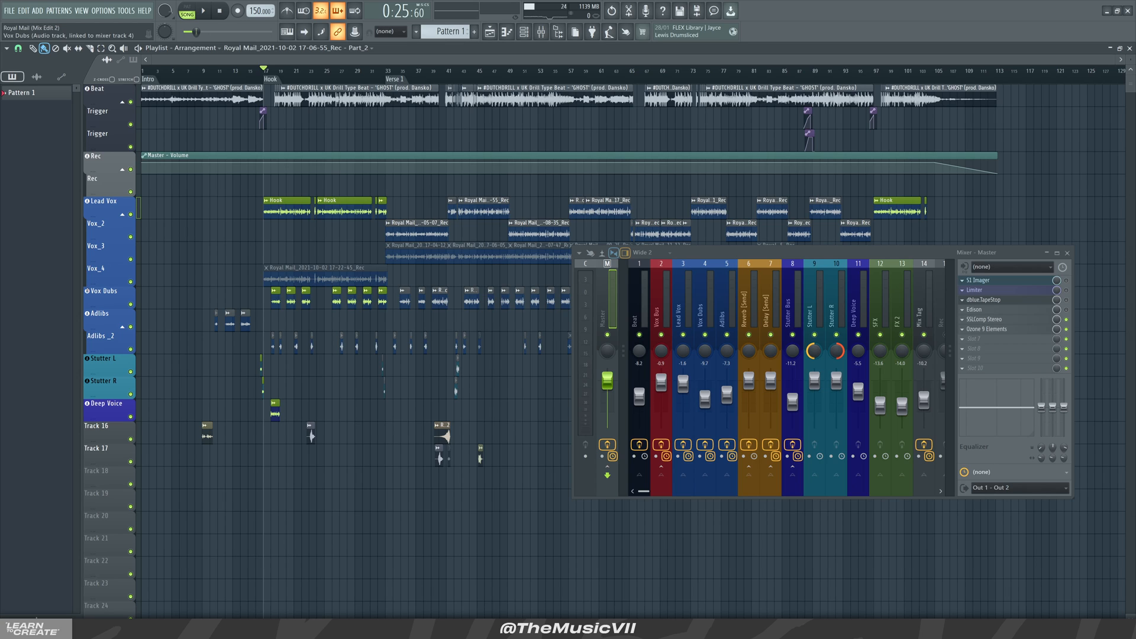
left_click(780, 79)
key("space")
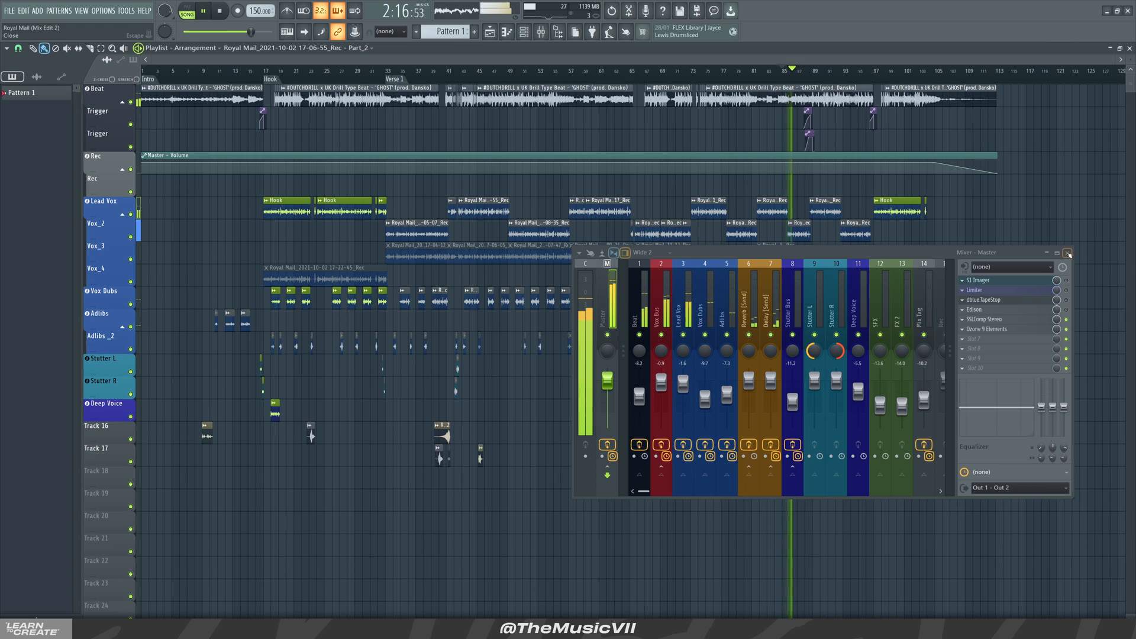
left_click(1048, 254)
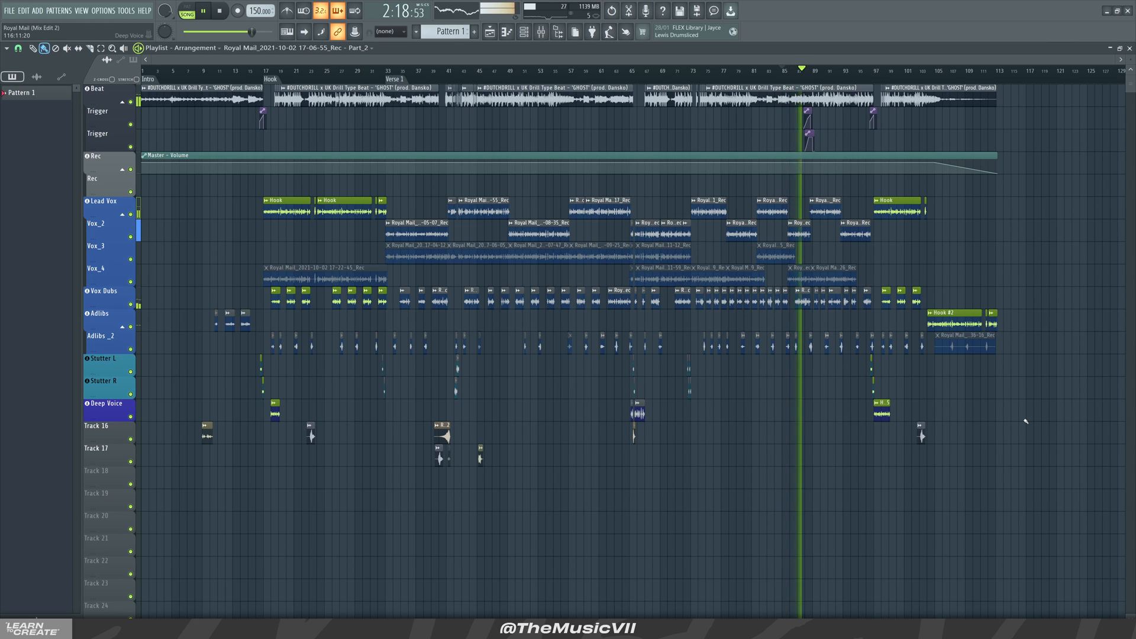